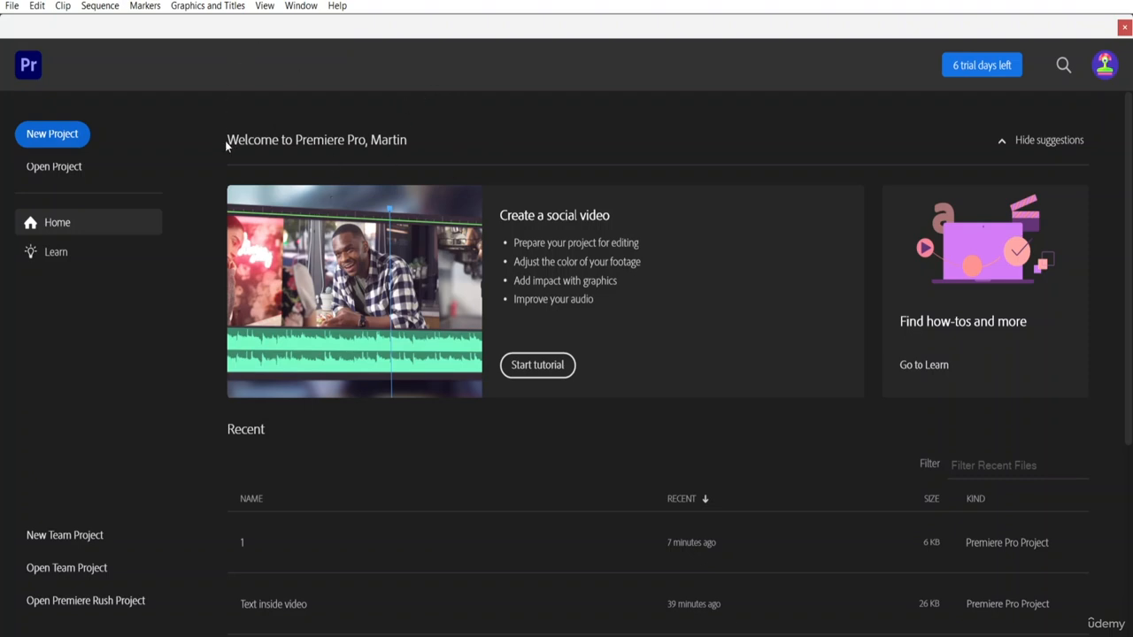
Create a new project named "Video AD" without selecting any media.
{"action": "left_click", "coordinate": [57, 136]}
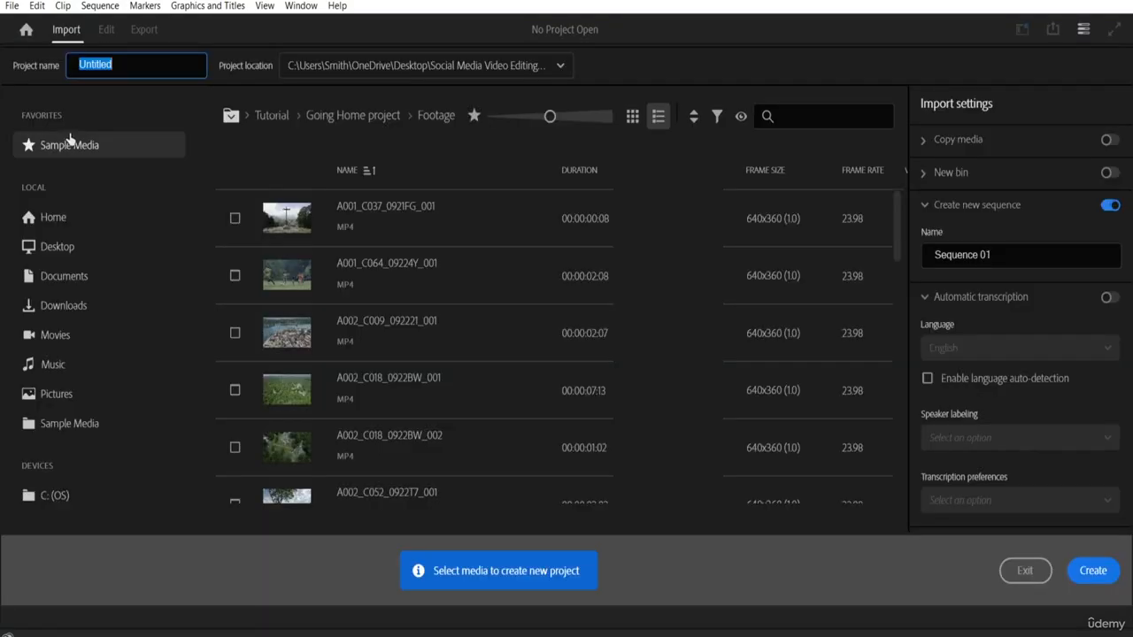
{"action": "key", "text": "BackSpace"}
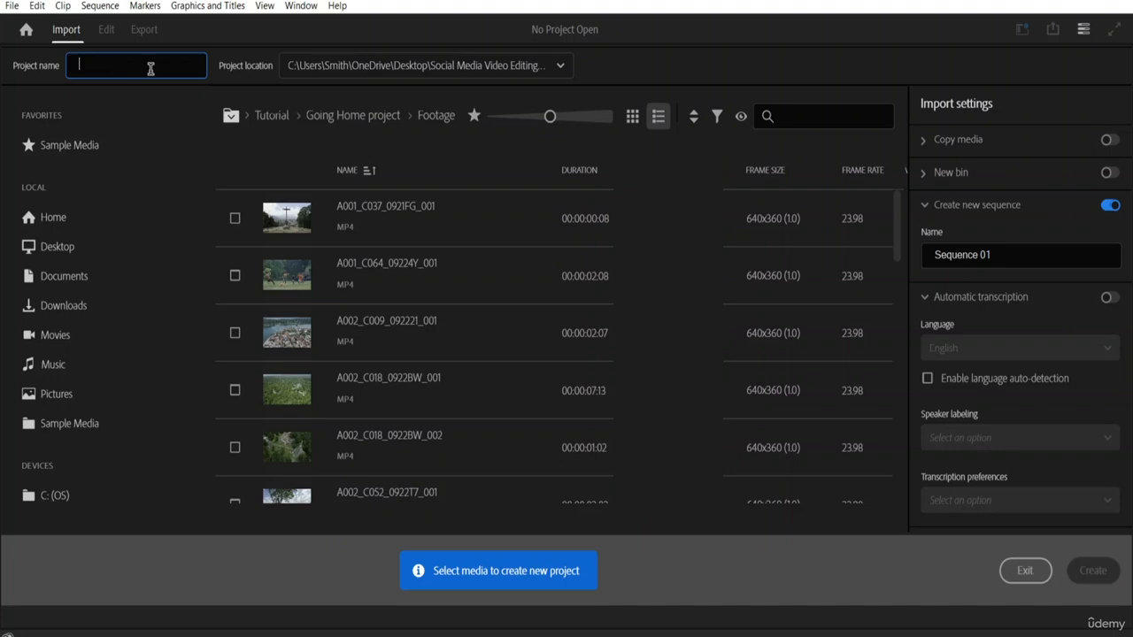
{"action": "type", "text": "V"}
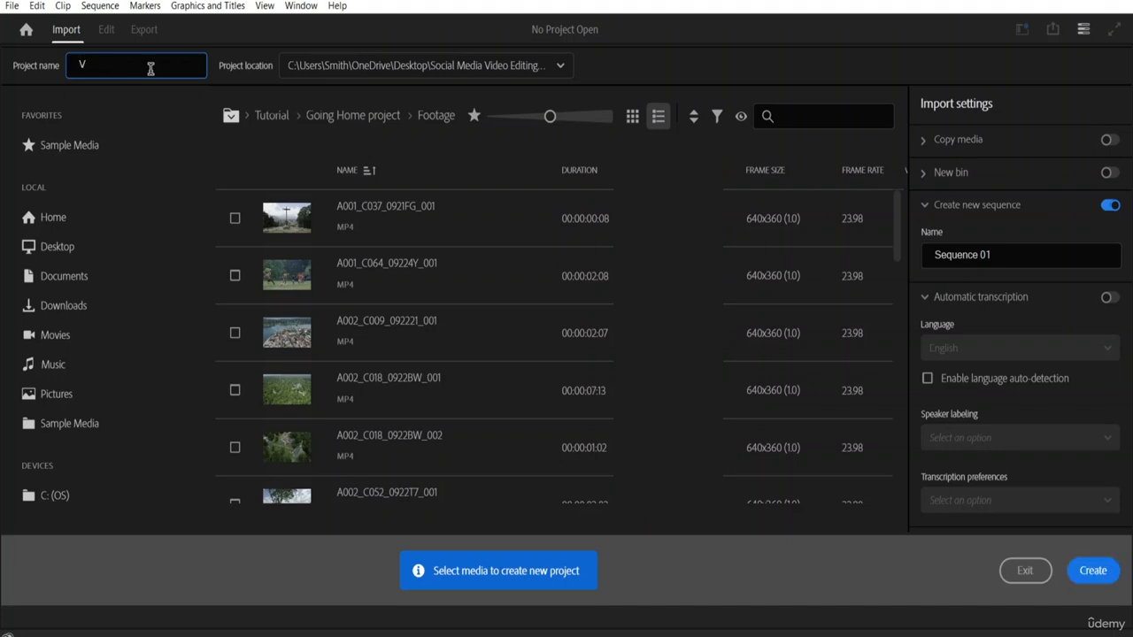
{"action": "type", "text": "ideo AS"}
{"action": "key", "text": "BackSpace"}
{"action": "type", "text": "D"}
{"action": "left_click", "coordinate": [1096, 570]}
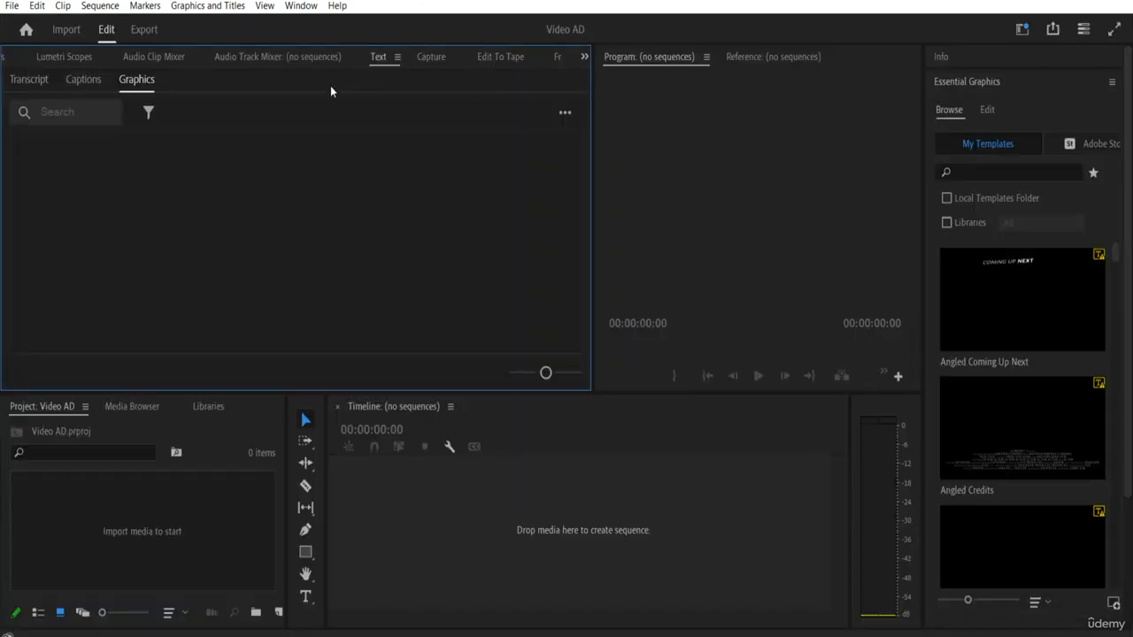
Show the Source monitor and import the Encapsulated PostScript file 54307 from the bakery-simple-element folder.
{"action": "left_click", "coordinate": [584, 57]}
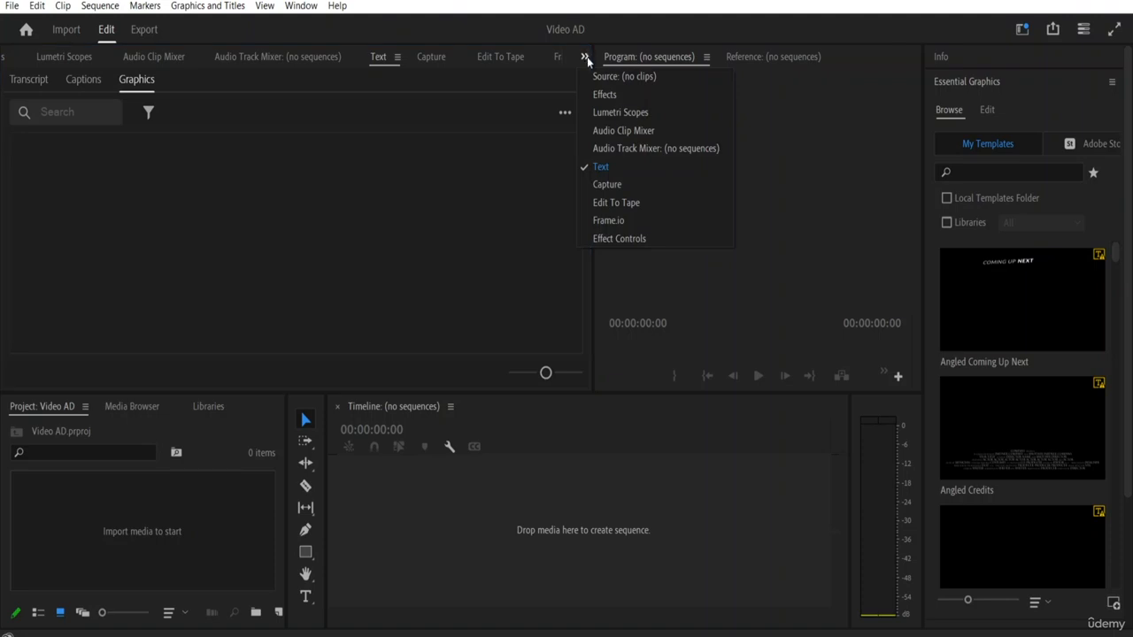
{"action": "left_click", "coordinate": [609, 77]}
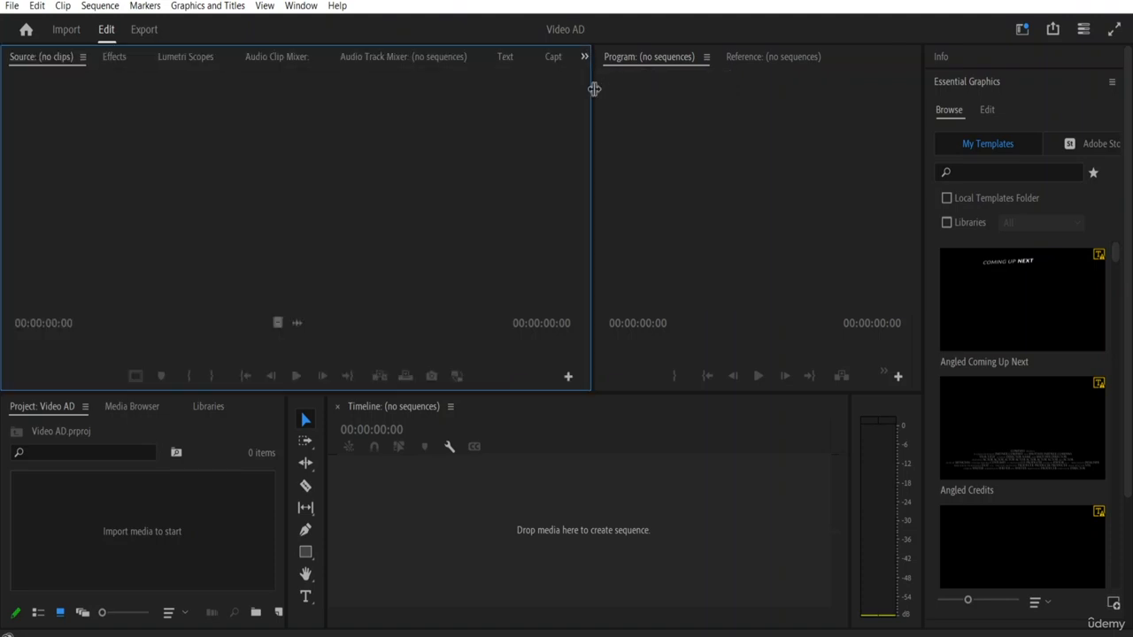
{"action": "double_click", "coordinate": [154, 529]}
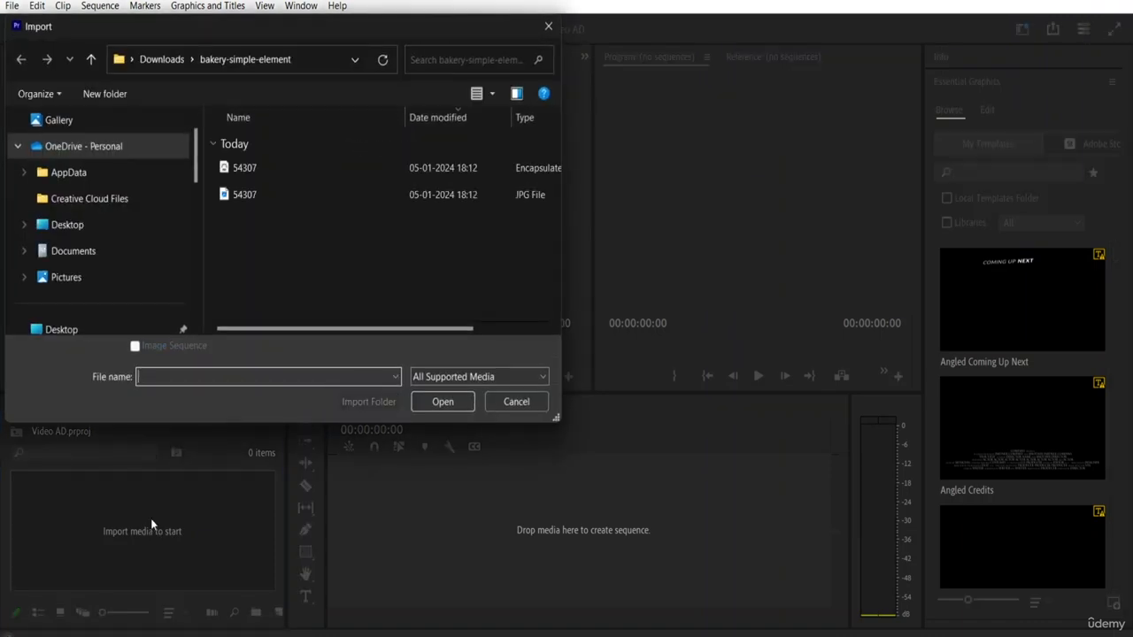
{"action": "left_click", "coordinate": [272, 166]}
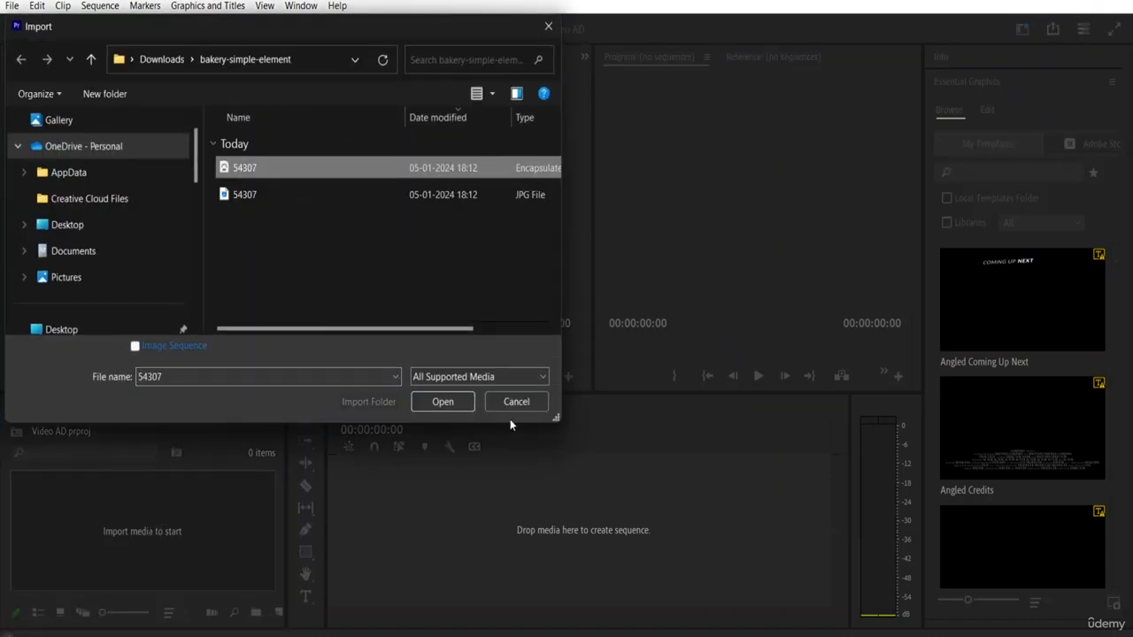
{"action": "left_click", "coordinate": [441, 405]}
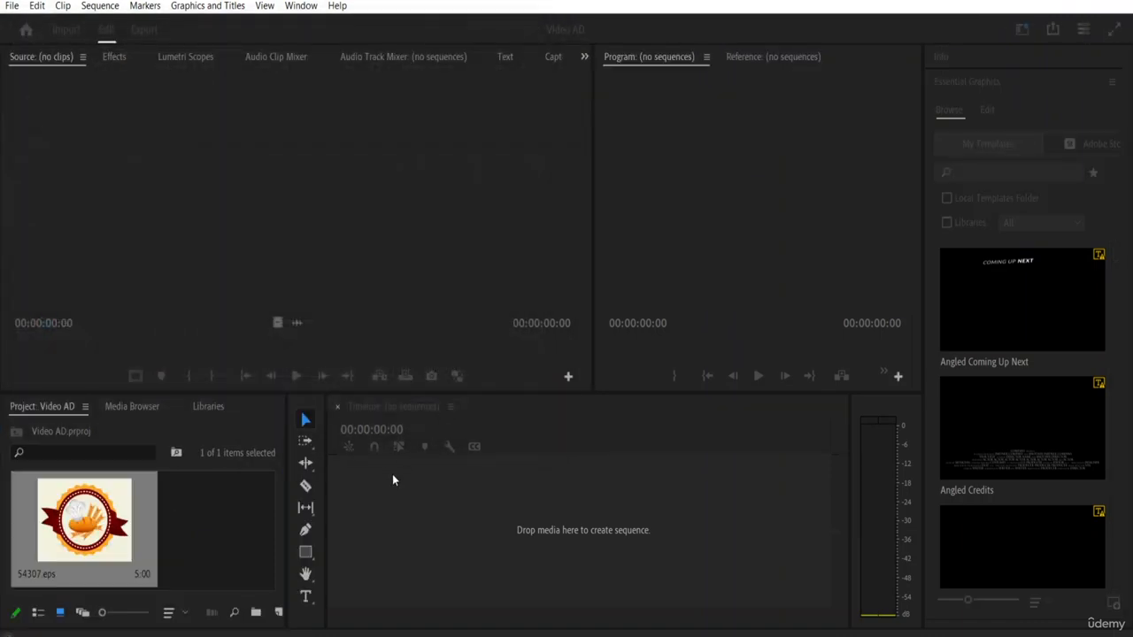
{"action": "double_click", "coordinate": [208, 528]}
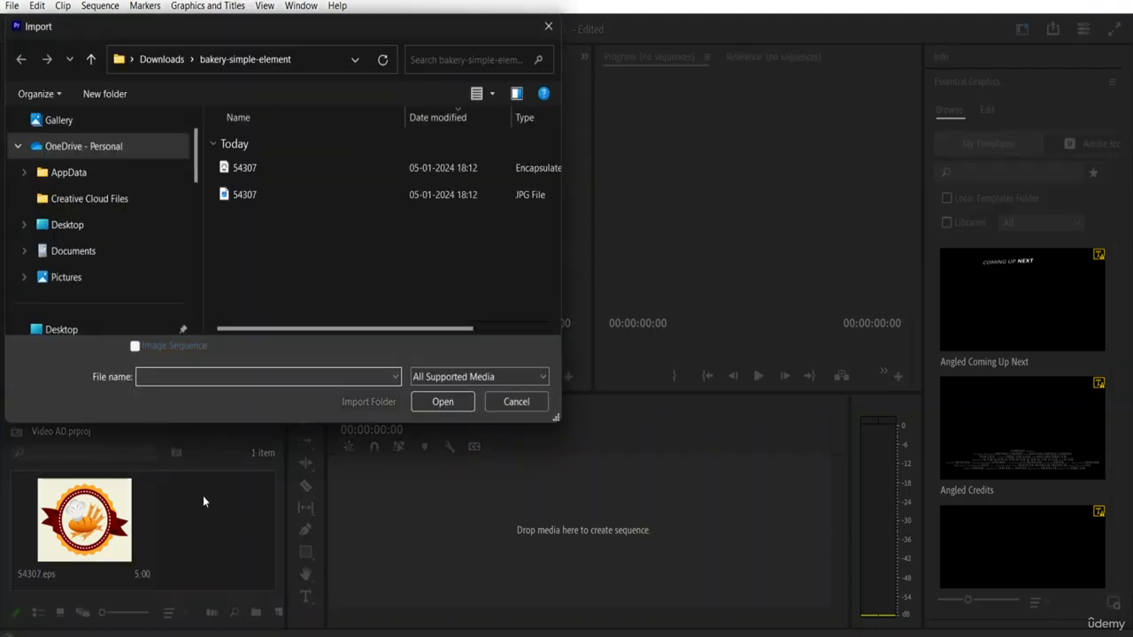
{"action": "scroll", "coordinate": [98, 301], "scroll_direction": "down", "scroll_amount": 2}
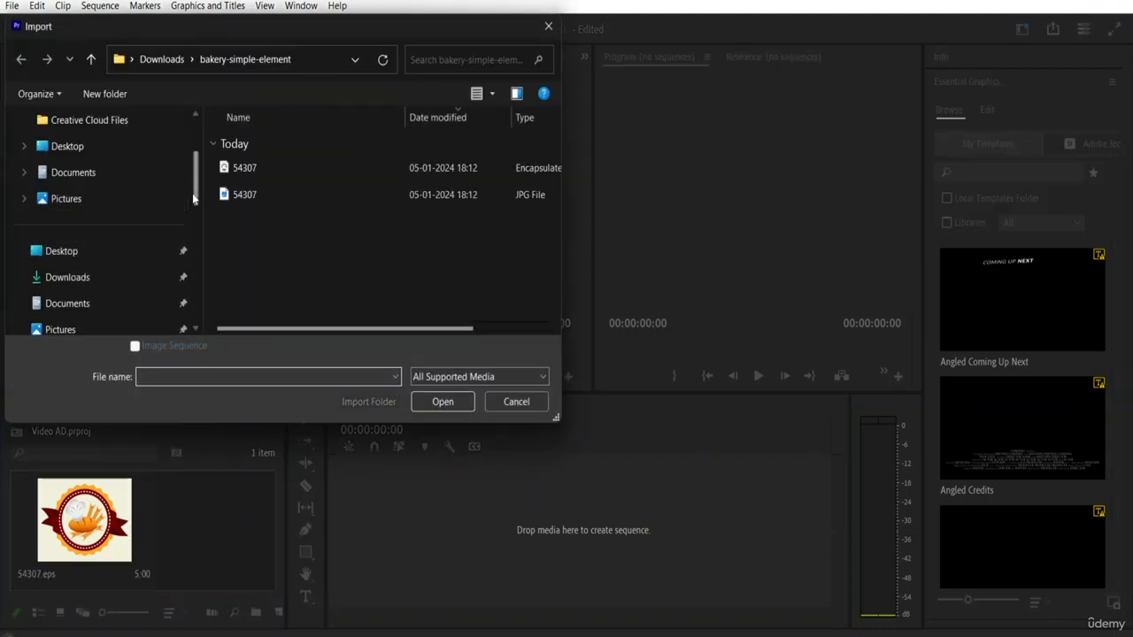
{"action": "scroll", "coordinate": [160, 208], "scroll_direction": "down", "scroll_amount": 1}
{"action": "left_click", "coordinate": [124, 172]}
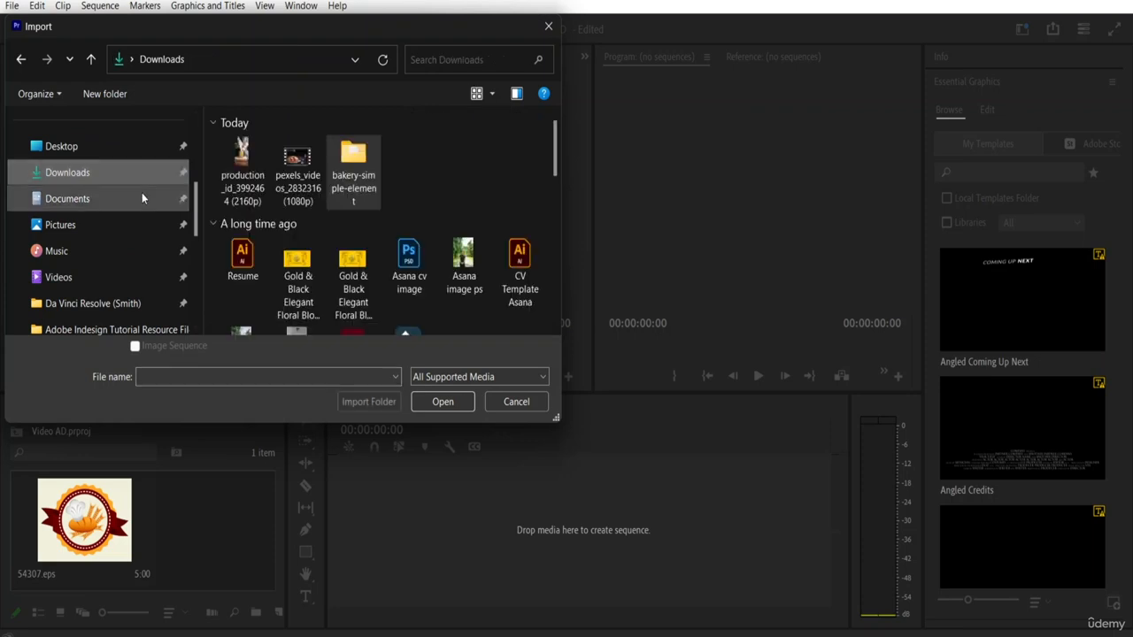
{"action": "left_click", "coordinate": [303, 184]}
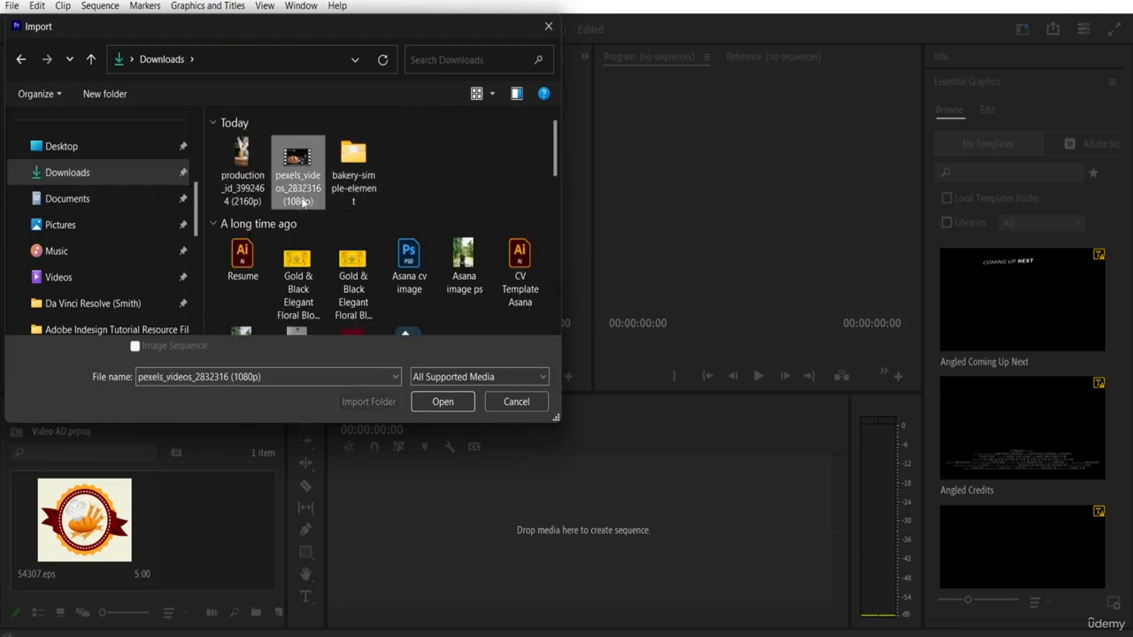
{"action": "left_click", "coordinate": [260, 189], "text": "ctrl"}
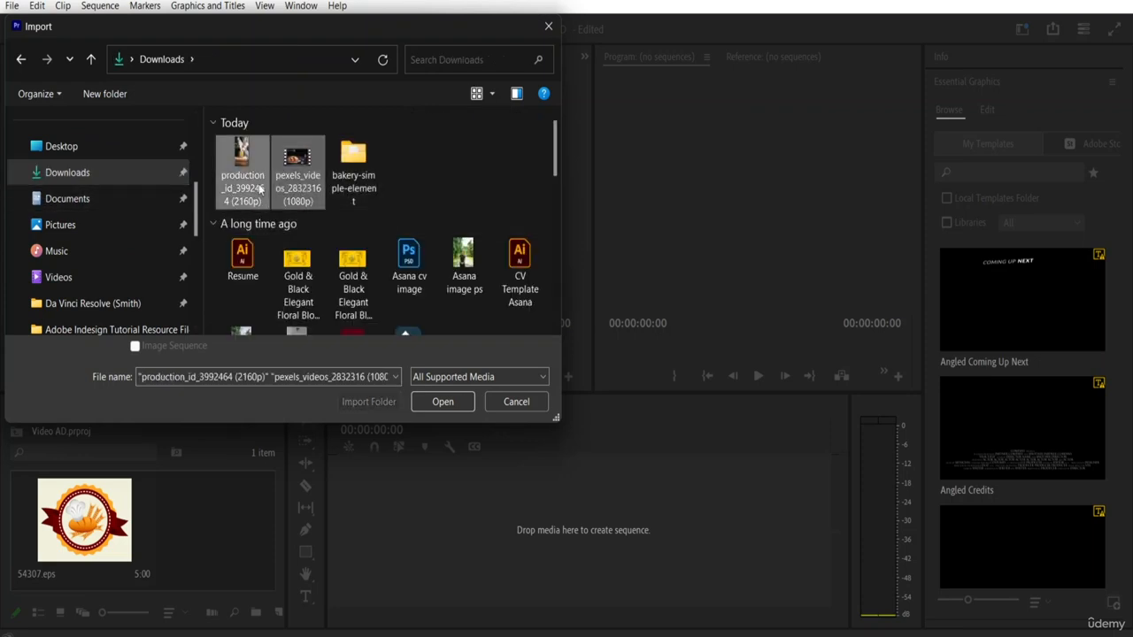
{"action": "left_click", "coordinate": [445, 400]}
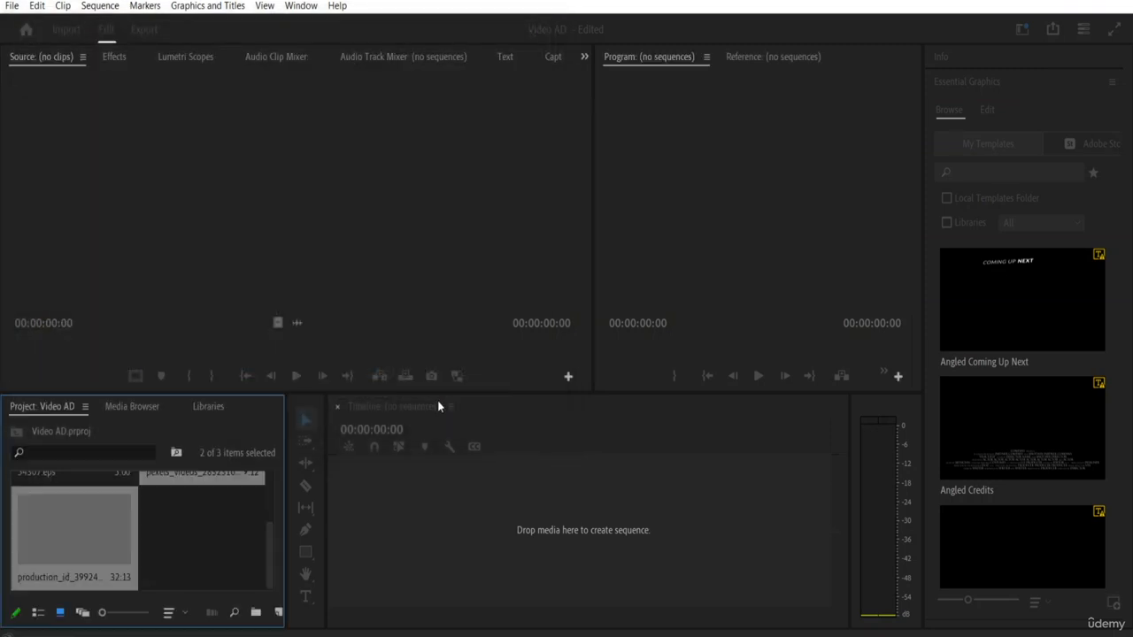
Import the audio file inside-you-162760 from Desktop > Social Media Video Editing Resource File > Video ad in premiere pro.
{"action": "left_click", "coordinate": [213, 540]}
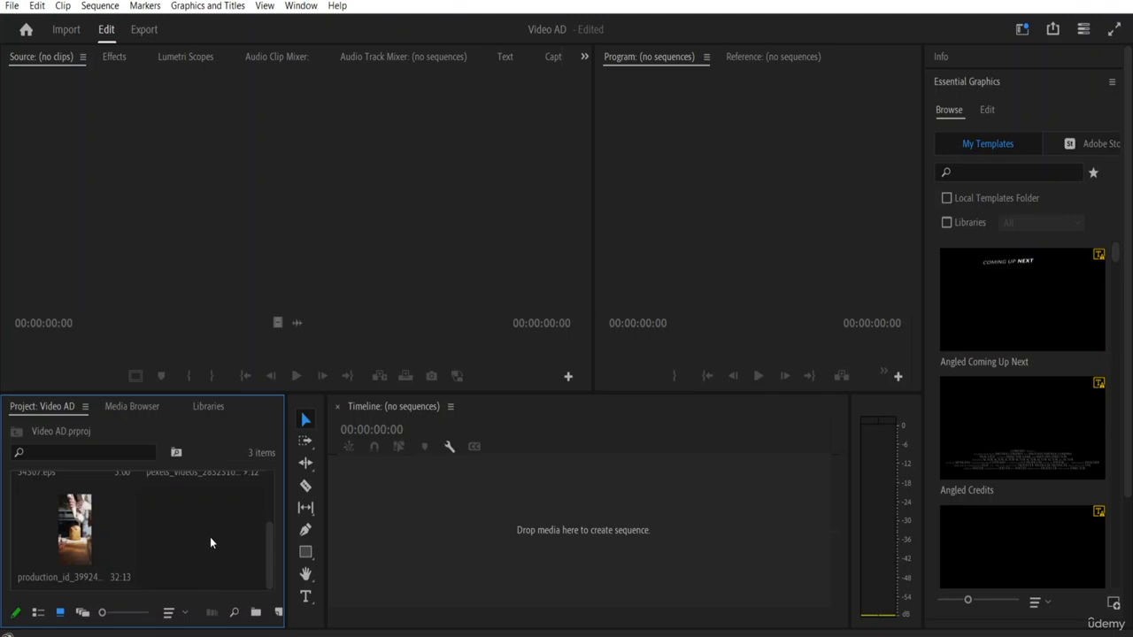
{"action": "double_click", "coordinate": [210, 536]}
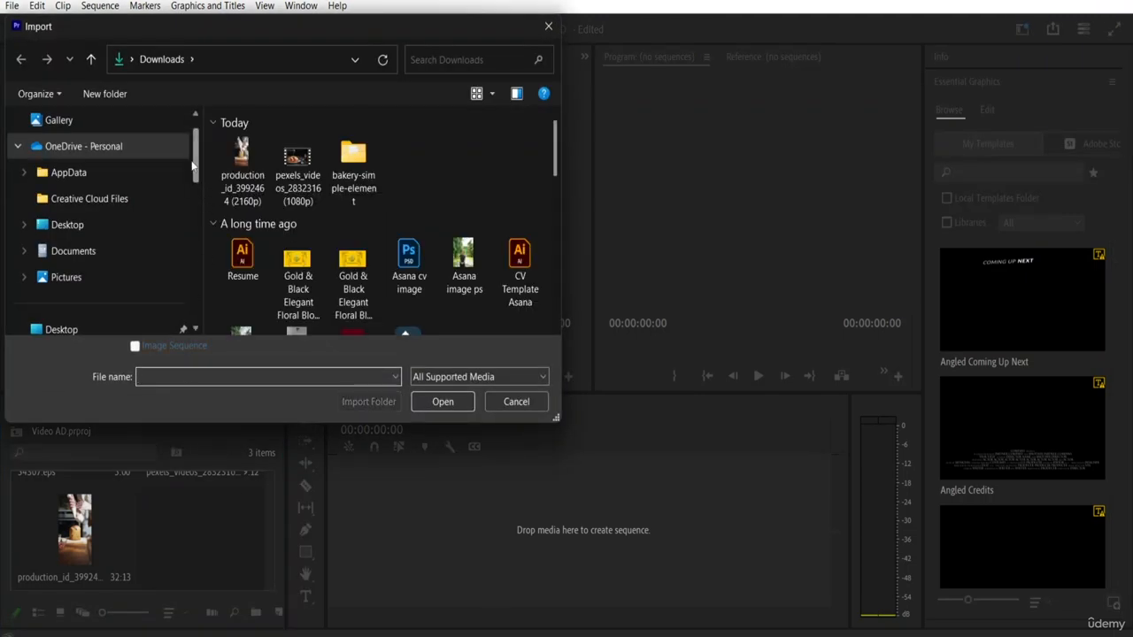
{"action": "scroll", "coordinate": [192, 166], "scroll_direction": "down", "scroll_amount": 2}
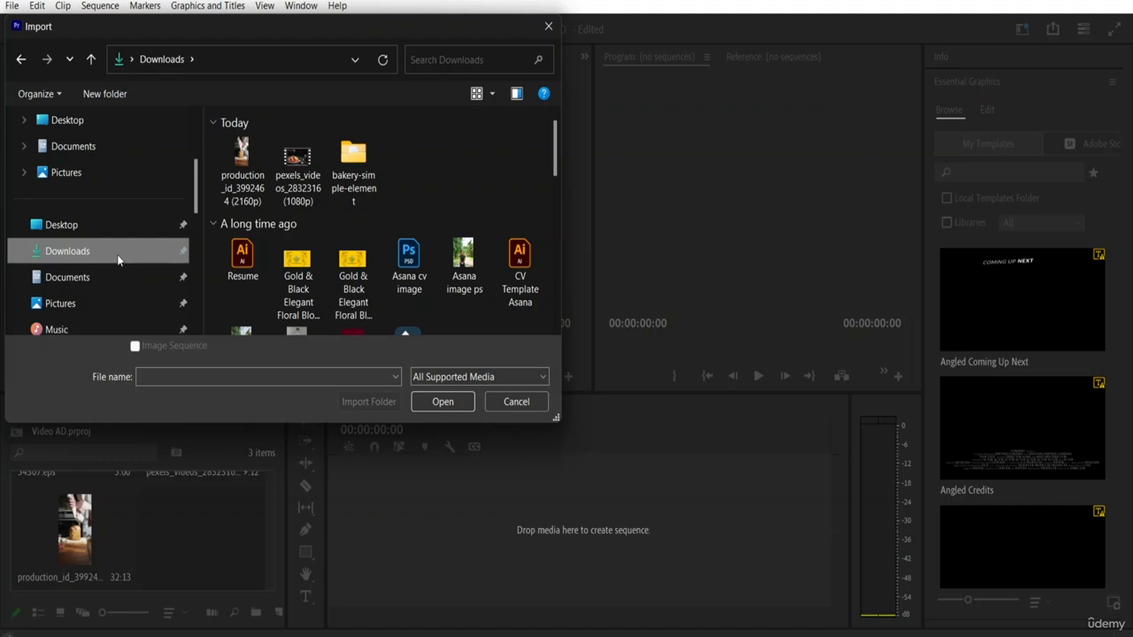
{"action": "left_click", "coordinate": [118, 227]}
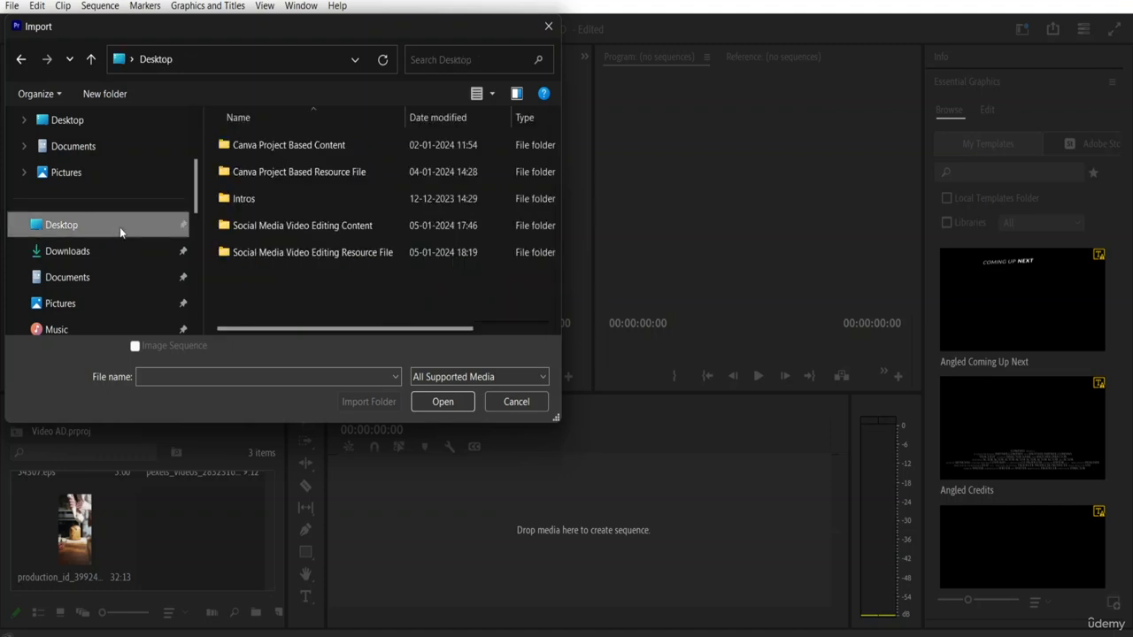
{"action": "double_click", "coordinate": [353, 252]}
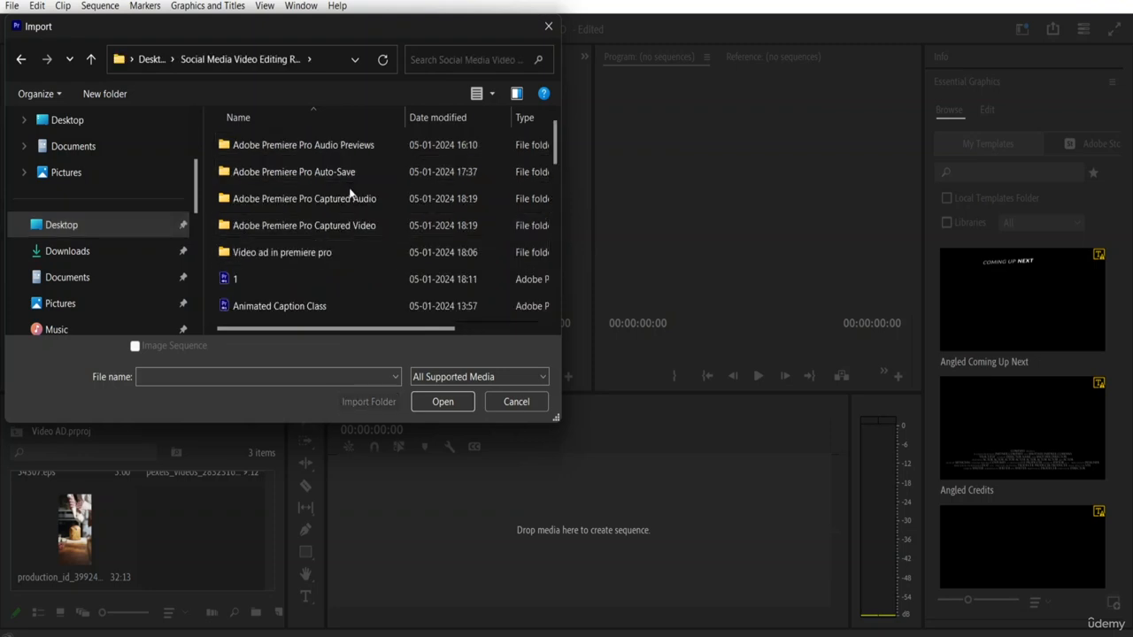
{"action": "left_click", "coordinate": [351, 253]}
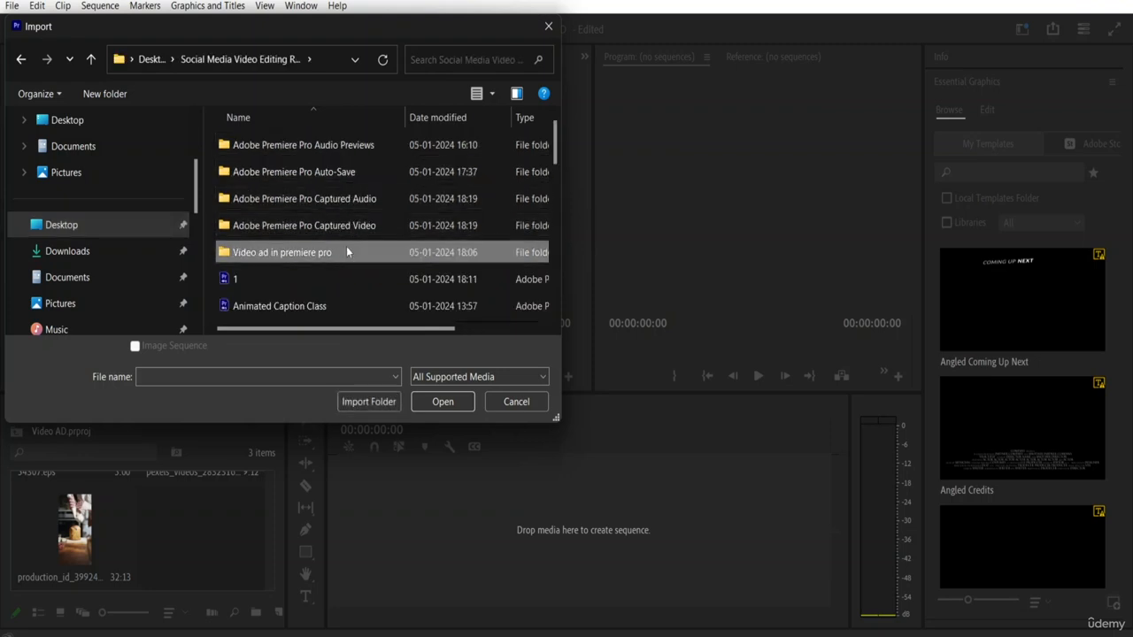
{"action": "left_click", "coordinate": [347, 248]}
{"action": "left_click", "coordinate": [380, 281]}
{"action": "double_click", "coordinate": [367, 249]}
{"action": "left_click", "coordinate": [286, 145]}
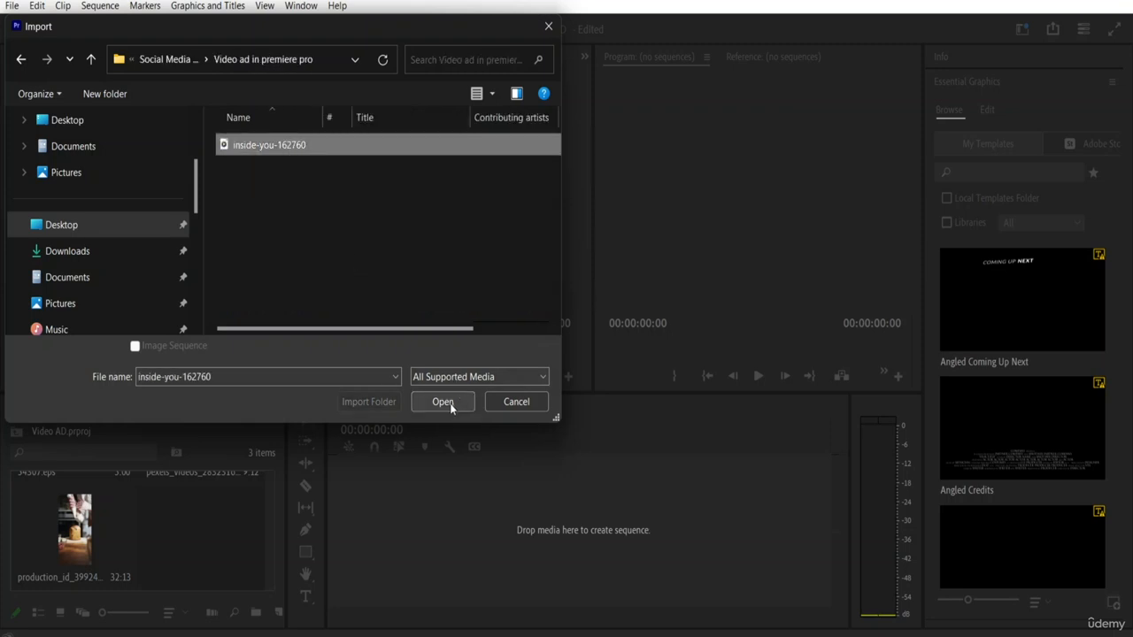
{"action": "left_click", "coordinate": [450, 401]}
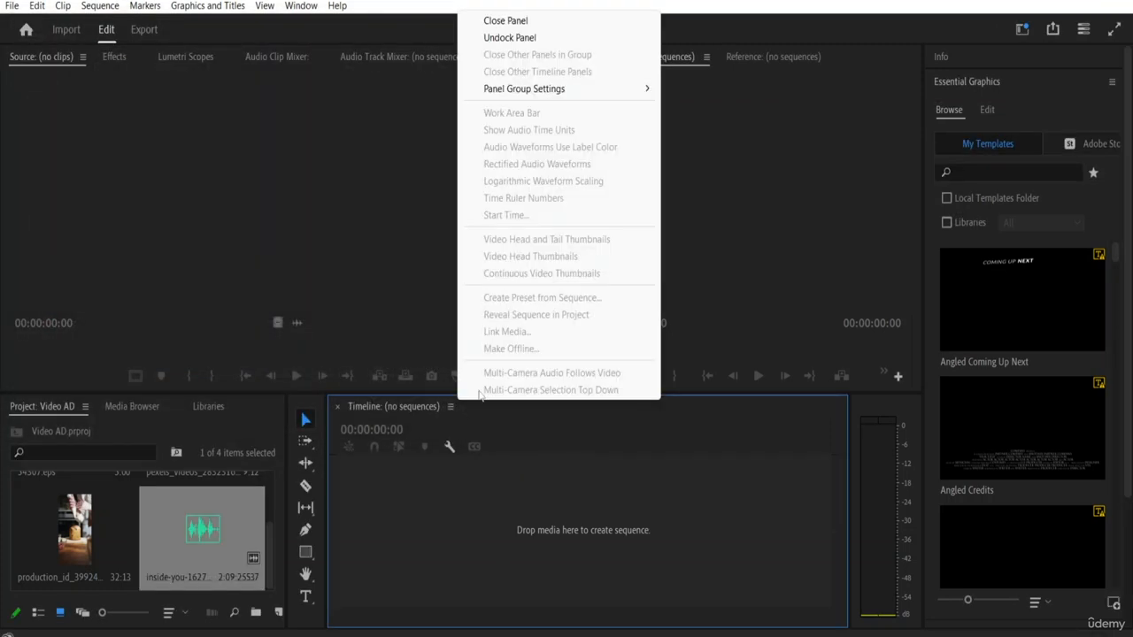
{"action": "left_click", "coordinate": [699, 282]}
Widen the Program monitor at the Source monitor's expense and make the Project and Timeline area taller.
{"action": "left_click", "coordinate": [436, 512]}
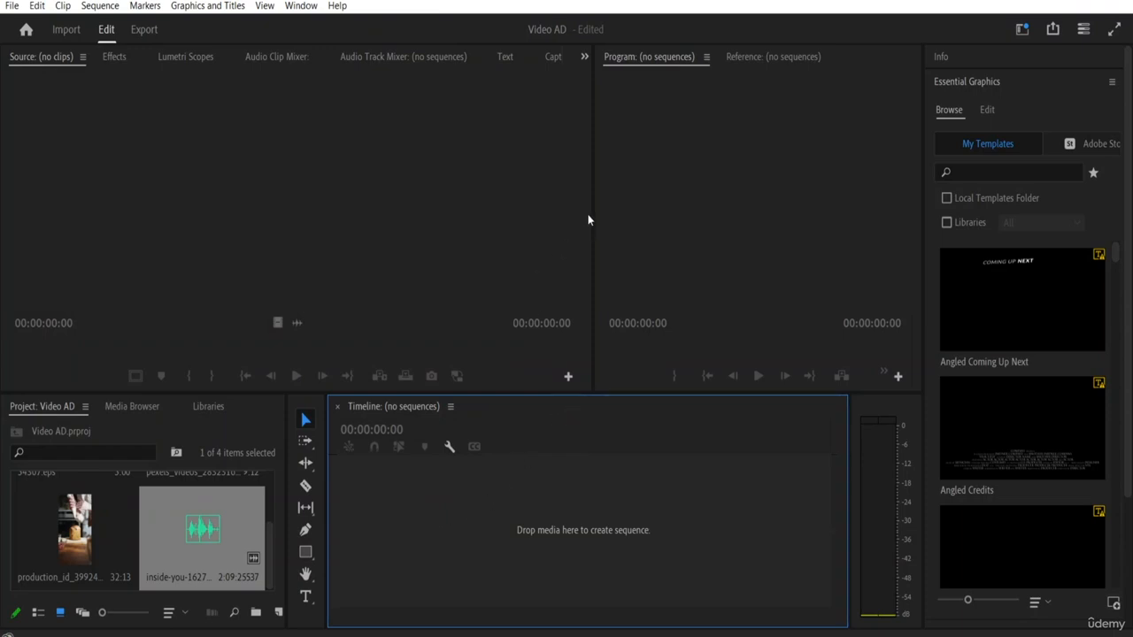
{"action": "left_click_drag", "start_coordinate": [591, 204], "coordinate": [436, 211]}
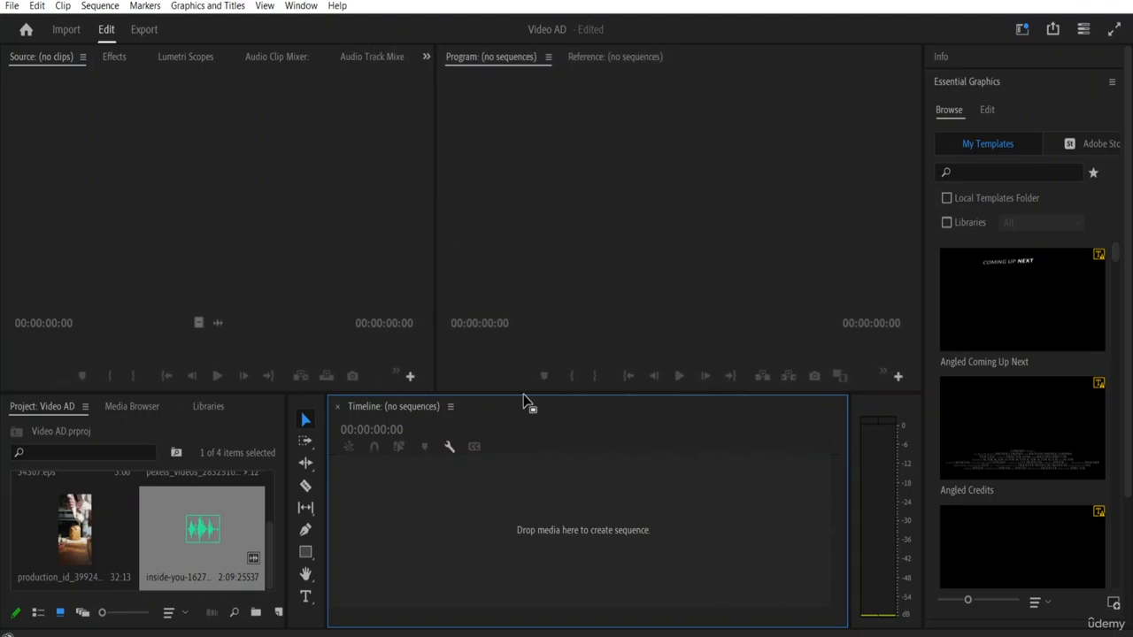
{"action": "left_click_drag", "start_coordinate": [524, 394], "coordinate": [520, 350]}
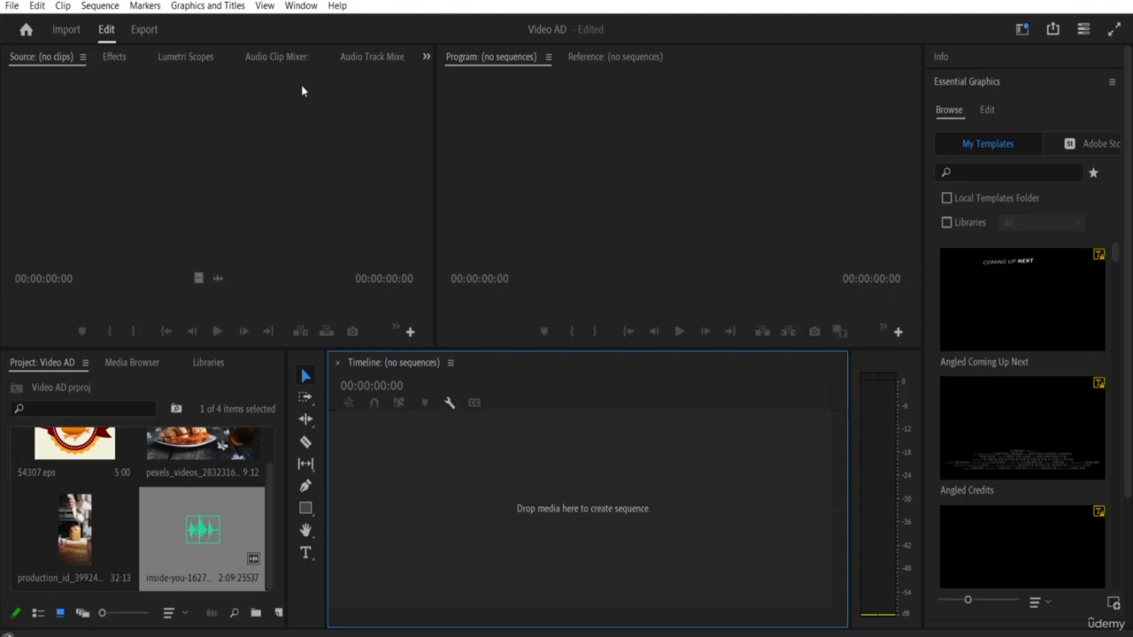
Start a new sequence with the Digital SLR preset DSLR 1080p25 and show its detailed settings.
{"action": "left_click", "coordinate": [100, 6]}
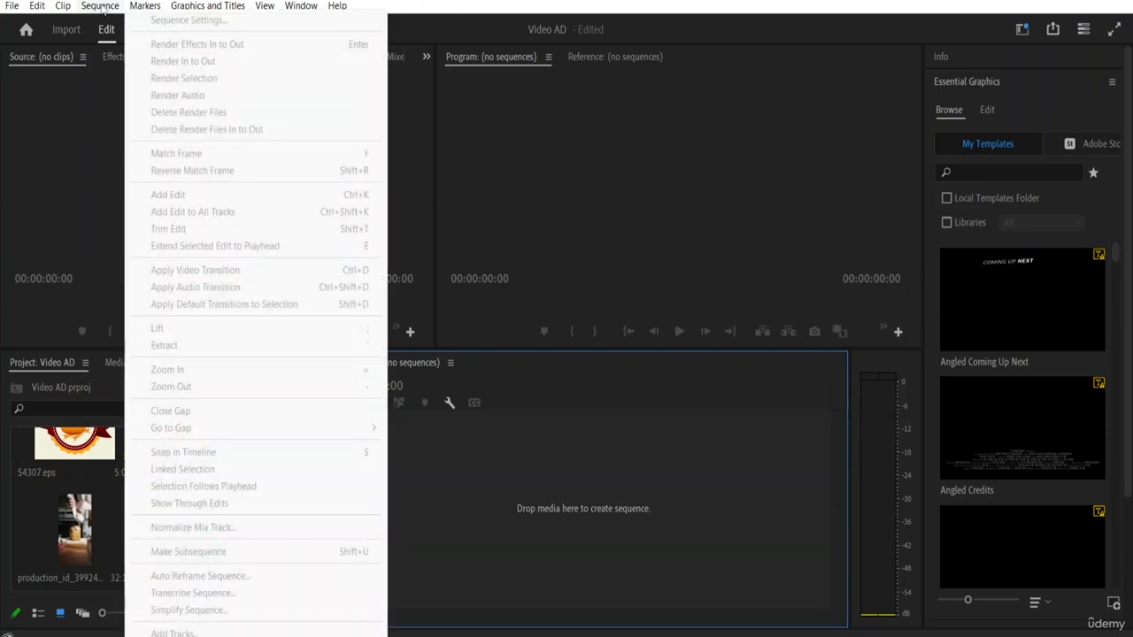
{"action": "left_click", "coordinate": [13, 7]}
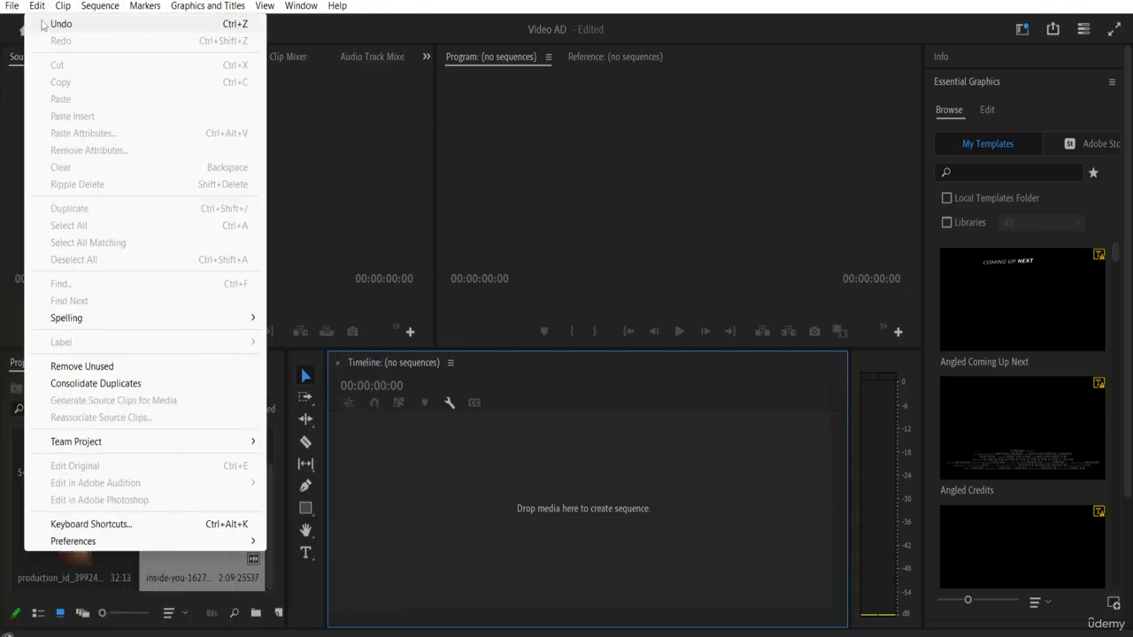
{"action": "mouse_move", "coordinate": [37, 24]}
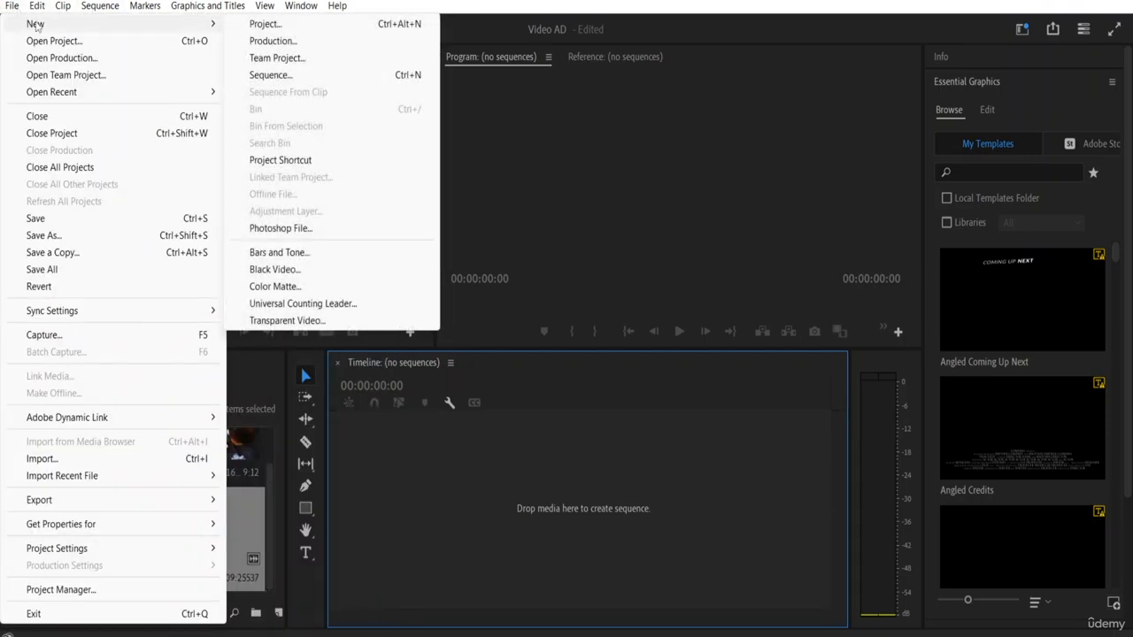
{"action": "left_click", "coordinate": [269, 75]}
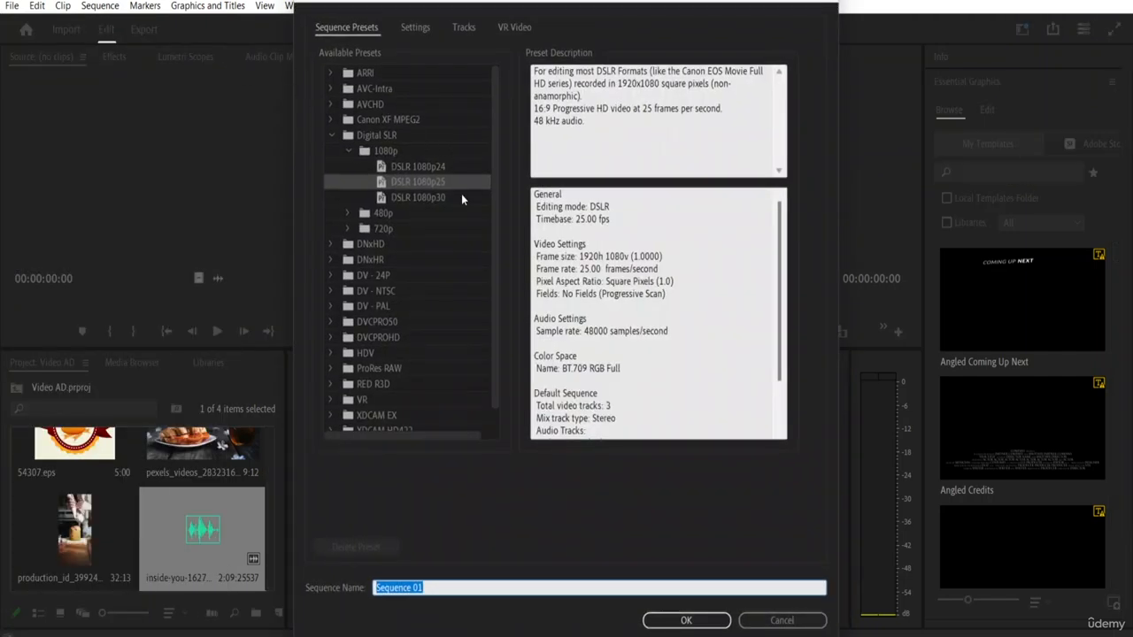
{"action": "left_click", "coordinate": [413, 184]}
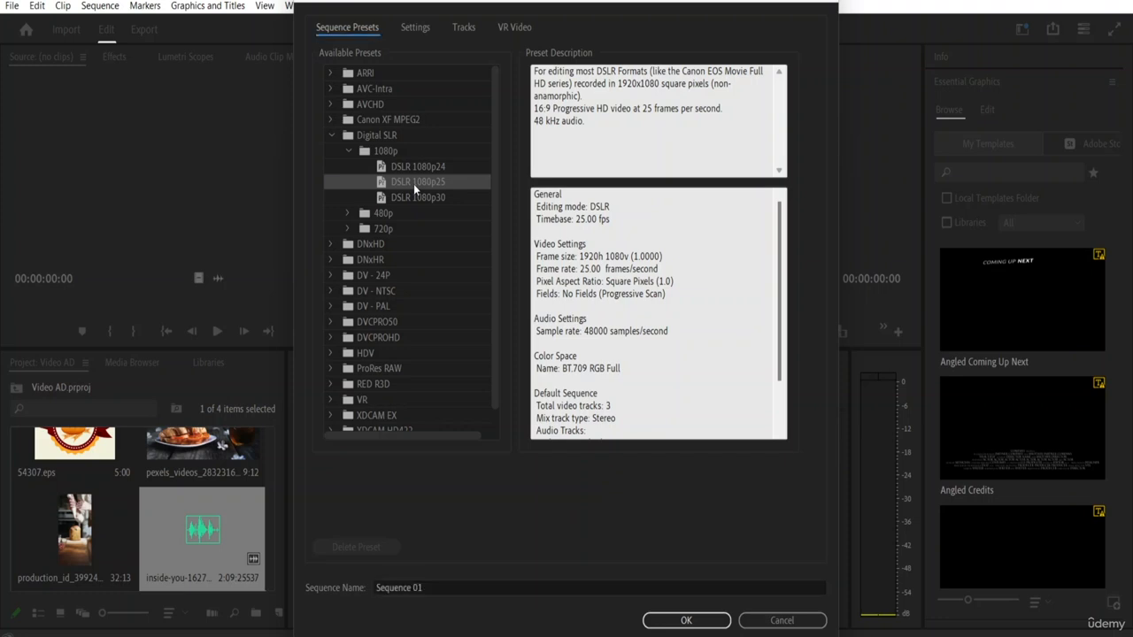
{"action": "left_click", "coordinate": [416, 31]}
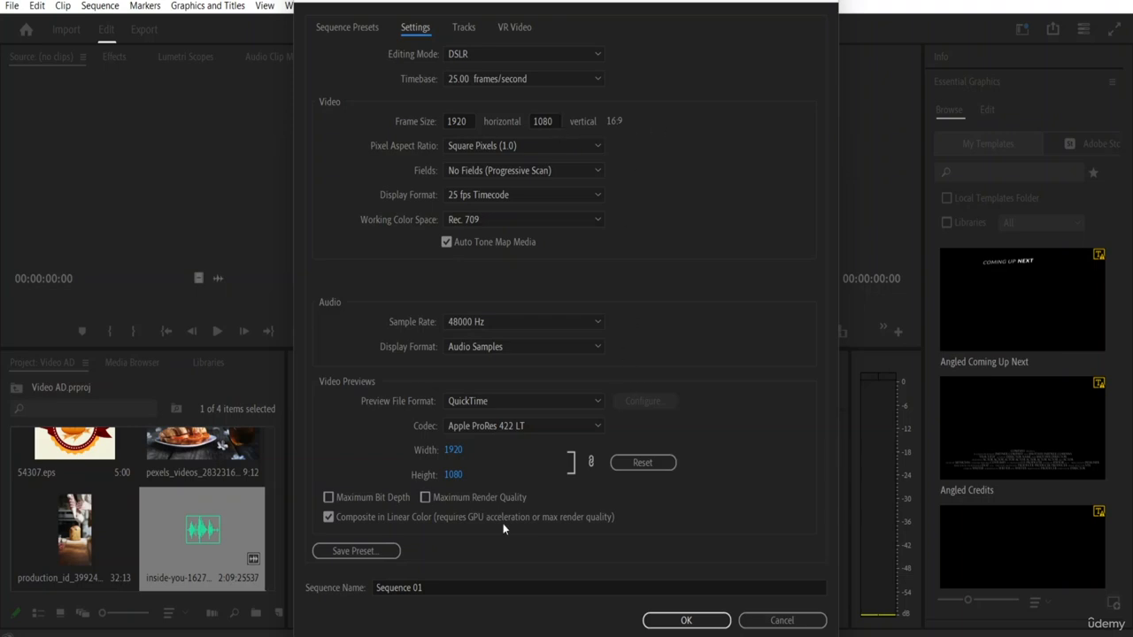
Replace the sequence name with "1" and create the sequence.
{"action": "left_click", "coordinate": [435, 586]}
{"action": "key", "text": "BackSpace"}
{"action": "key", "text": "BackSpace"}
{"action": "key", "text": "BackSpace"}
{"action": "key", "text": "BackSpace"}
{"action": "key", "text": "BackSpace"}
{"action": "key", "text": "BackSpace"}
{"action": "key", "text": "BackSpace"}
{"action": "key", "text": "BackSpace"}
{"action": "key", "text": "BackSpace"}
{"action": "key", "text": "BackSpace"}
{"action": "key", "text": "BackSpace"}
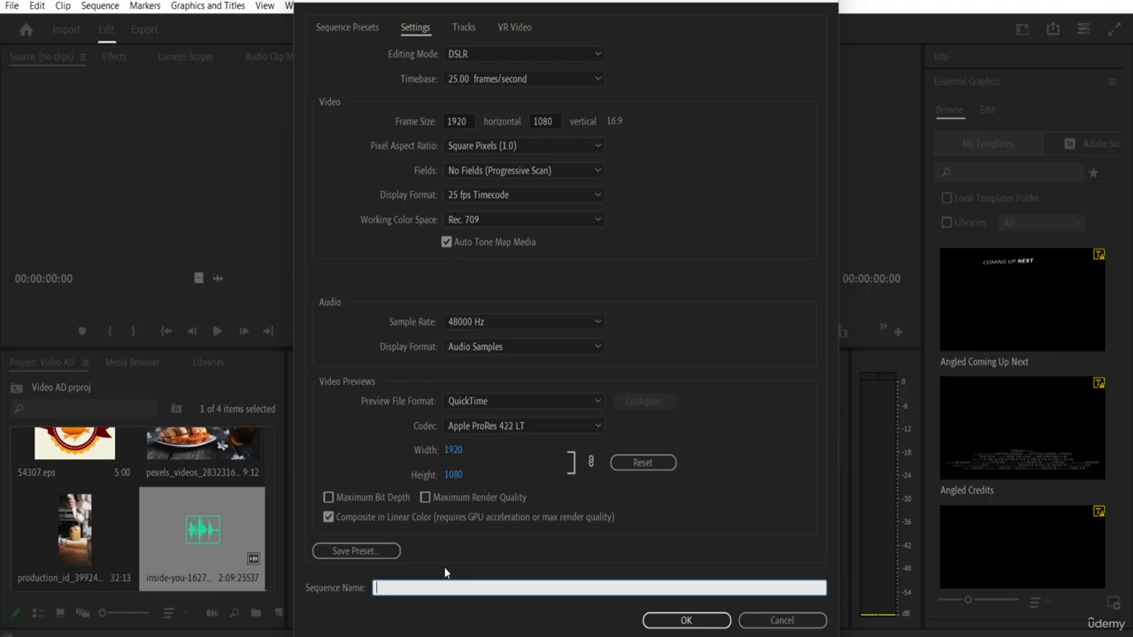
{"action": "type", "text": "1"}
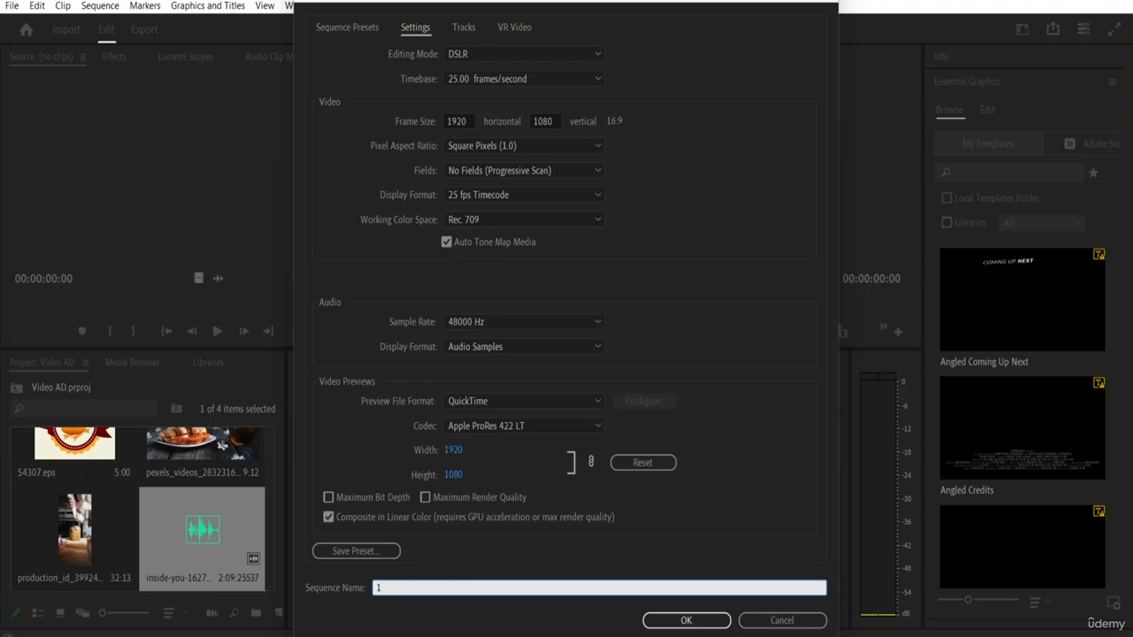
{"action": "left_click", "coordinate": [686, 622]}
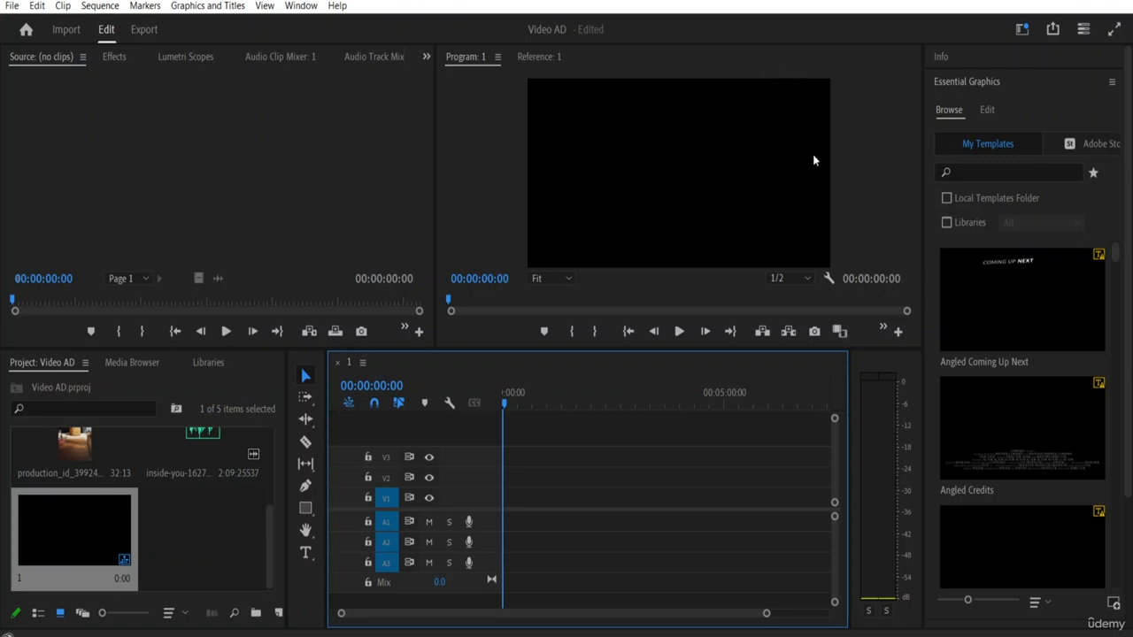
Change the sequence's frame size to 1080 horizontal by 1920 vertical in its sequence settings.
{"action": "left_click", "coordinate": [13, 6]}
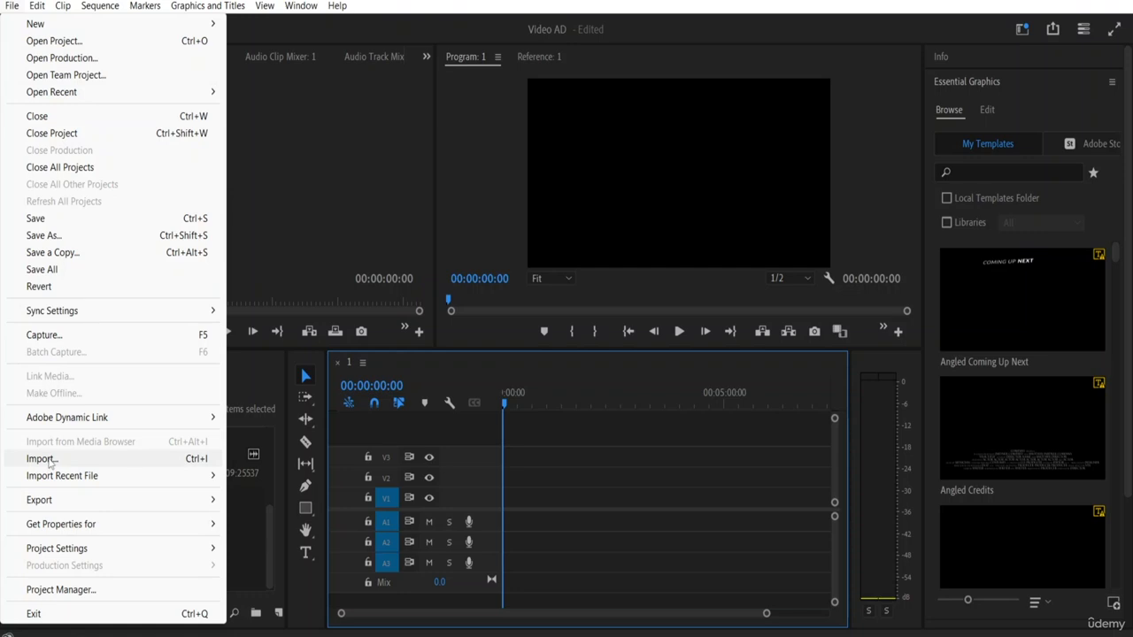
{"action": "mouse_move", "coordinate": [100, 7]}
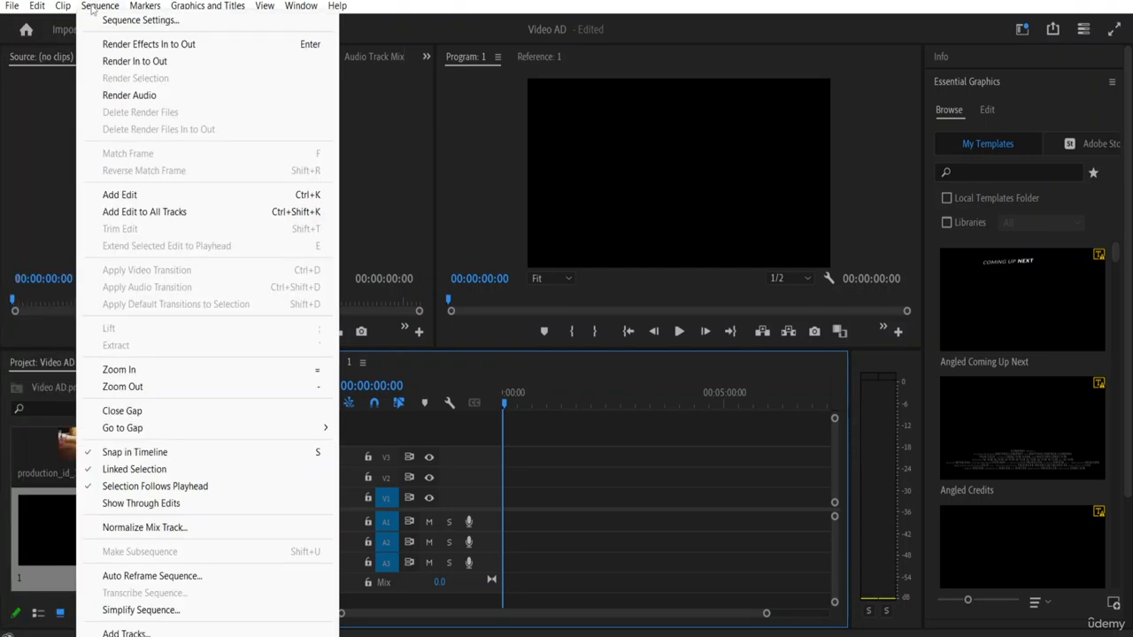
{"action": "left_click", "coordinate": [140, 20]}
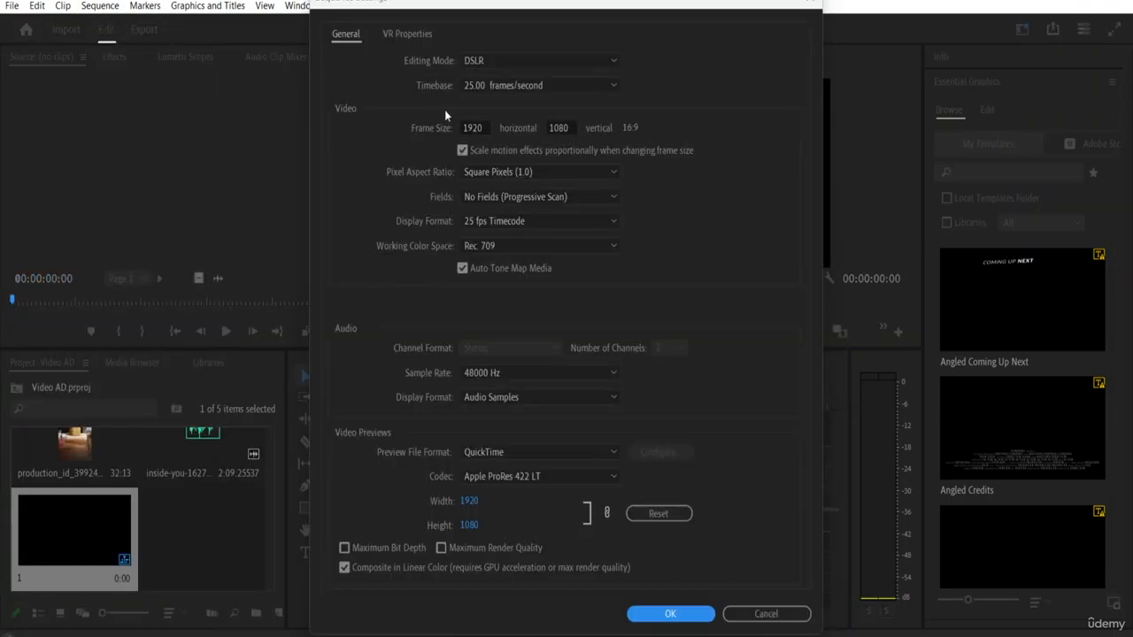
{"action": "left_click", "coordinate": [572, 128]}
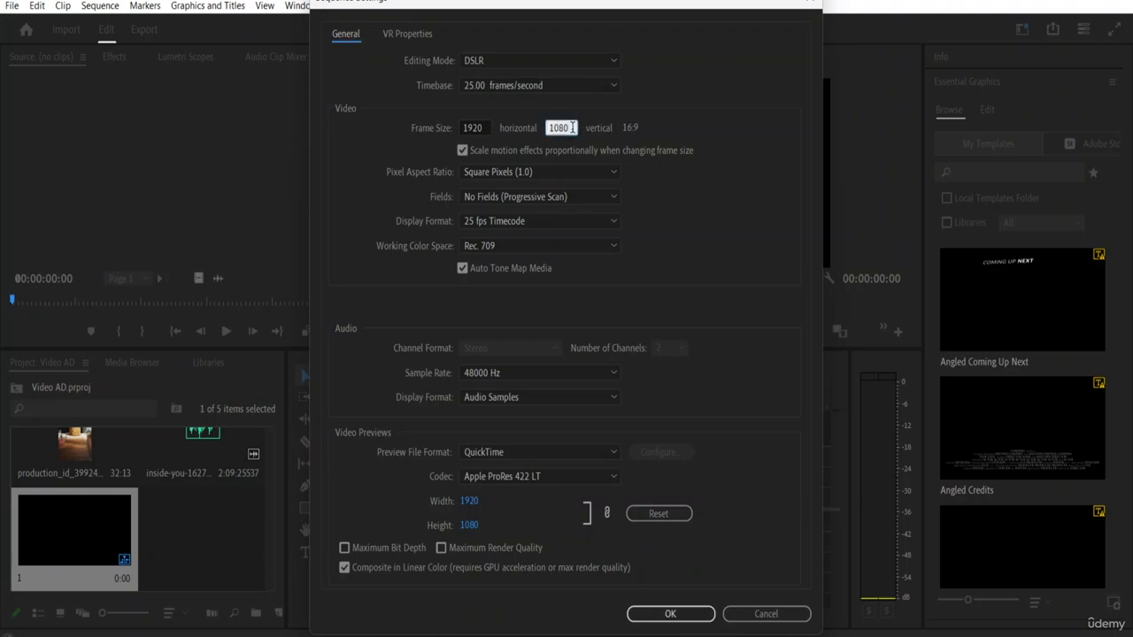
{"action": "double_click", "coordinate": [572, 128]}
{"action": "type", "text": "24"}
{"action": "left_click", "coordinate": [485, 128]}
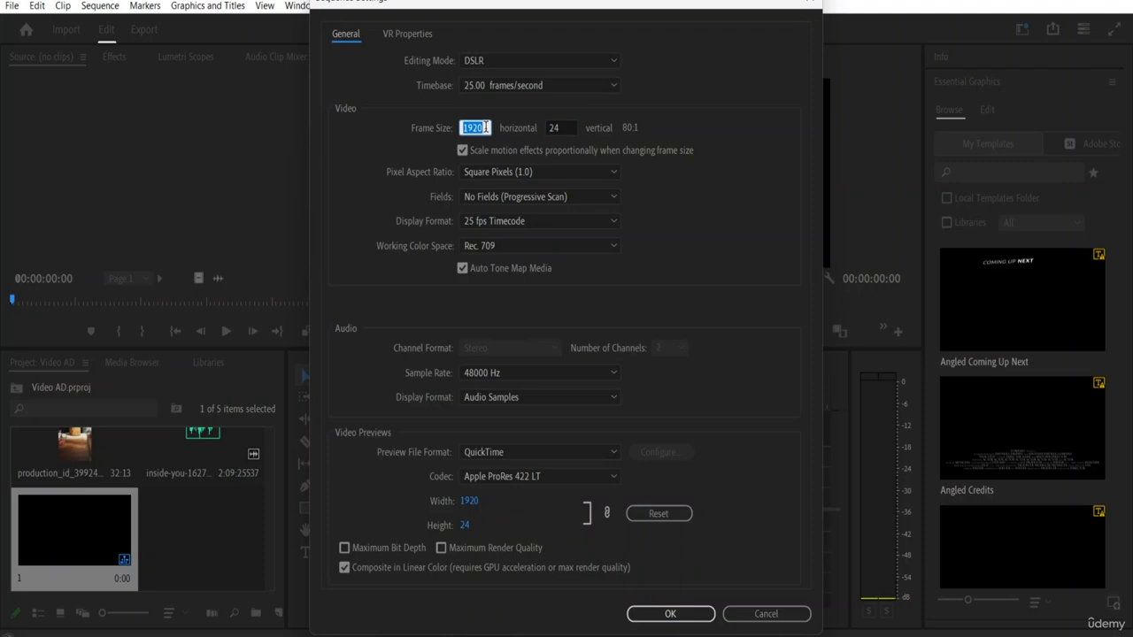
{"action": "key", "text": "BackSpace"}
{"action": "type", "text": "1080"}
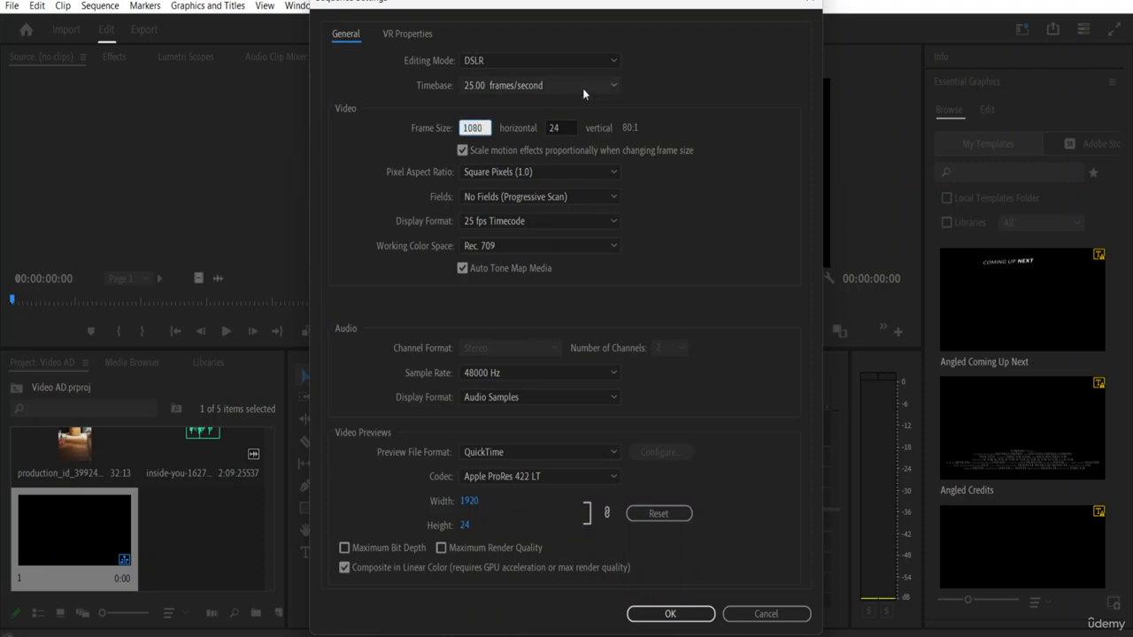
{"action": "left_click", "coordinate": [567, 127]}
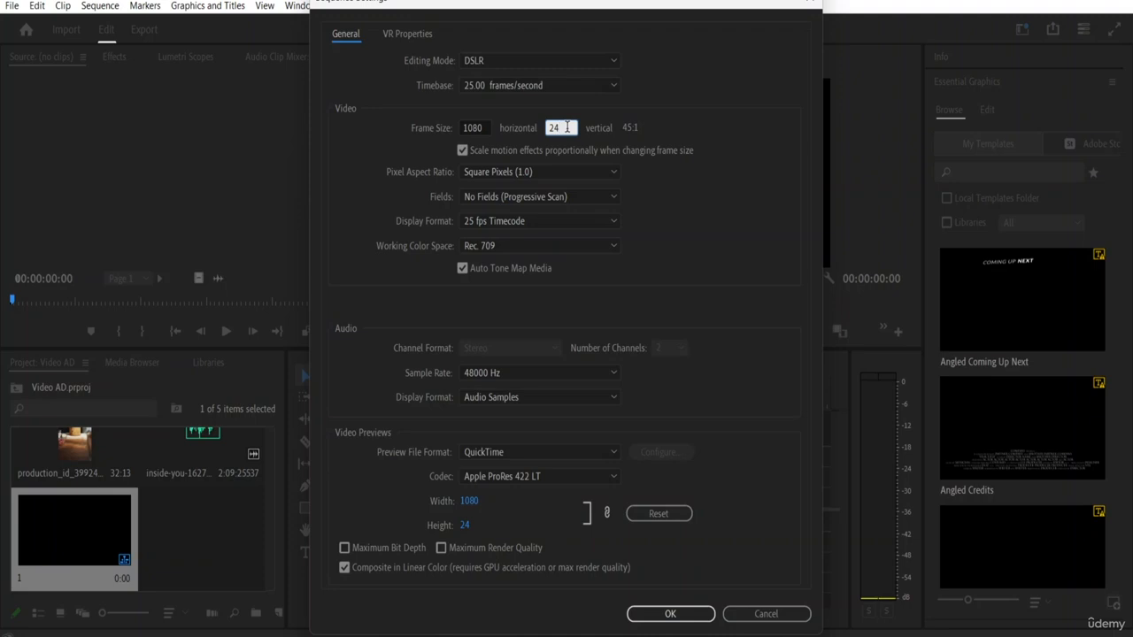
{"action": "key", "text": "BackSpace"}
{"action": "type", "text": "1920"}
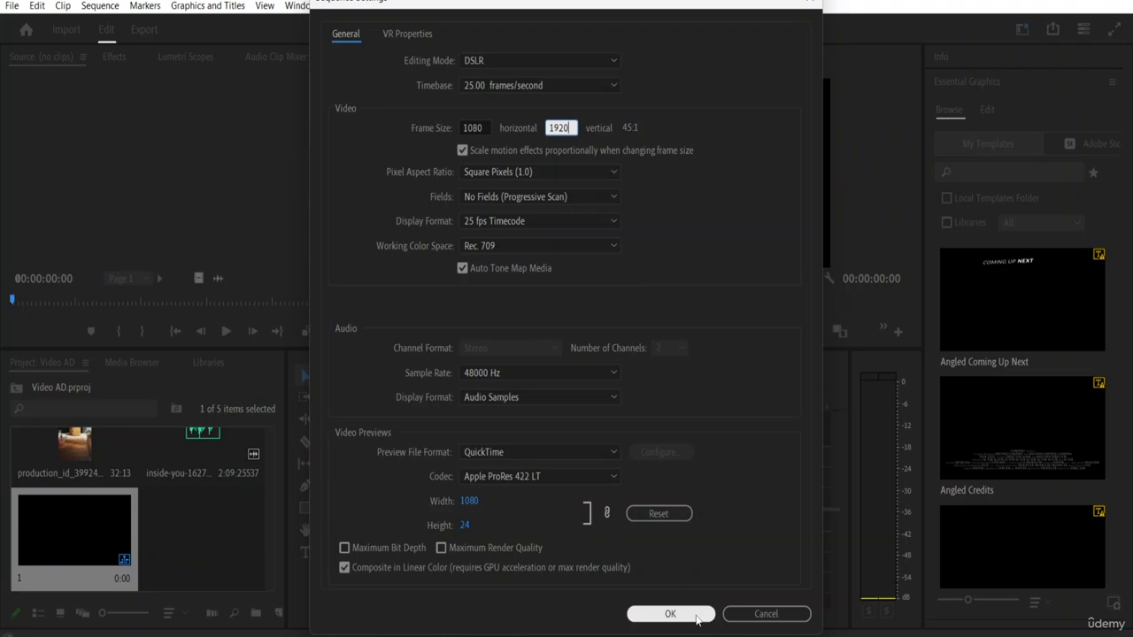
{"action": "left_click", "coordinate": [666, 613]}
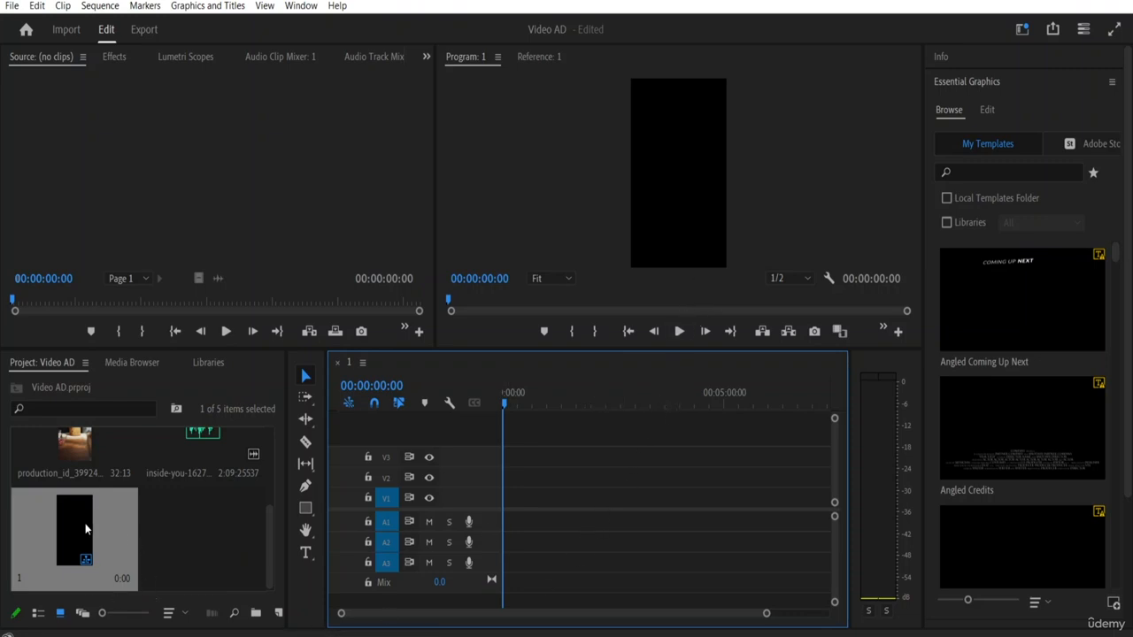
Create a 1080 x 1920 color matte in light purple AF9CC0 and name it Color Matte 1.
{"action": "left_click", "coordinate": [277, 612]}
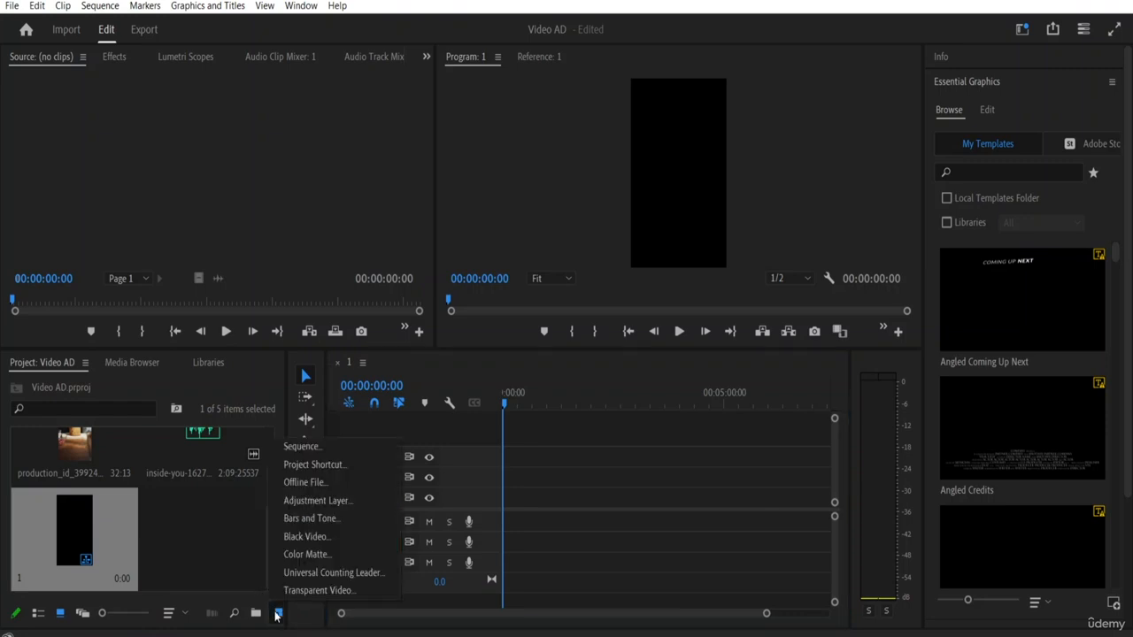
{"action": "left_click", "coordinate": [296, 558]}
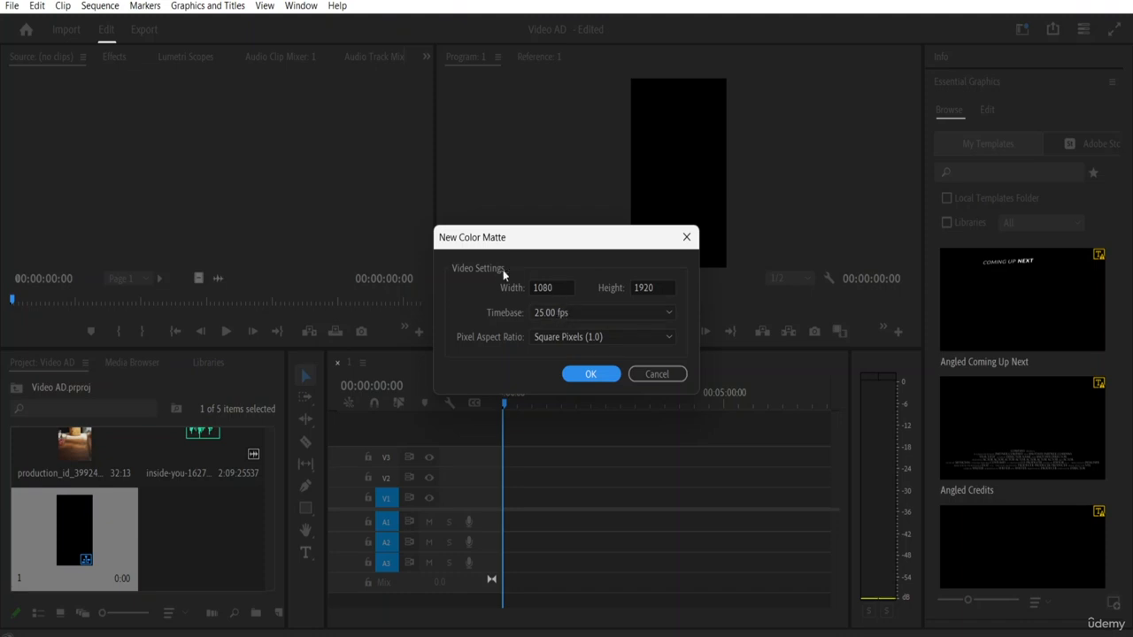
{"action": "left_click", "coordinate": [589, 374]}
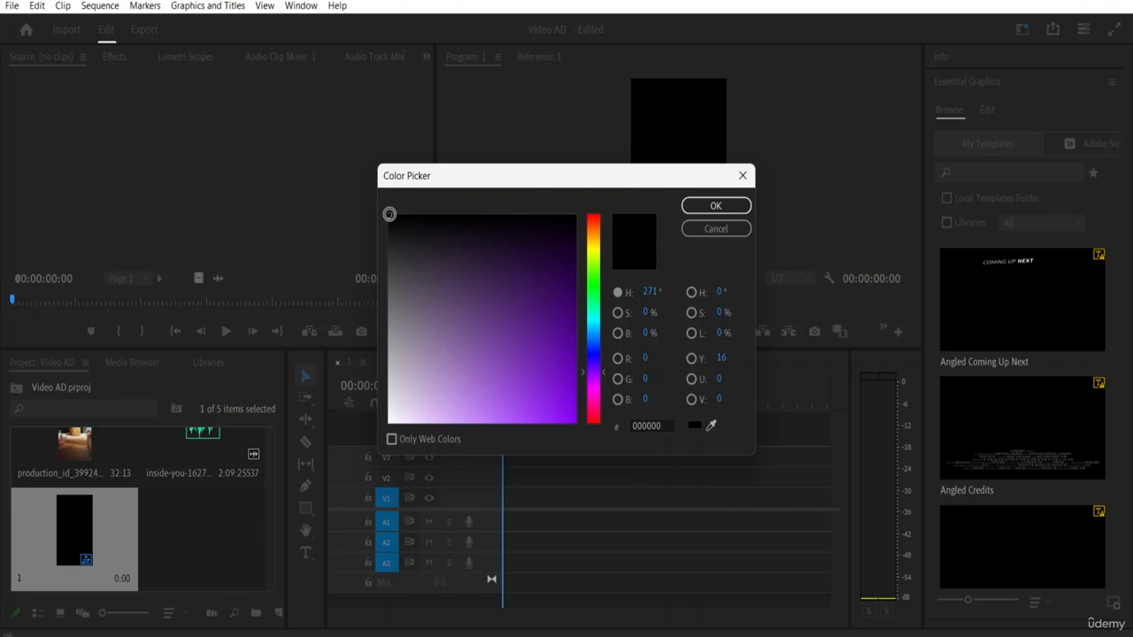
{"action": "left_click_drag", "start_coordinate": [389, 214], "coordinate": [422, 371]}
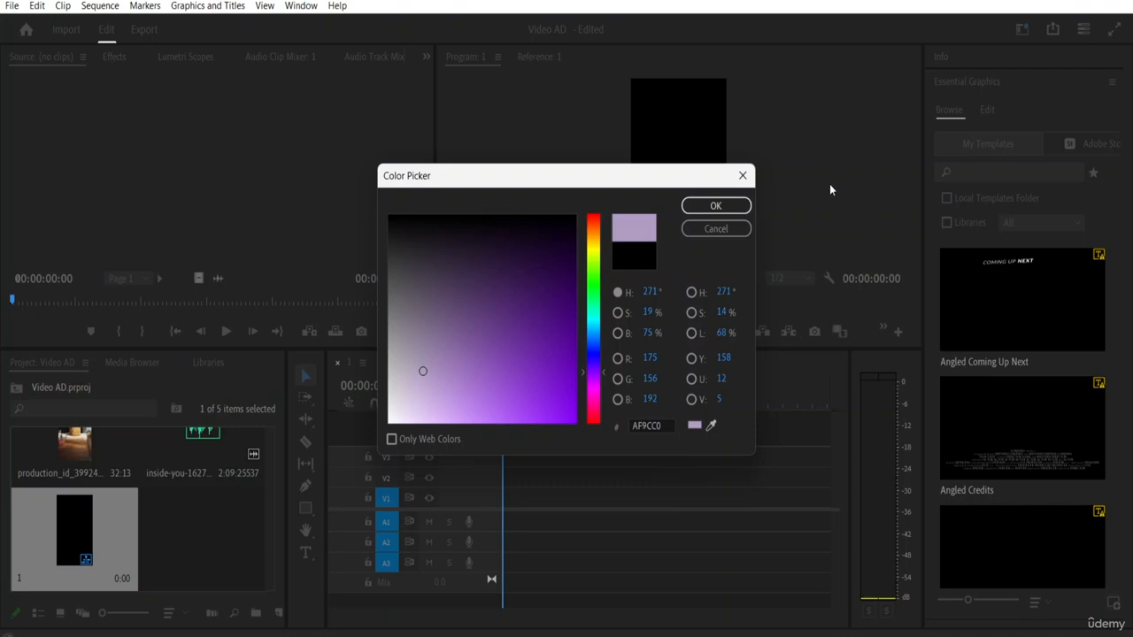
{"action": "left_click", "coordinate": [715, 207]}
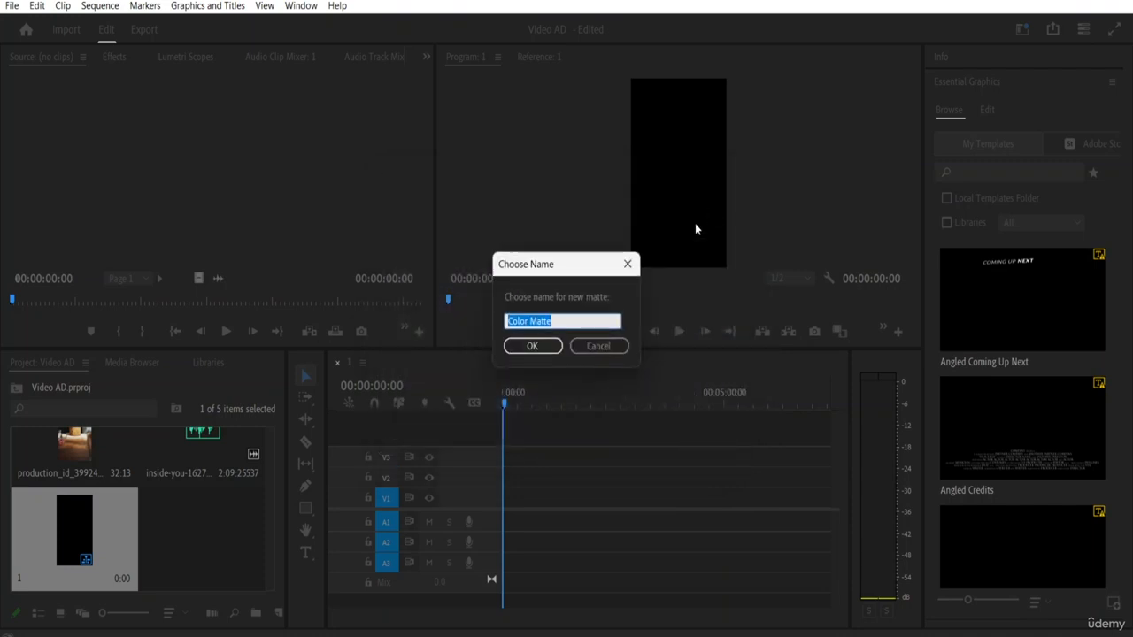
{"action": "left_click", "coordinate": [554, 322]}
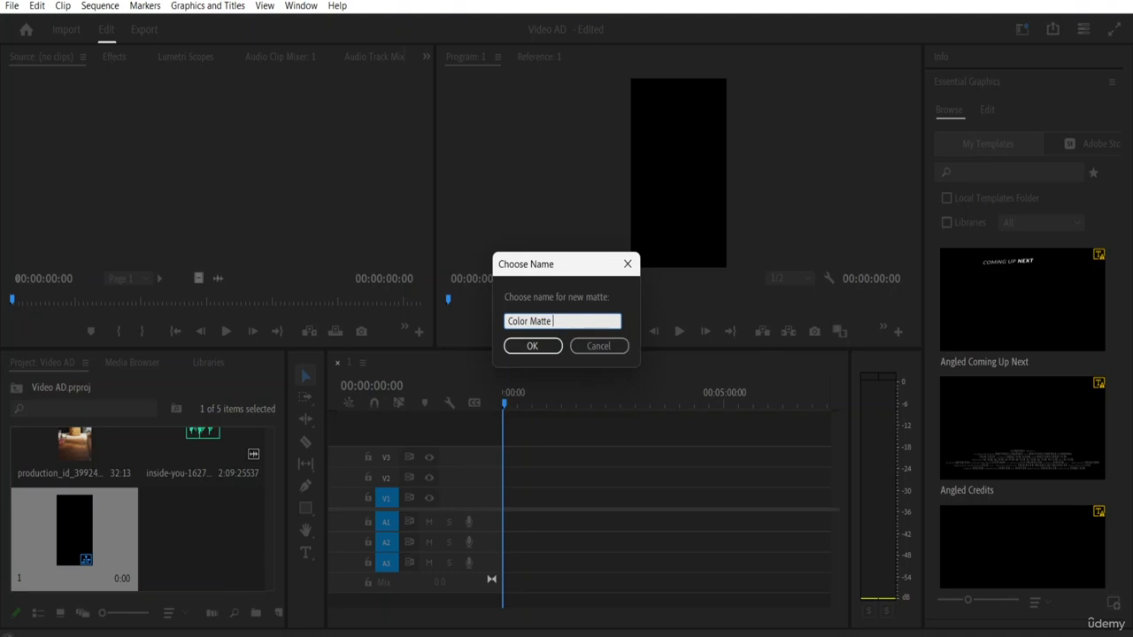
{"action": "type", "text": "1"}
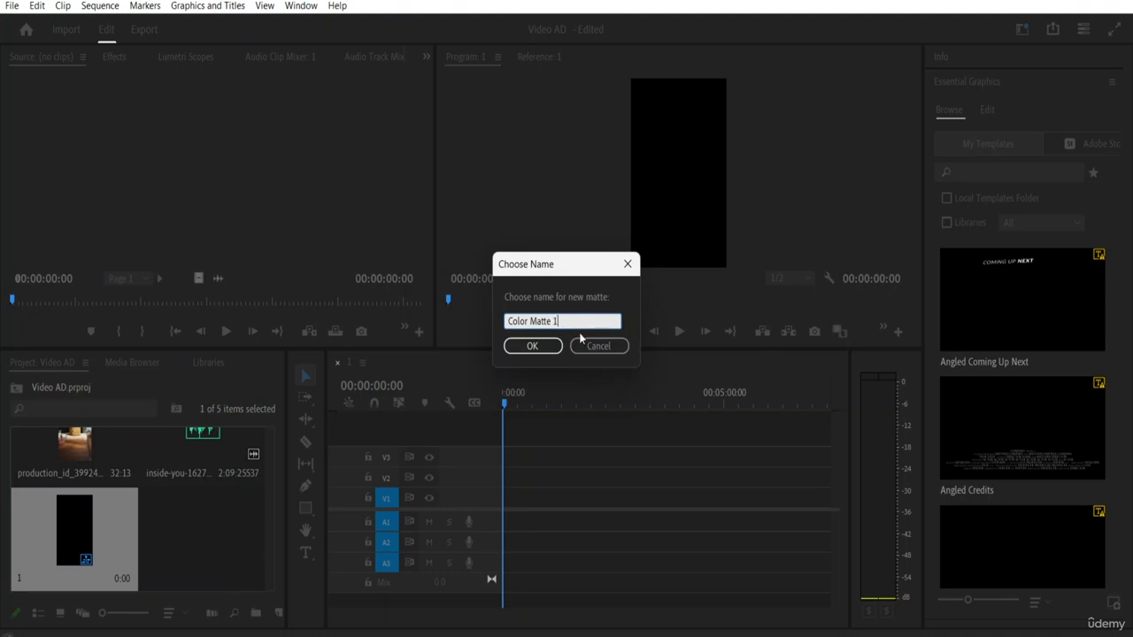
{"action": "left_click", "coordinate": [532, 346]}
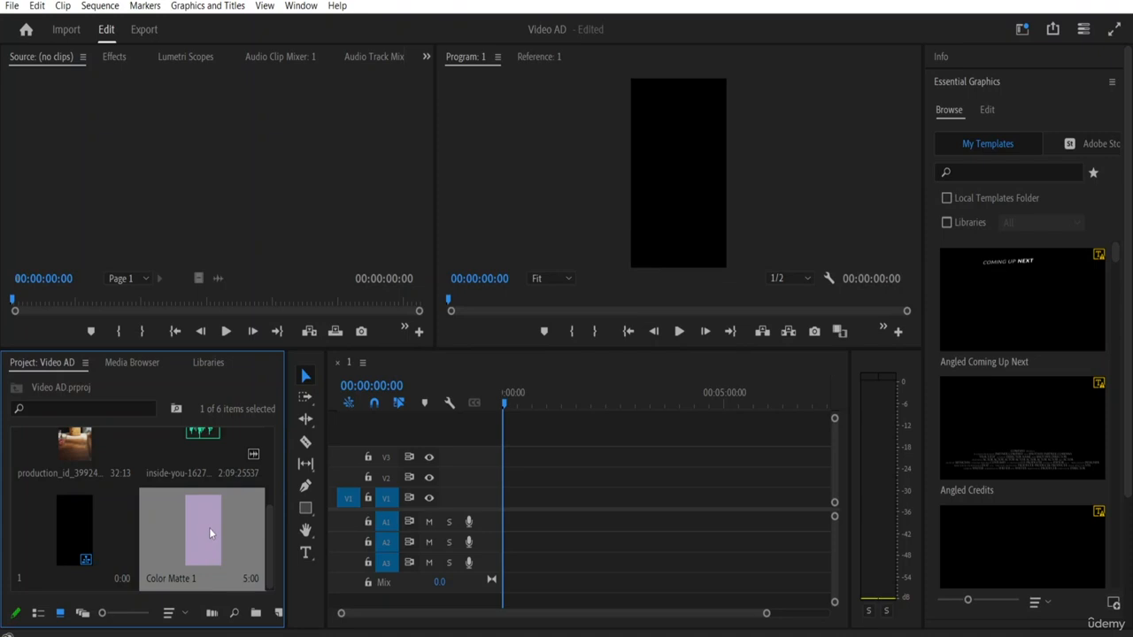
Place Color Matte 1 at the start of track V1 and extend the clip to about 10 seconds.
{"action": "double_click", "coordinate": [208, 532]}
{"action": "left_click", "coordinate": [717, 229]}
{"action": "left_click_drag", "start_coordinate": [203, 523], "coordinate": [517, 498]}
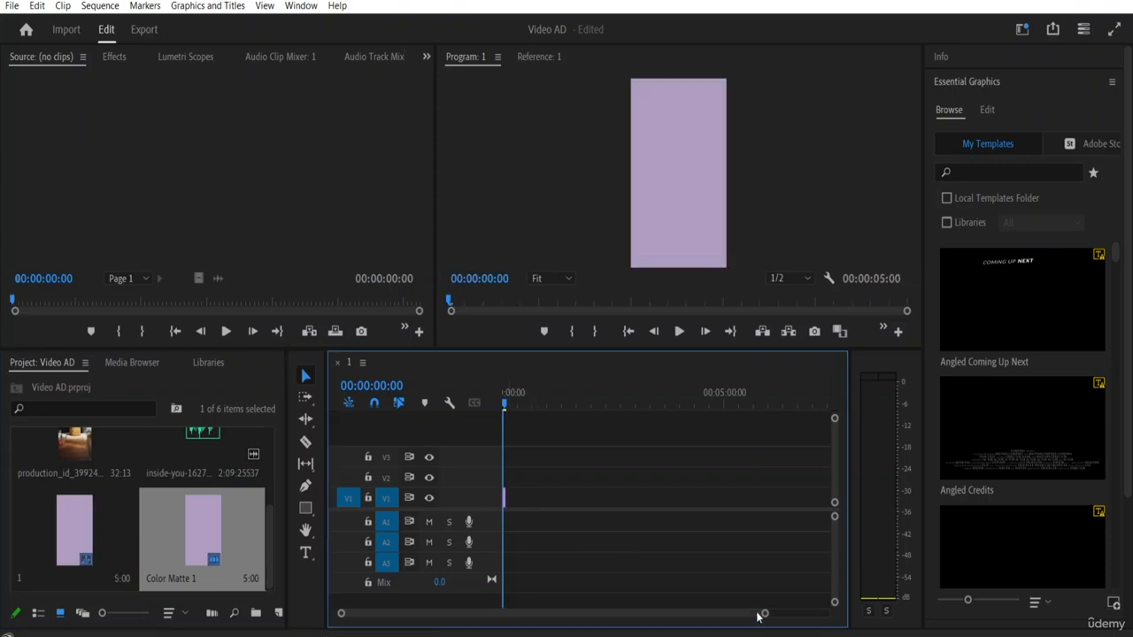
{"action": "left_click_drag", "start_coordinate": [763, 614], "coordinate": [621, 604]}
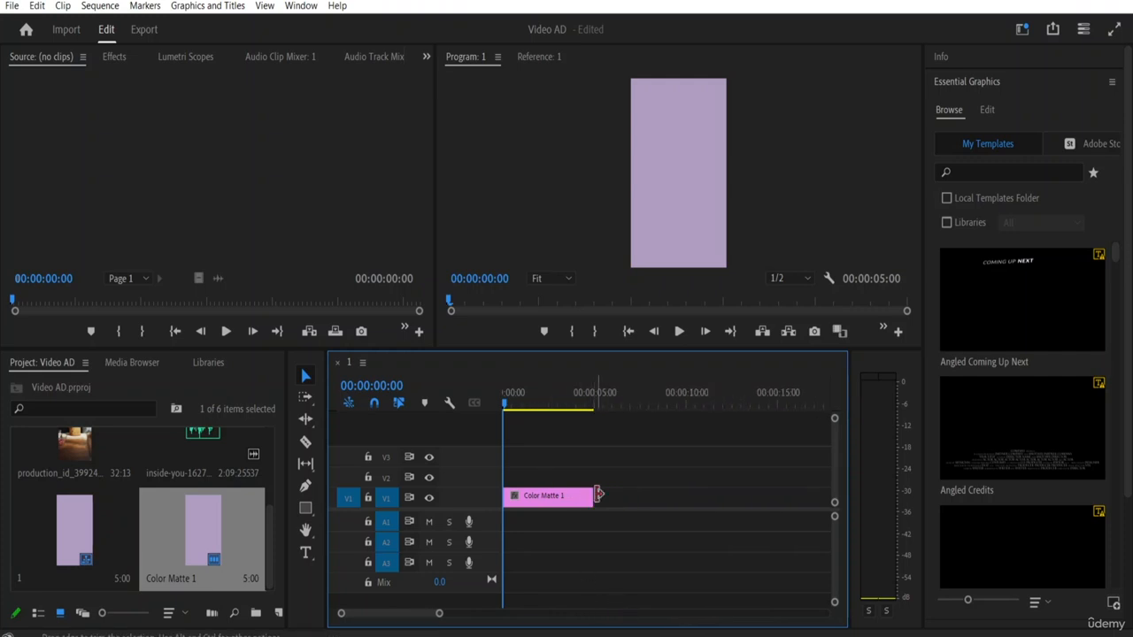
{"action": "left_click_drag", "start_coordinate": [592, 496], "coordinate": [682, 494]}
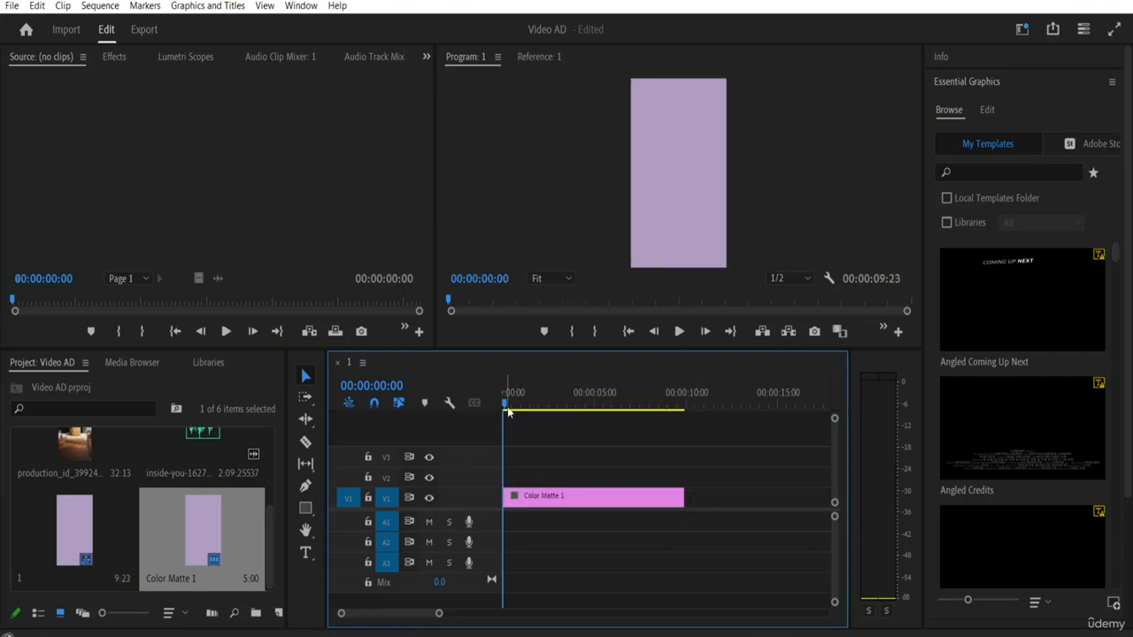
Check the end point of the Color Matte 1 clip with the playhead, and return the playhead to 00:00:00:00.
{"action": "left_click_drag", "start_coordinate": [508, 406], "coordinate": [690, 428]}
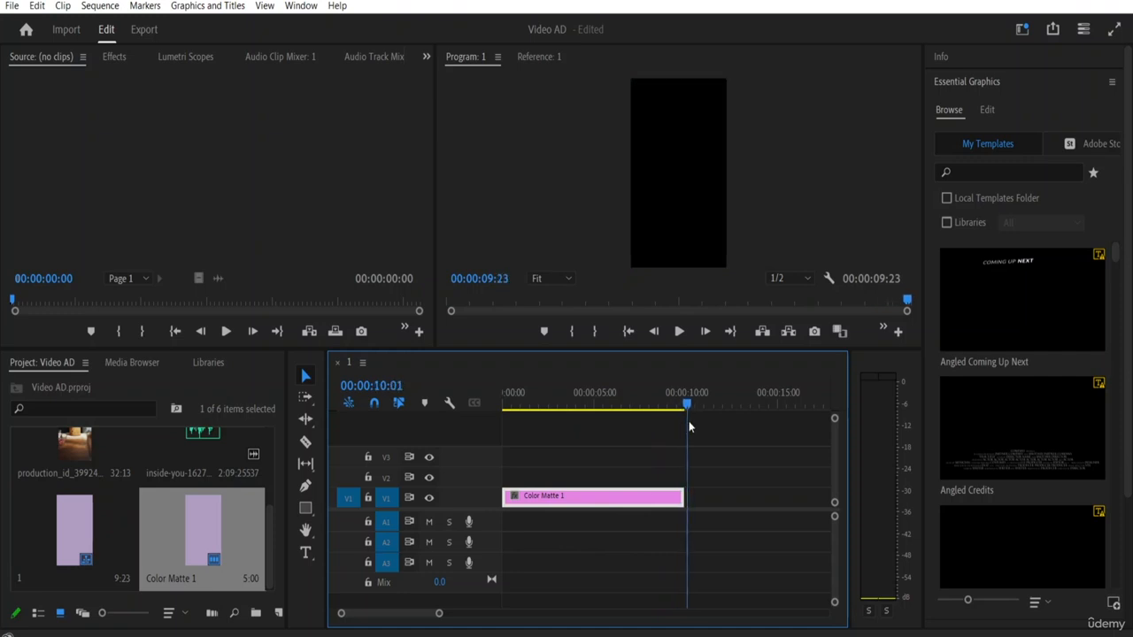
{"action": "left_click", "coordinate": [680, 493]}
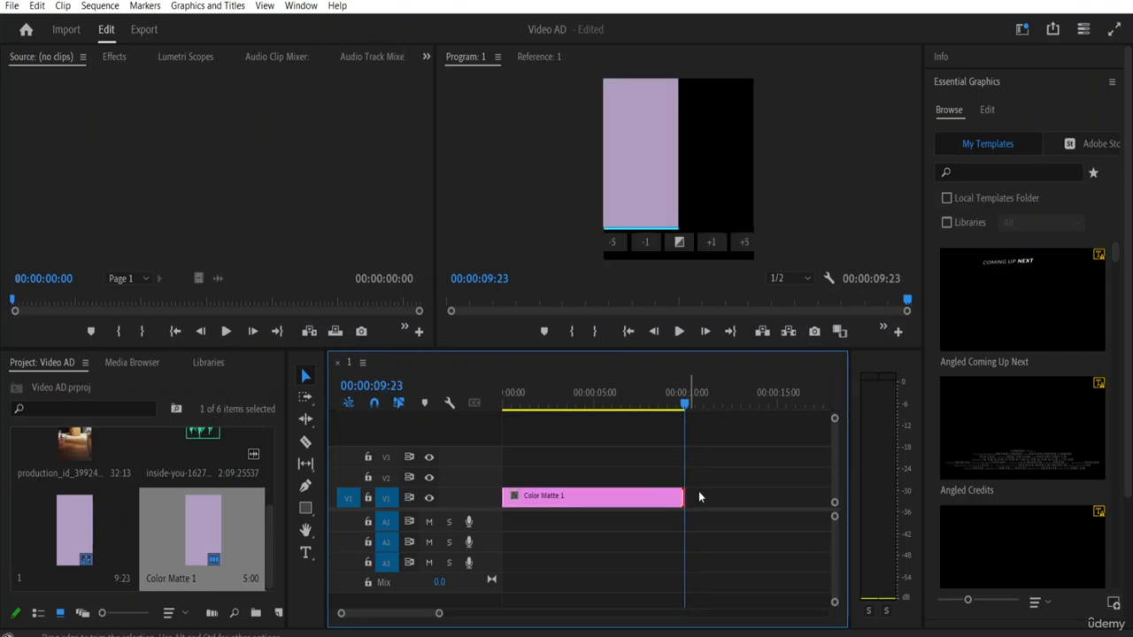
{"action": "left_click", "coordinate": [527, 434]}
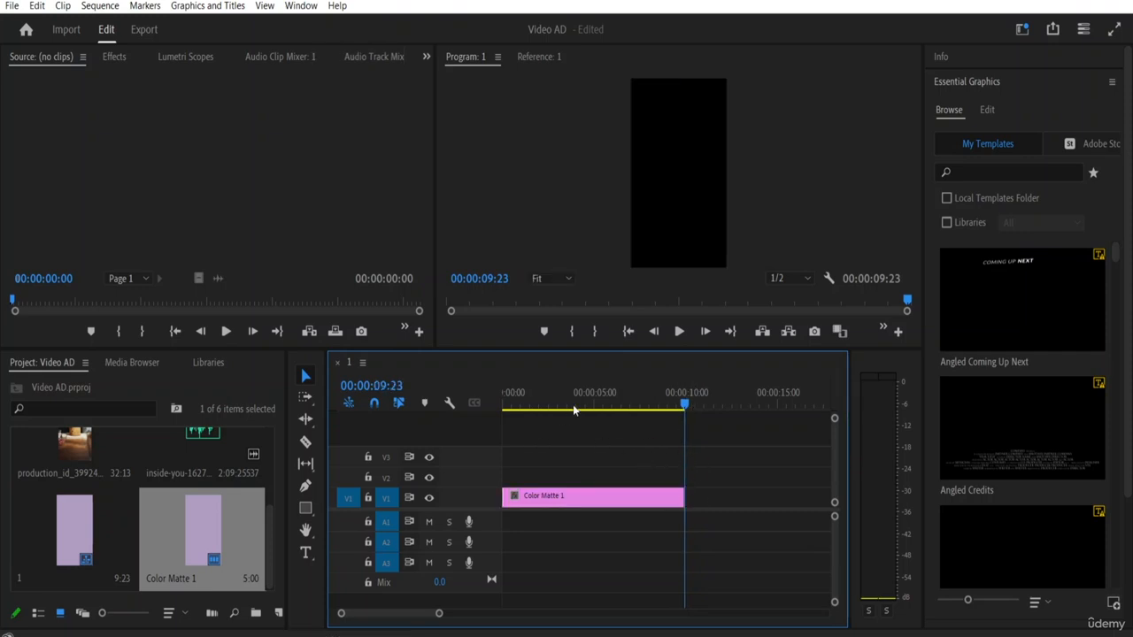
{"action": "double_click", "coordinate": [554, 496]}
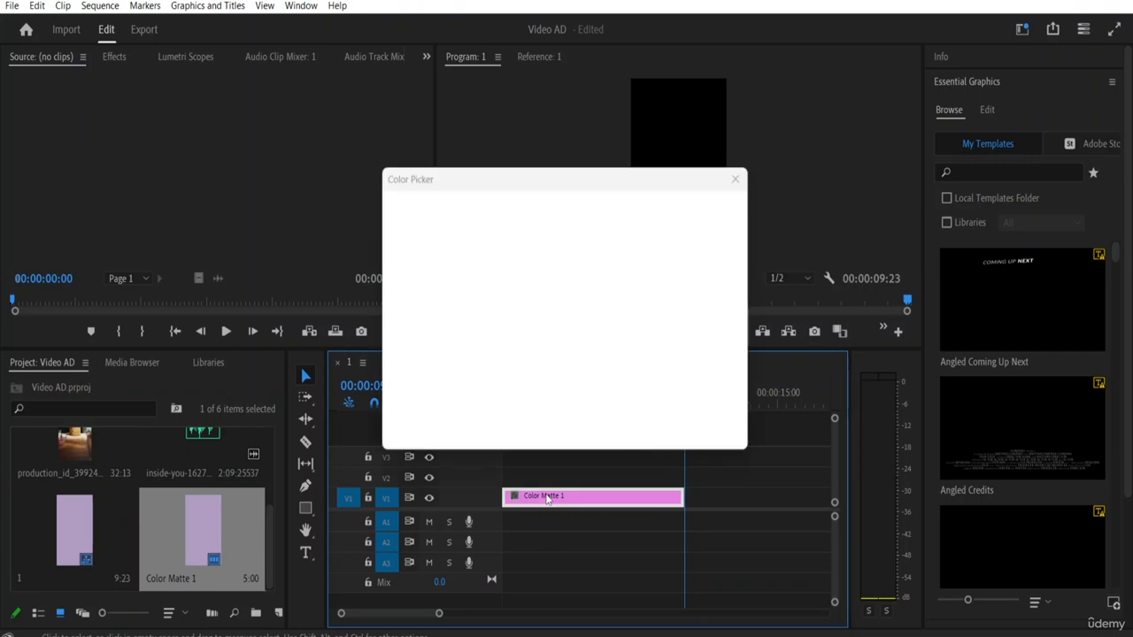
{"action": "left_click", "coordinate": [715, 230]}
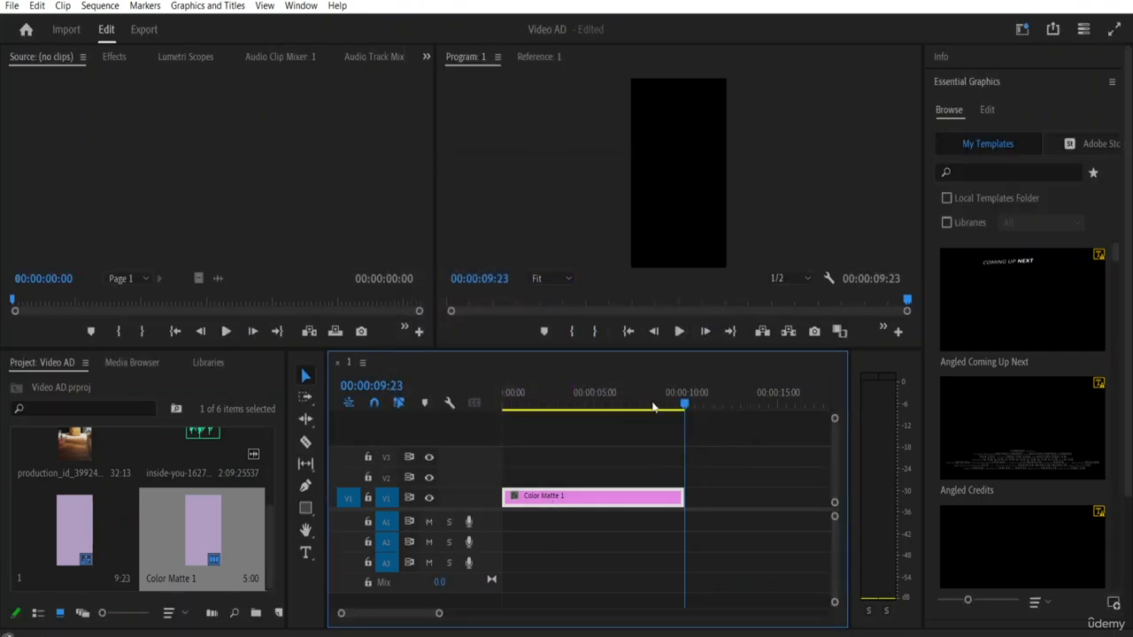
{"action": "left_click_drag", "start_coordinate": [632, 395], "coordinate": [416, 414]}
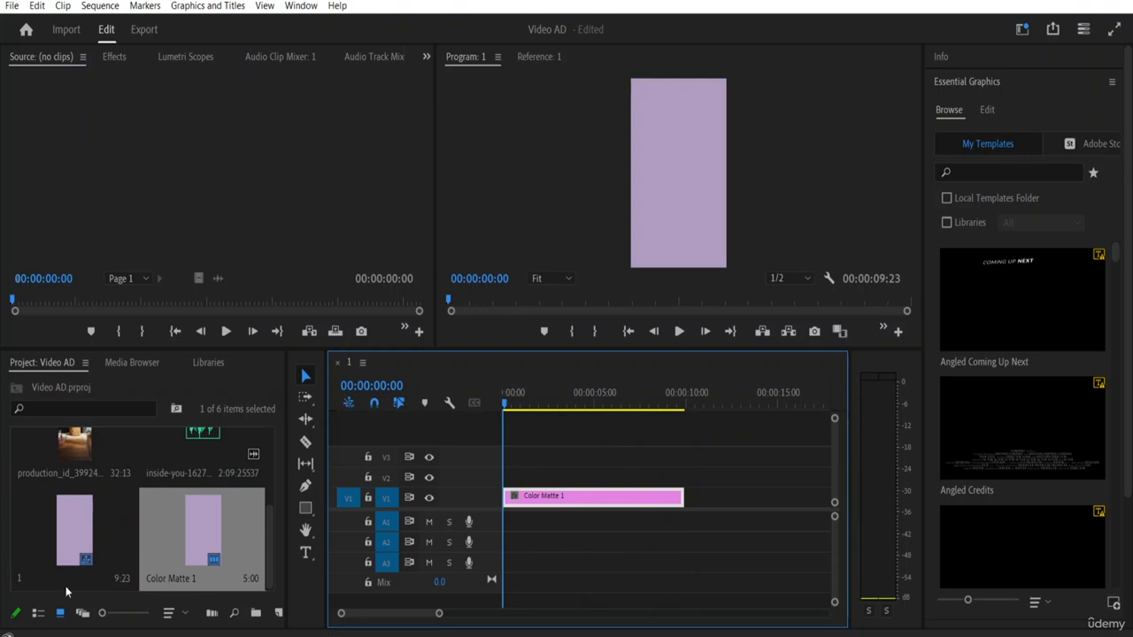
Place the logo 54307.eps at the start of track V2 above the color matte and select the clip.
{"action": "left_click_drag", "start_coordinate": [271, 527], "coordinate": [276, 433]}
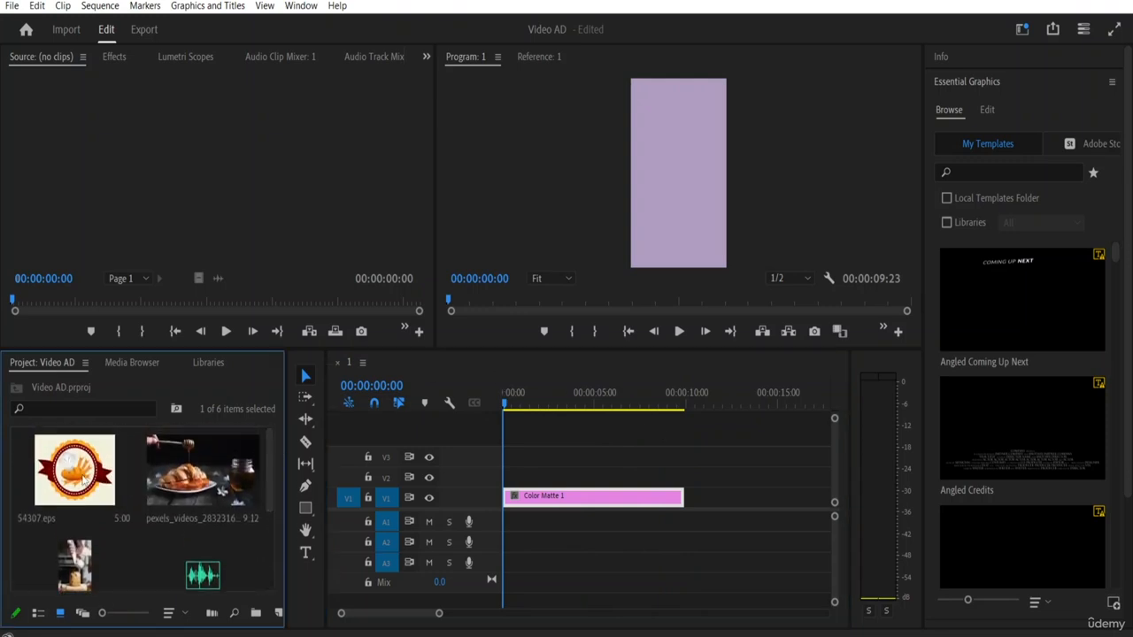
{"action": "left_click", "coordinate": [84, 482]}
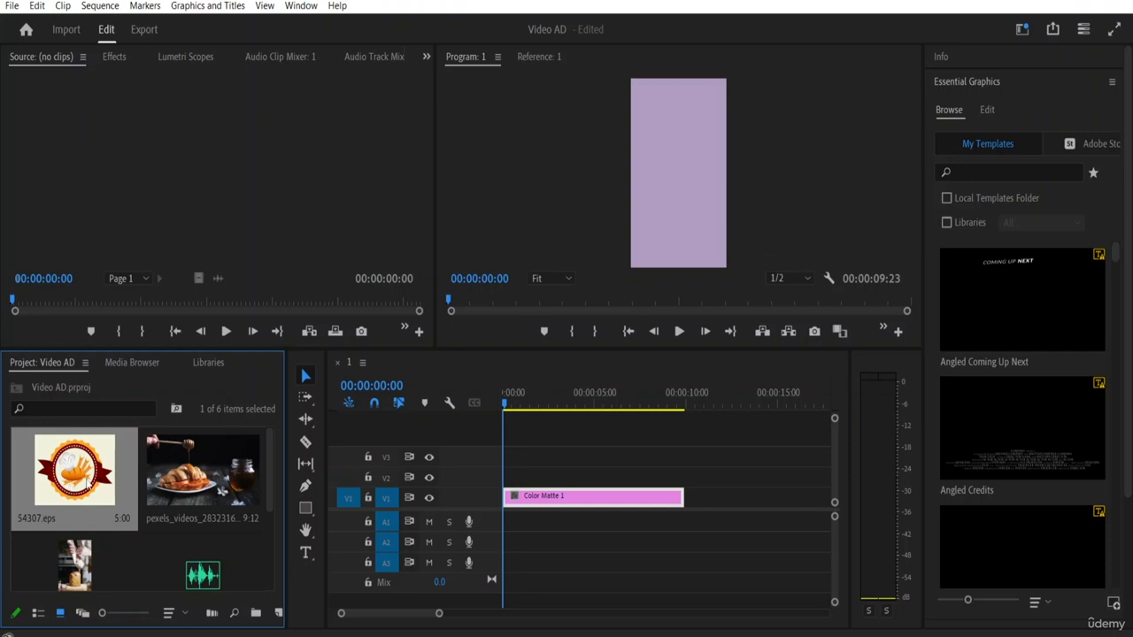
{"action": "left_click_drag", "start_coordinate": [75, 469], "coordinate": [479, 482]}
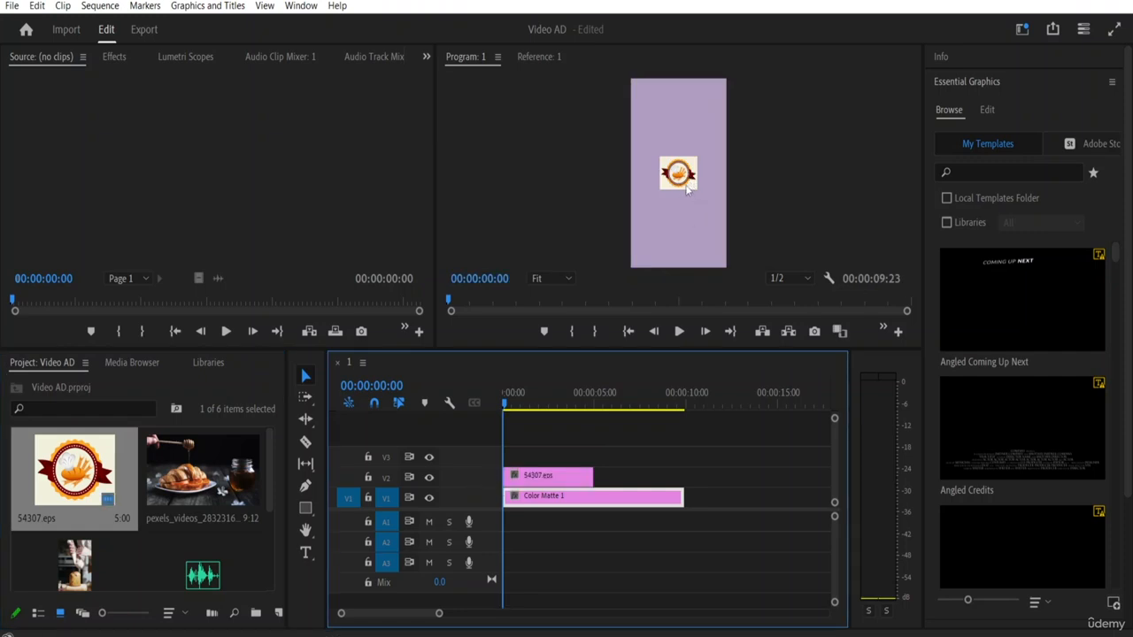
{"action": "left_click", "coordinate": [561, 482]}
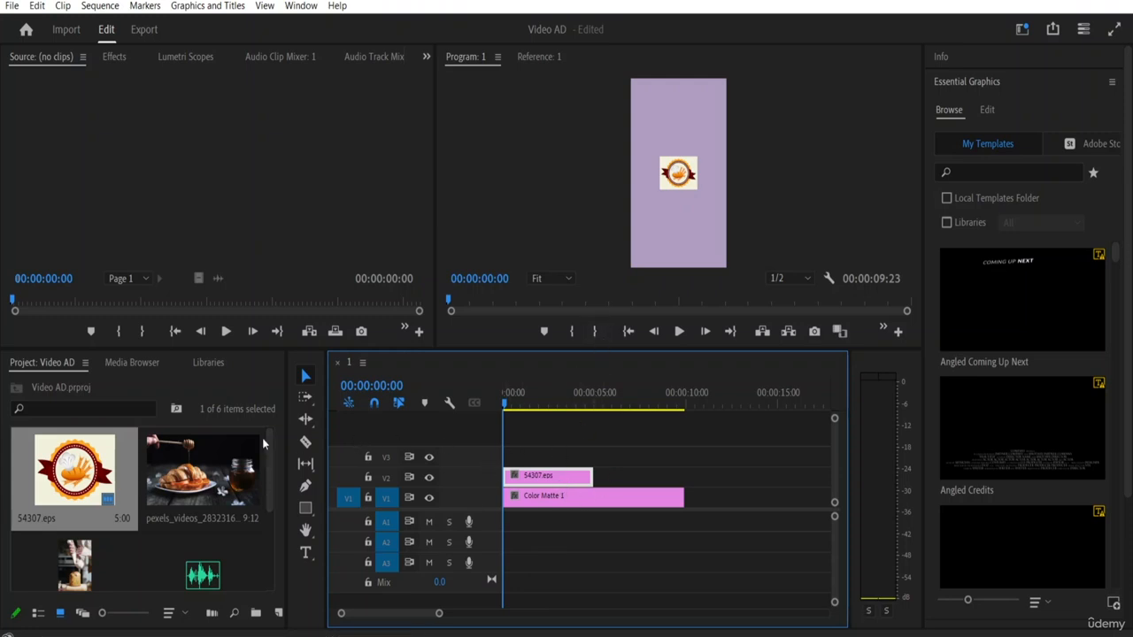
Switch to the browser and look over the Freepik bread vectors and the Pexels bakery videos.
{"action": "left_click", "coordinate": [745, 636]}
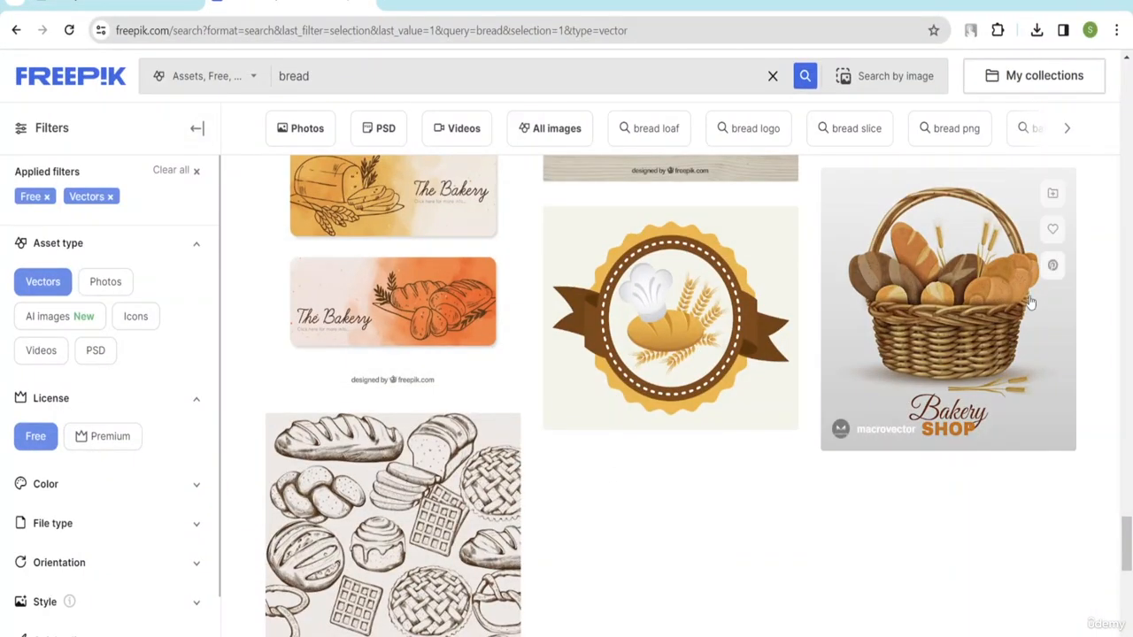
{"action": "scroll", "coordinate": [1126, 544], "scroll_direction": "down", "scroll_amount": 5}
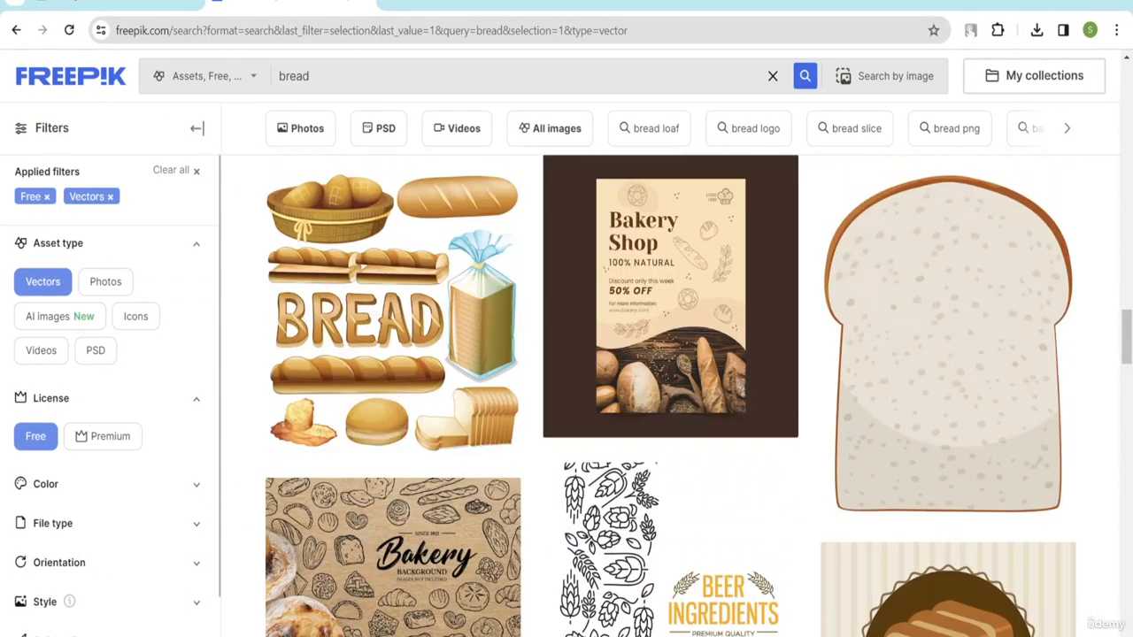
{"action": "scroll", "coordinate": [1125, 328], "scroll_direction": "up", "scroll_amount": 10}
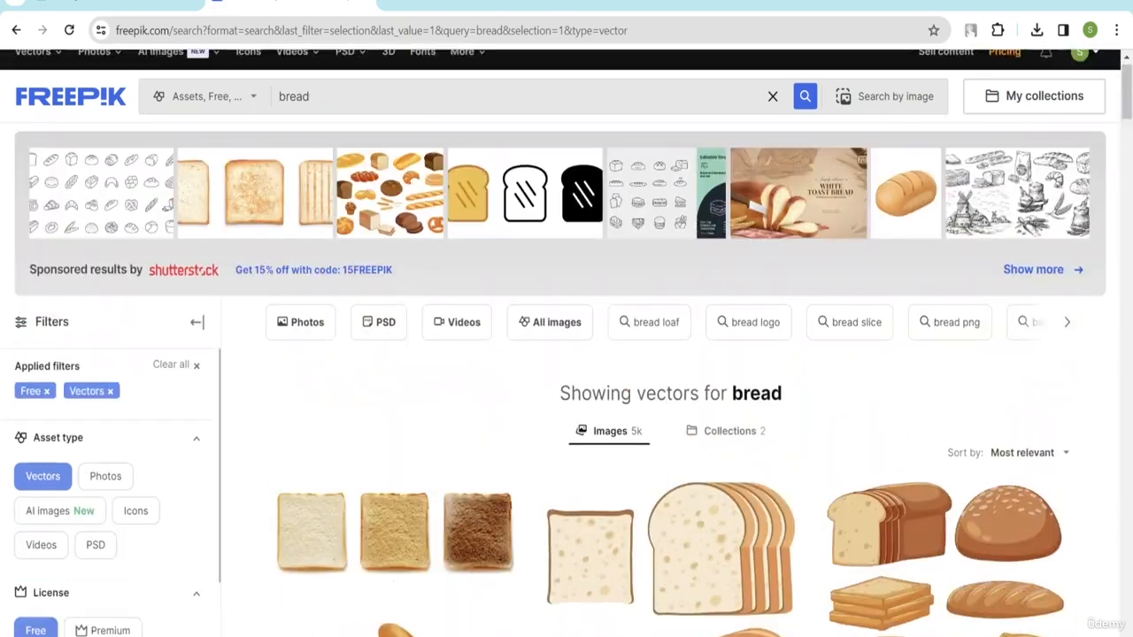
{"action": "left_click", "coordinate": [130, 2]}
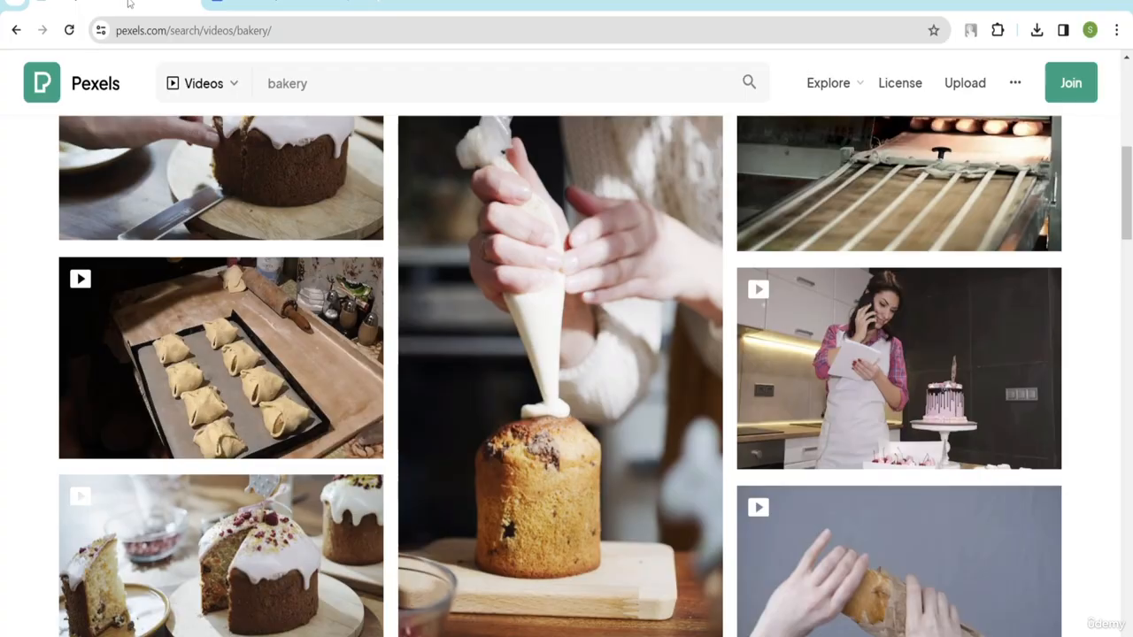
{"action": "left_click", "coordinate": [165, 84]}
{"action": "left_click", "coordinate": [137, 62]}
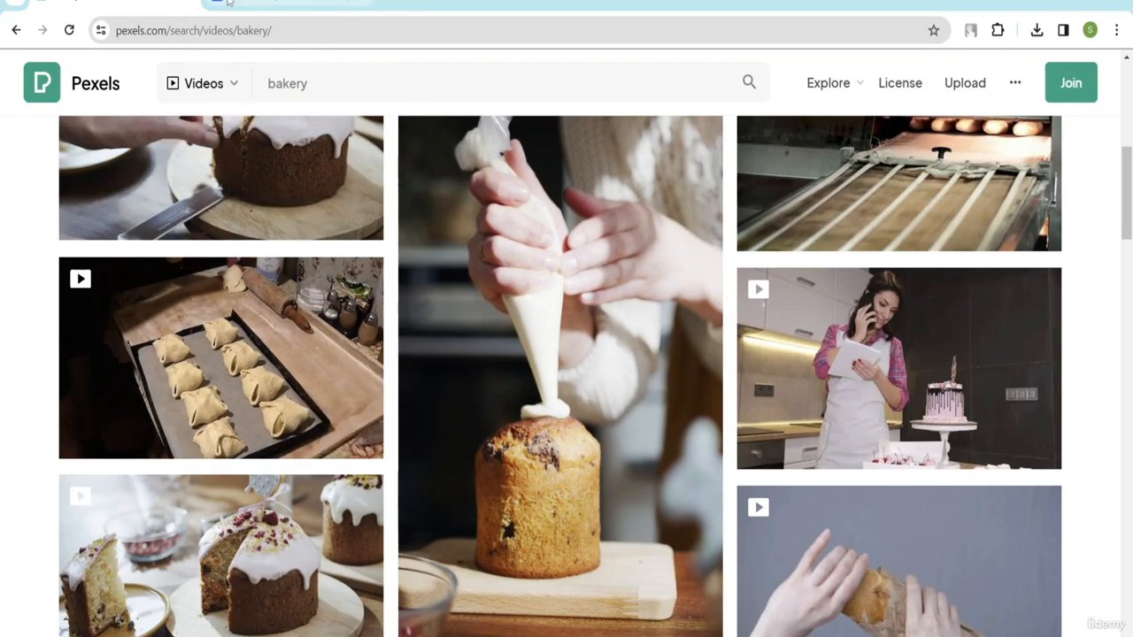
Check the Freepik bread vectors, switch back to Premiere Pro and show the Effect Controls of the 54307.eps clip on V2.
{"action": "left_click", "coordinate": [254, 7]}
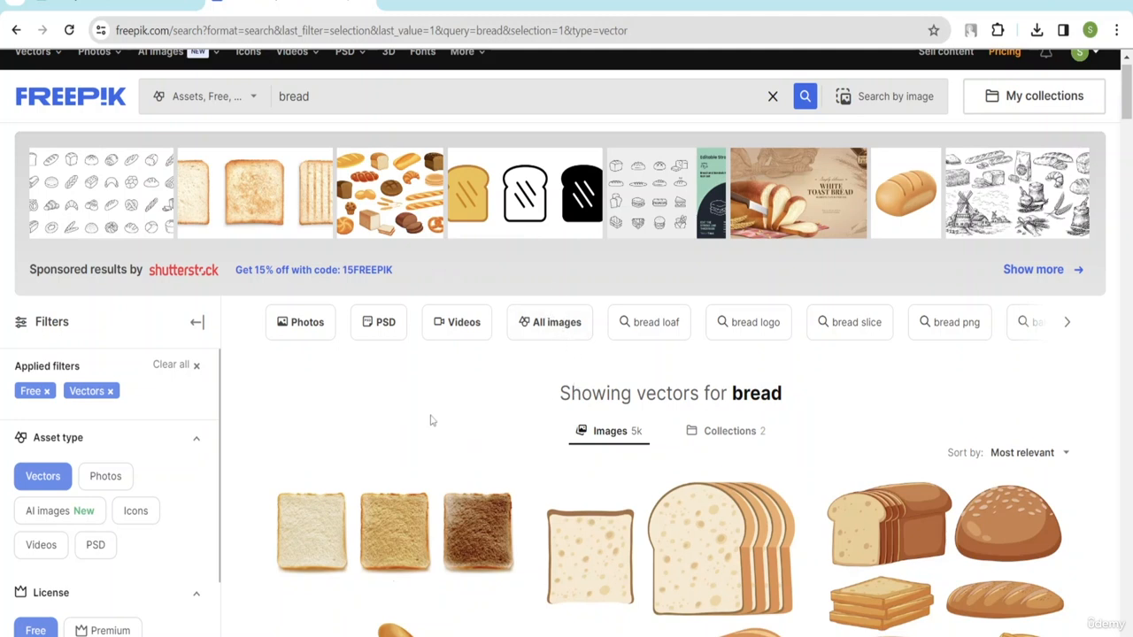
{"action": "mouse_move", "coordinate": [292, 52]}
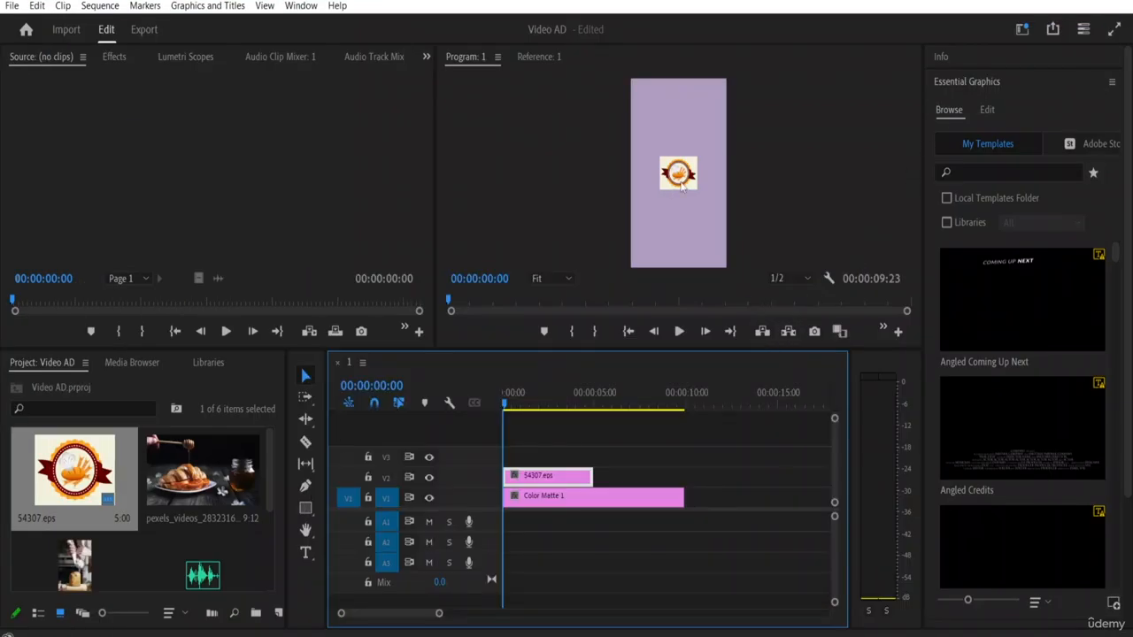
{"action": "left_click", "coordinate": [425, 57]}
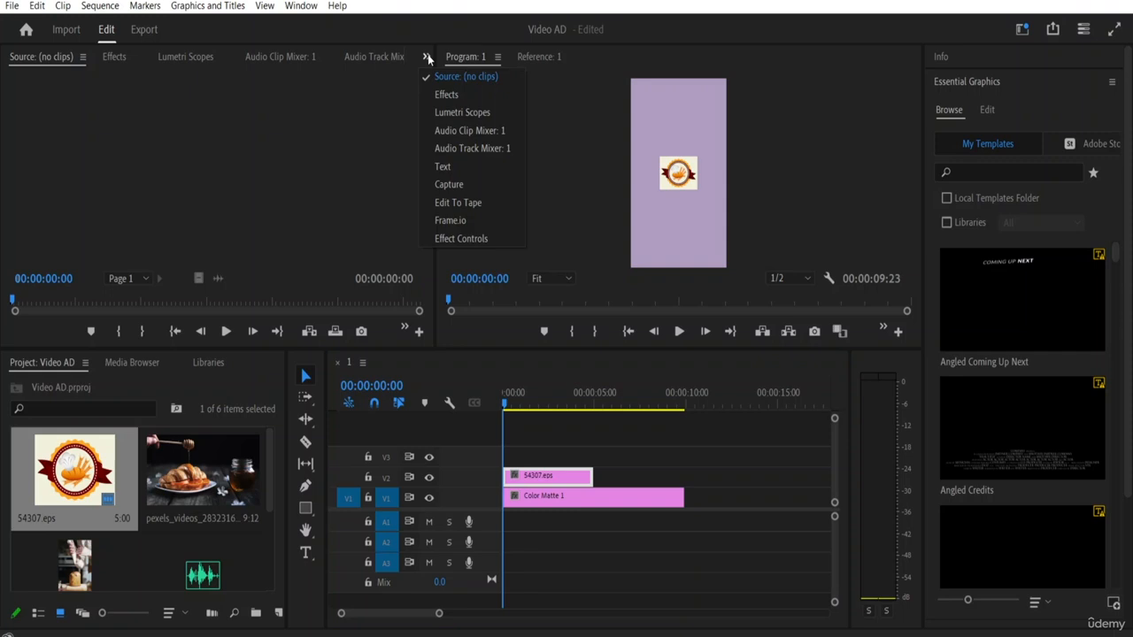
{"action": "left_click", "coordinate": [473, 239]}
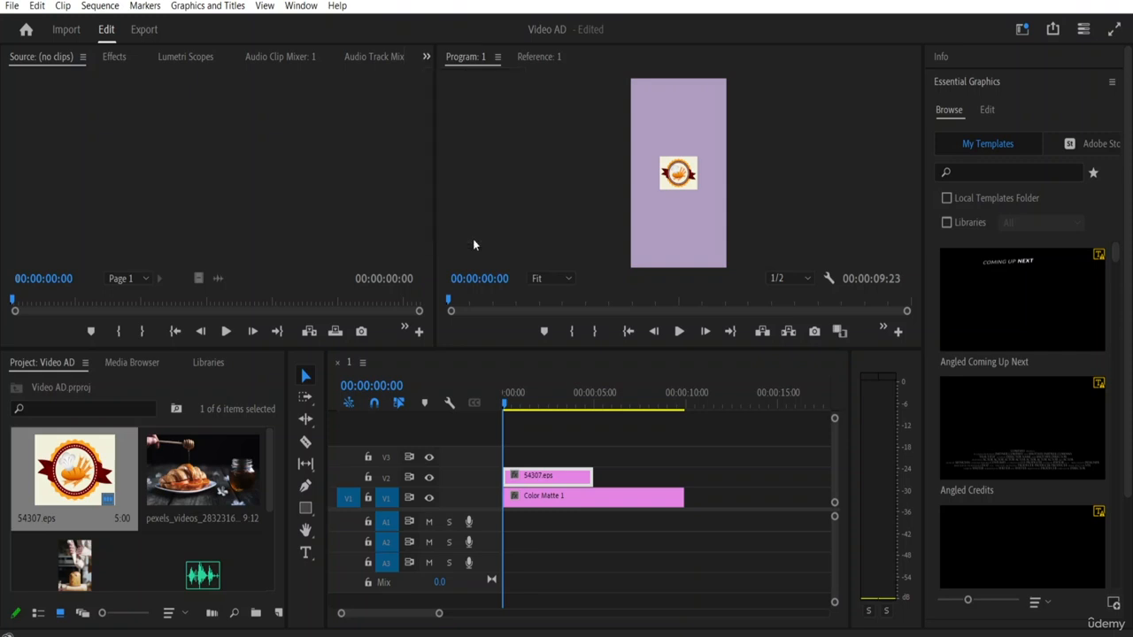
{"action": "double_click", "coordinate": [542, 479]}
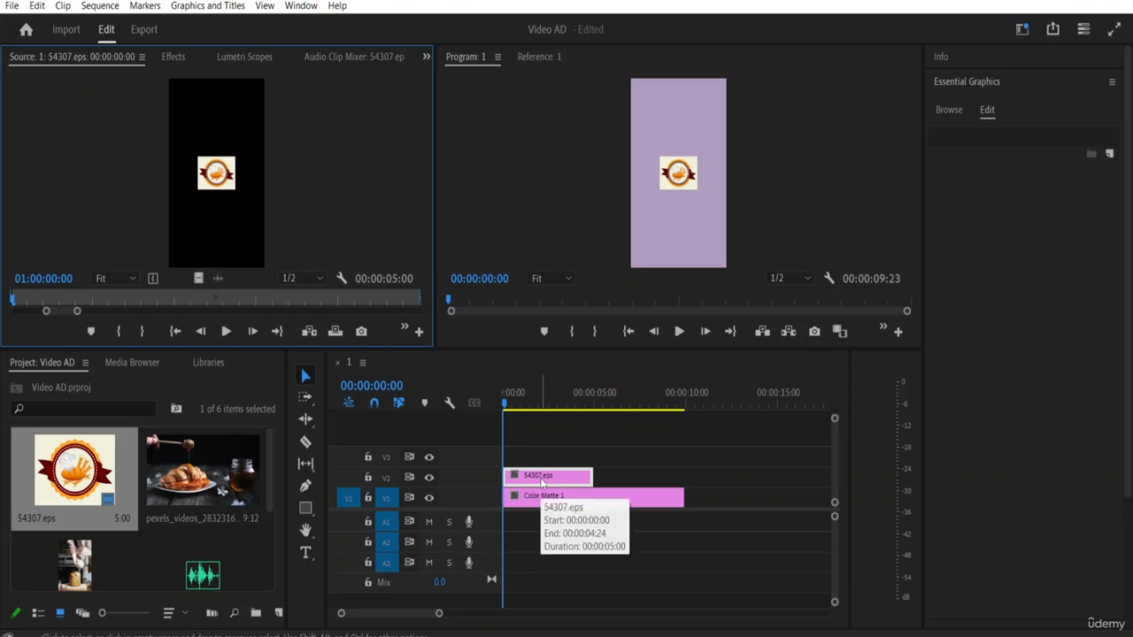
{"action": "left_click", "coordinate": [543, 479]}
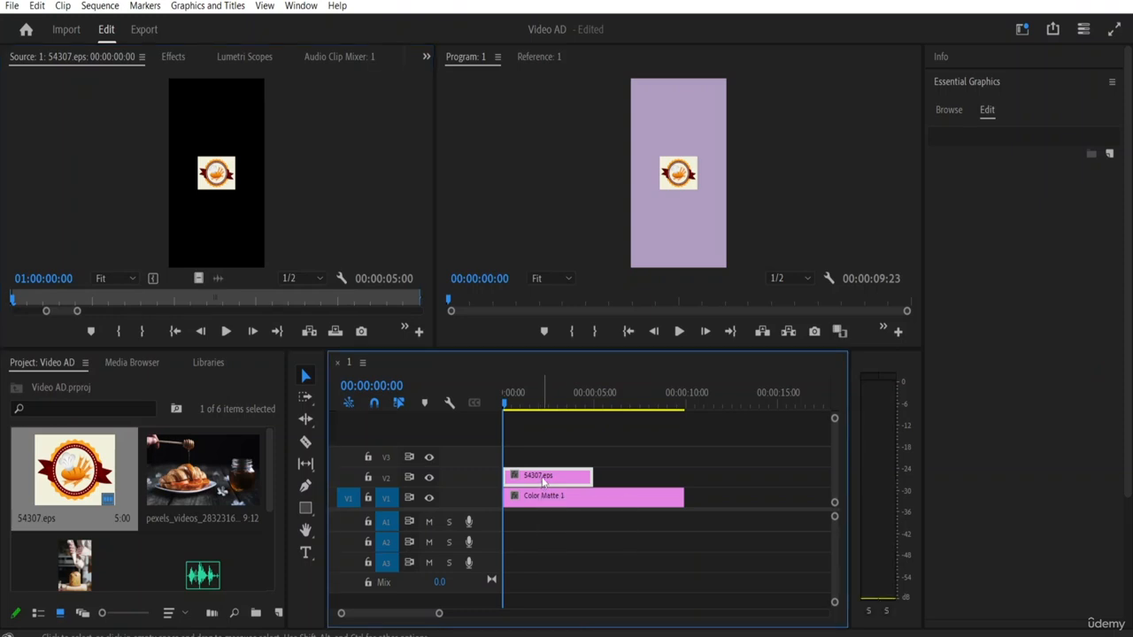
{"action": "left_click", "coordinate": [426, 57]}
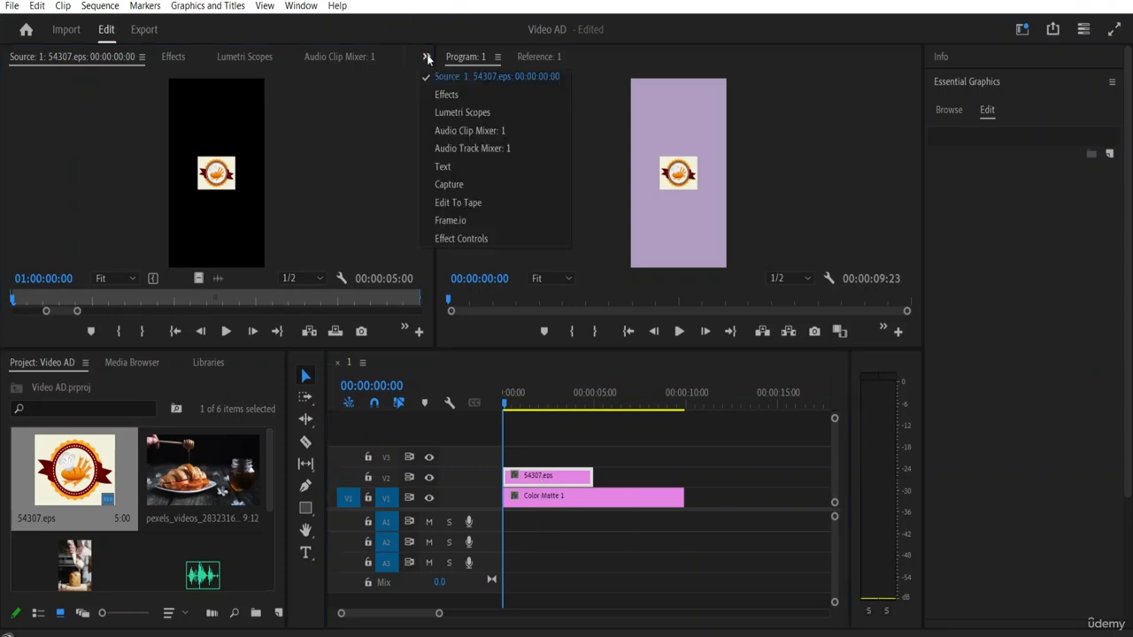
{"action": "left_click", "coordinate": [453, 239]}
Enlarge the logo to a scale of 257 so it nearly fills the width of the vertical frame.
{"action": "left_click", "coordinate": [148, 158]}
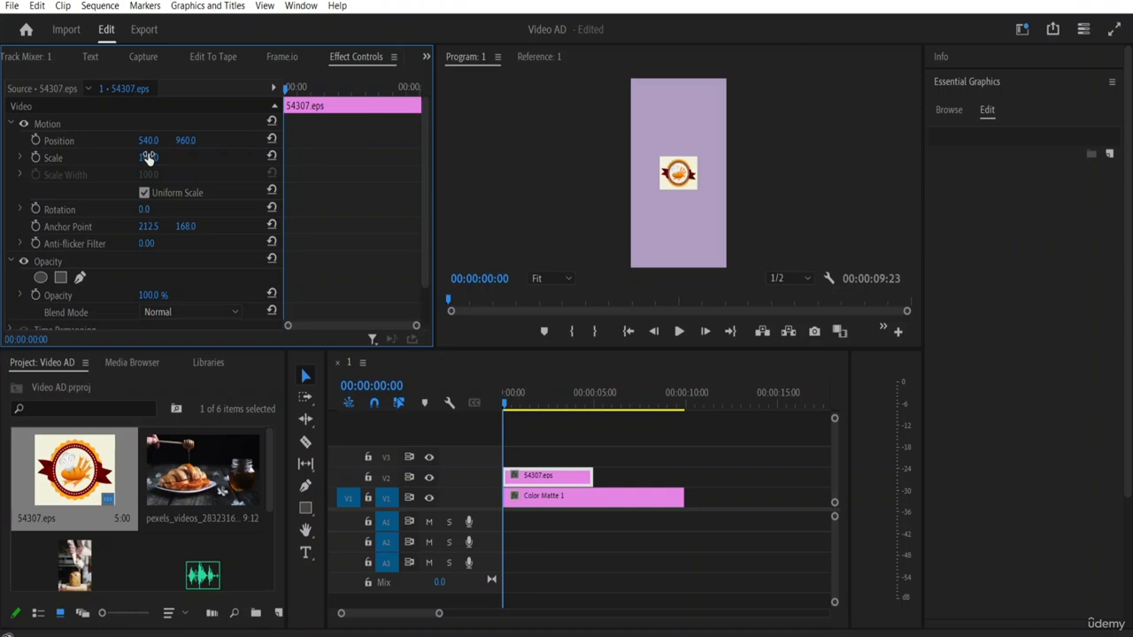
{"action": "type", "text": "133"}
{"action": "key", "text": "Return"}
{"action": "left_click_drag", "start_coordinate": [148, 157], "coordinate": [262, 158]}
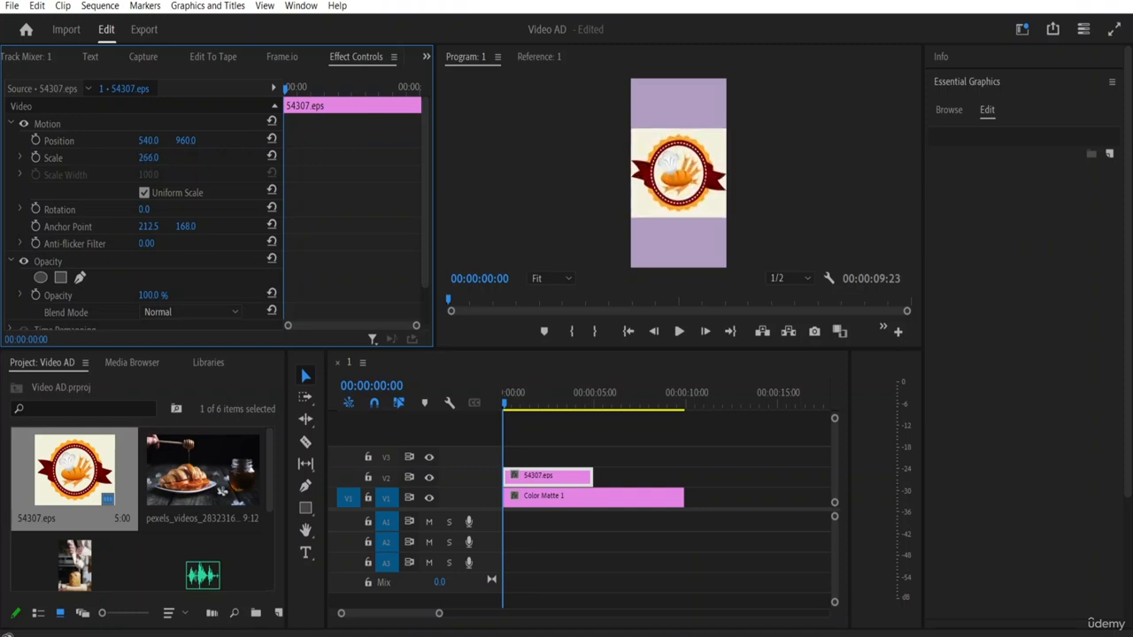
{"action": "left_click_drag", "start_coordinate": [151, 158], "coordinate": [148, 158]}
Lower the logo in the frame by setting its vertical position to 1167.
{"action": "left_click", "coordinate": [185, 140]}
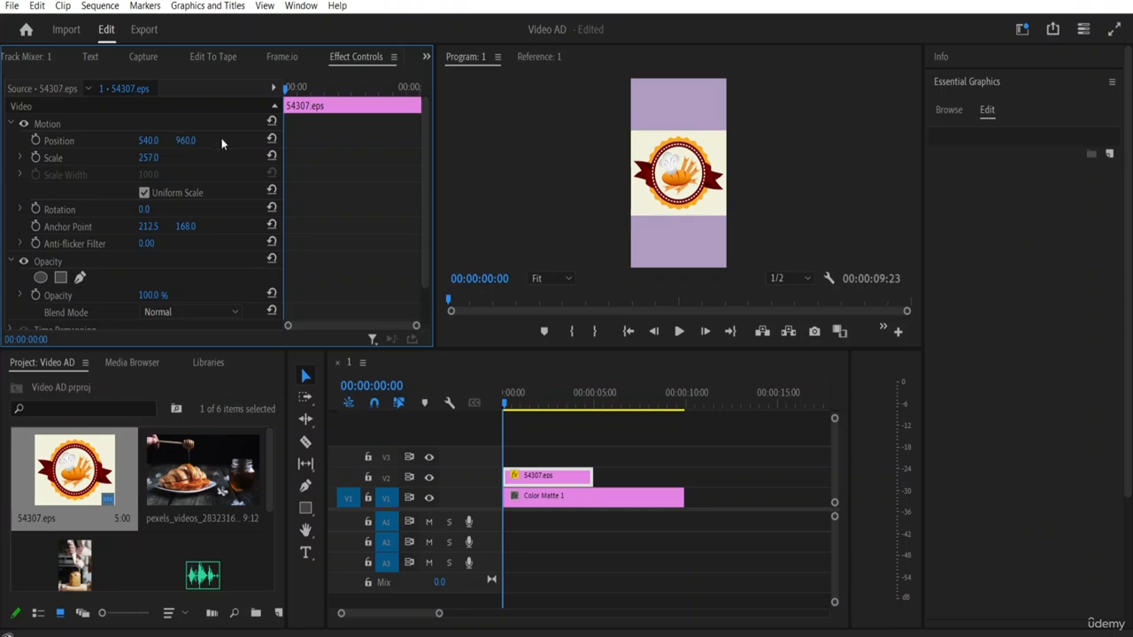
{"action": "type", "text": "958"}
{"action": "key", "text": "Return"}
{"action": "left_click_drag", "start_coordinate": [185, 140], "coordinate": [370, 140]}
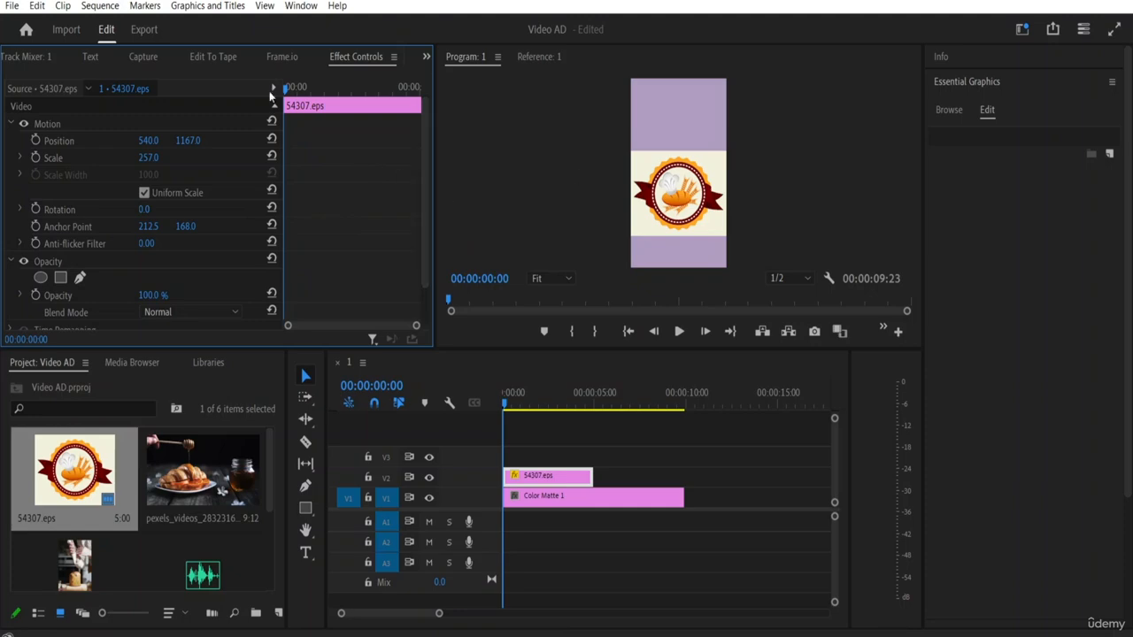
Deselect the logo clip and add a new horizontal text layer above it on track V3.
{"action": "left_click", "coordinate": [12, 6]}
{"action": "mouse_move", "coordinate": [36, 5]}
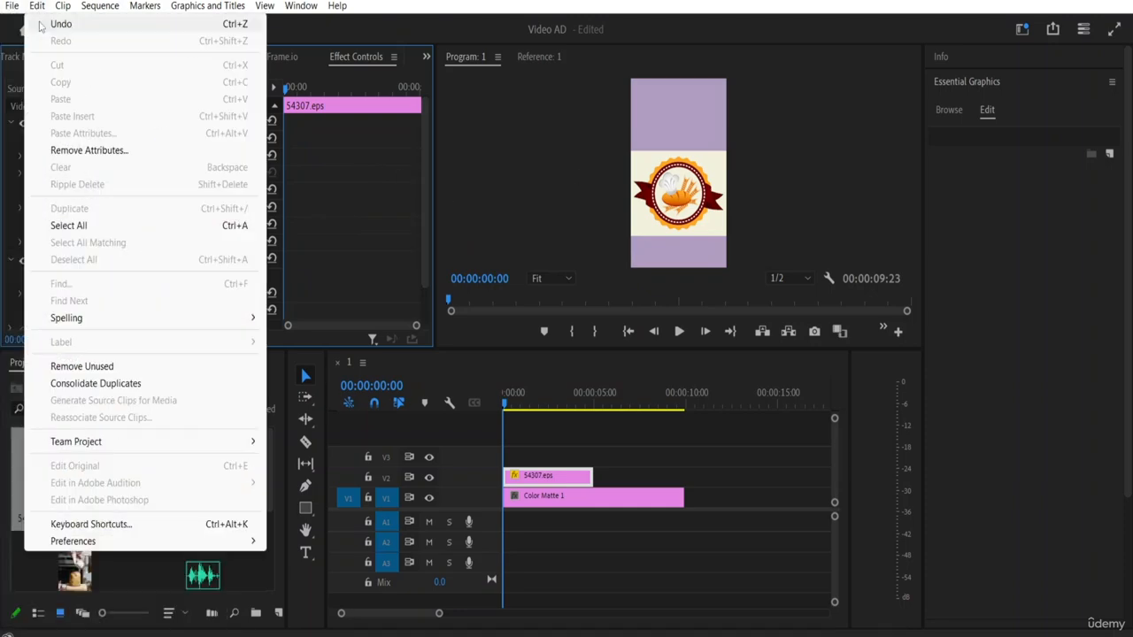
{"action": "mouse_move", "coordinate": [53, 24]}
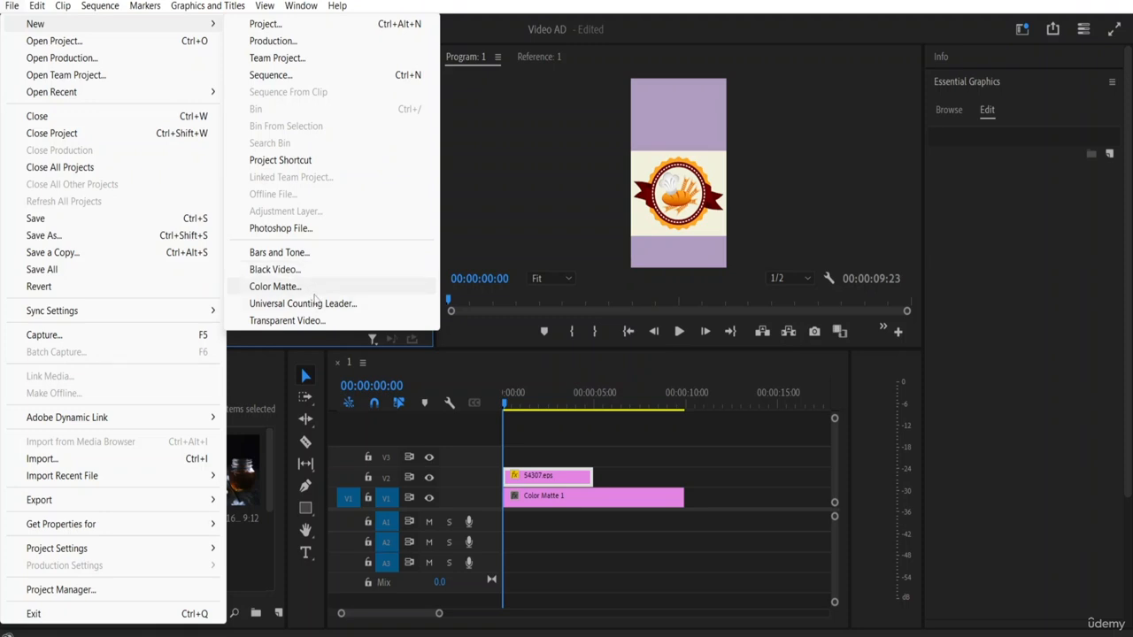
{"action": "mouse_move", "coordinate": [221, 7]}
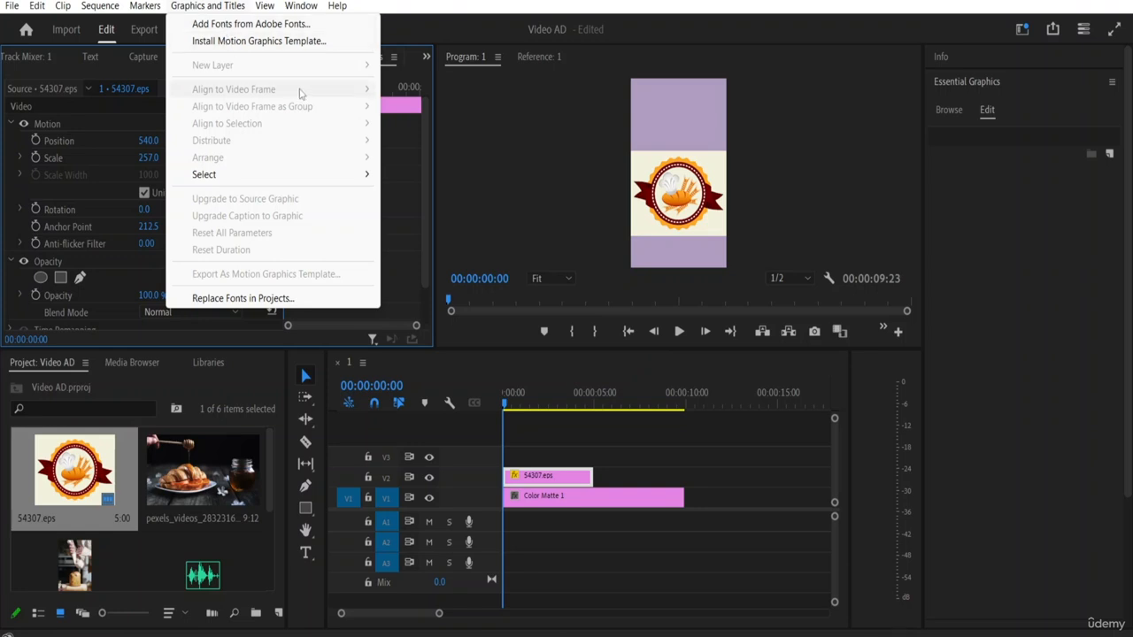
{"action": "left_click", "coordinate": [576, 528]}
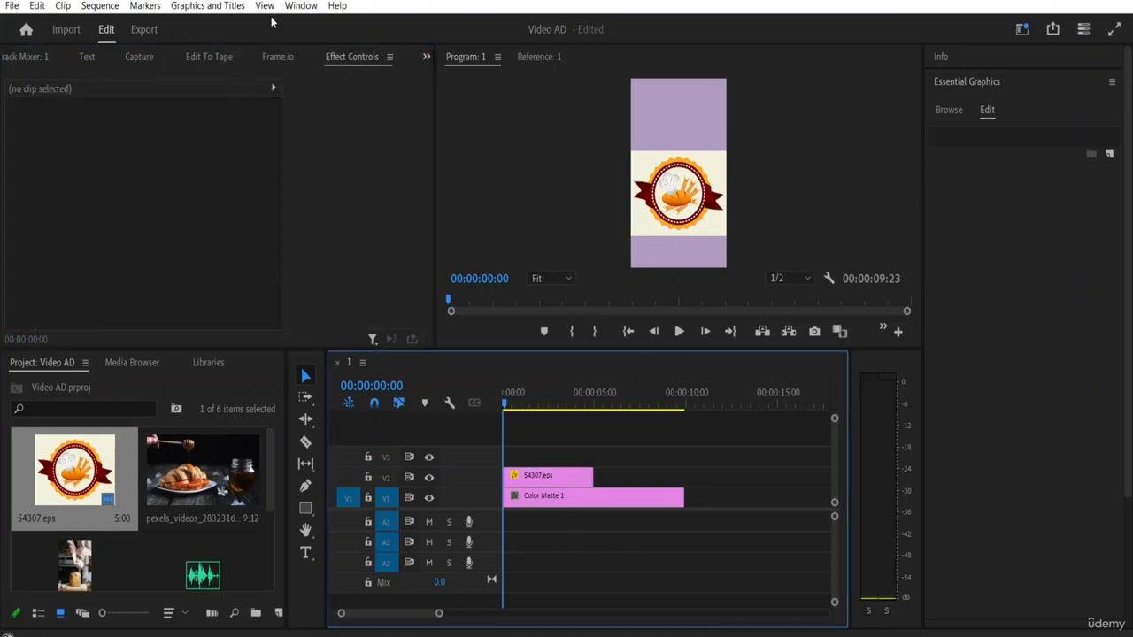
{"action": "left_click", "coordinate": [213, 7]}
{"action": "mouse_move", "coordinate": [239, 67]}
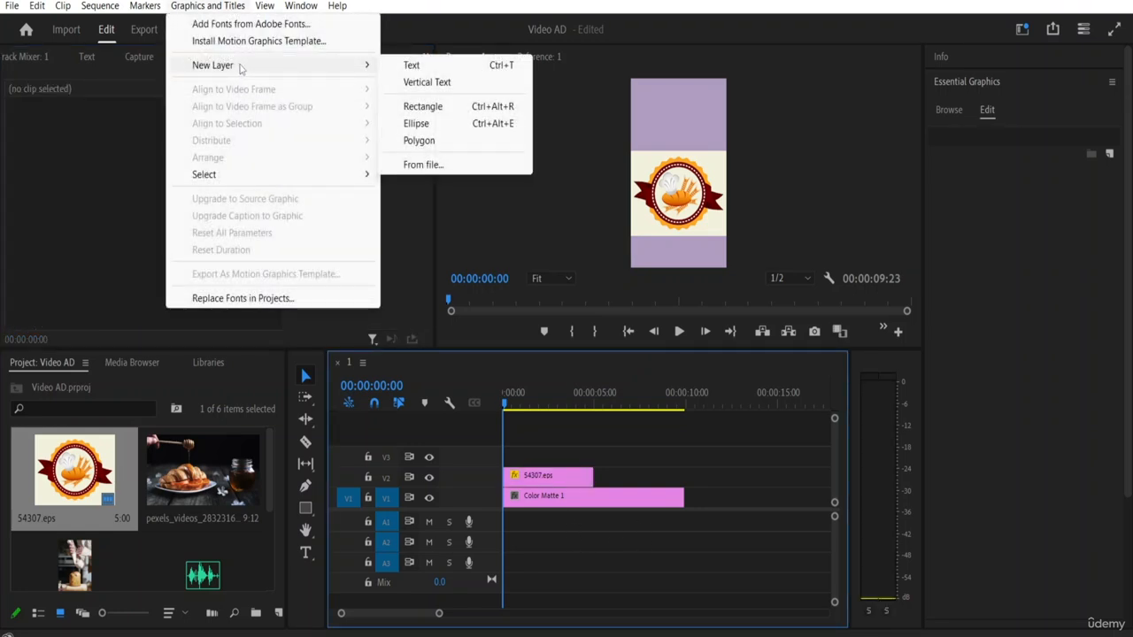
{"action": "left_click", "coordinate": [412, 65]}
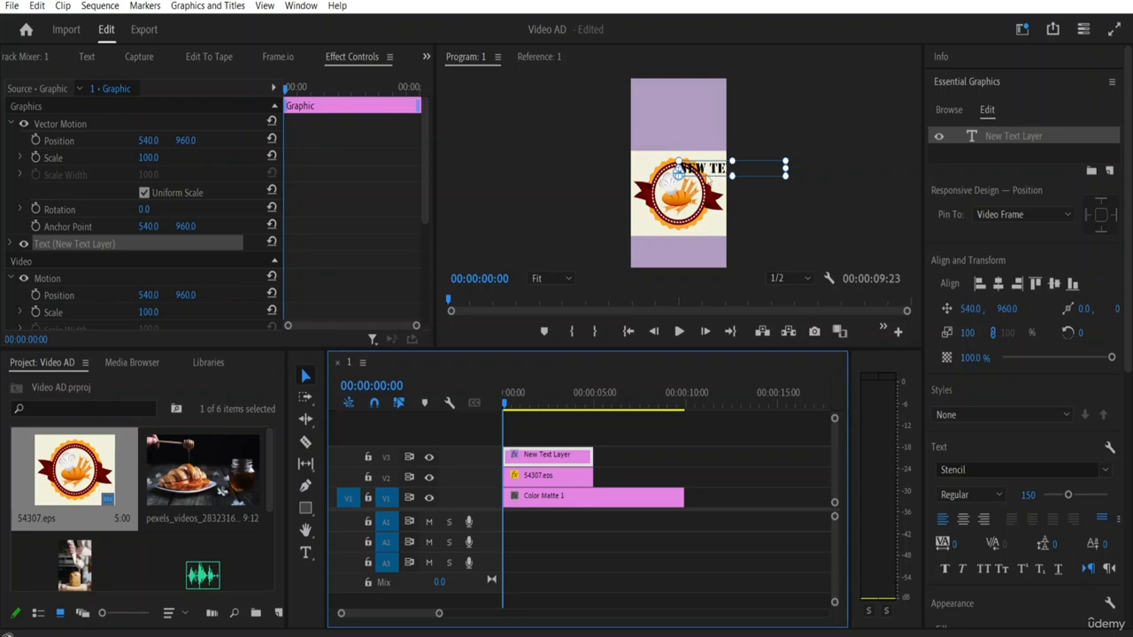
Enlarge the program preview, move the placeholder text above the logo to about -53.9, 374.9 and scale it to 93%.
{"action": "left_click_drag", "start_coordinate": [545, 355], "coordinate": [584, 582]}
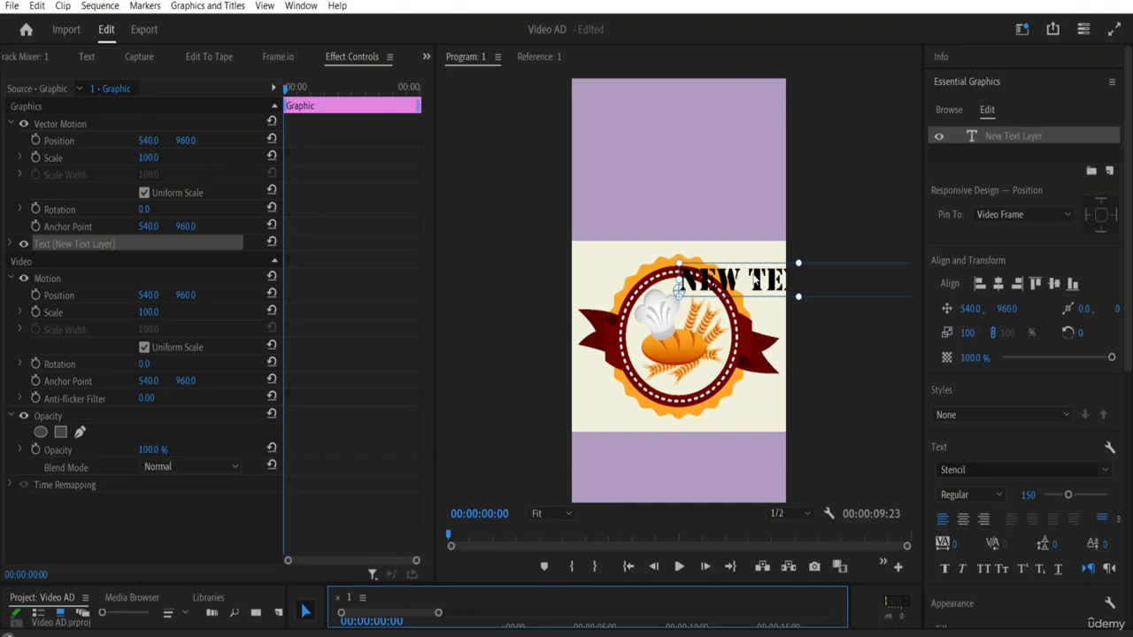
{"action": "key", "text": "ctrl+t"}
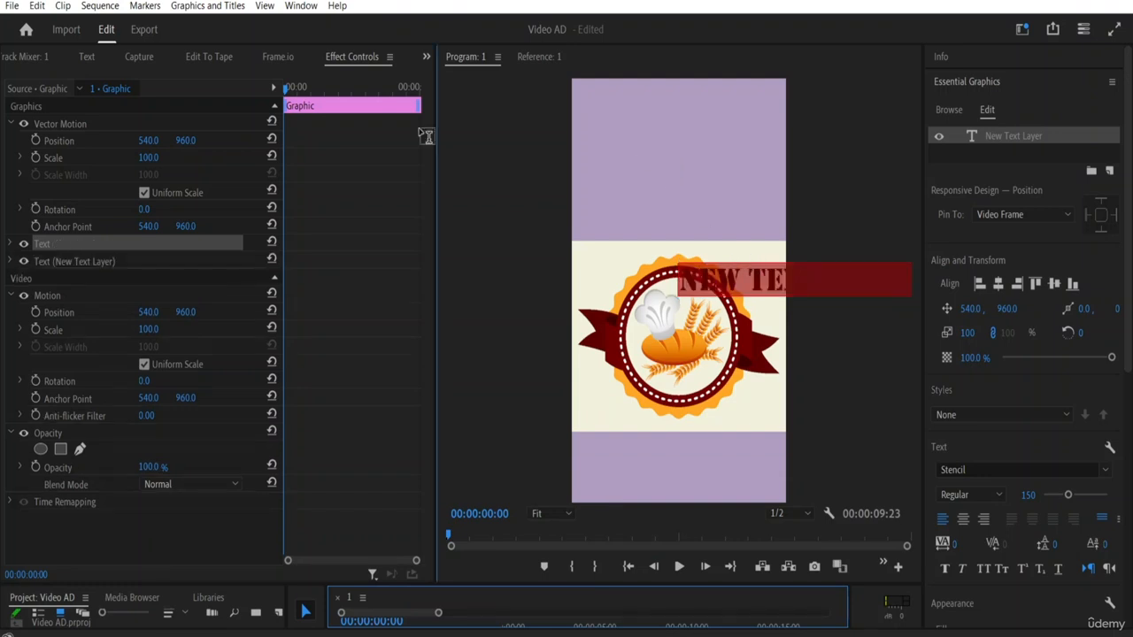
{"action": "left_click", "coordinate": [305, 611]}
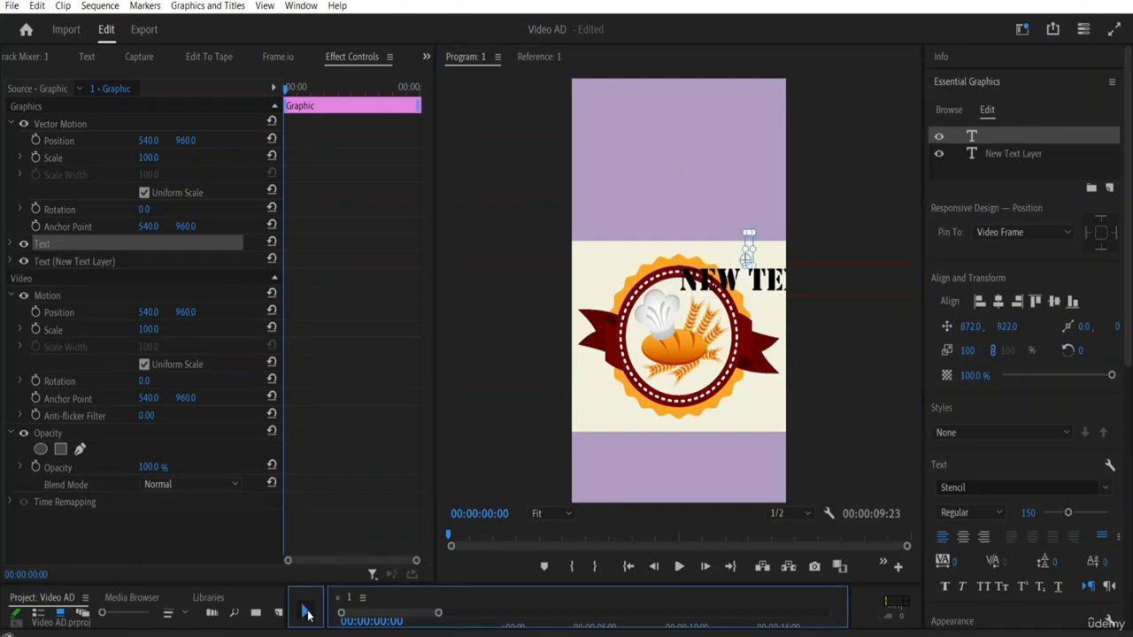
{"action": "left_click_drag", "start_coordinate": [761, 290], "coordinate": [642, 160]}
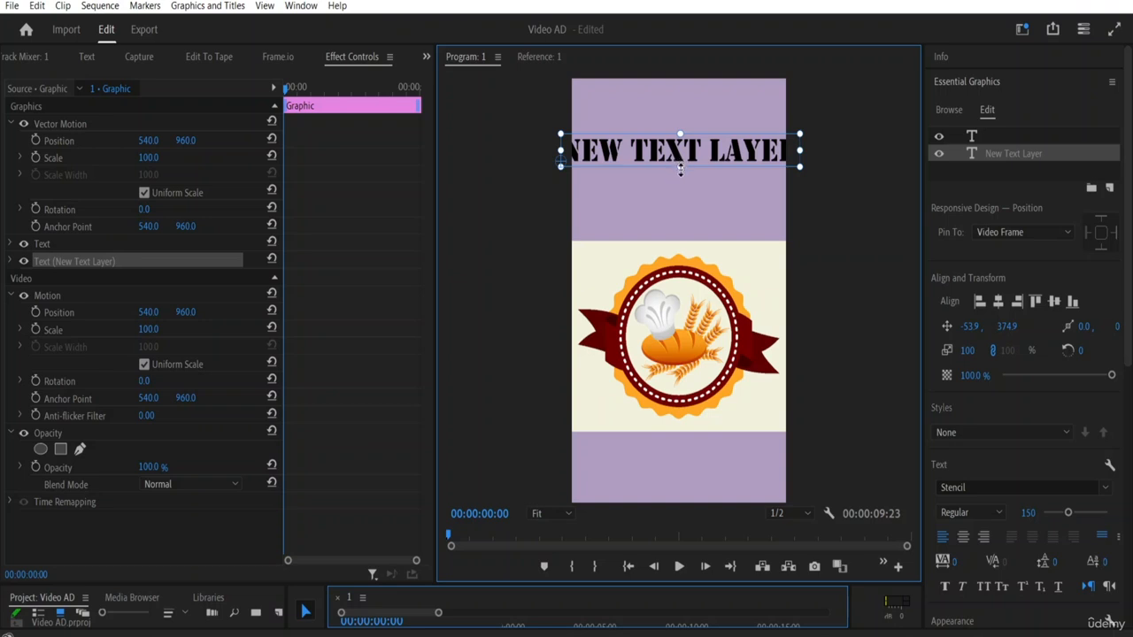
{"action": "mouse_move", "coordinate": [681, 170]}
{"action": "left_mouse_down"}
{"action": "mouse_move", "coordinate": [685, 185]}
{"action": "mouse_move", "coordinate": [665, 160]}
{"action": "left_mouse_up"}
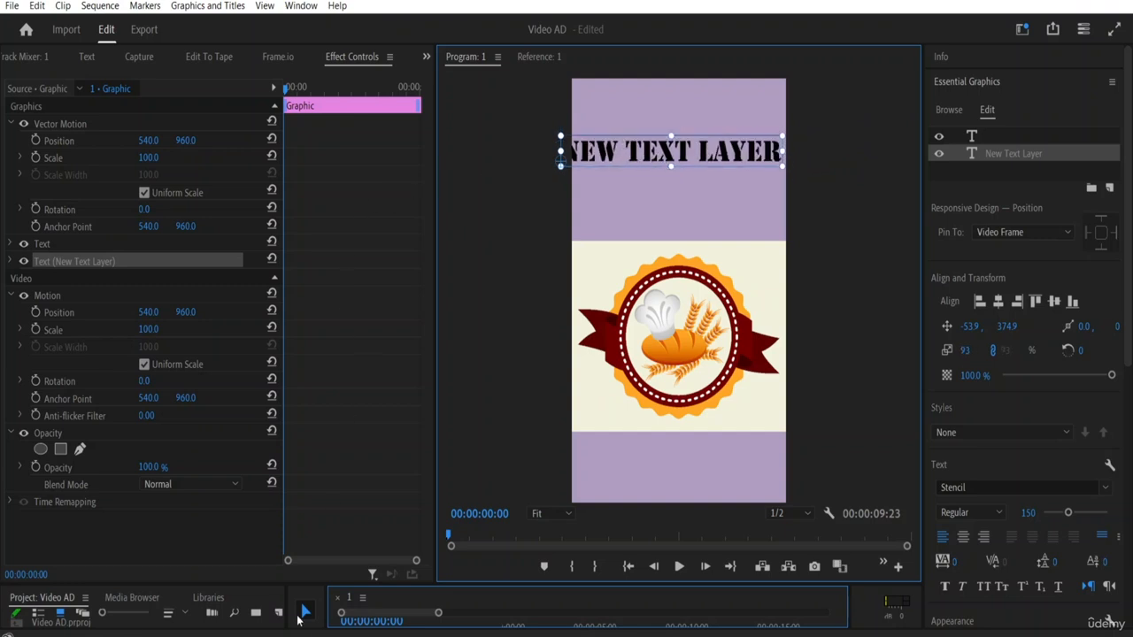
Break the placeholder text into two lines, with LAYER on the second line.
{"action": "left_click", "coordinate": [651, 193]}
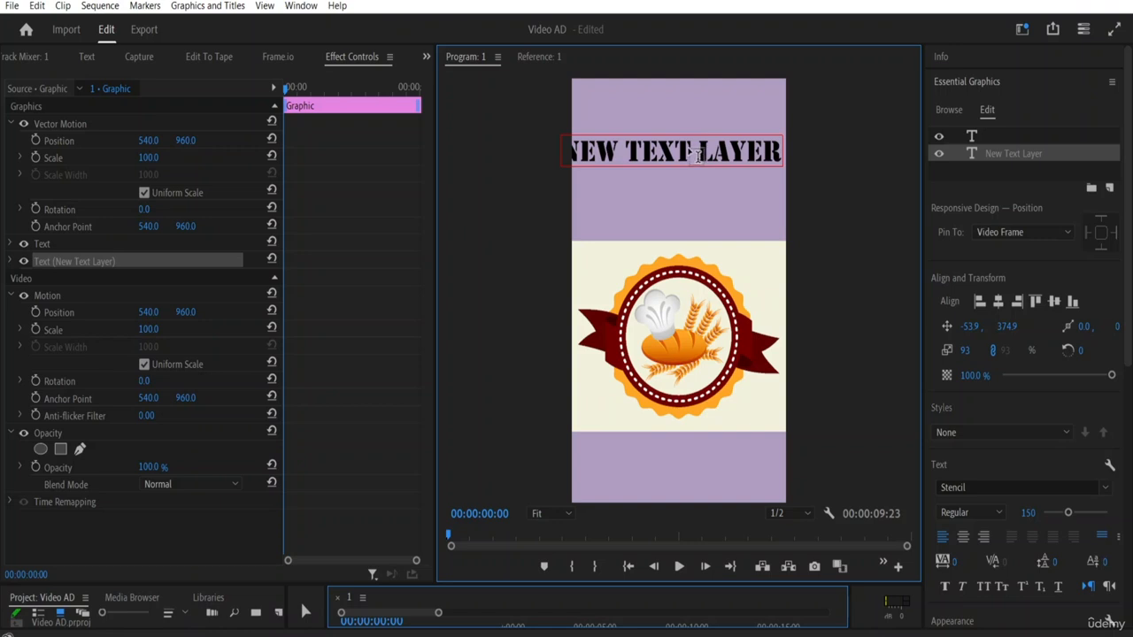
{"action": "left_click", "coordinate": [692, 151]}
{"action": "key", "text": "Return"}
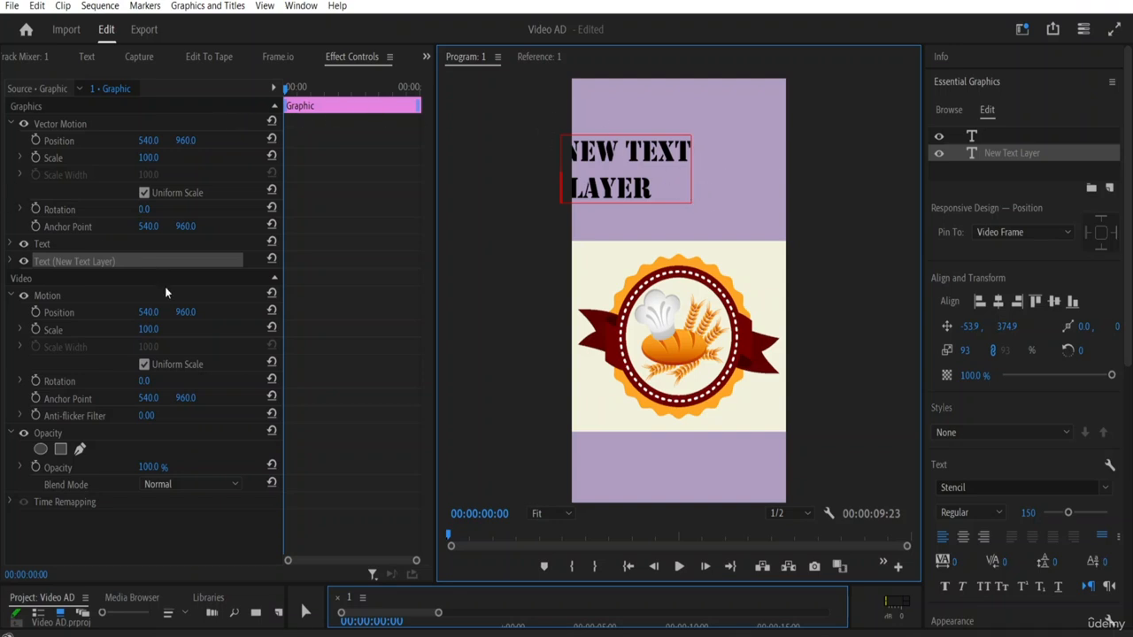
Move the two-line text into the frame's upper left corner at about 31, 192.9 and scale it to 120%.
{"action": "left_click", "coordinate": [305, 612]}
{"action": "left_click_drag", "start_coordinate": [652, 156], "coordinate": [670, 118]}
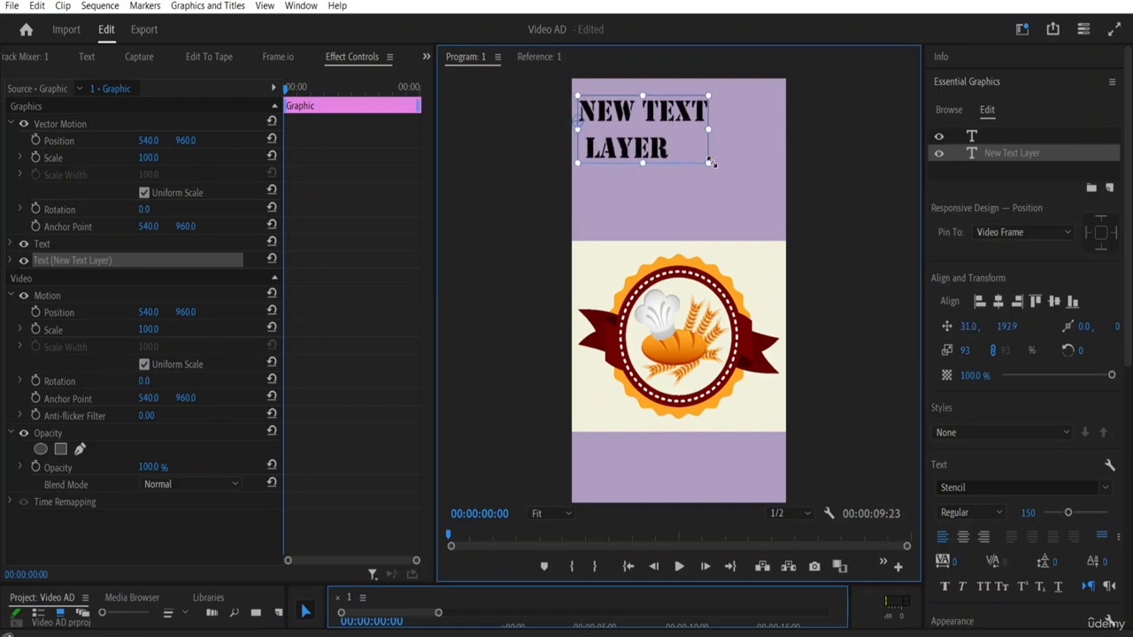
{"action": "left_click_drag", "start_coordinate": [706, 163], "coordinate": [749, 178]}
Replace the placeholder text with "THE LIAM's" on the first line and "bakery" on the second.
{"action": "double_click", "coordinate": [749, 178]}
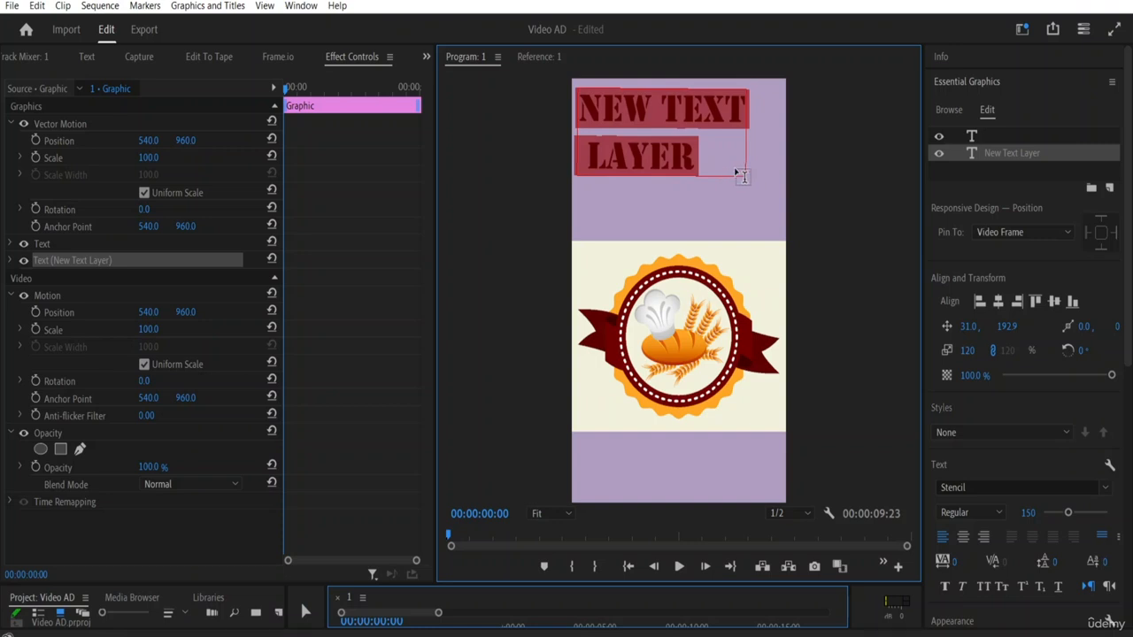
{"action": "key", "text": "BackSpace"}
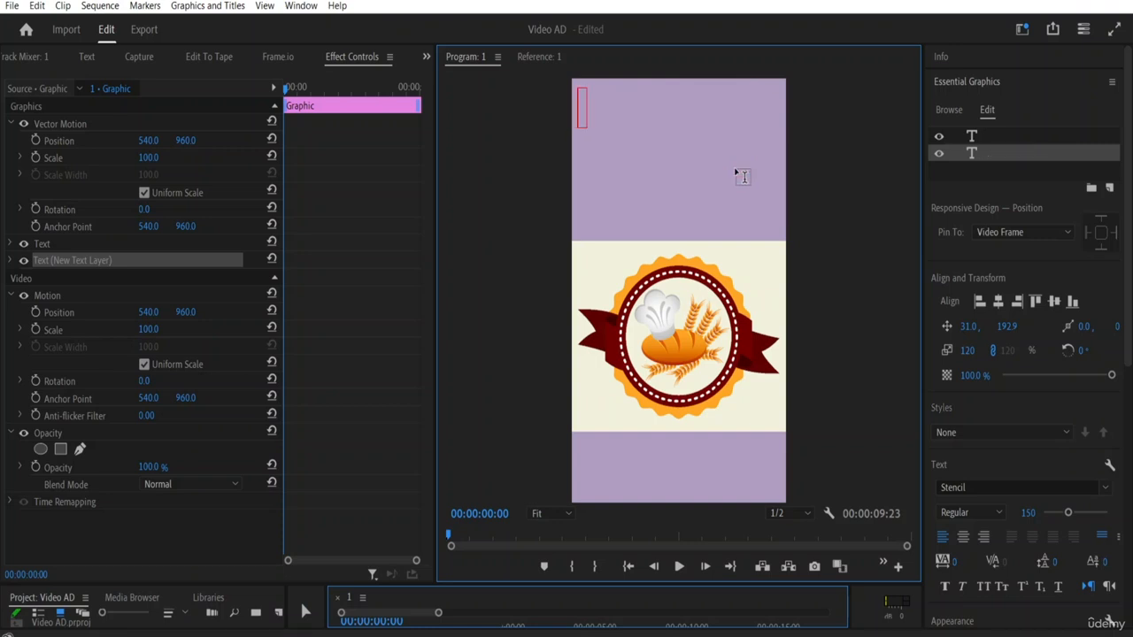
{"action": "type", "text": "THE LIAM"}
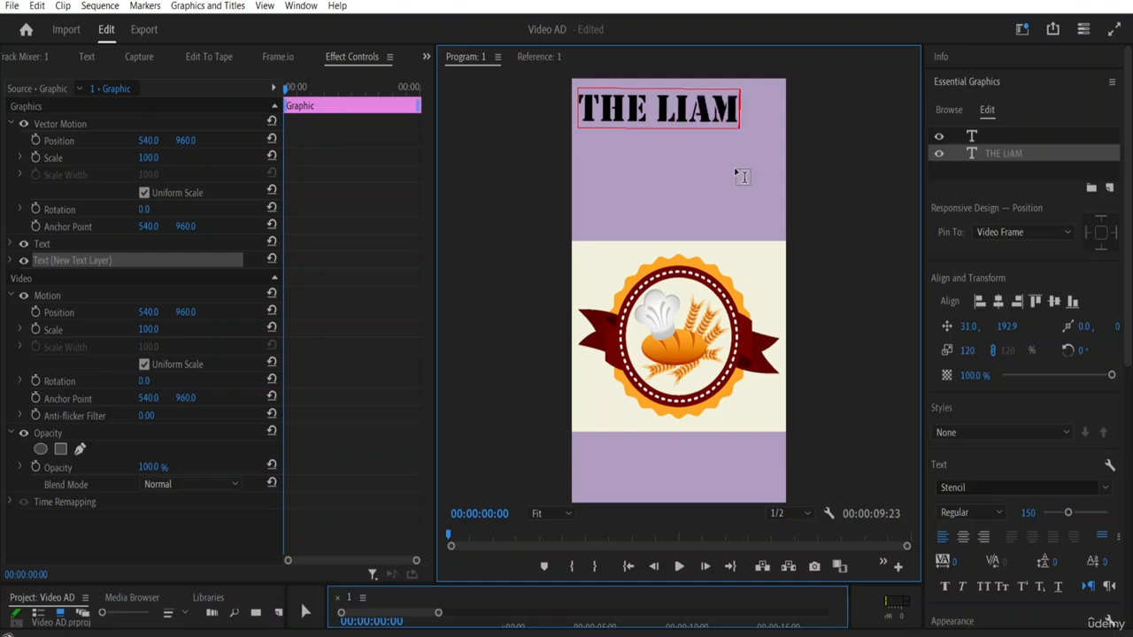
{"action": "type", "text": "<"}
{"action": "key", "text": "BackSpace"}
{"action": "type", "text": ","}
{"action": "key", "text": "BackSpace"}
{"action": "type", "text": "\""}
{"action": "key", "text": "BackSpace"}
{"action": "type", "text": "'s"}
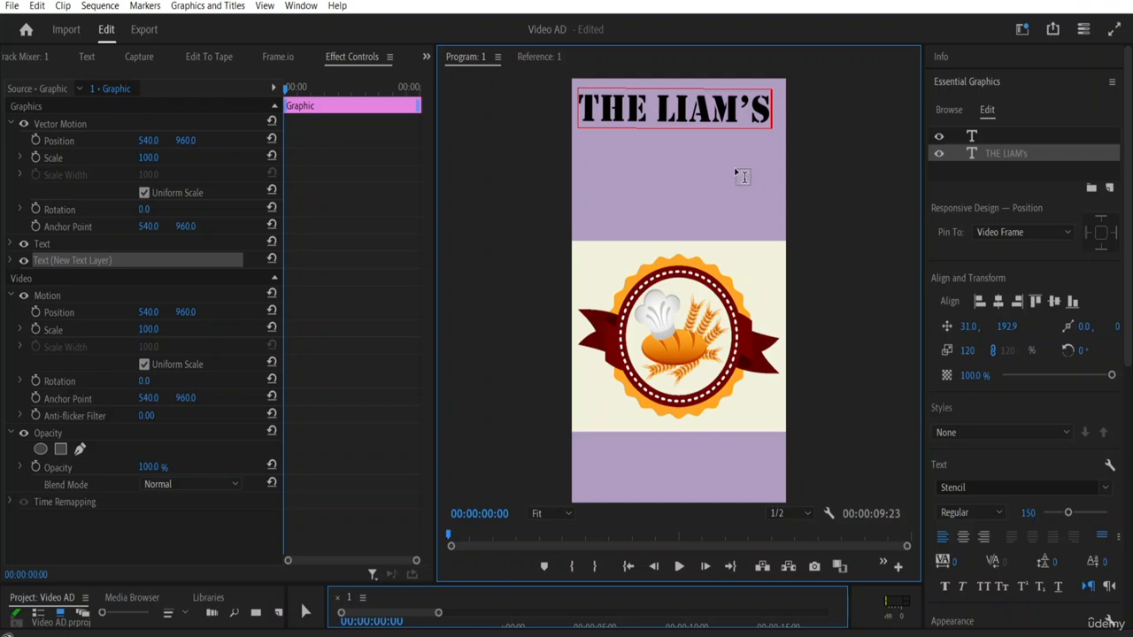
{"action": "key", "text": "Return"}
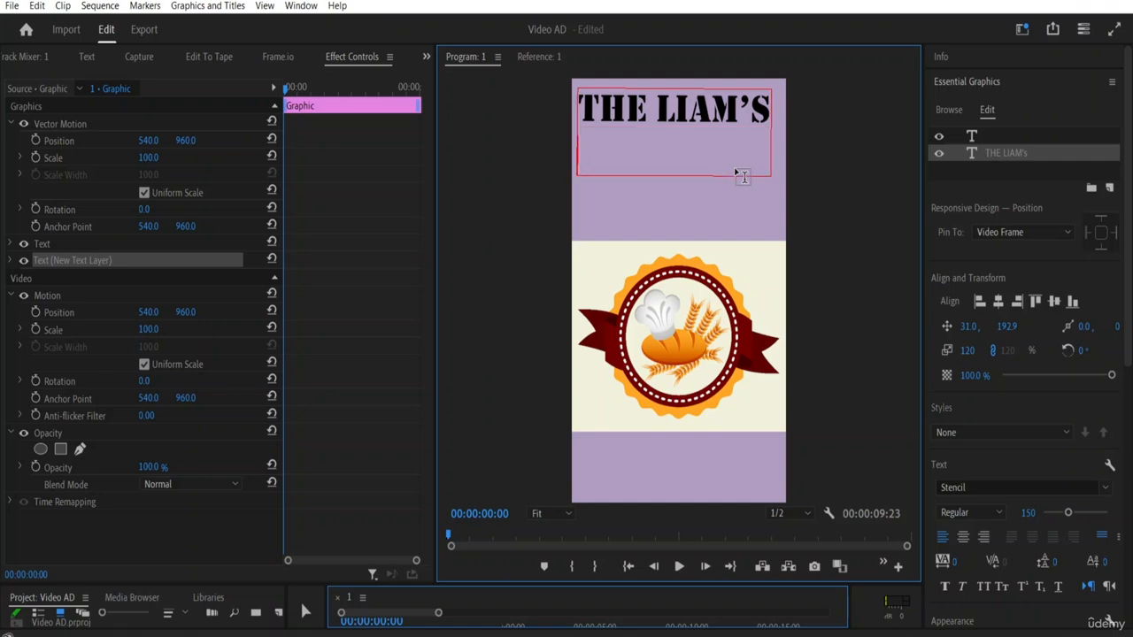
{"action": "type", "text": "baker"}
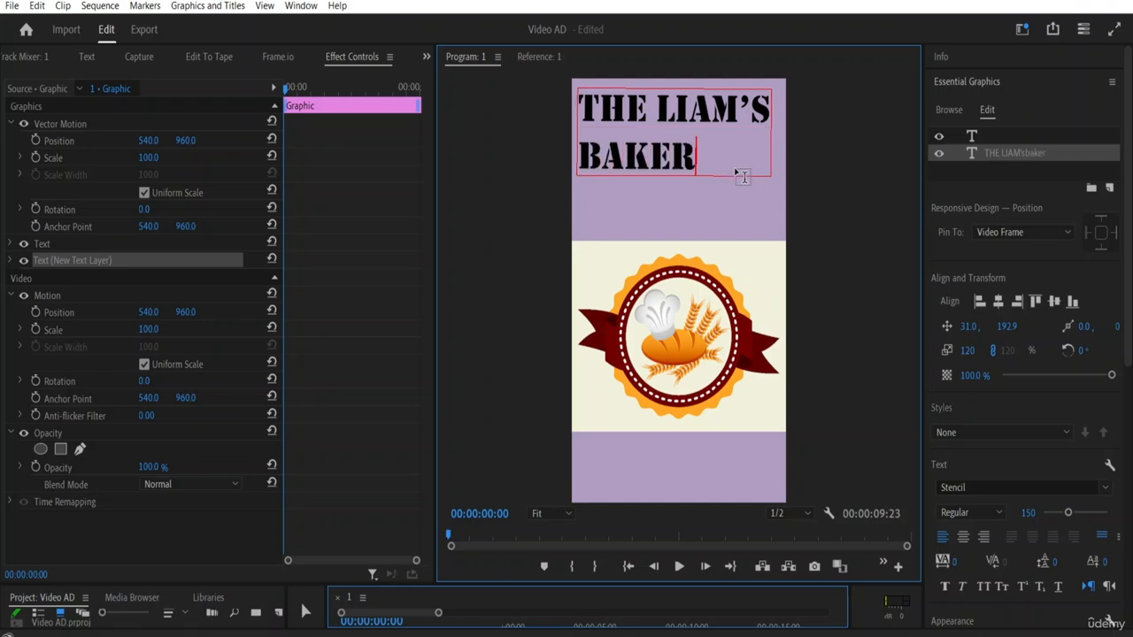
{"action": "type", "text": "y"}
Fill the whole title text with dark grey 434343 and add a white outer stroke of width 5.0.
{"action": "left_click_drag", "start_coordinate": [700, 156], "coordinate": [623, 156]}
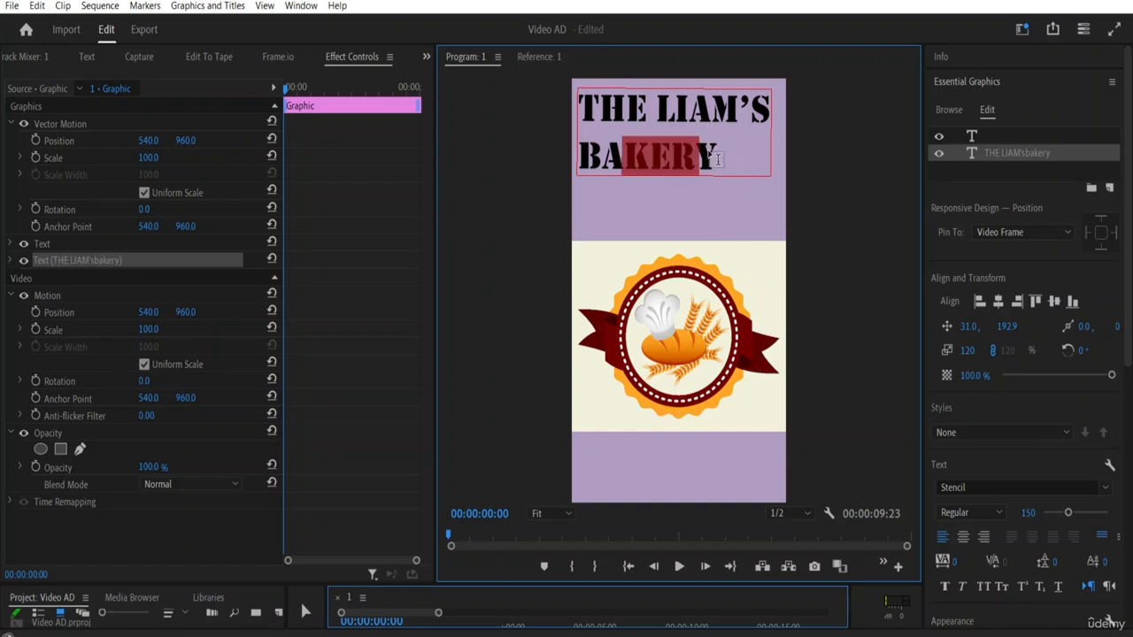
{"action": "left_click_drag", "start_coordinate": [722, 156], "coordinate": [573, 101]}
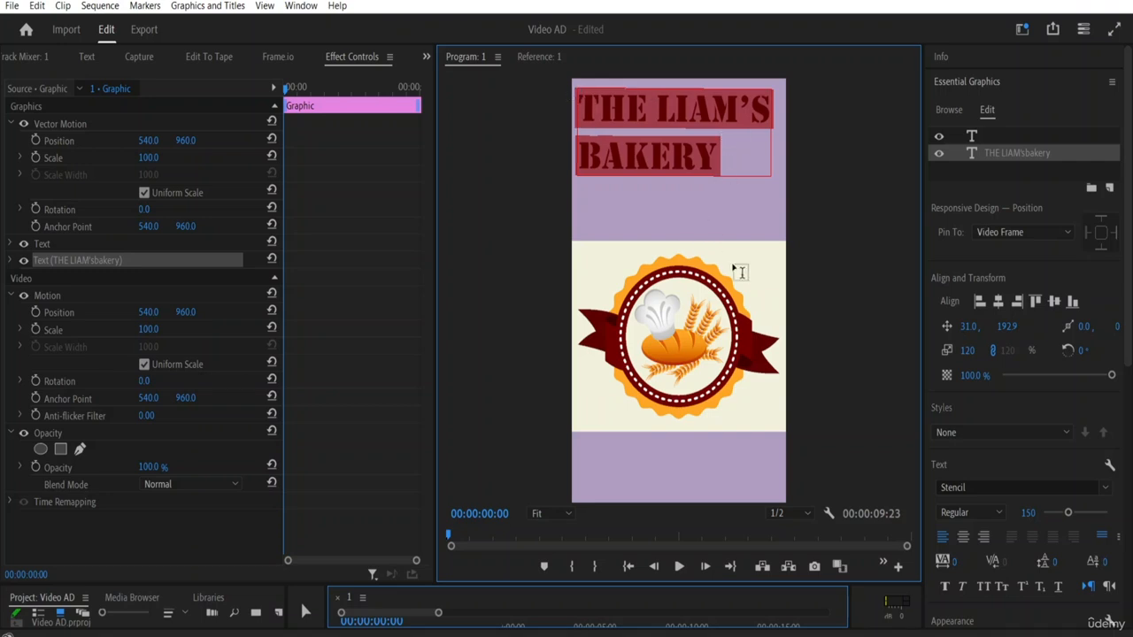
{"action": "scroll", "coordinate": [1127, 319], "scroll_direction": "down", "scroll_amount": 5}
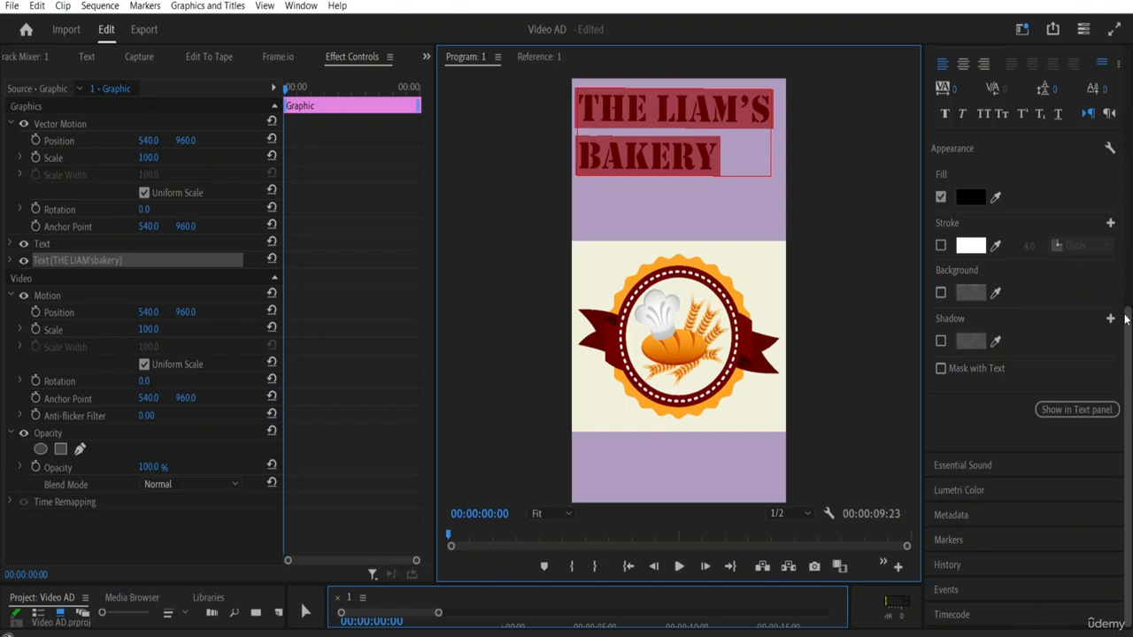
{"action": "scroll", "coordinate": [1125, 319], "scroll_direction": "up", "scroll_amount": 5}
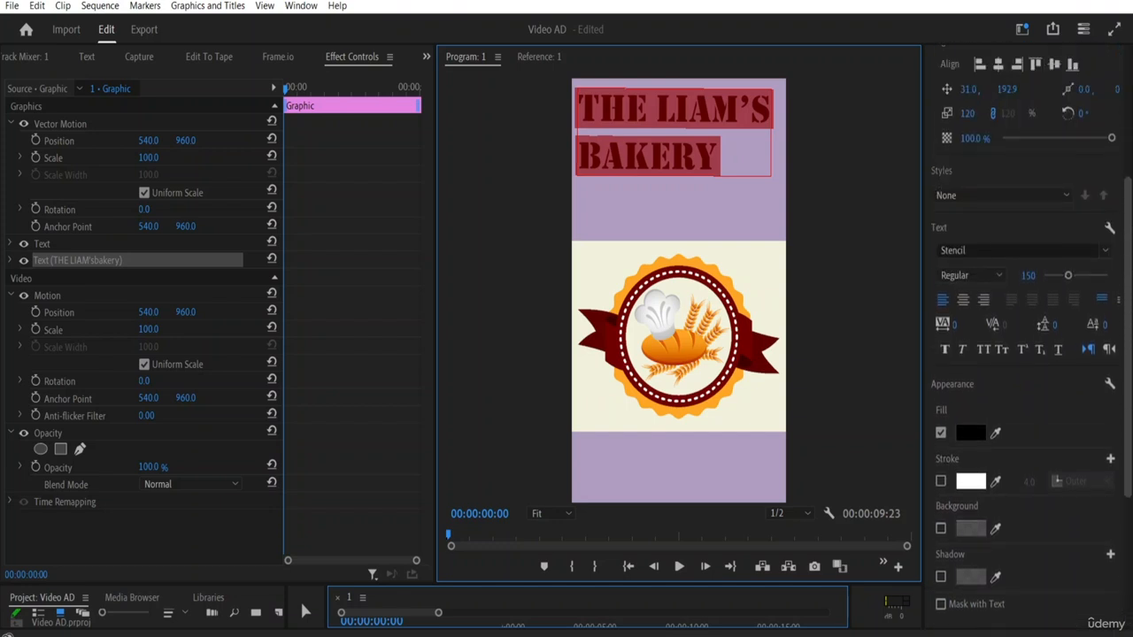
{"action": "left_click", "coordinate": [971, 433]}
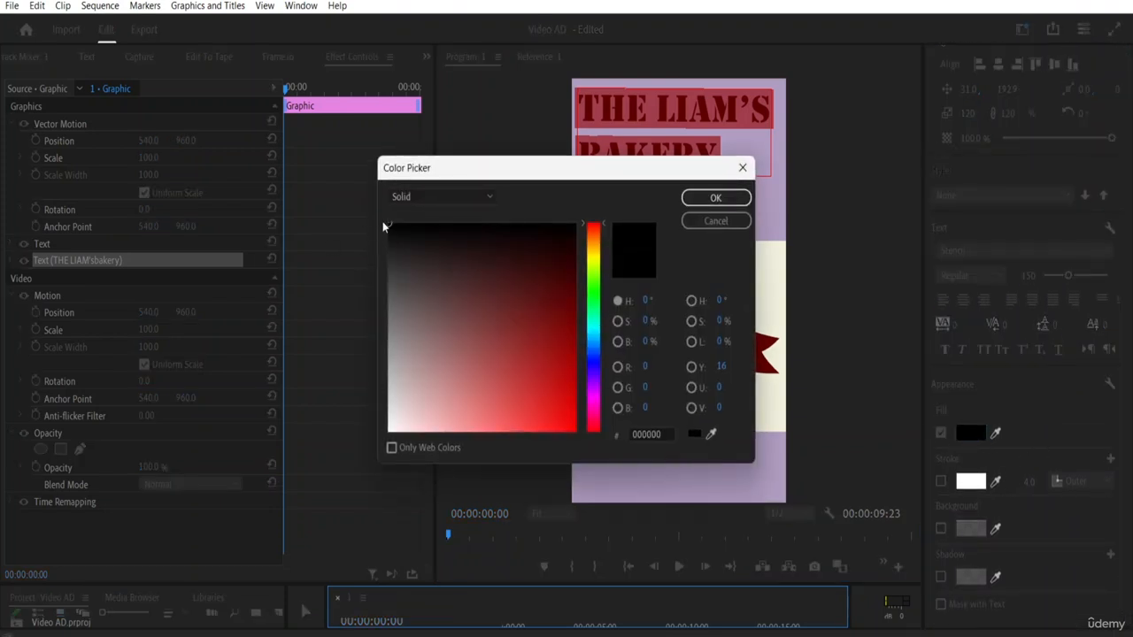
{"action": "left_click_drag", "start_coordinate": [389, 222], "coordinate": [372, 277]}
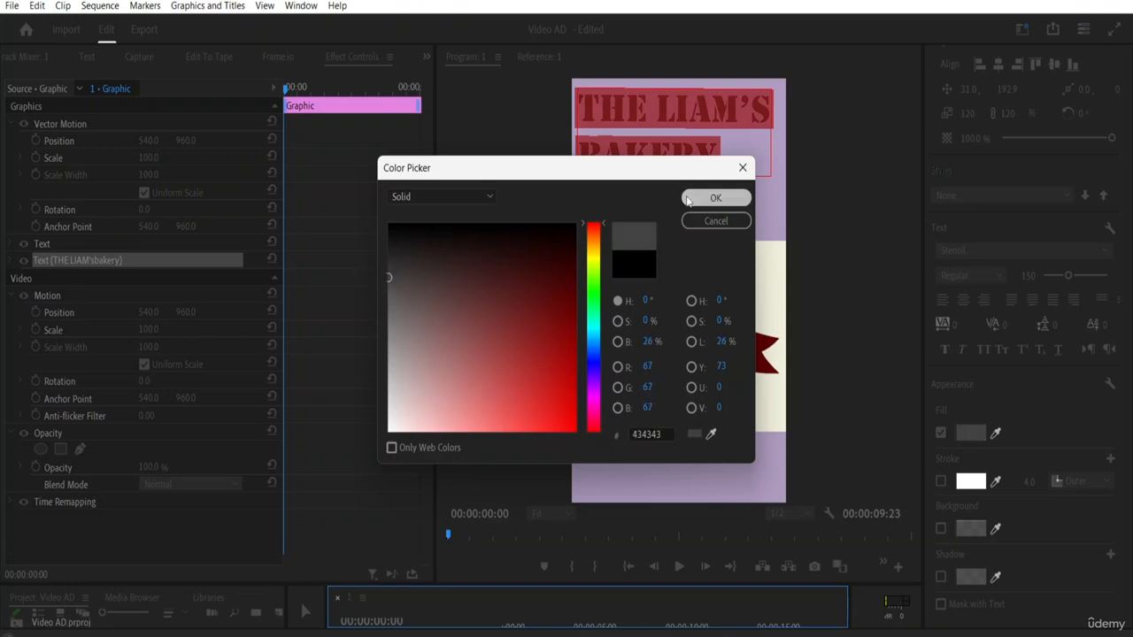
{"action": "left_click", "coordinate": [688, 200]}
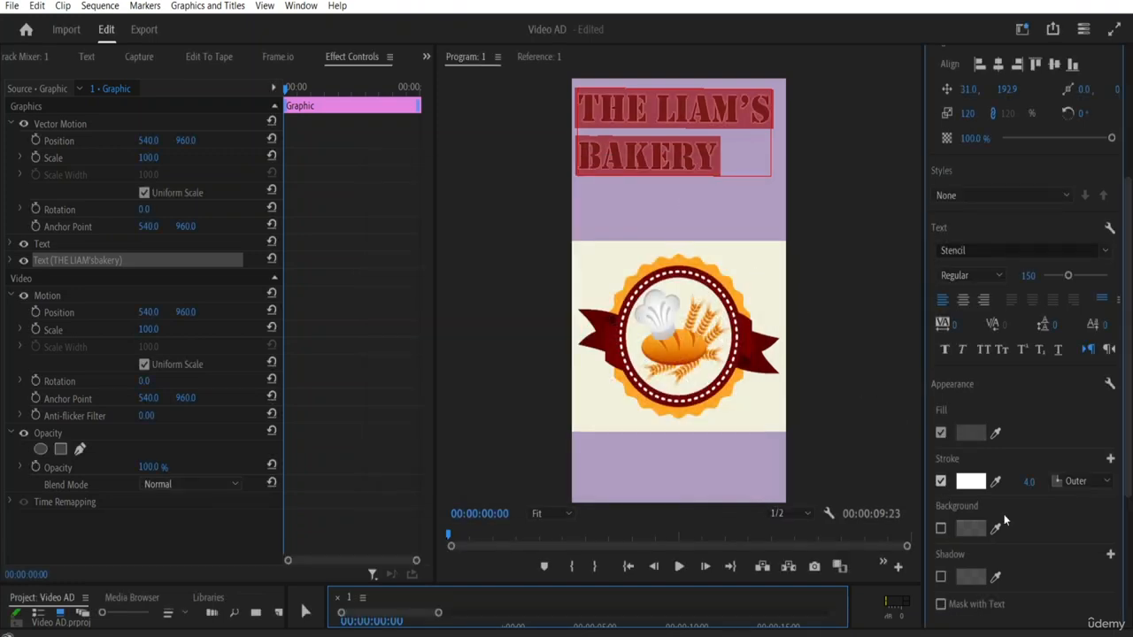
{"action": "mouse_move", "coordinate": [1025, 484]}
{"action": "left_mouse_down"}
{"action": "mouse_move", "coordinate": [999, 484]}
{"action": "mouse_move", "coordinate": [1062, 481]}
{"action": "left_mouse_up"}
Center-align the two title lines and position the text above the logo at about 539, 415.9.
{"action": "left_click", "coordinate": [305, 611]}
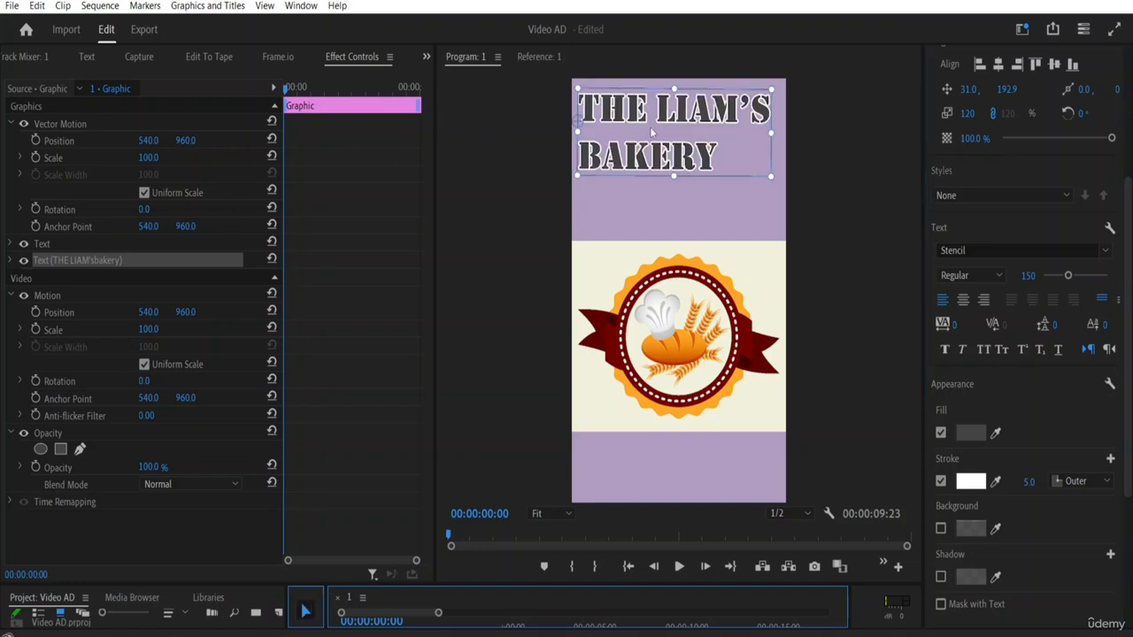
{"action": "left_click_drag", "start_coordinate": [669, 122], "coordinate": [671, 166]}
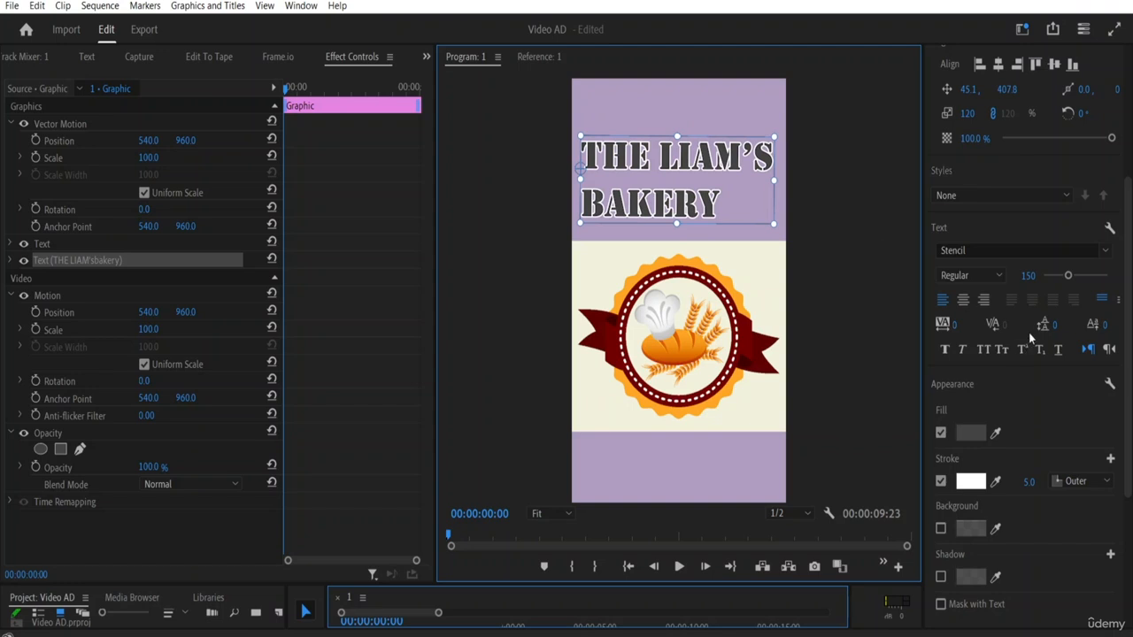
{"action": "left_click", "coordinate": [963, 300]}
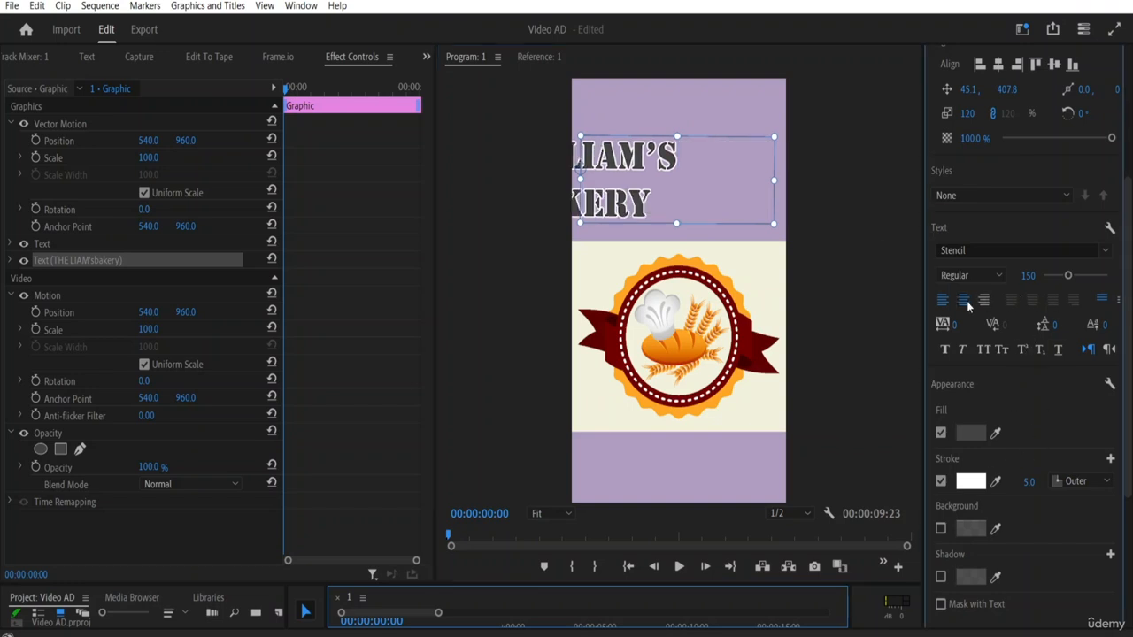
{"action": "left_click_drag", "start_coordinate": [605, 186], "coordinate": [706, 168]}
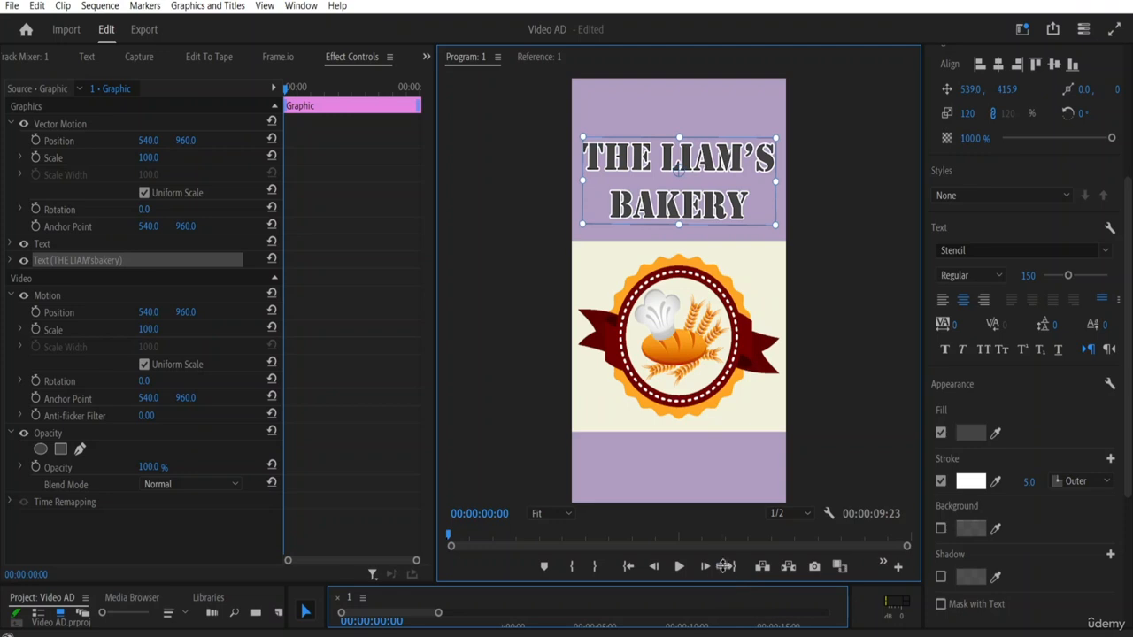
Shrink the program preview to bring back the full timeline and play the opening of the sequence.
{"action": "left_click_drag", "start_coordinate": [722, 580], "coordinate": [724, 432]}
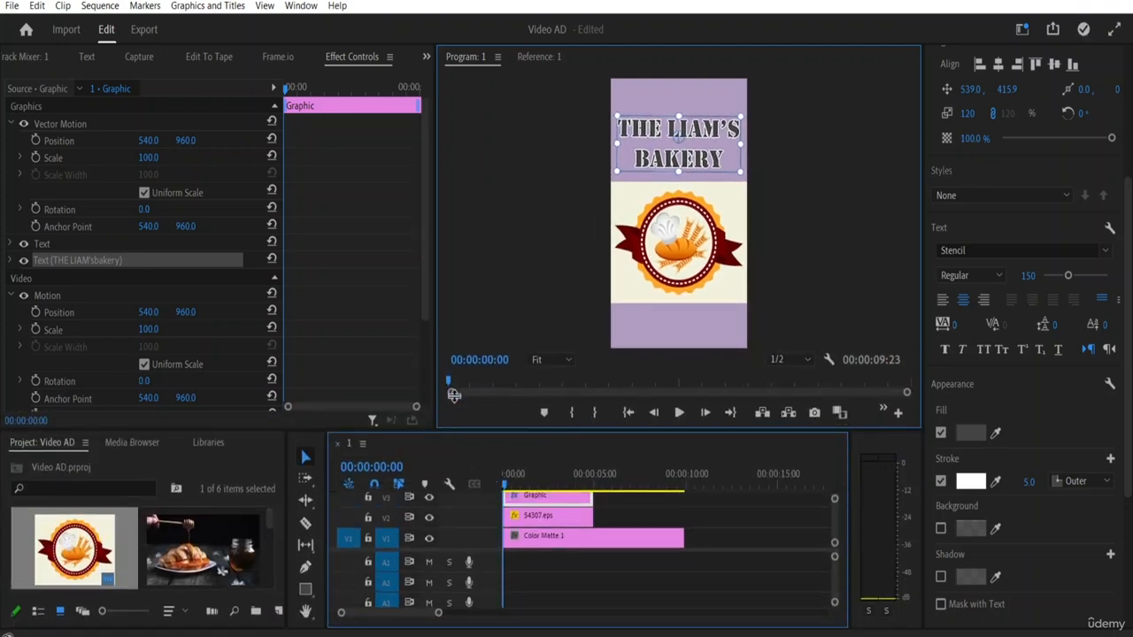
{"action": "left_click_drag", "start_coordinate": [456, 431], "coordinate": [467, 297]}
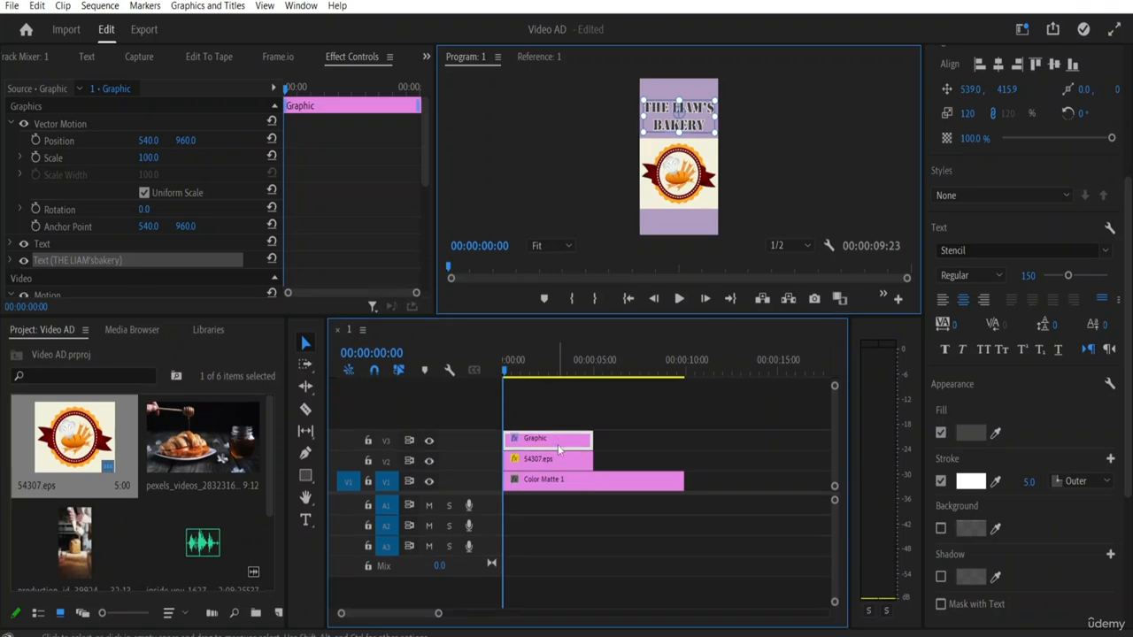
{"action": "key", "text": "space"}
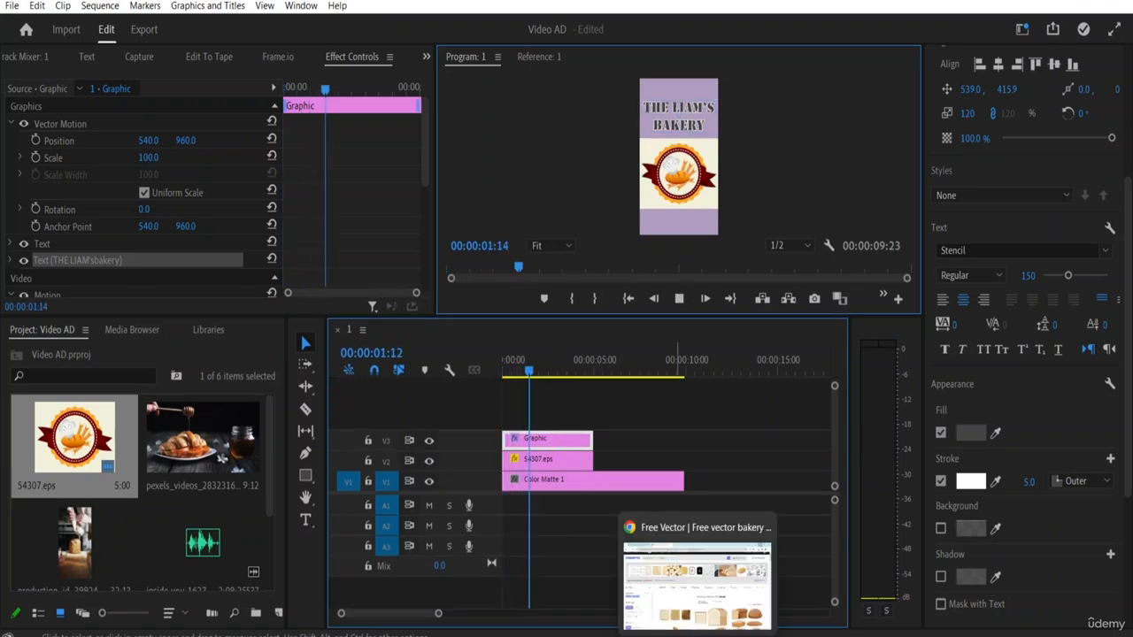
{"action": "key", "text": "space"}
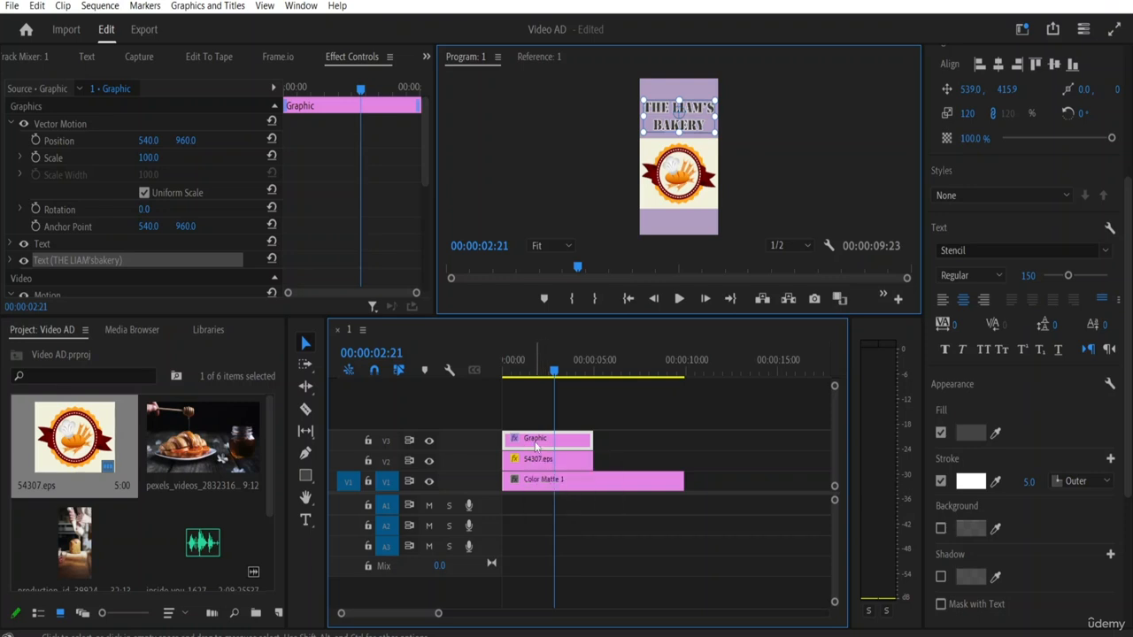
Open the effects library and look through the Adjust video effects and the Bevel Edges presets.
{"action": "left_click", "coordinate": [426, 57]}
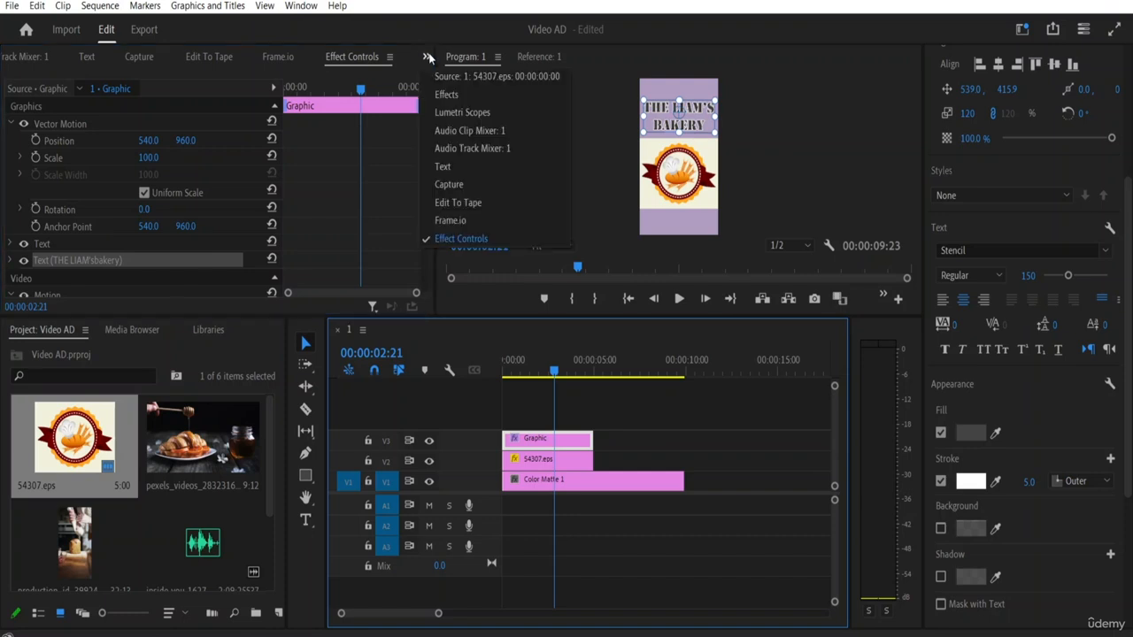
{"action": "left_click", "coordinate": [448, 96]}
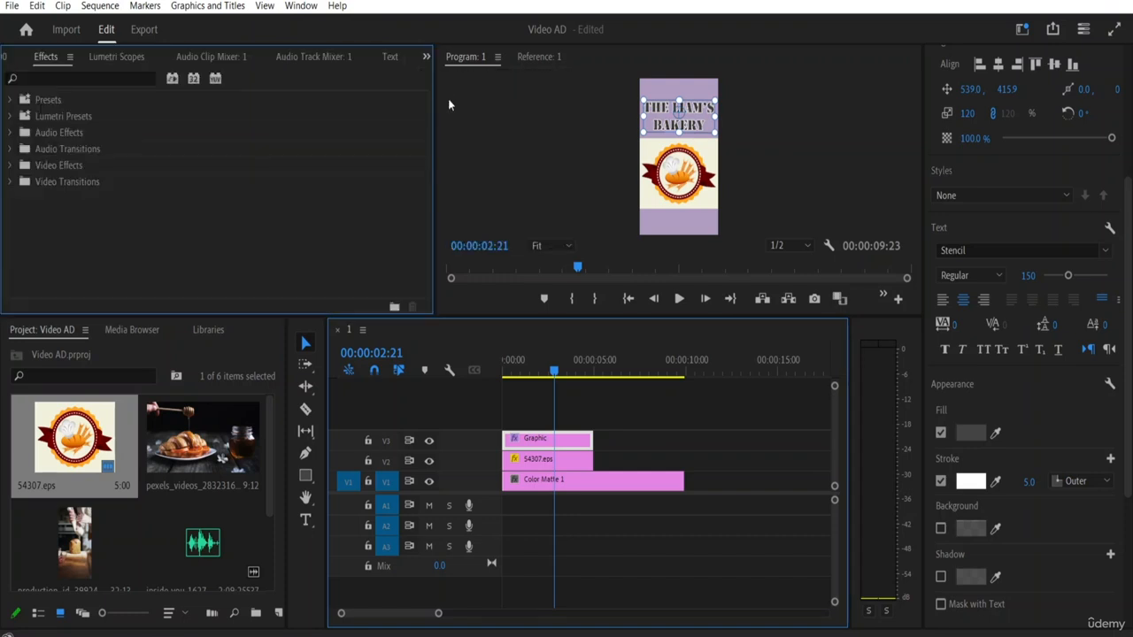
{"action": "left_click", "coordinate": [8, 166]}
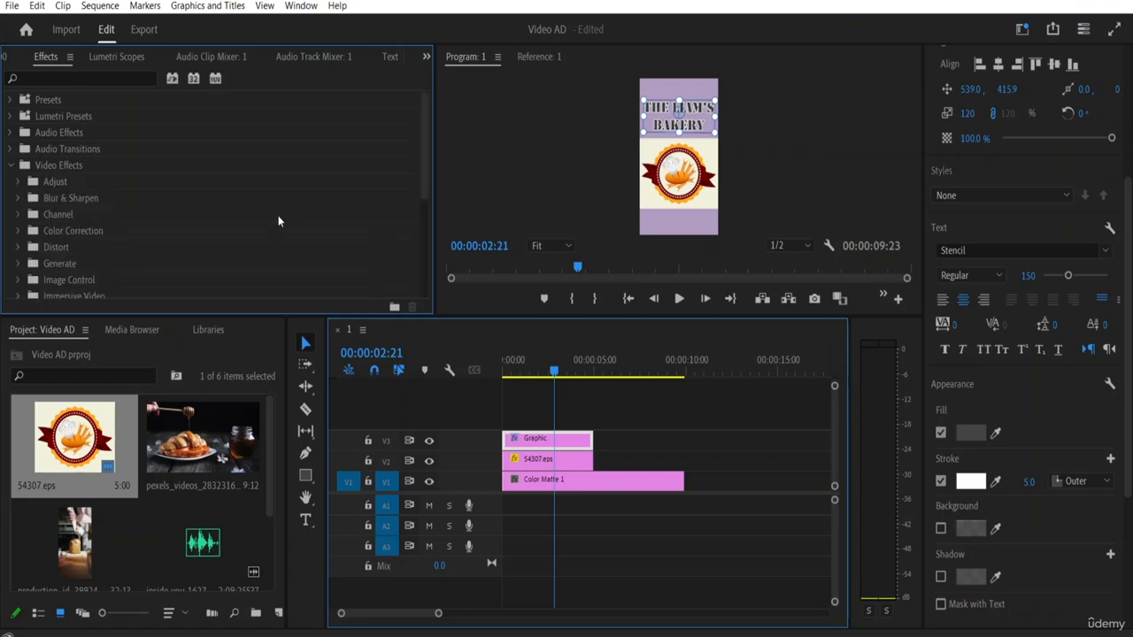
{"action": "mouse_move", "coordinate": [423, 143]}
{"action": "left_mouse_down"}
{"action": "mouse_move", "coordinate": [435, 253]}
{"action": "mouse_move", "coordinate": [427, 136]}
{"action": "left_mouse_up"}
{"action": "left_click", "coordinate": [17, 181]}
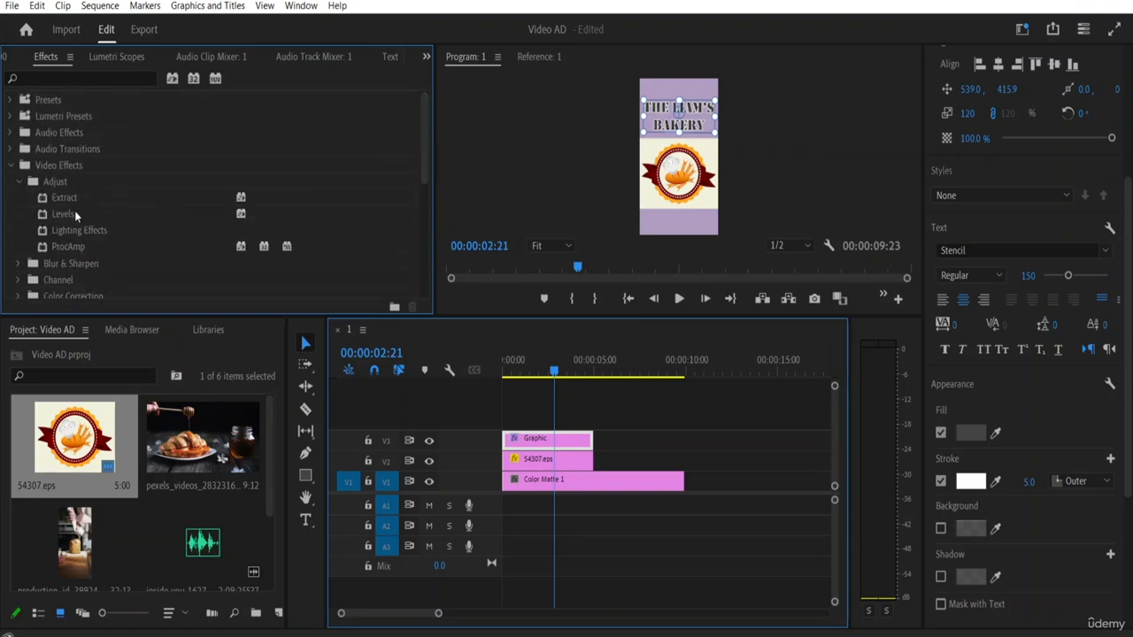
{"action": "left_click", "coordinate": [18, 182]}
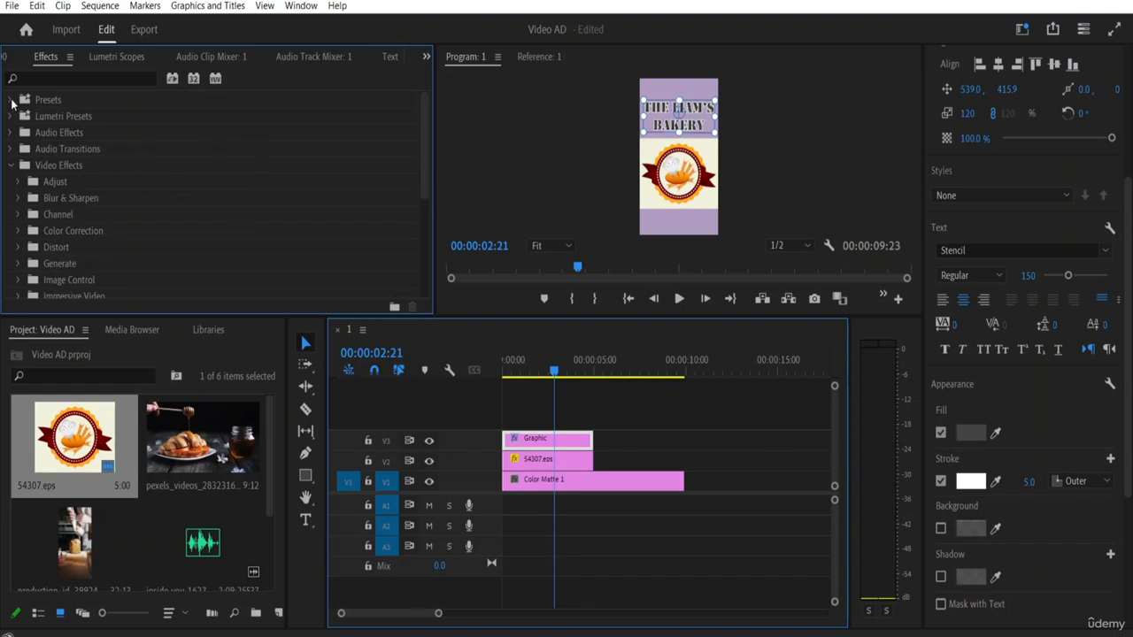
{"action": "left_click", "coordinate": [11, 100]}
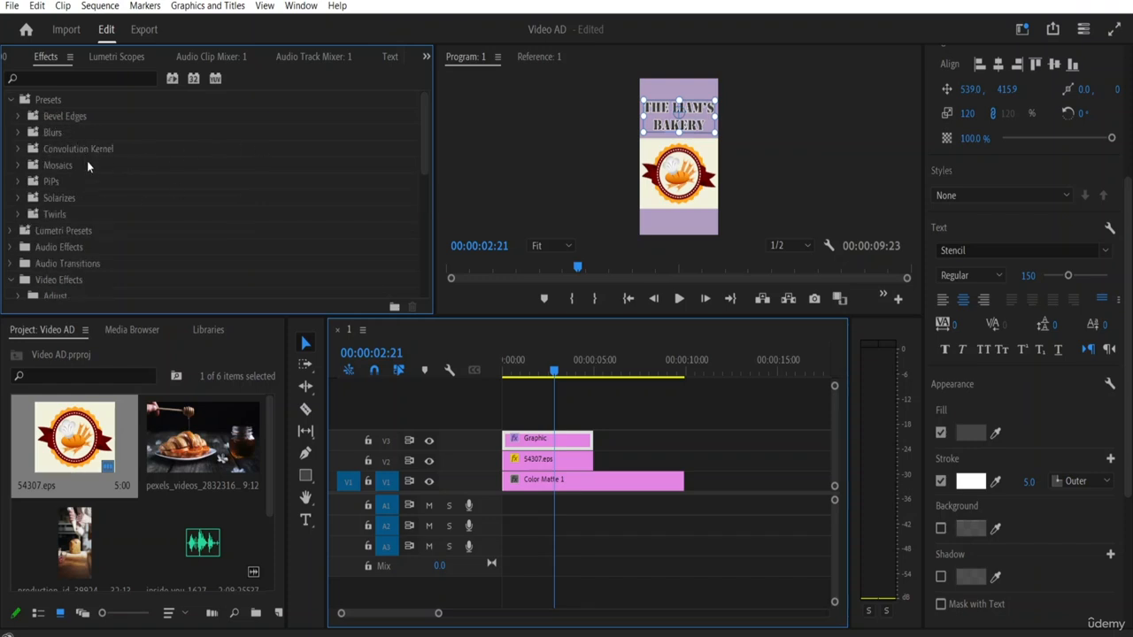
{"action": "left_click", "coordinate": [17, 117]}
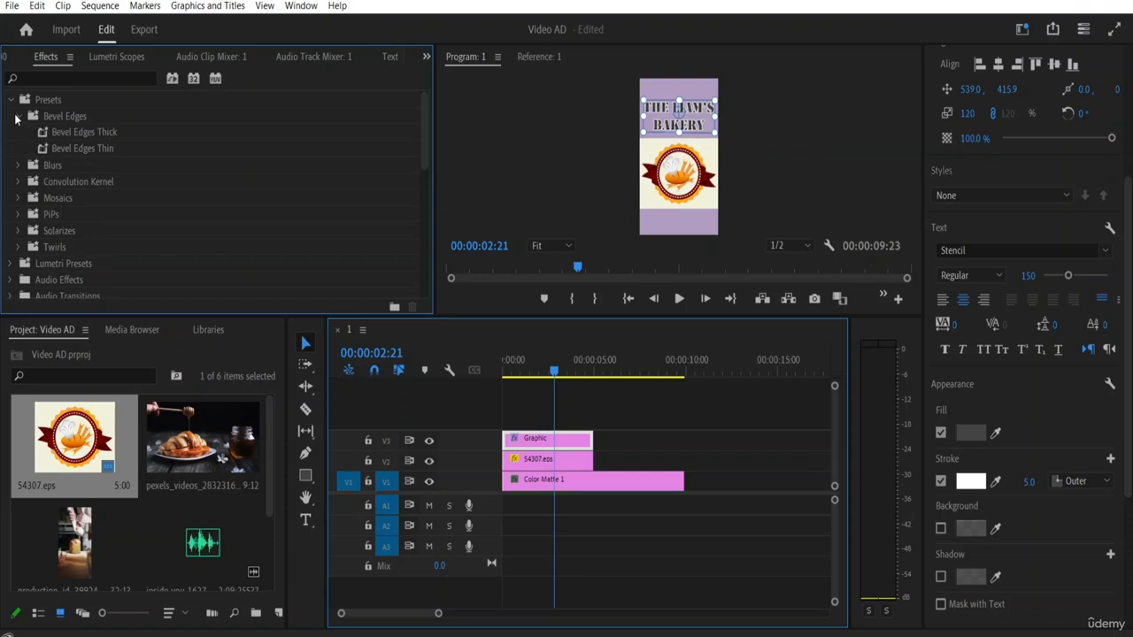
{"action": "left_click", "coordinate": [75, 132]}
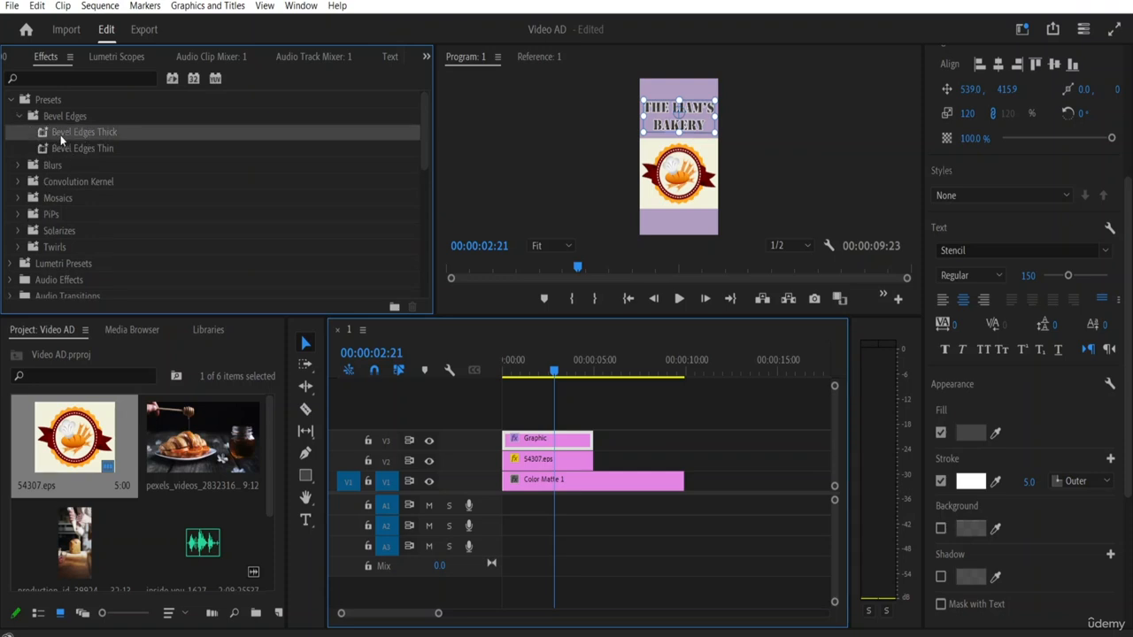
Apply the Fast Blur Out preset from the Blurs presets to the title graphic clip on V3.
{"action": "left_click", "coordinate": [19, 166]}
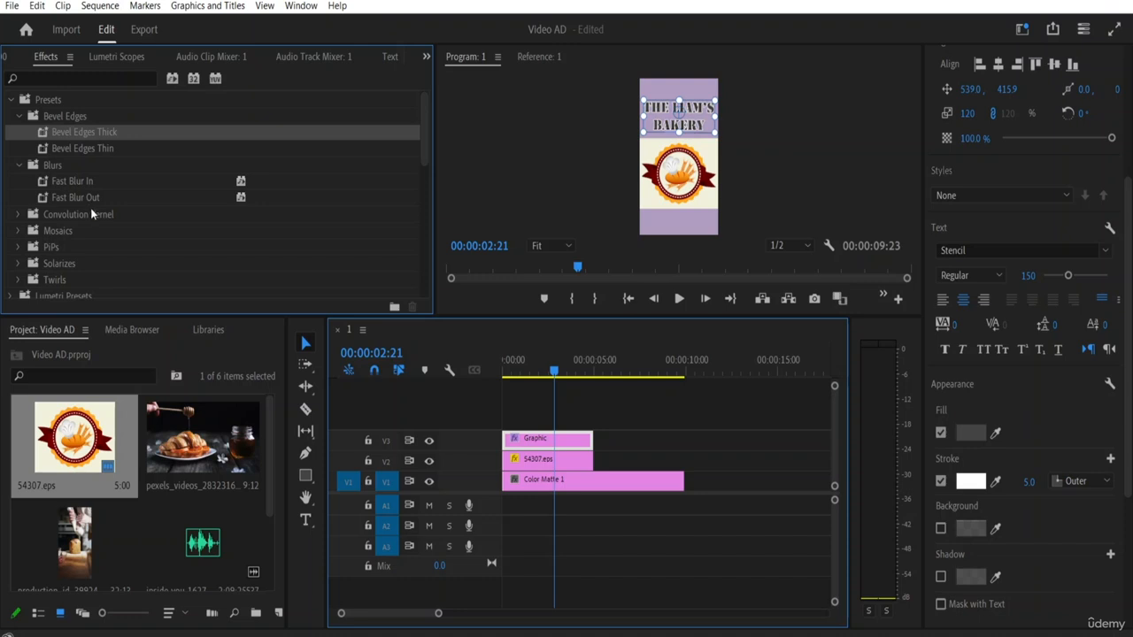
{"action": "left_click", "coordinate": [66, 197]}
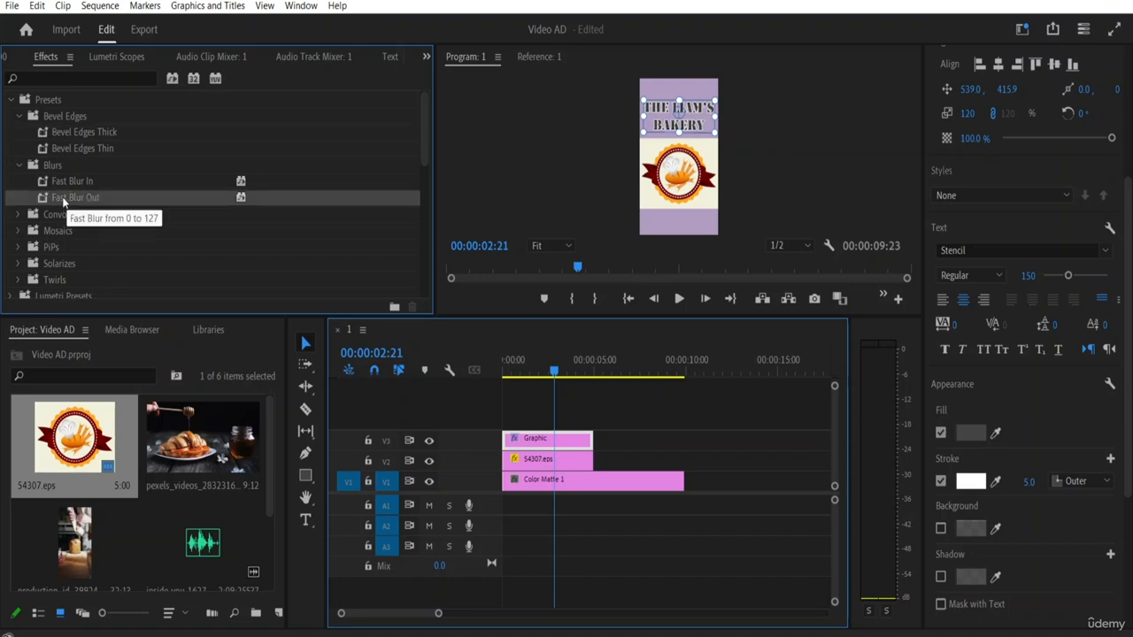
{"action": "double_click", "coordinate": [59, 196]}
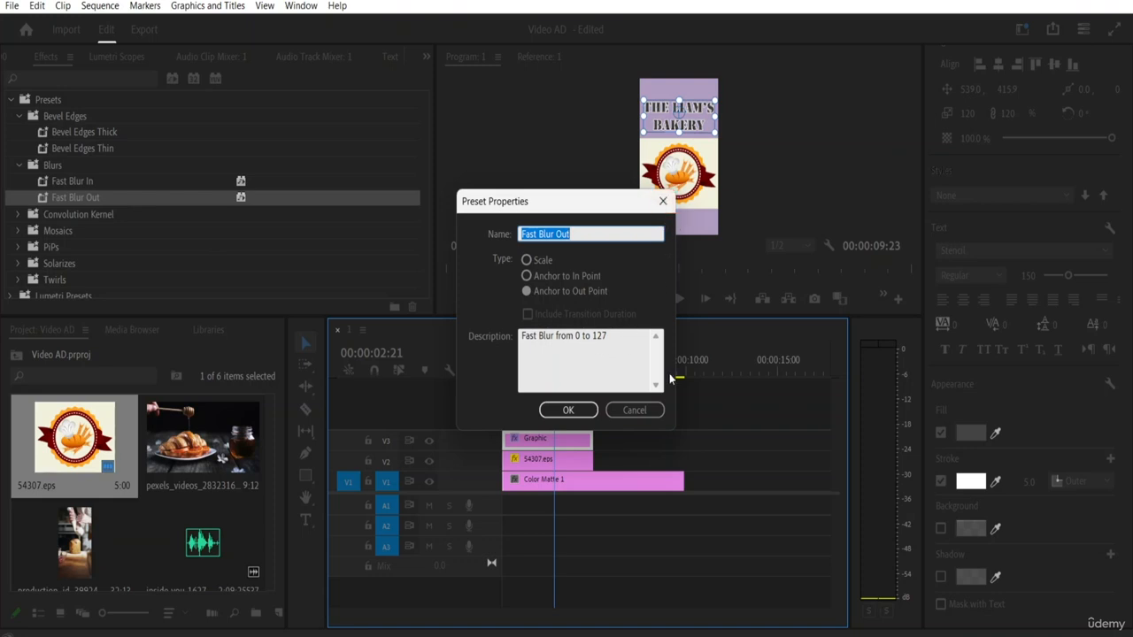
{"action": "left_click", "coordinate": [663, 201]}
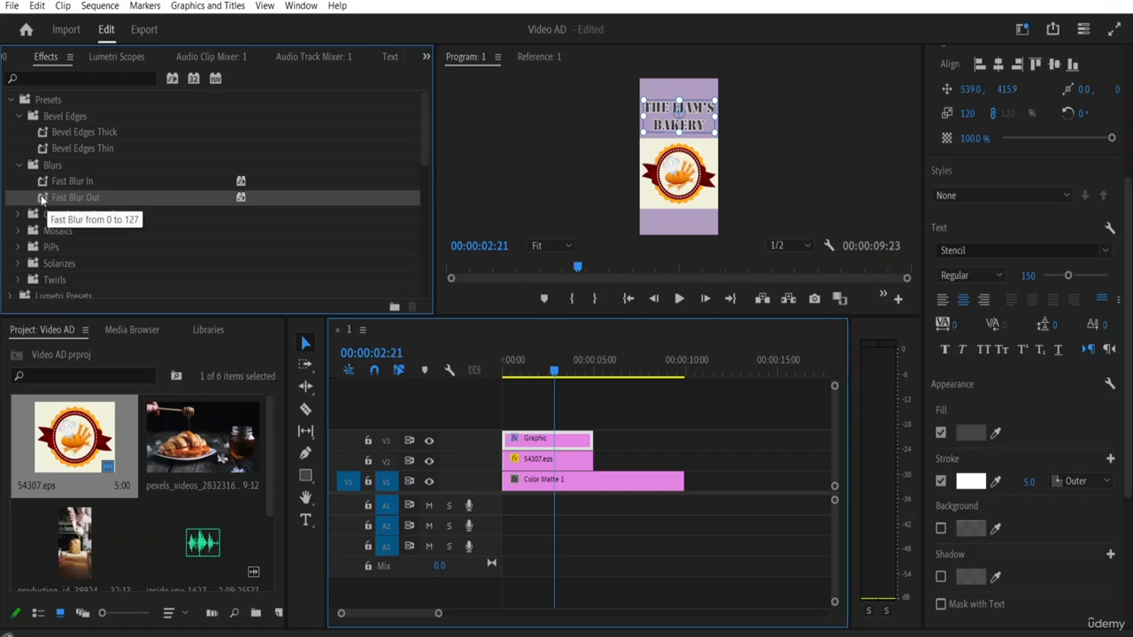
{"action": "left_click_drag", "start_coordinate": [41, 200], "coordinate": [540, 440]}
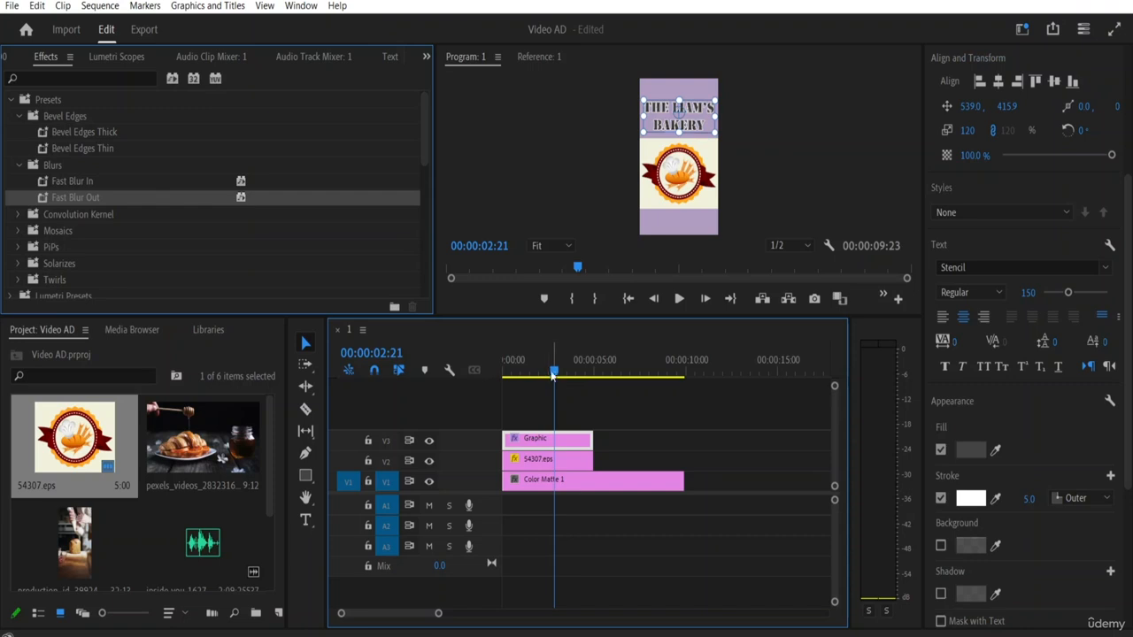
Play the sequence from the start to preview the blur on the title.
{"action": "key", "text": "Left"}
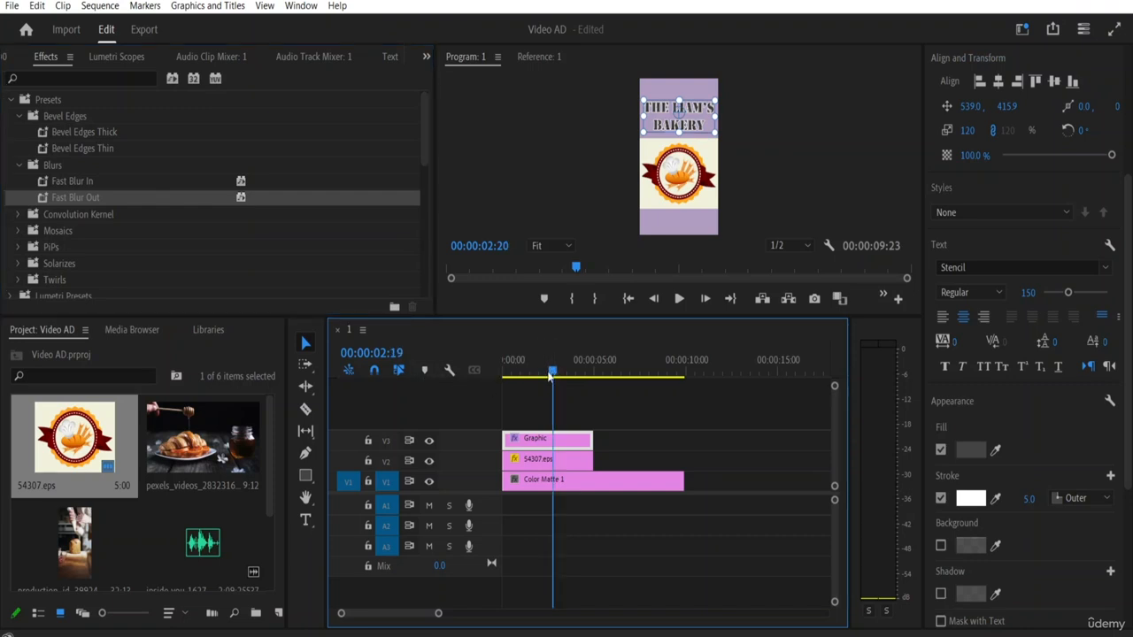
{"action": "left_click_drag", "start_coordinate": [553, 371], "coordinate": [467, 379]}
{"action": "key", "text": "space"}
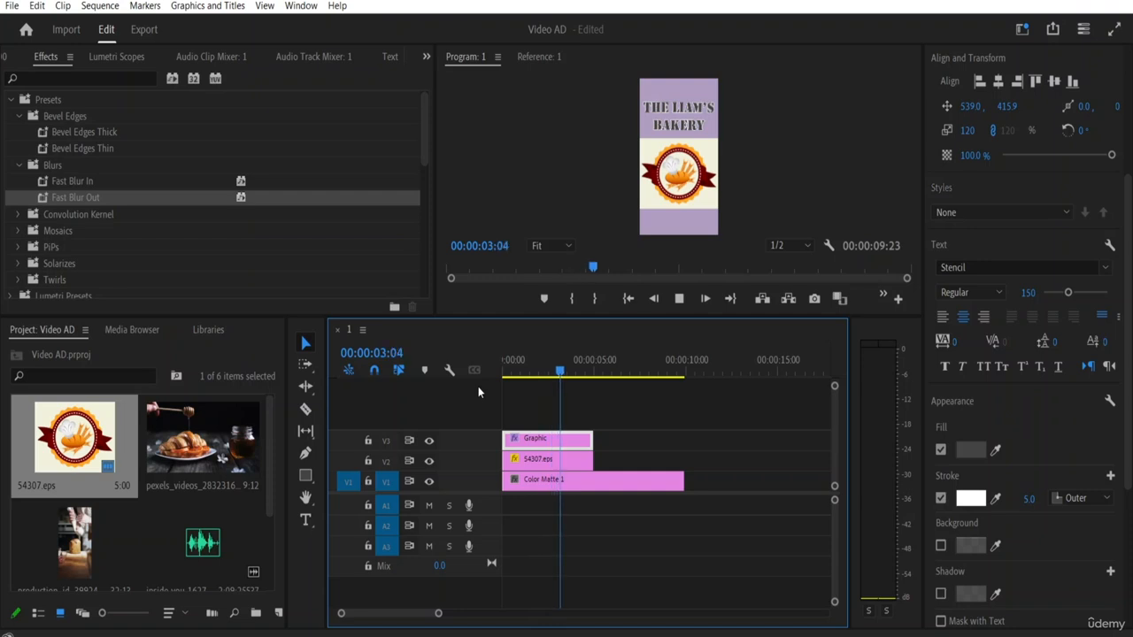
Set the Blurriness of the title graphic's Fast Blur to 190 at 00:00:03:11.
{"action": "left_click", "coordinate": [558, 442]}
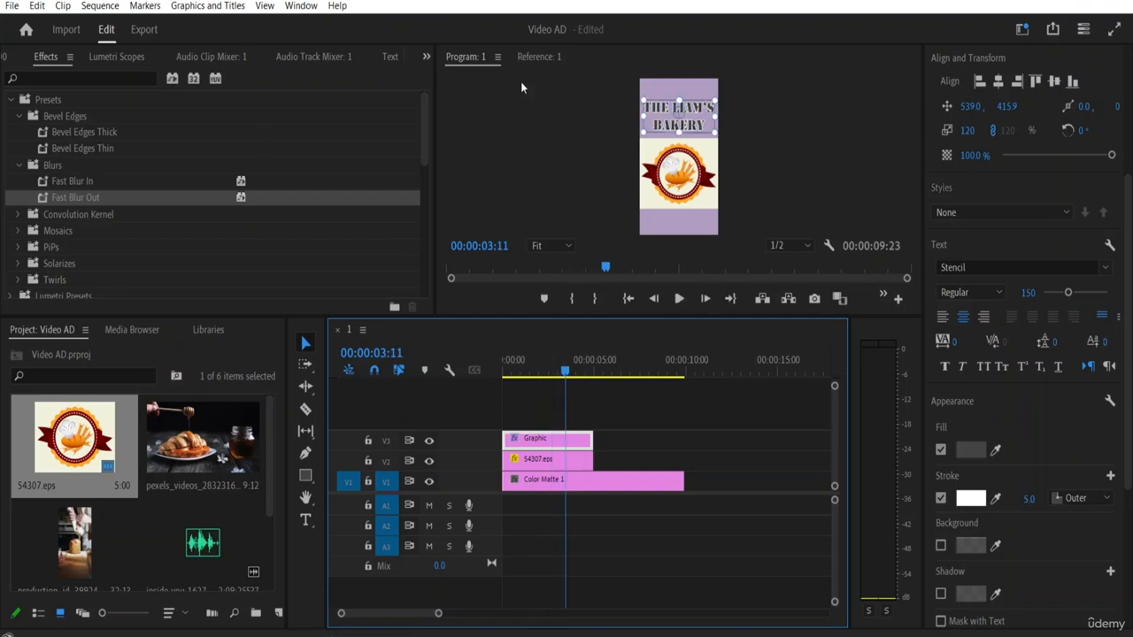
{"action": "left_click", "coordinate": [426, 57]}
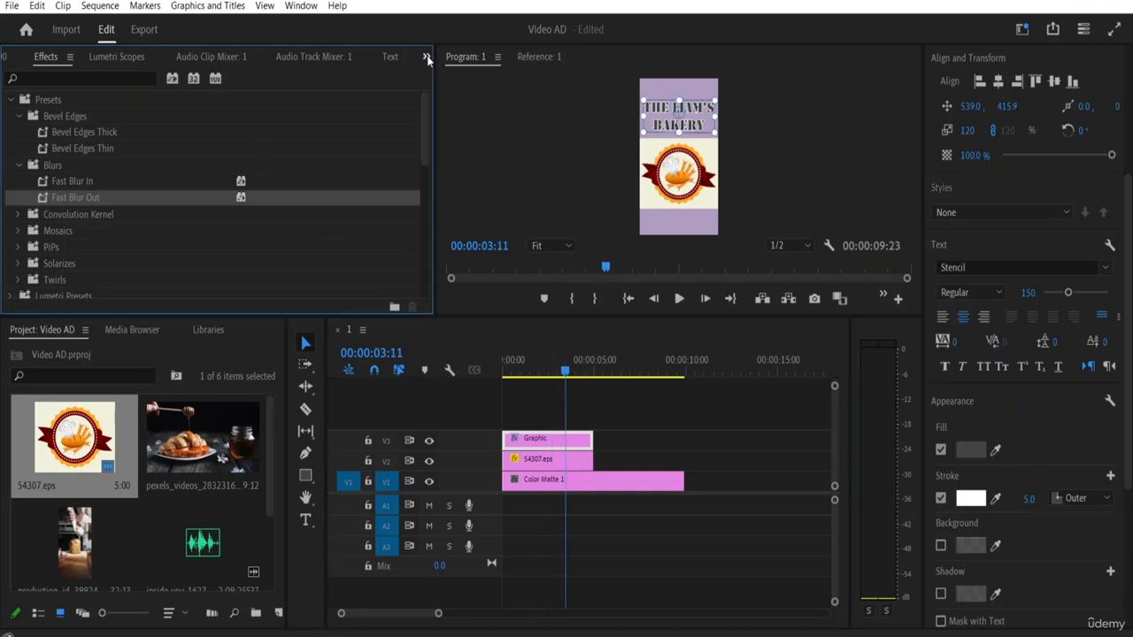
{"action": "left_click", "coordinate": [454, 239]}
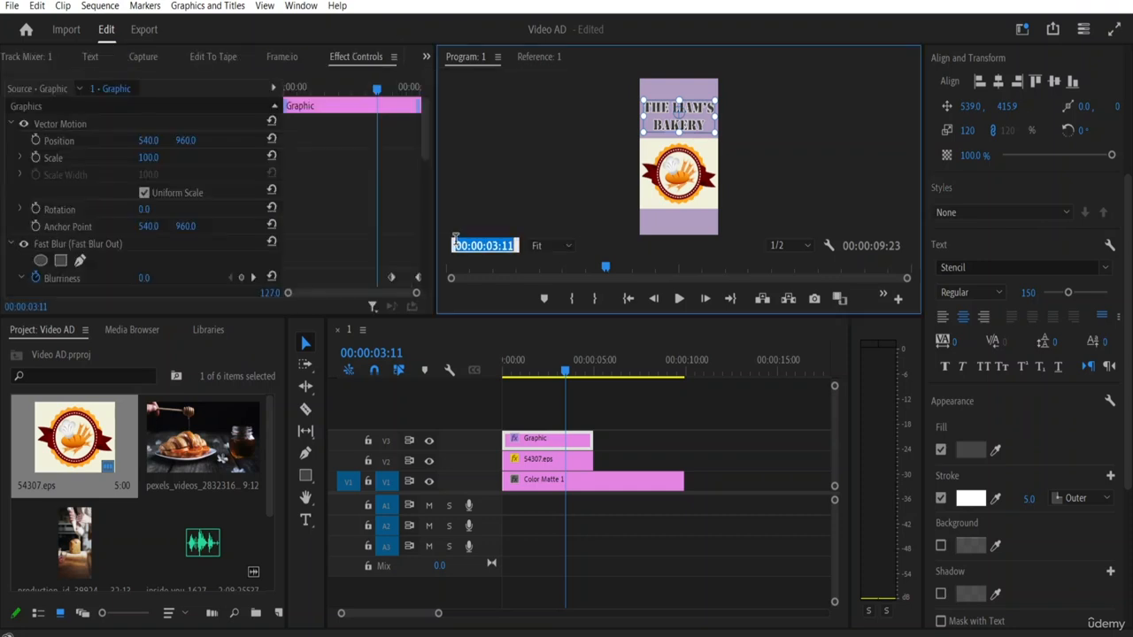
{"action": "mouse_move", "coordinate": [425, 147]}
{"action": "left_mouse_down"}
{"action": "mouse_move", "coordinate": [446, 294]}
{"action": "mouse_move", "coordinate": [427, 160]}
{"action": "left_mouse_up"}
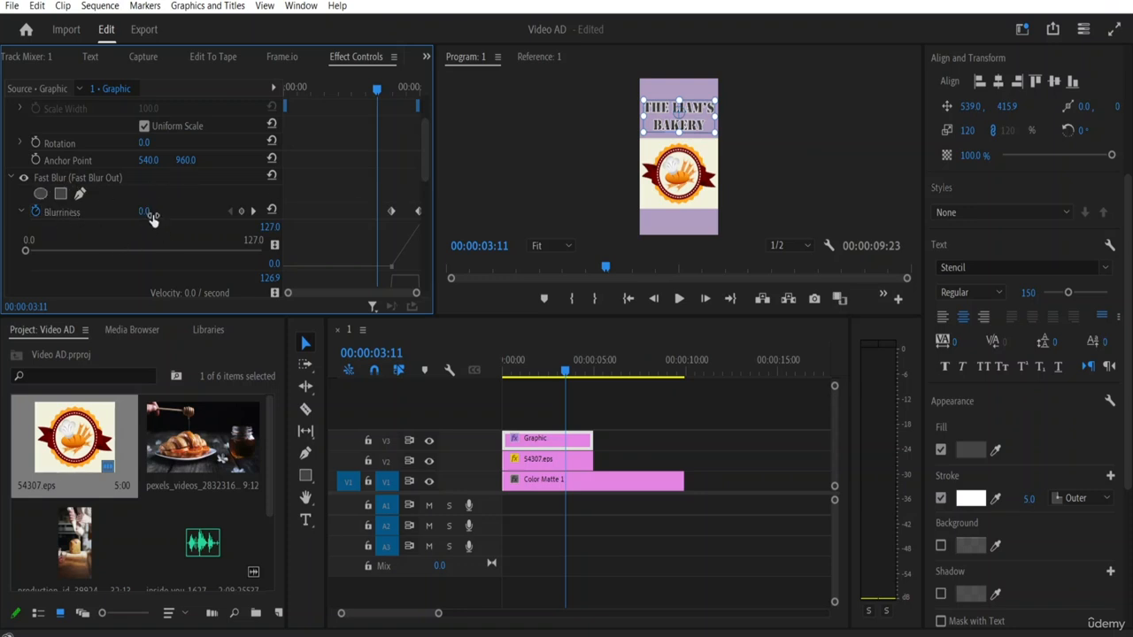
{"action": "left_click_drag", "start_coordinate": [144, 215], "coordinate": [312, 215]}
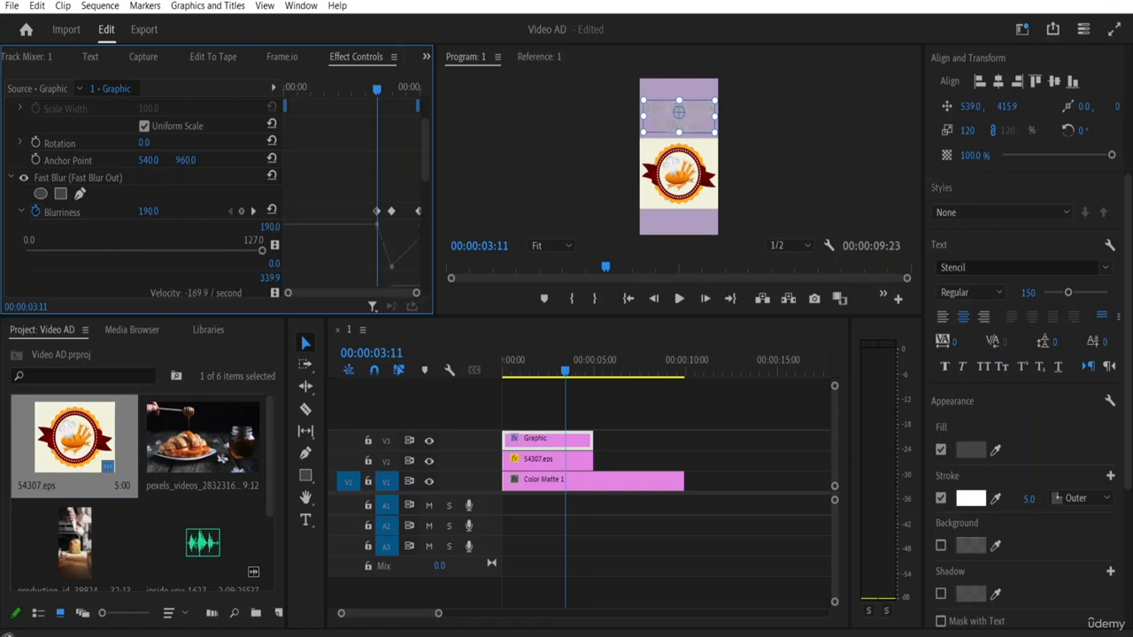
Return to the start of the sequence and examine the title graphic's Fast Blur settings and keyframes.
{"action": "left_click_drag", "start_coordinate": [312, 215], "coordinate": [148, 219]}
{"action": "left_click_drag", "start_coordinate": [377, 91], "coordinate": [207, 89]}
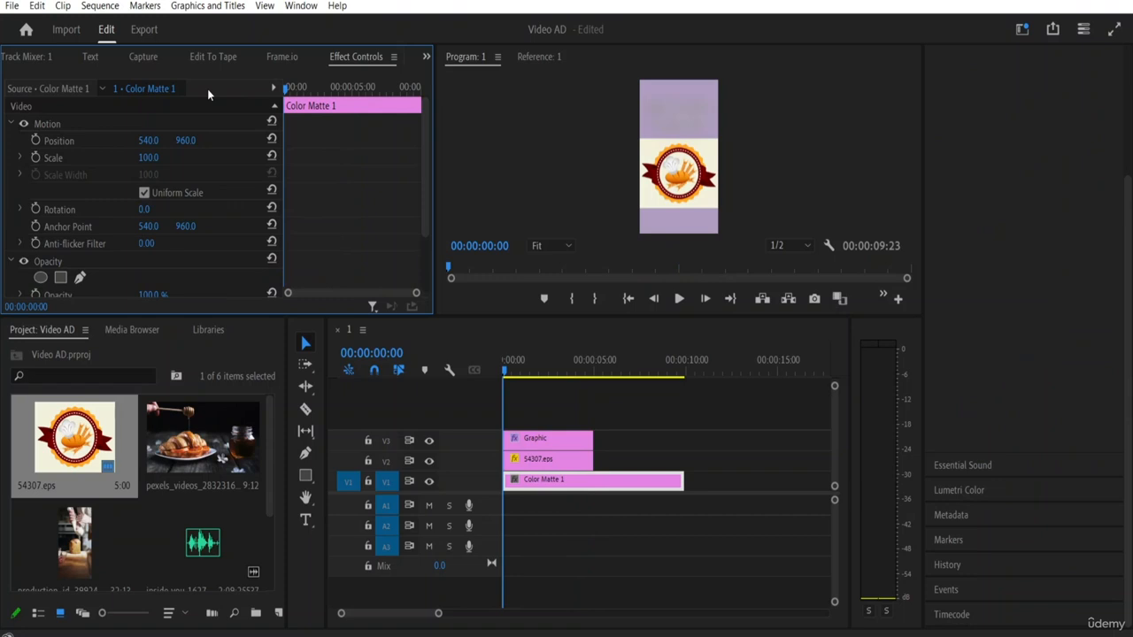
{"action": "left_click", "coordinate": [535, 441]}
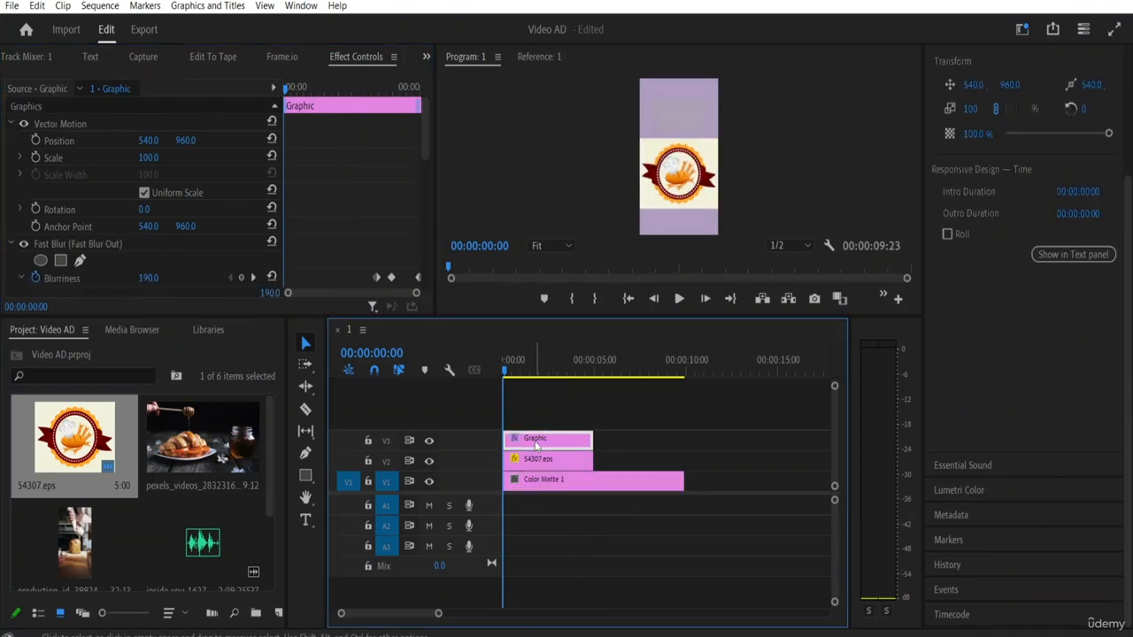
{"action": "left_click", "coordinate": [420, 127]}
{"action": "scroll", "coordinate": [424, 135], "scroll_direction": "down", "scroll_amount": 5}
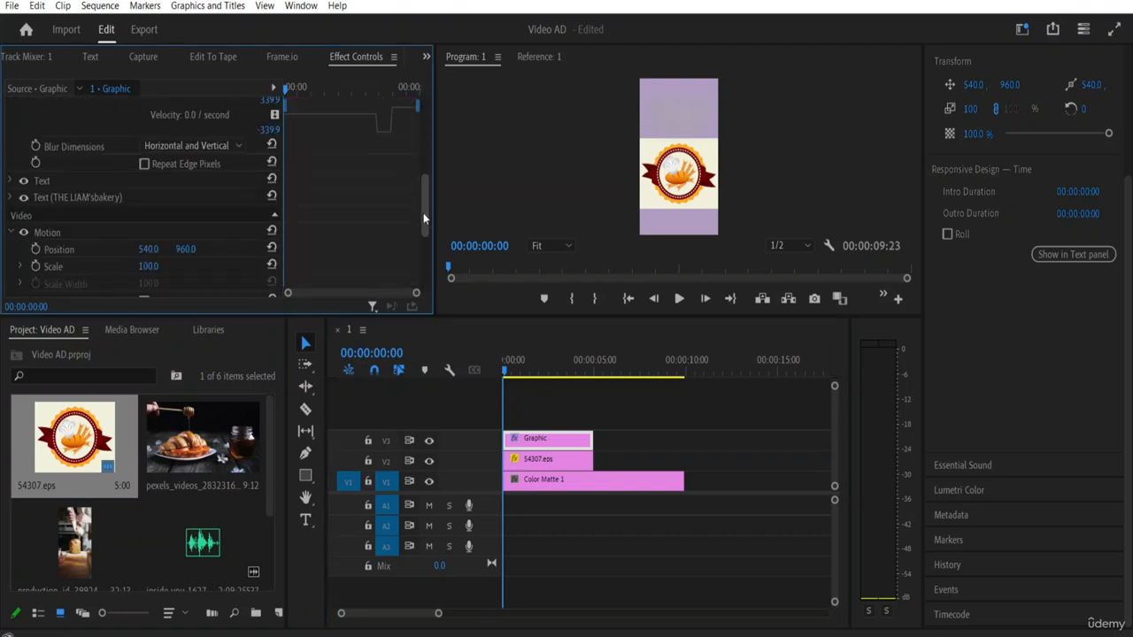
{"action": "scroll", "coordinate": [426, 186], "scroll_direction": "up", "scroll_amount": 3}
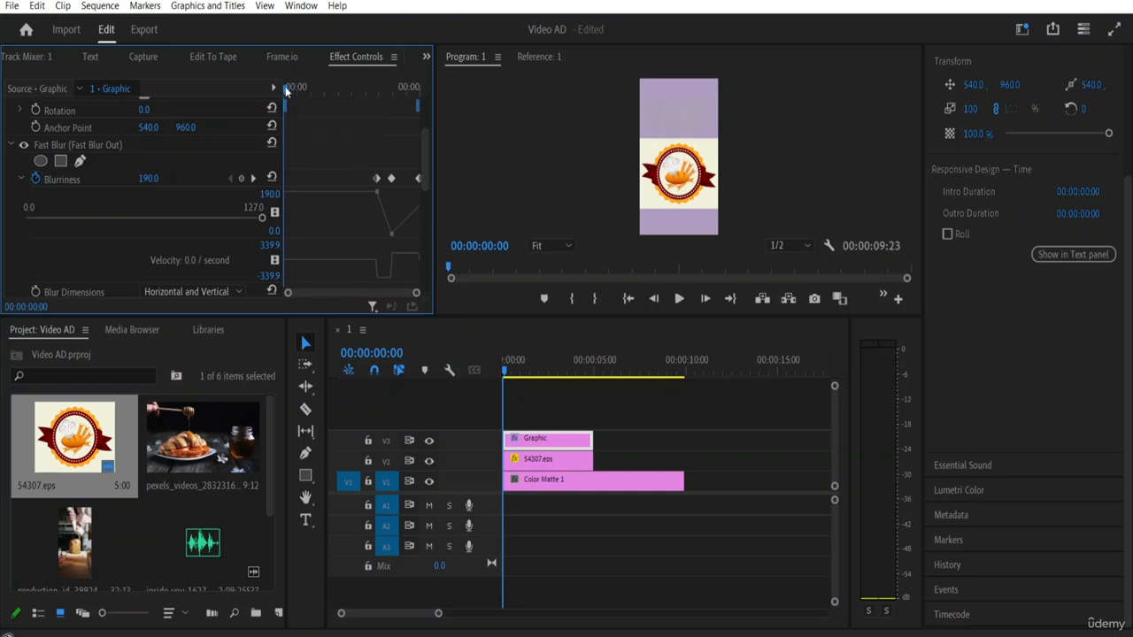
Set the Blurriness of the title graphic's Fast Blur to 0 at 00:00:02:02.
{"action": "left_click_drag", "start_coordinate": [290, 92], "coordinate": [249, 85]}
{"action": "key", "text": "space"}
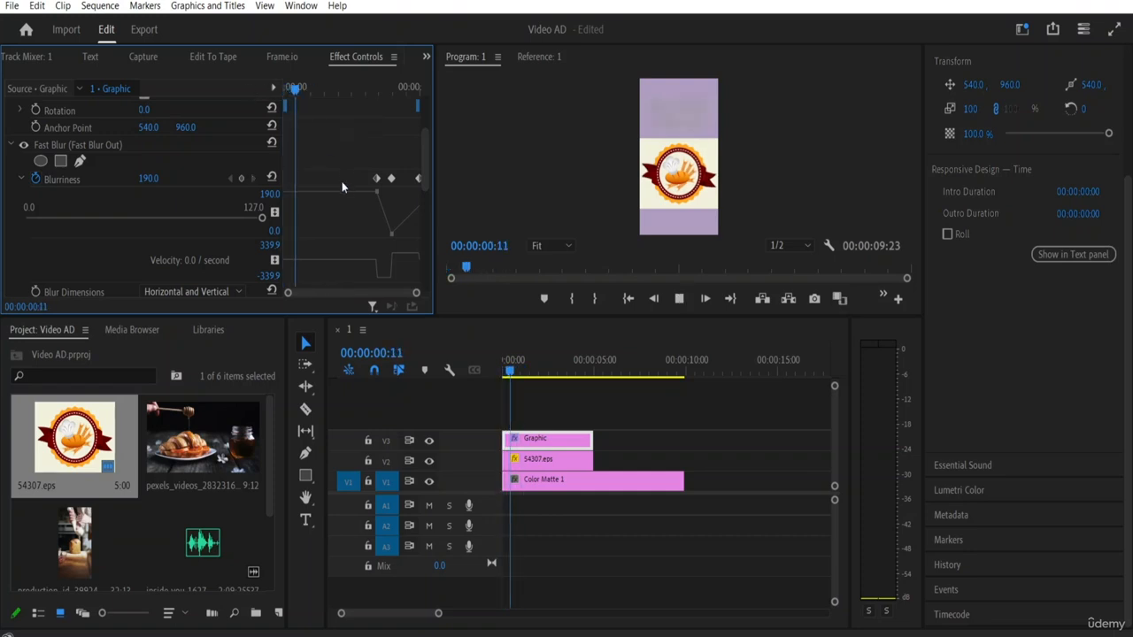
{"action": "key", "text": "space"}
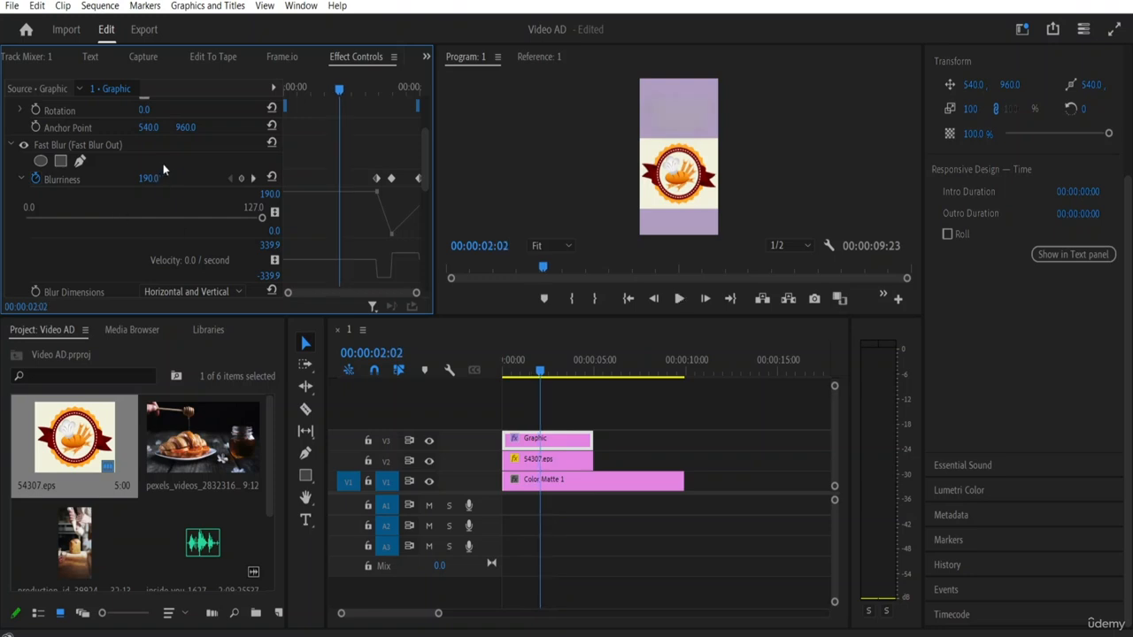
{"action": "left_click", "coordinate": [149, 178]}
{"action": "type", "text": "0"}
{"action": "key", "text": "Return"}
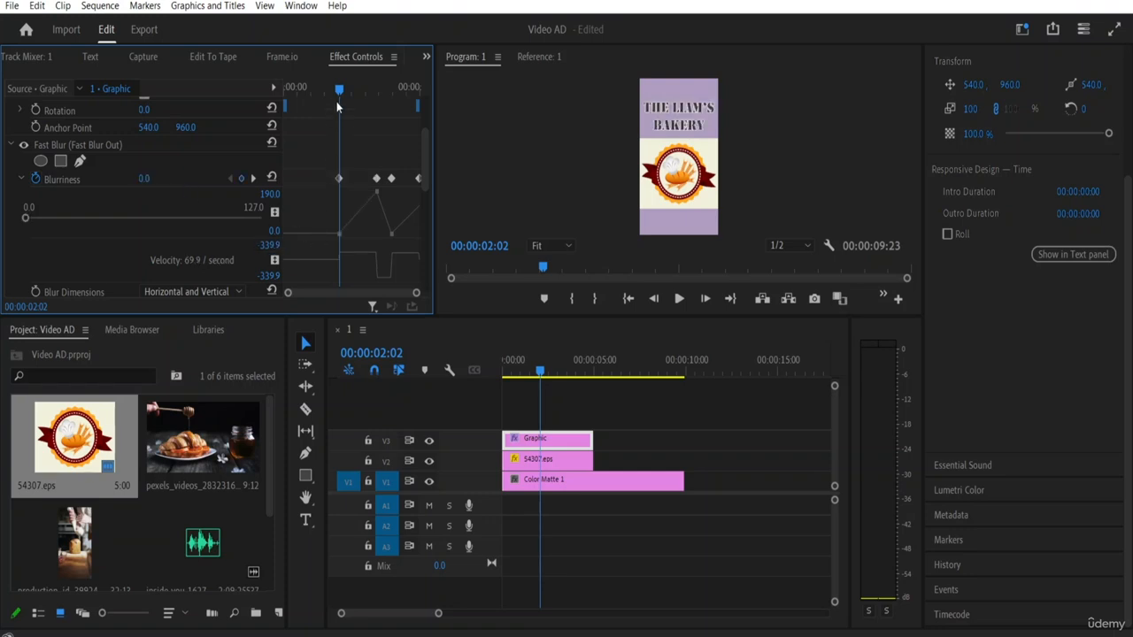
Play the sequence from the start to preview the title blurring out over the logo.
{"action": "left_click_drag", "start_coordinate": [332, 90], "coordinate": [240, 111]}
{"action": "key", "text": "space"}
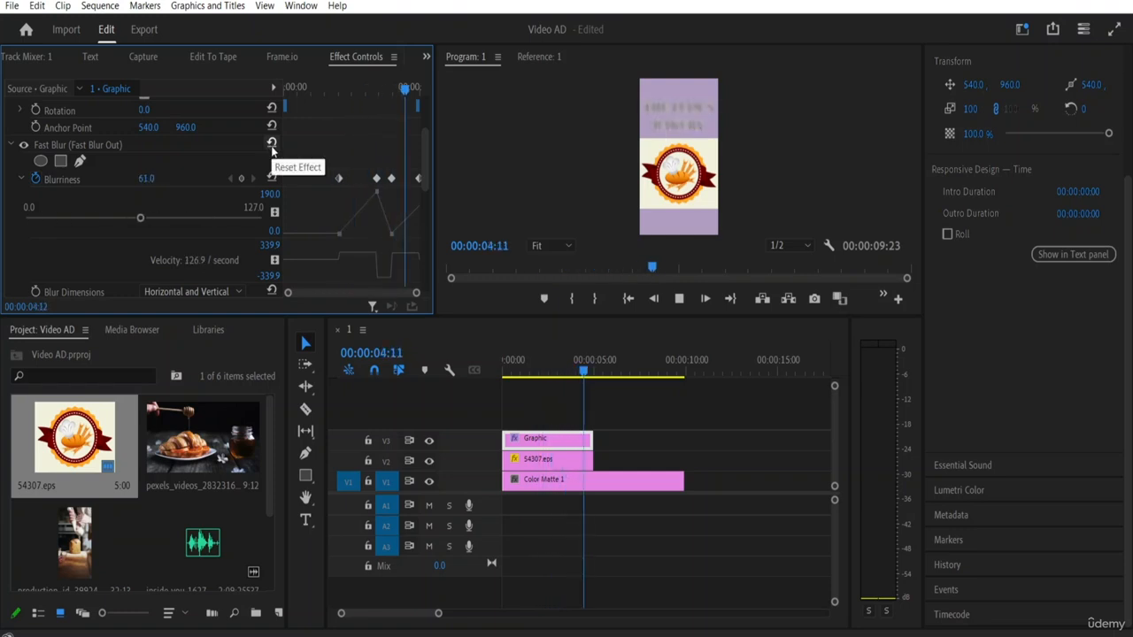
{"action": "key", "text": "space"}
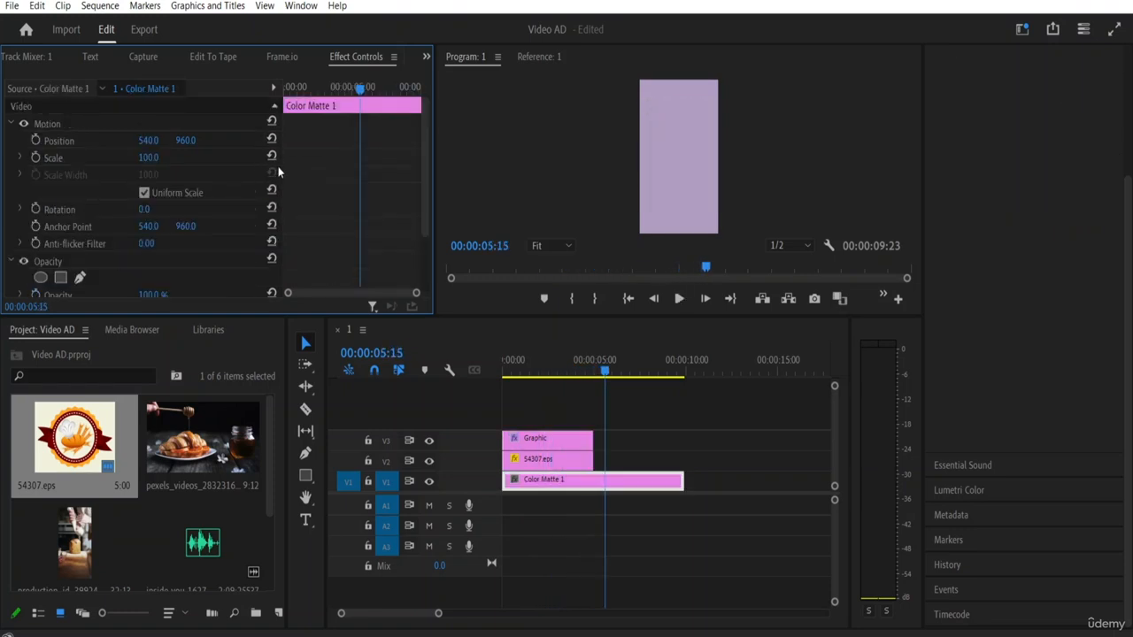
{"action": "left_click_drag", "start_coordinate": [361, 91], "coordinate": [197, 100]}
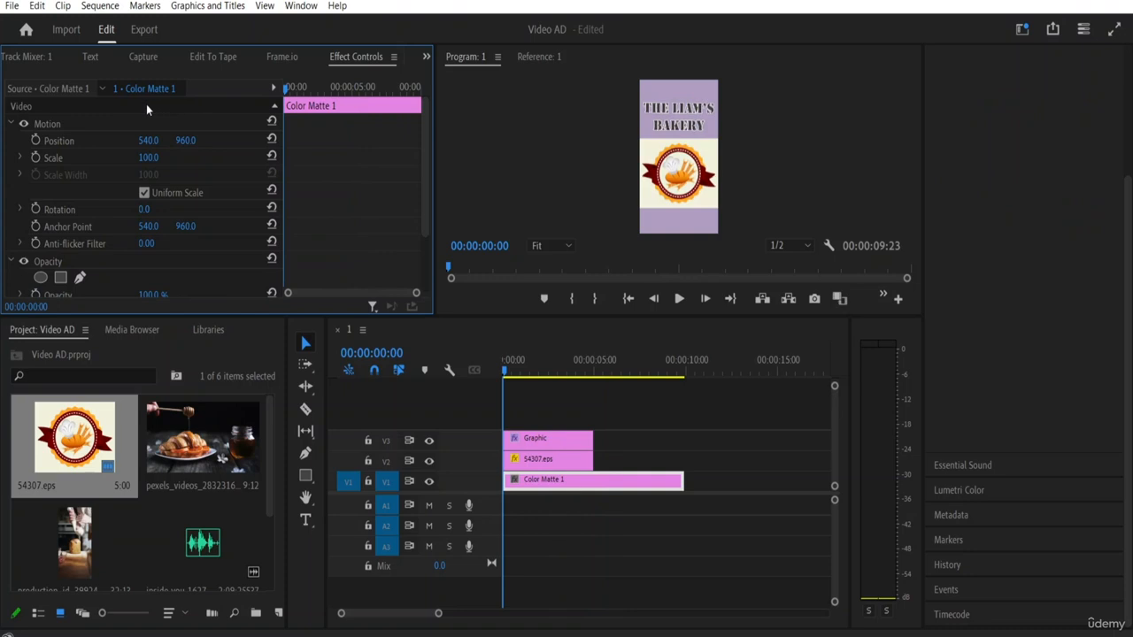
{"action": "key", "text": "space"}
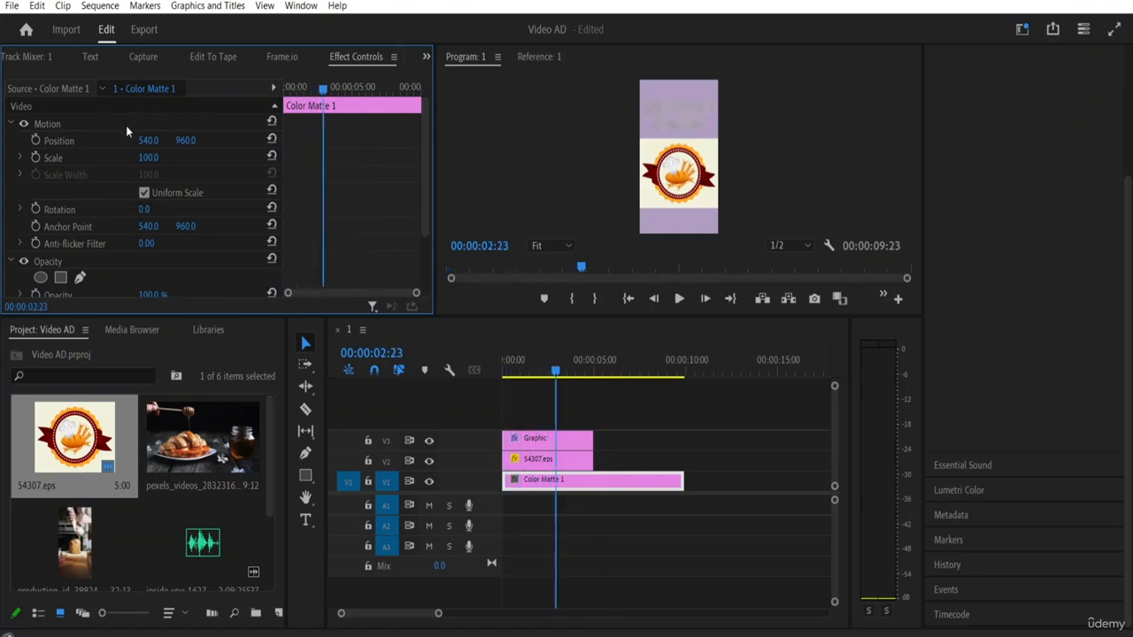
{"action": "key", "text": "space"}
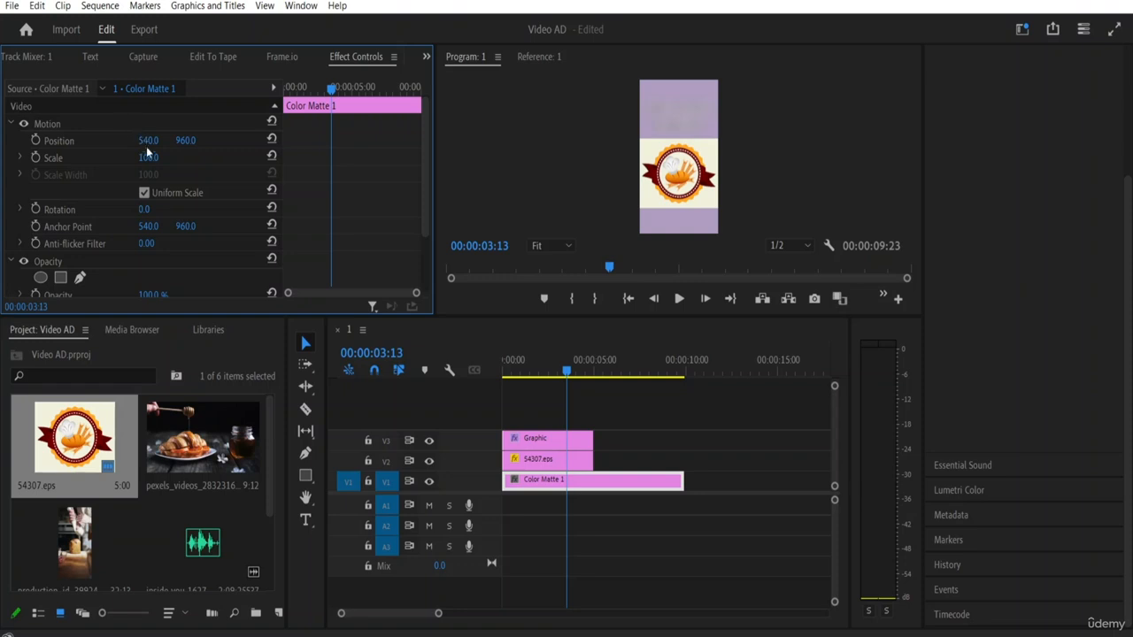
Split the title graphic and 54307.eps clips at 00:00:03:12 and delete the parts after the cut.
{"action": "left_click", "coordinate": [571, 374]}
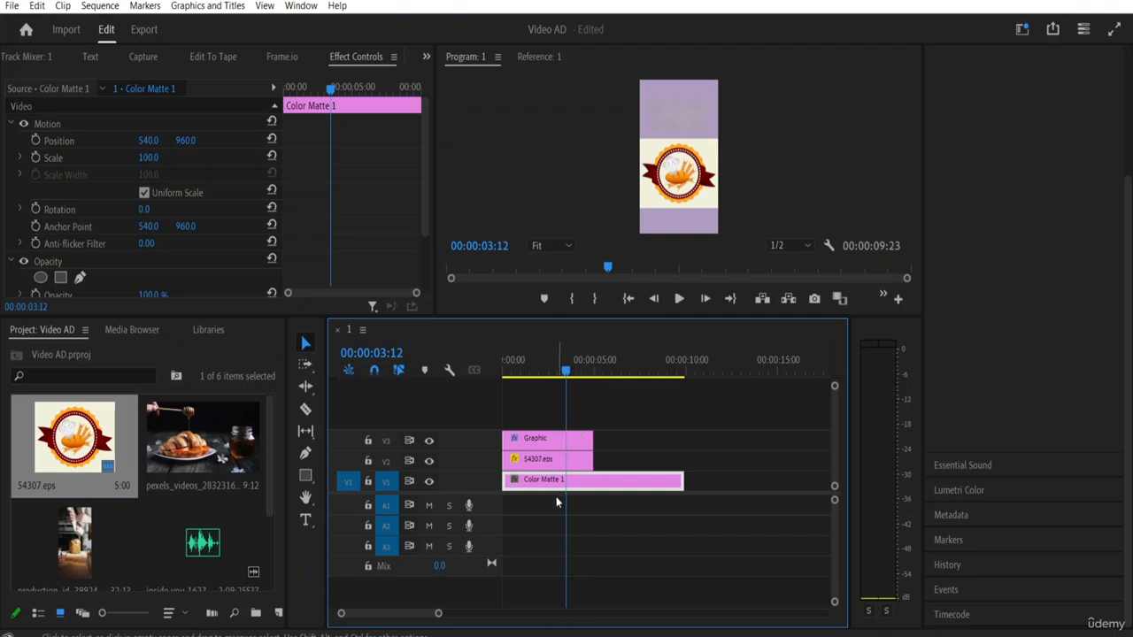
{"action": "left_click", "coordinate": [305, 409]}
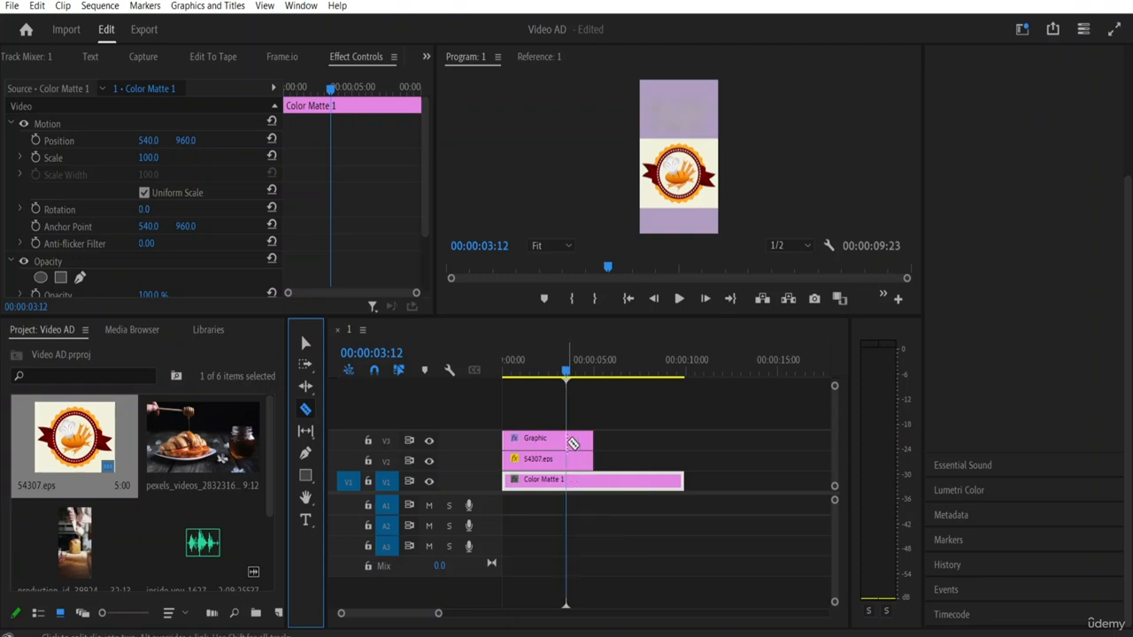
{"action": "left_click", "coordinate": [573, 443]}
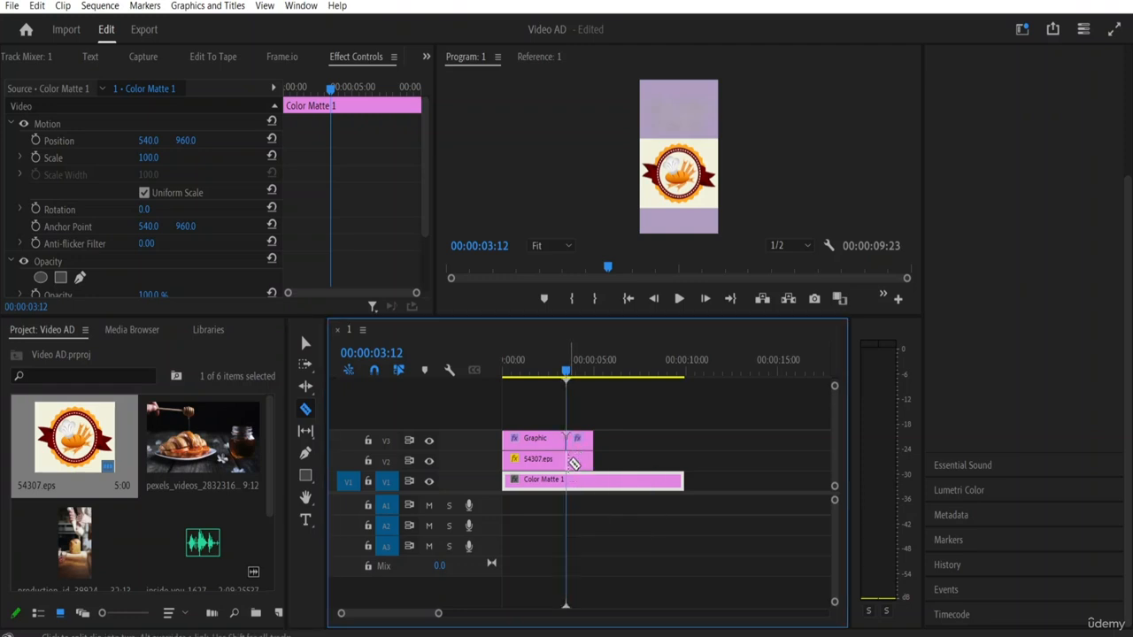
{"action": "left_click", "coordinate": [574, 460]}
{"action": "left_click", "coordinate": [306, 344]}
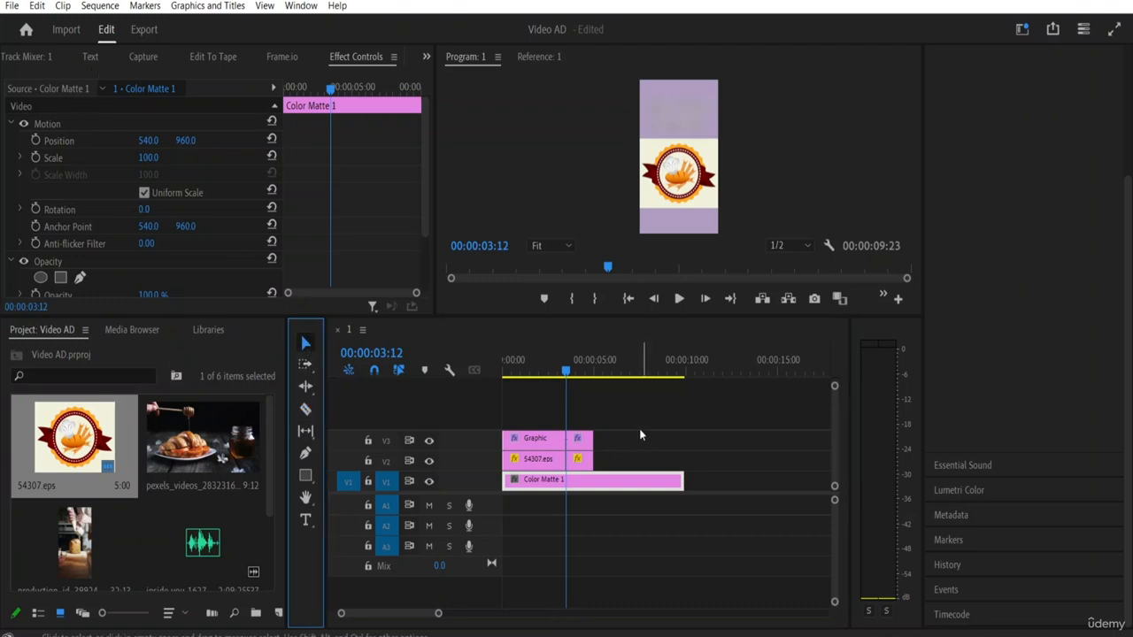
{"action": "left_click_drag", "start_coordinate": [642, 424], "coordinate": [594, 481]}
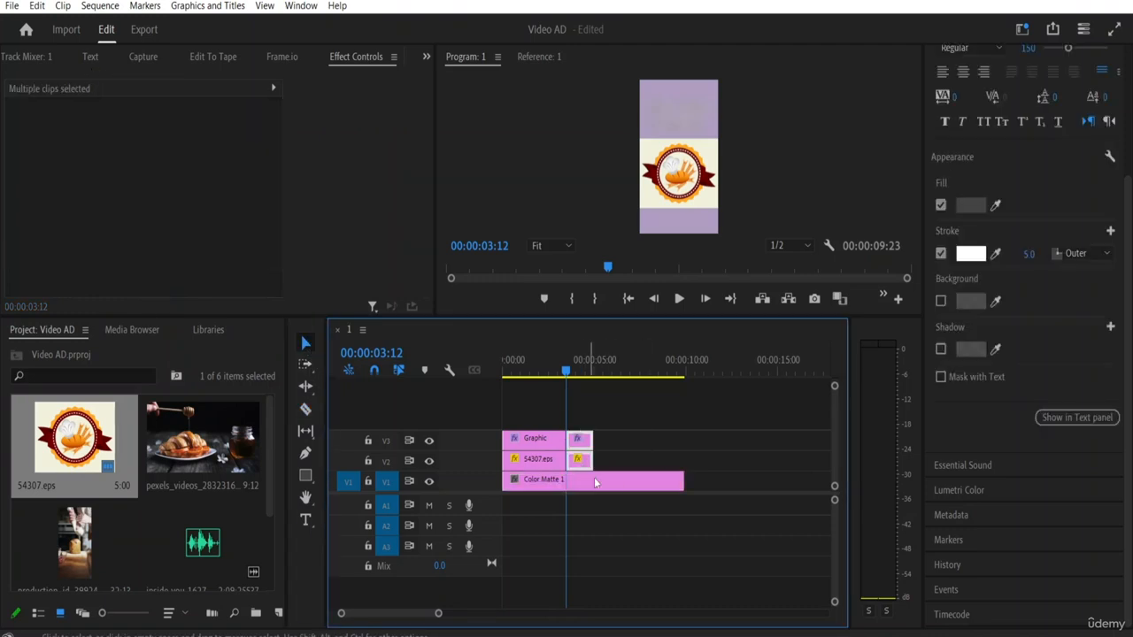
{"action": "key", "text": "Delete"}
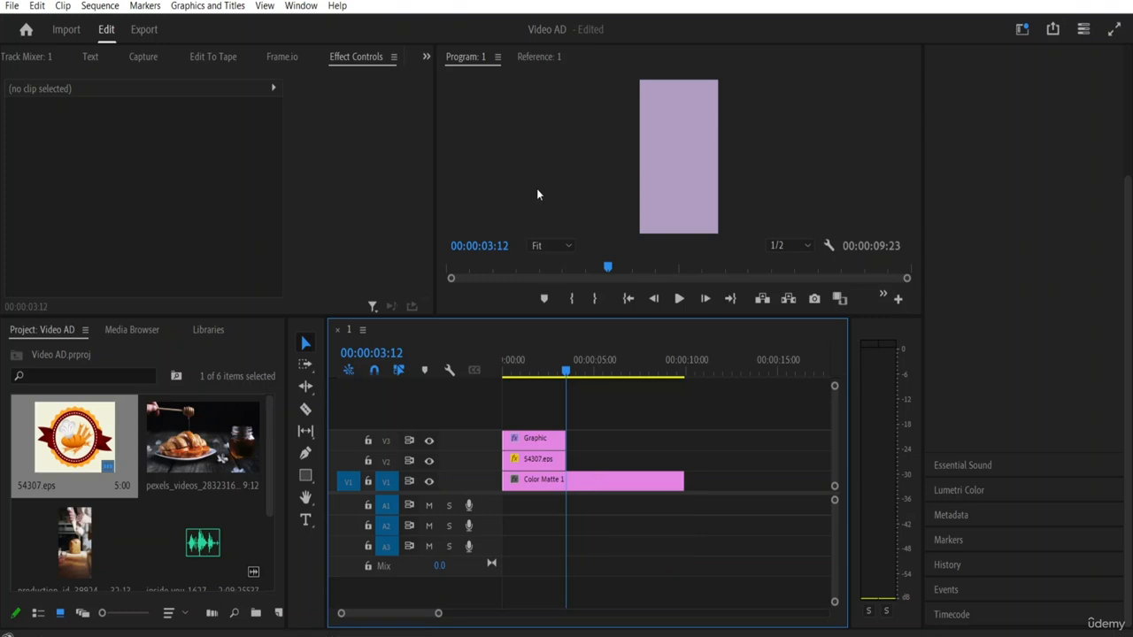
Play the sequence from the start to check where the shortened title and logo clips end.
{"action": "left_click_drag", "start_coordinate": [565, 375], "coordinate": [428, 360]}
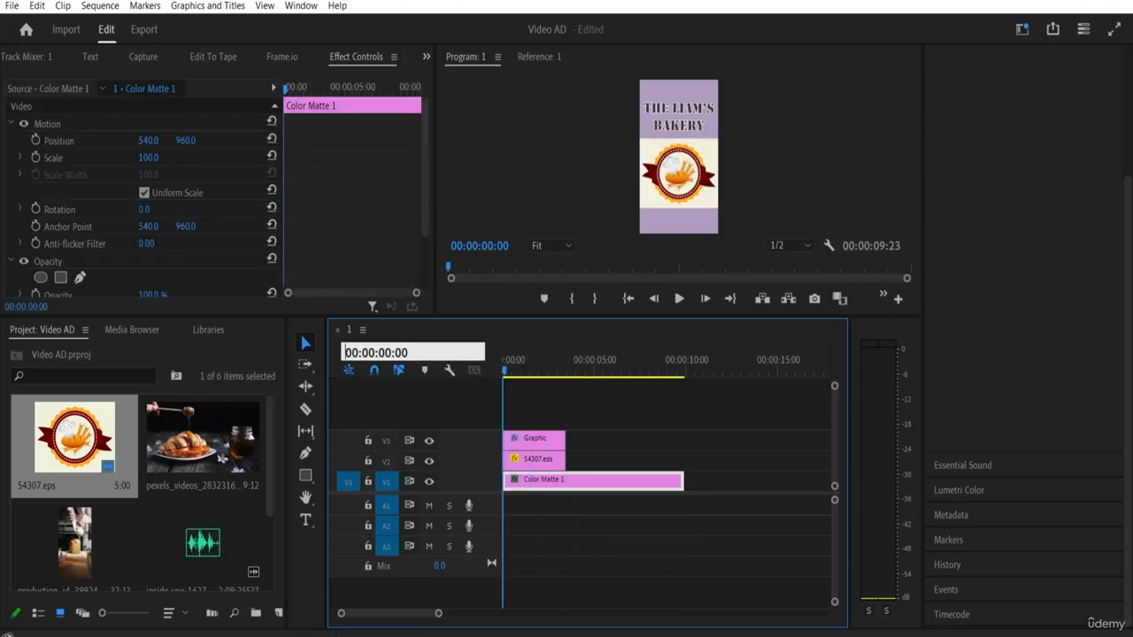
{"action": "left_click", "coordinate": [519, 392]}
{"action": "key", "text": "space"}
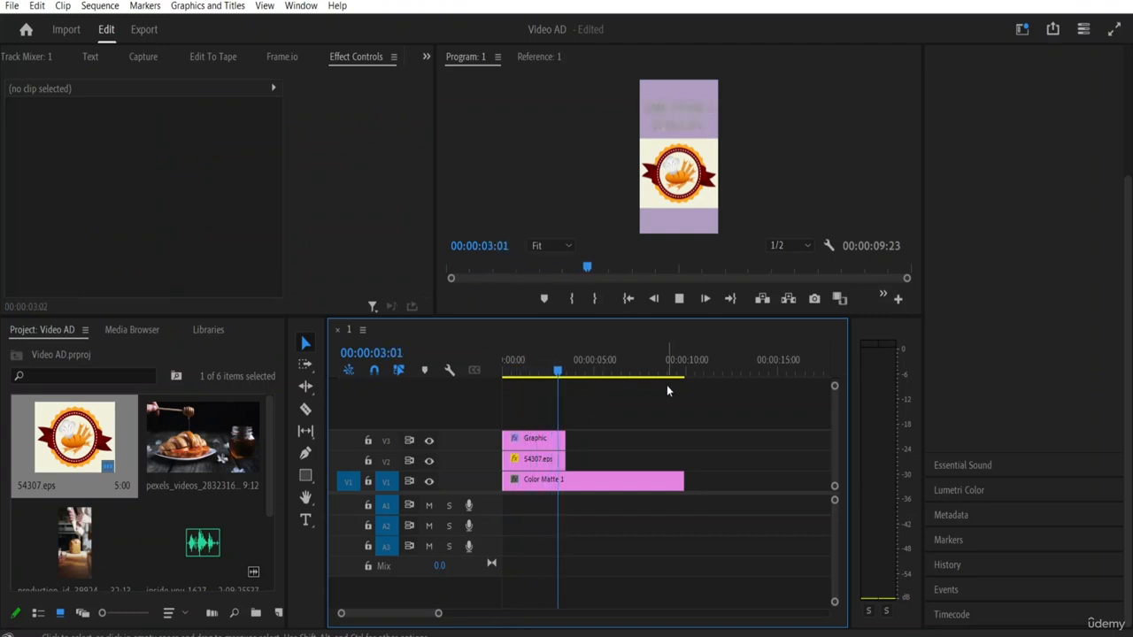
Split the Color Matte 1 clip on V1 where the title and logo clips end, and delete the remainder.
{"action": "left_click", "coordinate": [588, 482]}
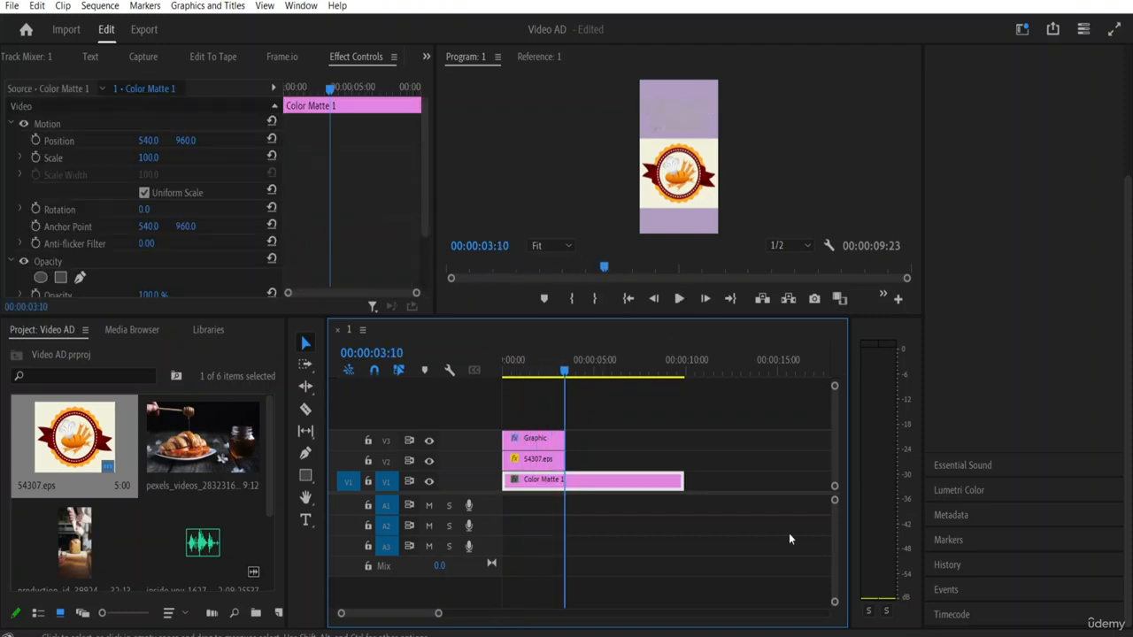
{"action": "left_click", "coordinate": [306, 409]}
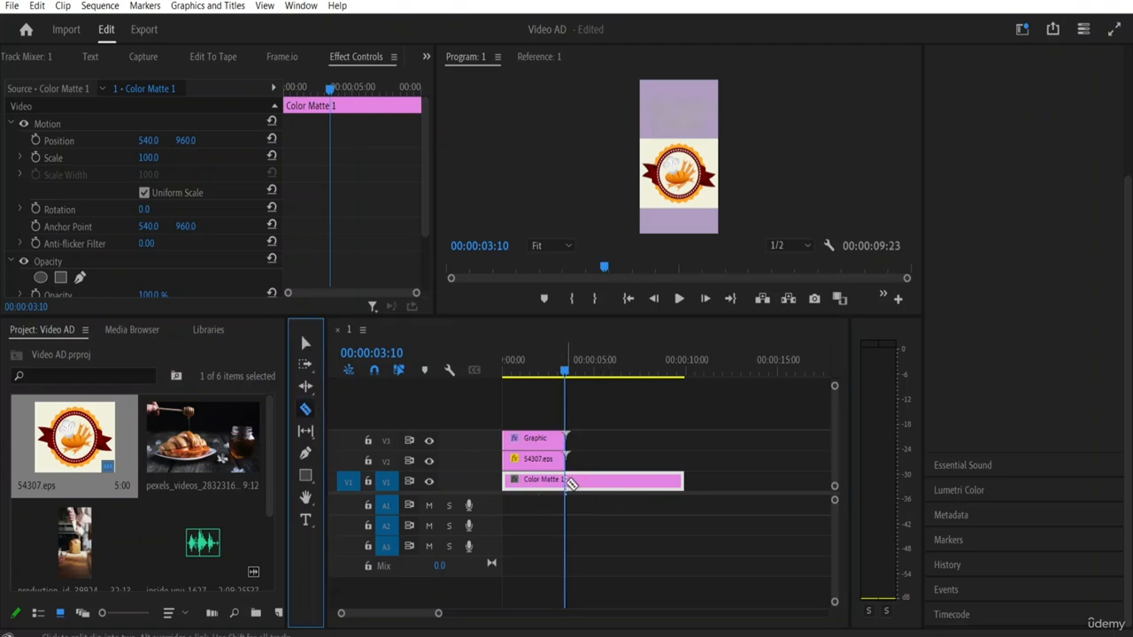
{"action": "left_click", "coordinate": [569, 481]}
{"action": "left_click", "coordinate": [569, 483]}
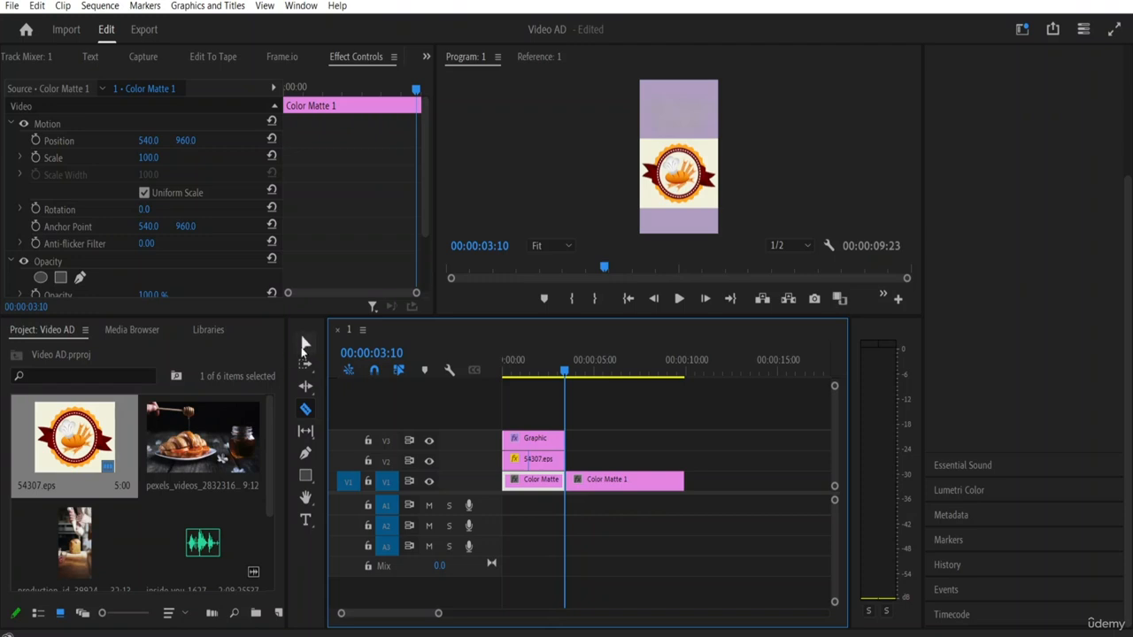
{"action": "left_click", "coordinate": [306, 344]}
{"action": "left_click", "coordinate": [629, 483]}
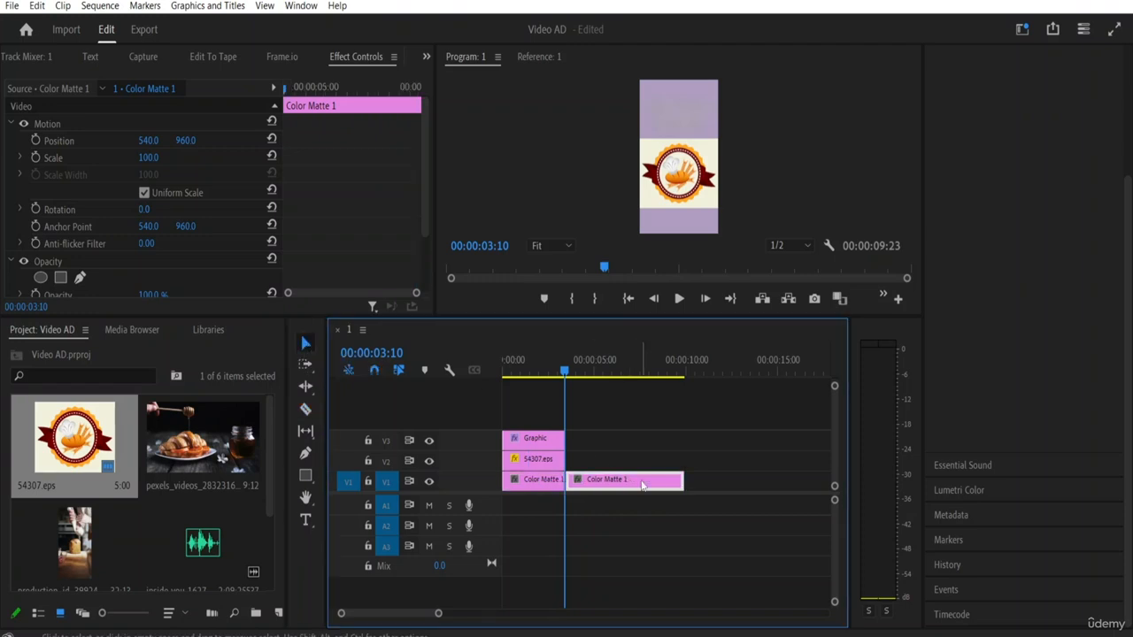
{"action": "key", "text": "Delete"}
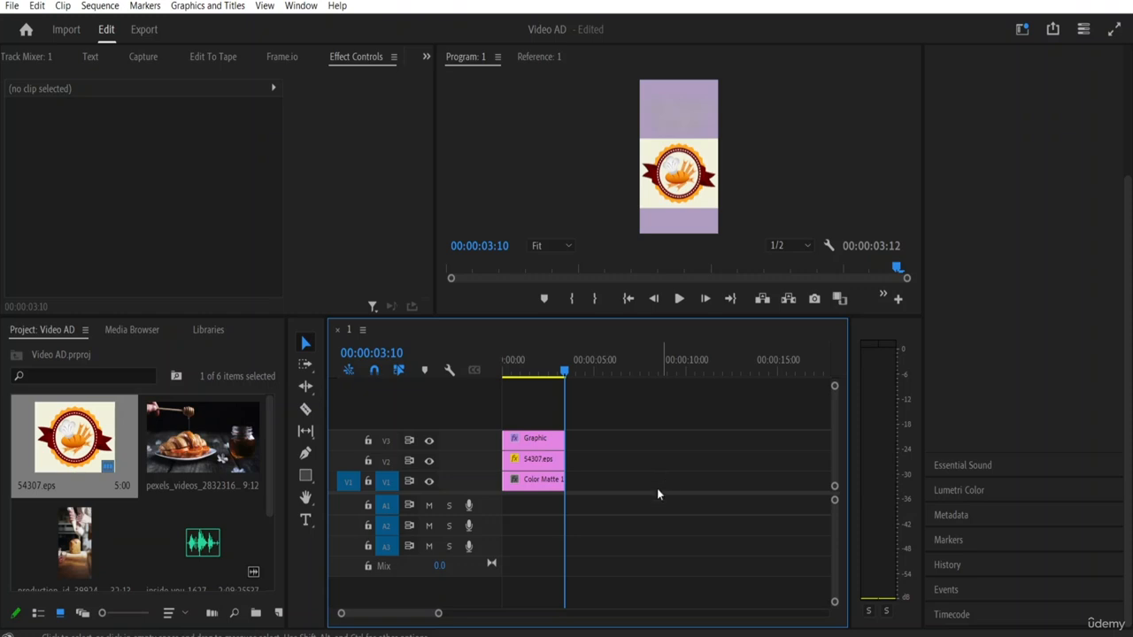
Create a near-white 1080 x 1920 color matte at 25.00 fps and name it Color Matte 2.
{"action": "left_click", "coordinate": [555, 483]}
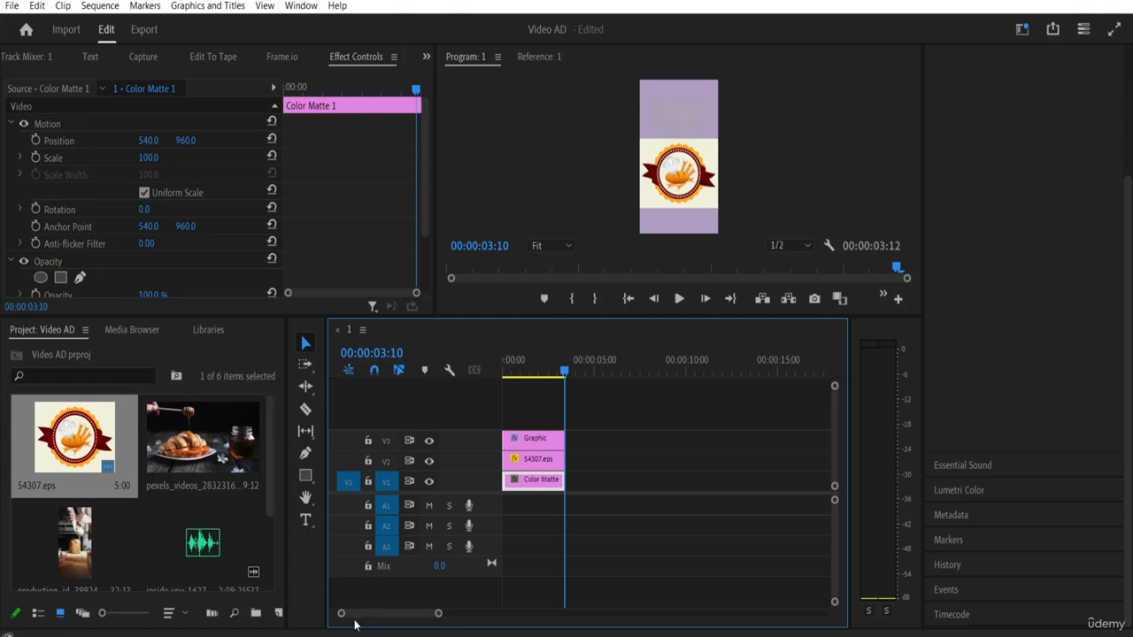
{"action": "left_click", "coordinate": [279, 613]}
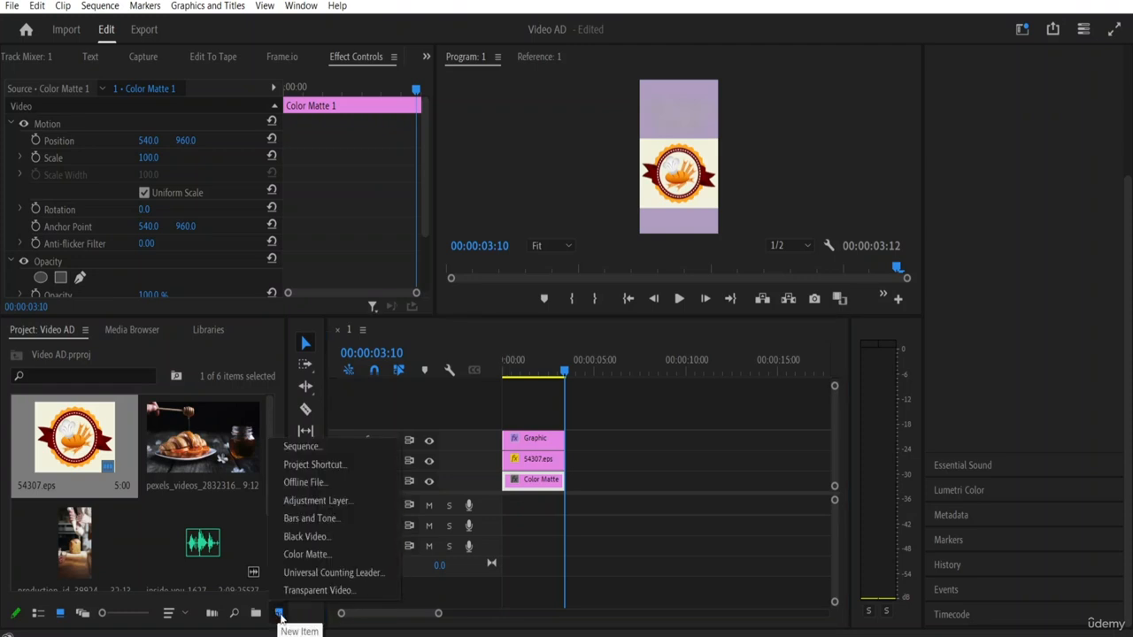
{"action": "left_click", "coordinate": [306, 554]}
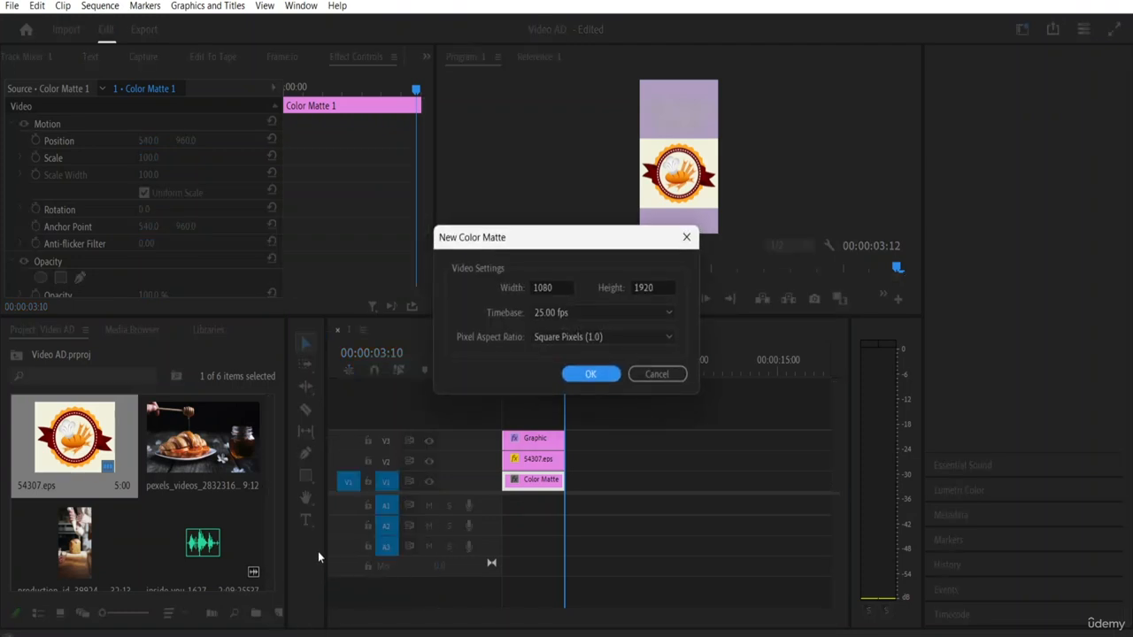
{"action": "left_click", "coordinate": [591, 374]}
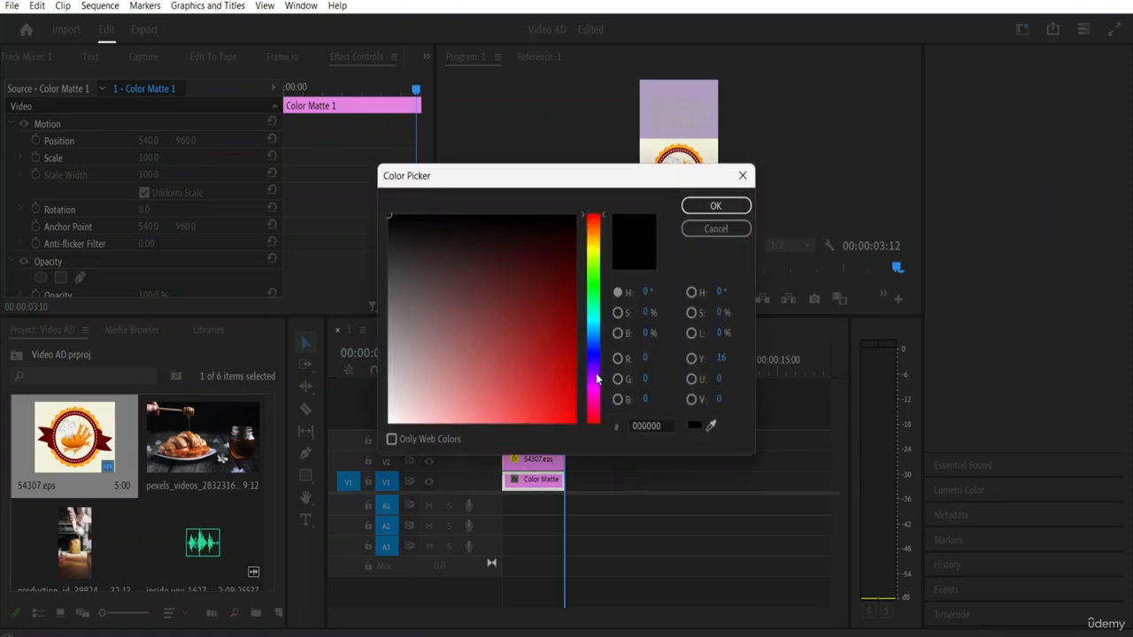
{"action": "left_click_drag", "start_coordinate": [388, 216], "coordinate": [395, 469]}
{"action": "left_click", "coordinate": [715, 207]}
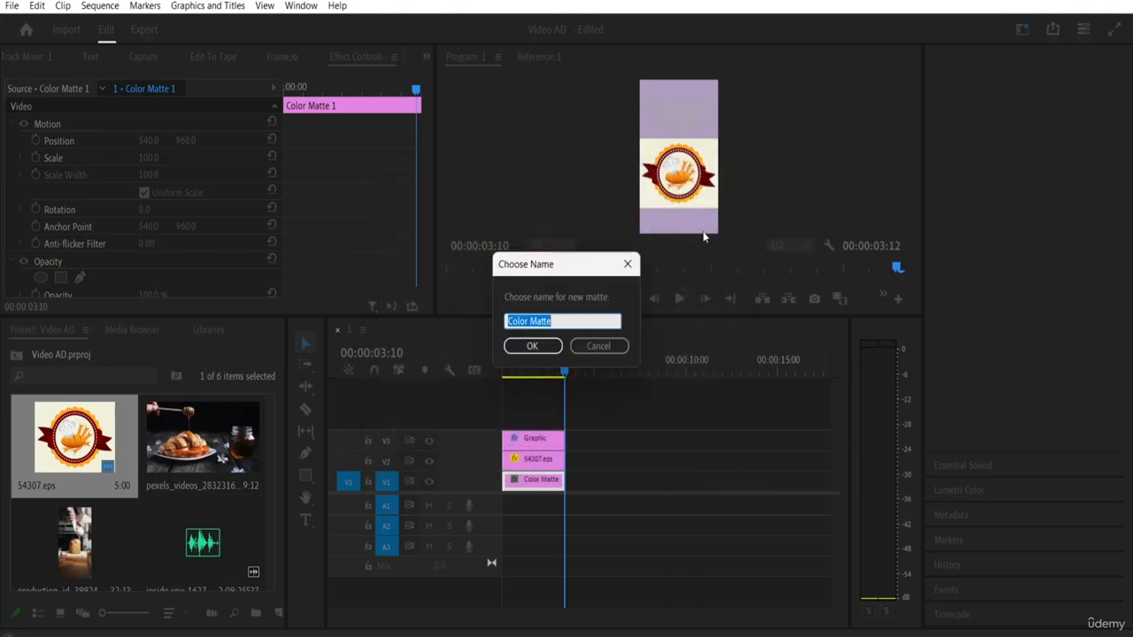
{"action": "double_click", "coordinate": [555, 322]}
{"action": "left_click", "coordinate": [579, 319]}
{"action": "type", "text": "2"}
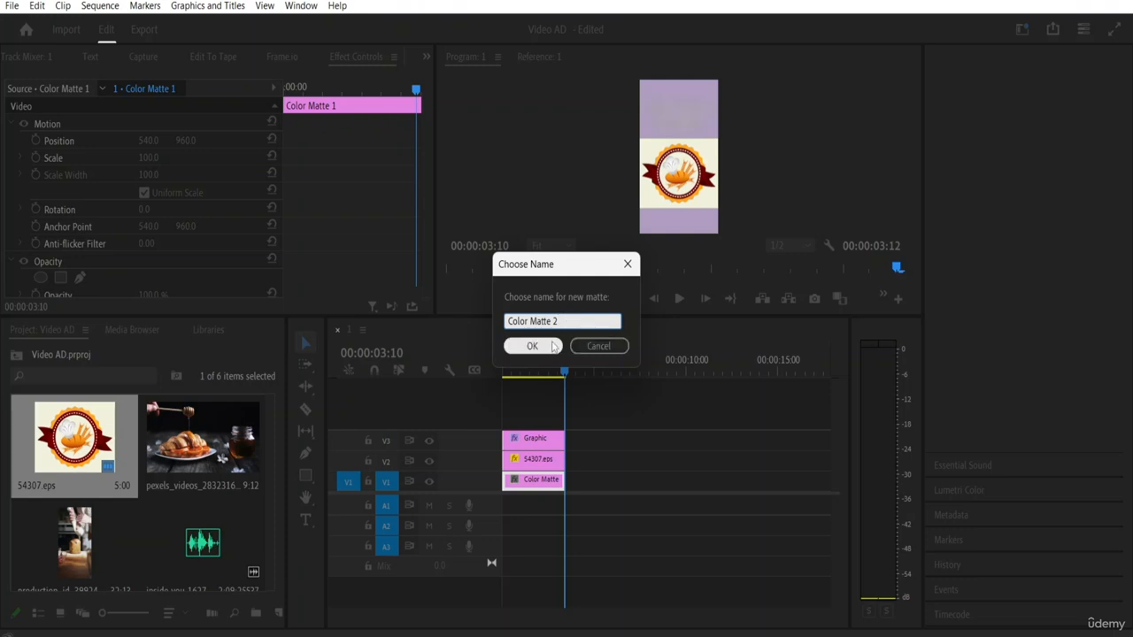
{"action": "left_click", "coordinate": [535, 345]}
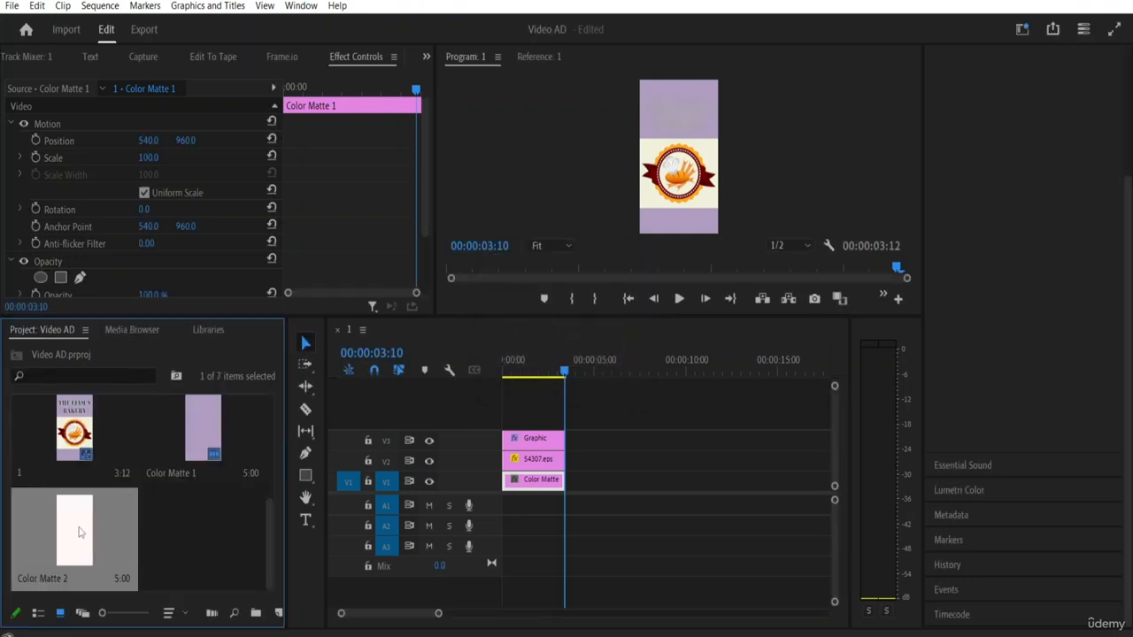
Place Color Matte 2 on V1 directly after the Color Matte 1 clip and show its frame at 00:00:04:03.
{"action": "left_click_drag", "start_coordinate": [176, 513], "coordinate": [577, 487]}
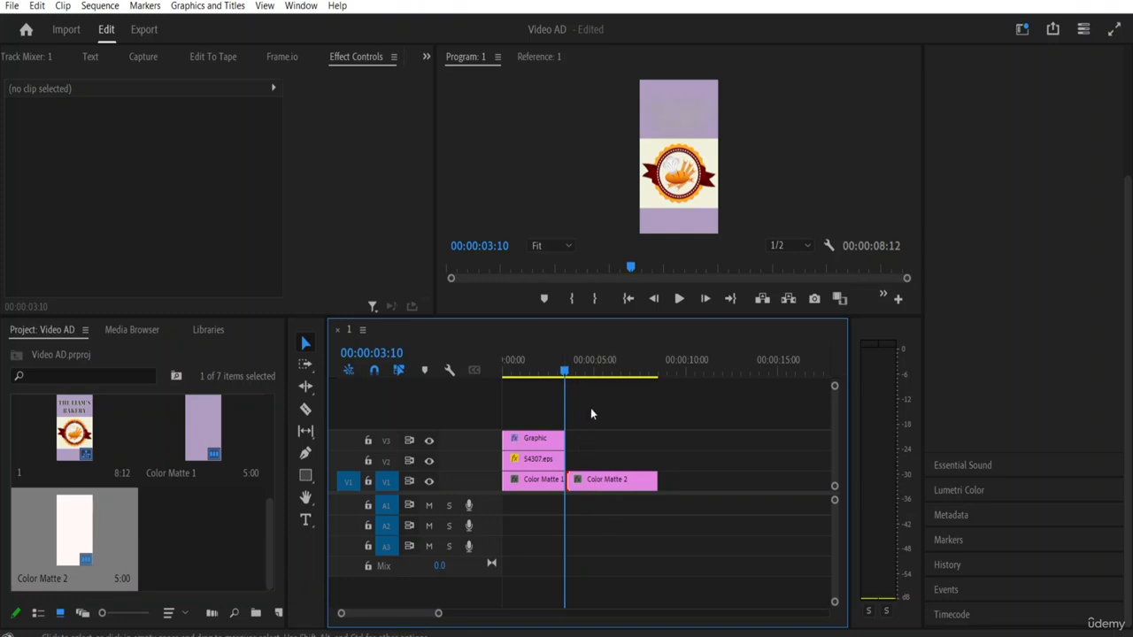
{"action": "double_click", "coordinate": [629, 487]}
{"action": "left_click", "coordinate": [706, 230]}
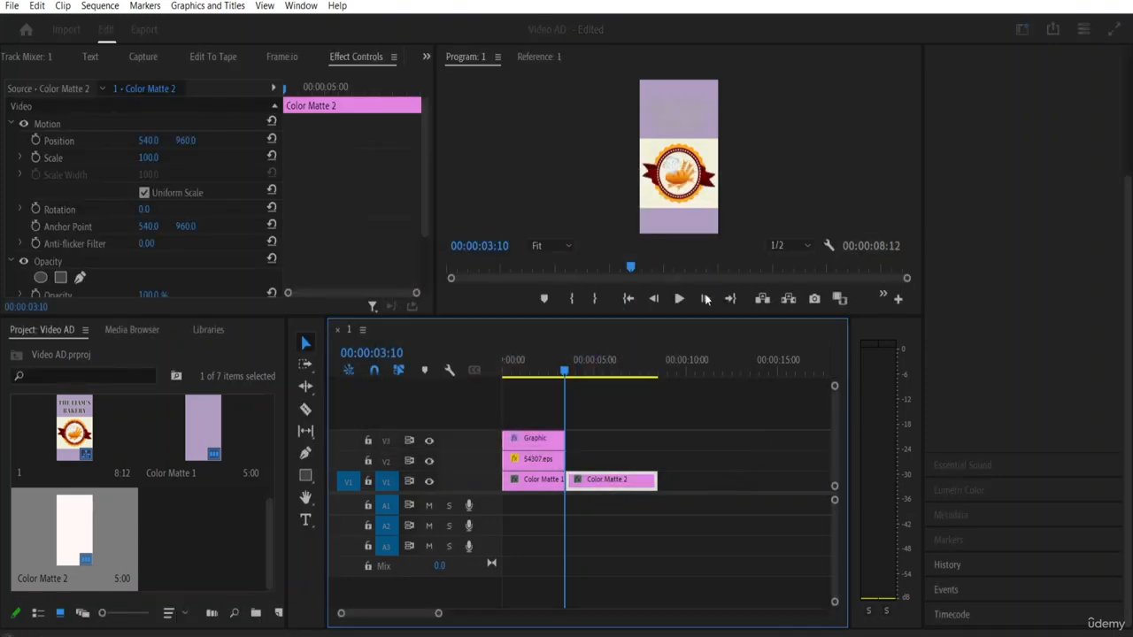
{"action": "left_click_drag", "start_coordinate": [567, 376], "coordinate": [578, 371]}
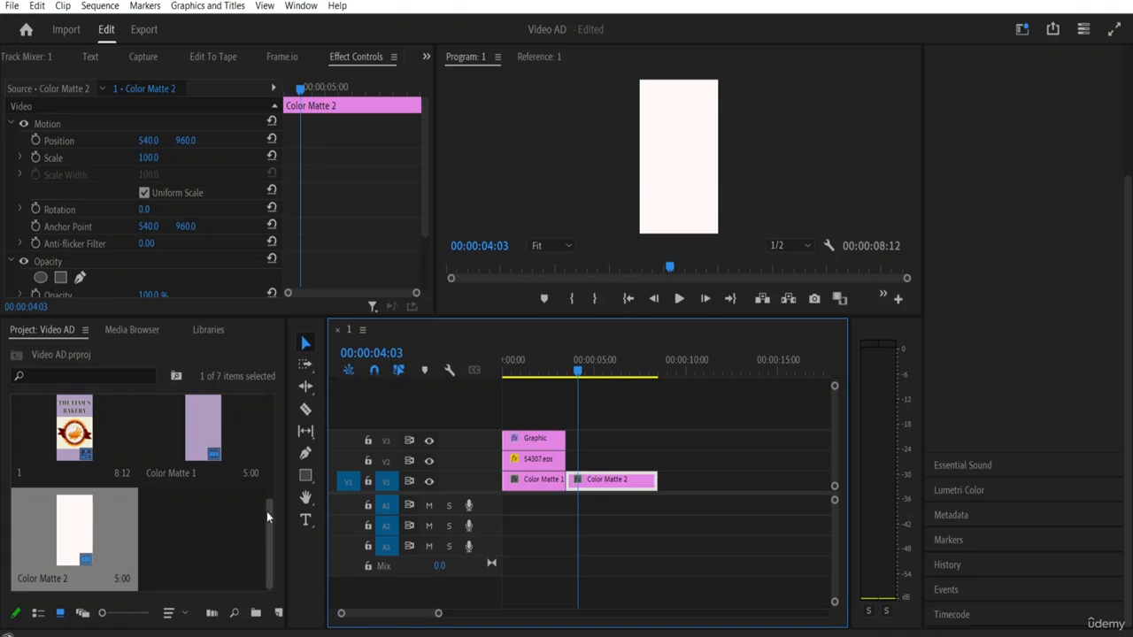
{"action": "left_click_drag", "start_coordinate": [267, 512], "coordinate": [260, 421]}
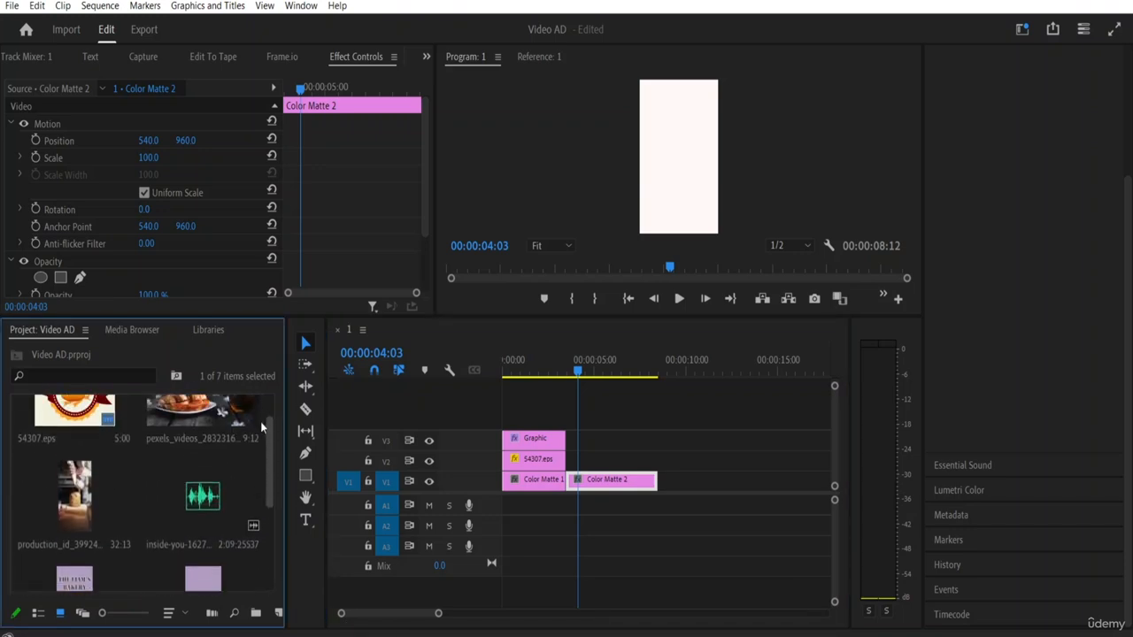
{"action": "left_click", "coordinate": [75, 511]}
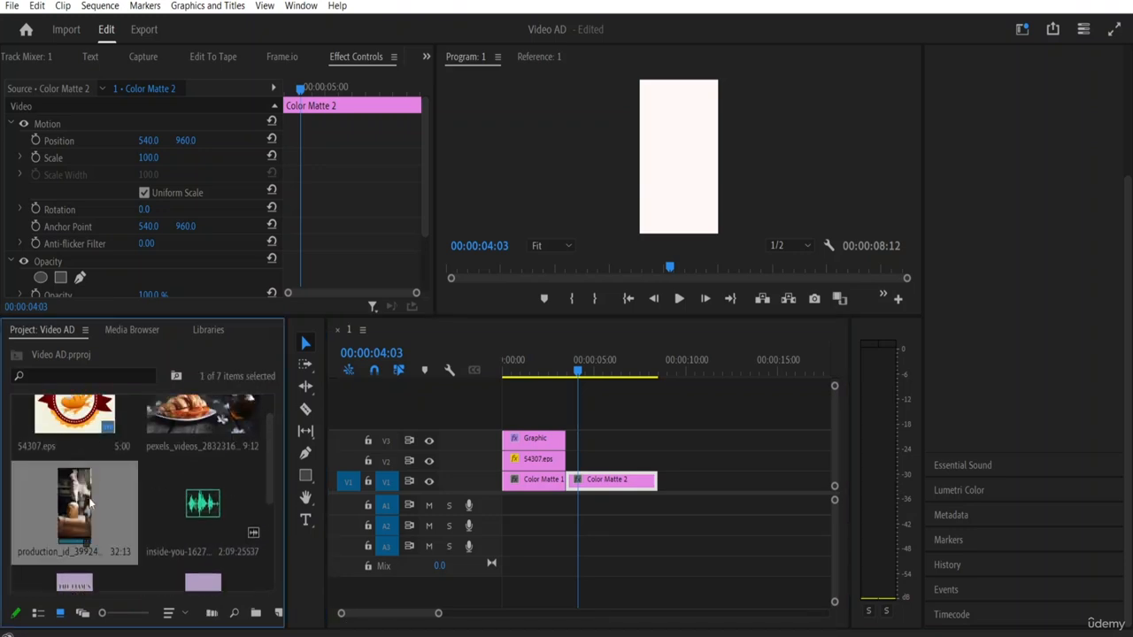
{"action": "double_click", "coordinate": [80, 504]}
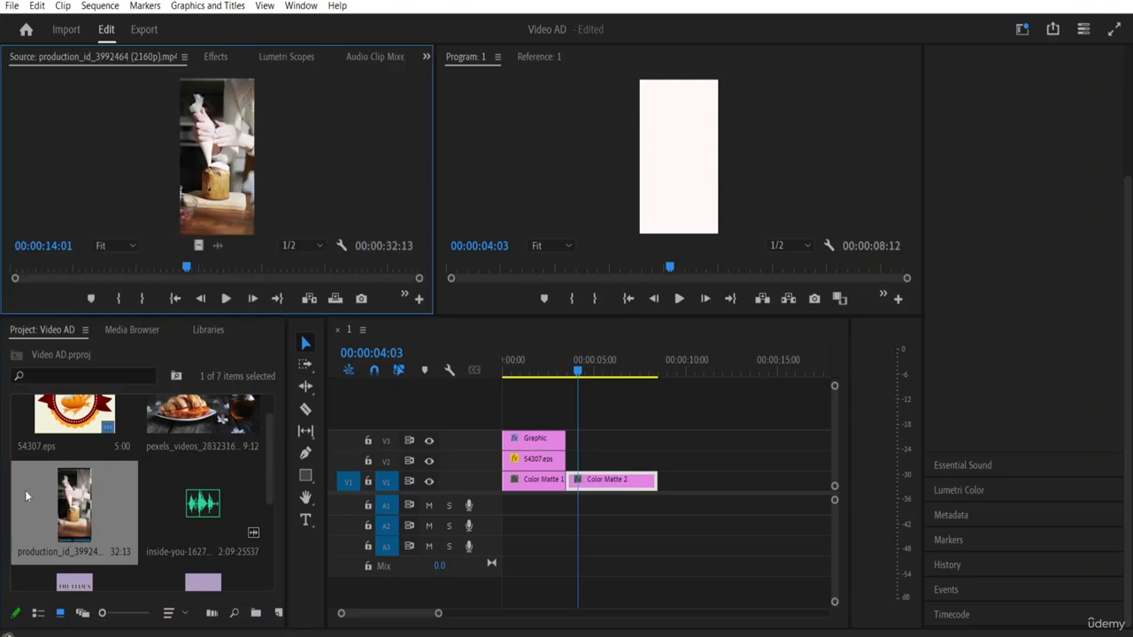
{"action": "left_click_drag", "start_coordinate": [75, 512], "coordinate": [572, 461]}
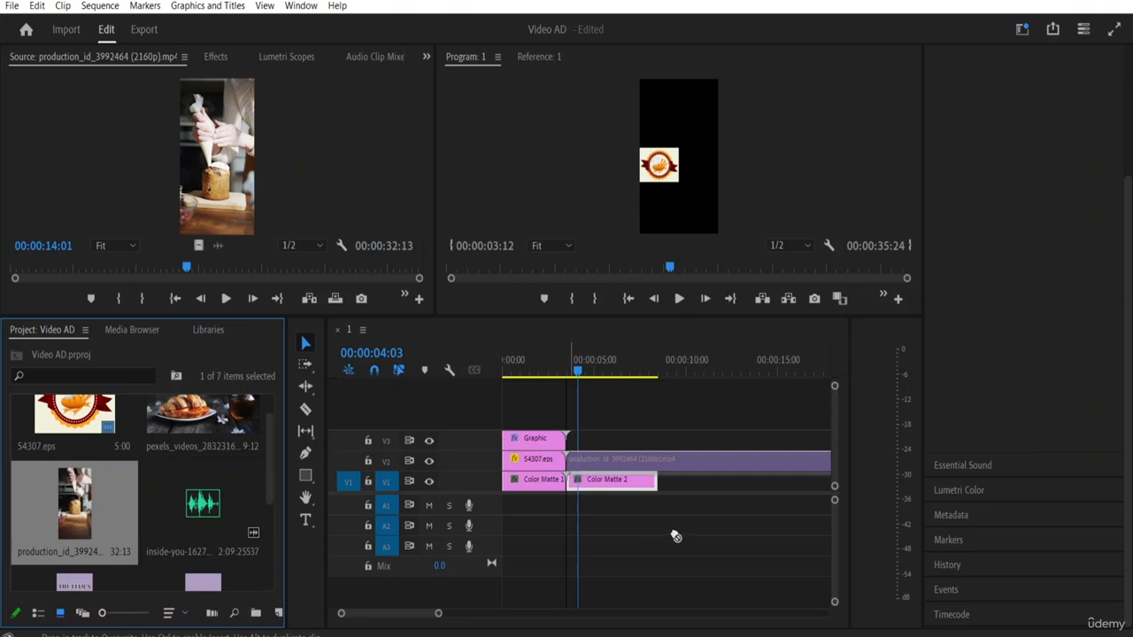
{"action": "double_click", "coordinate": [805, 466]}
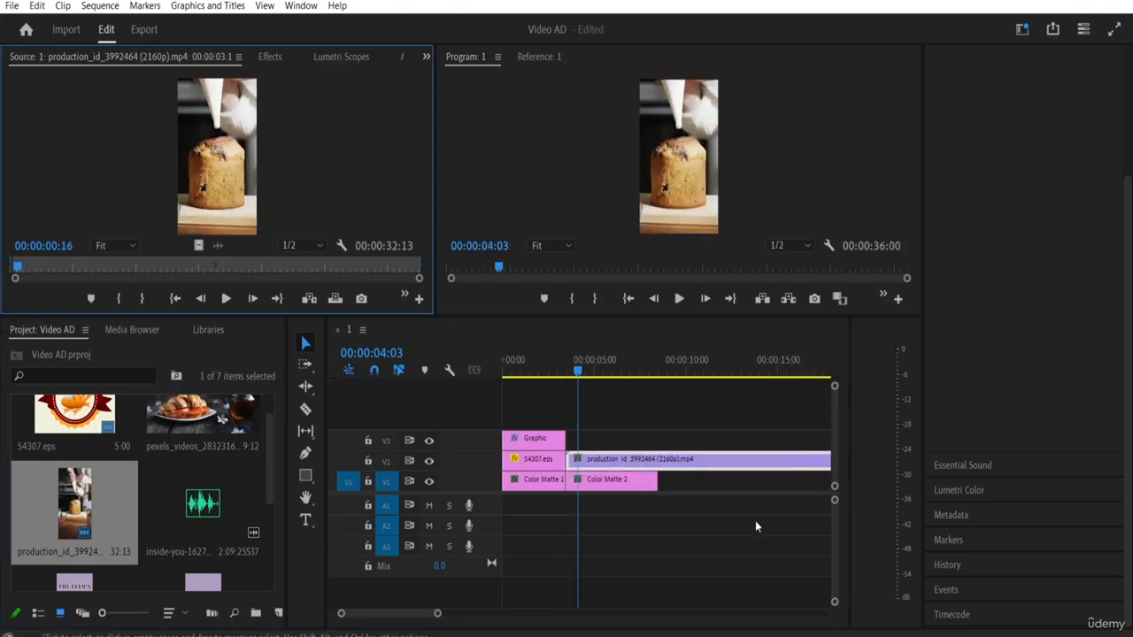
Split the footage clip on V2 at 00:00:08:10, where Color Matte 2 ends, and remove the remainder.
{"action": "left_click_drag", "start_coordinate": [578, 372], "coordinate": [657, 413]}
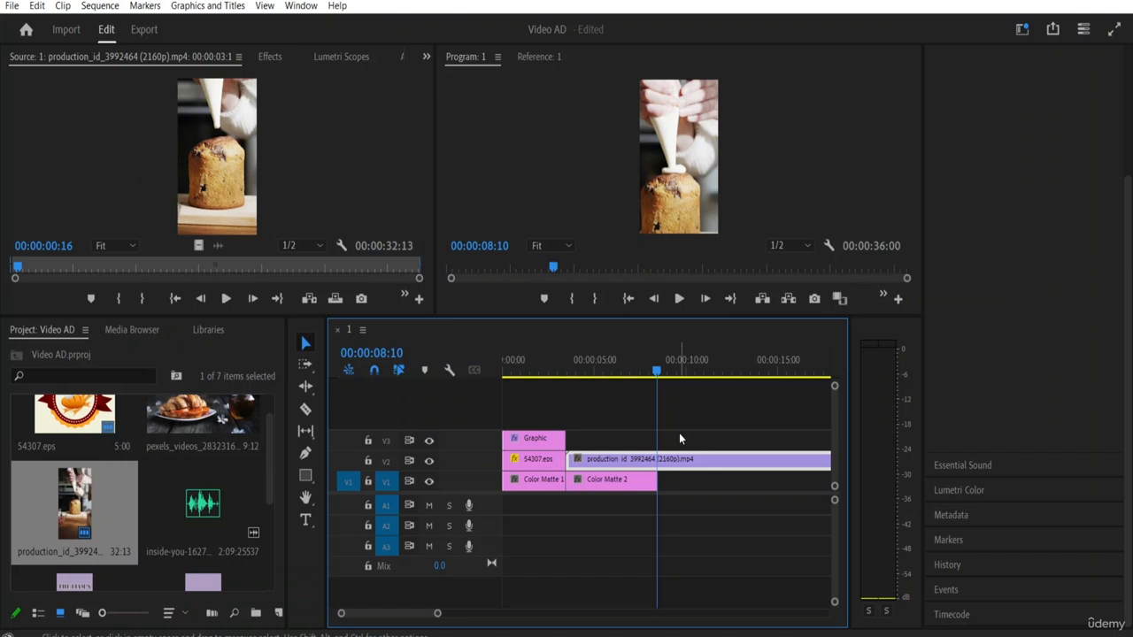
{"action": "left_click", "coordinate": [306, 409]}
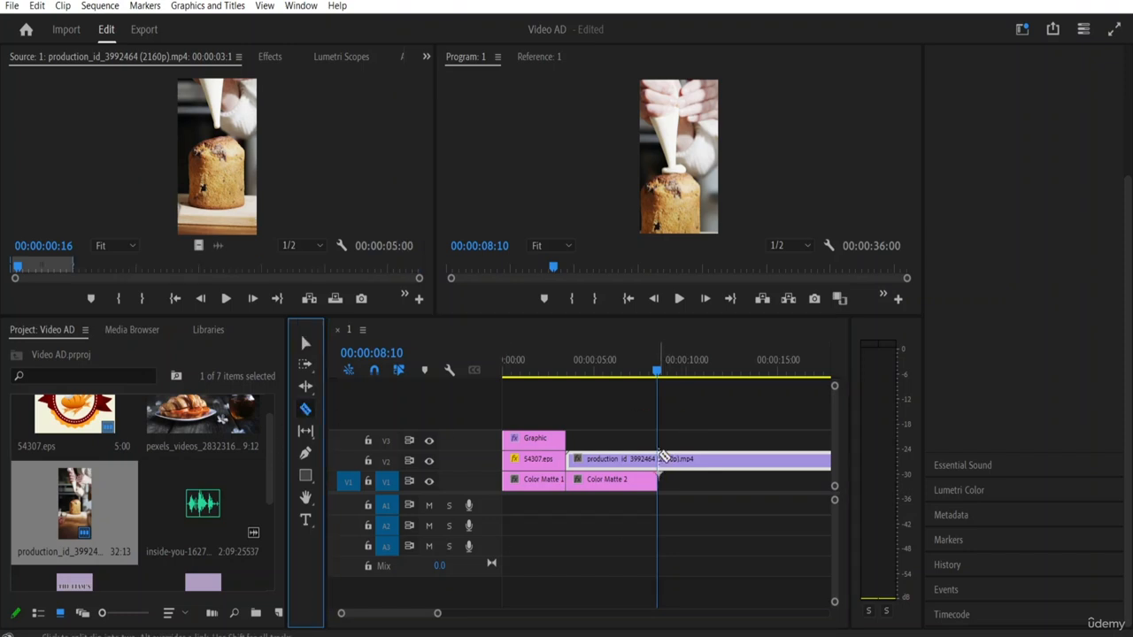
{"action": "left_click", "coordinate": [660, 459]}
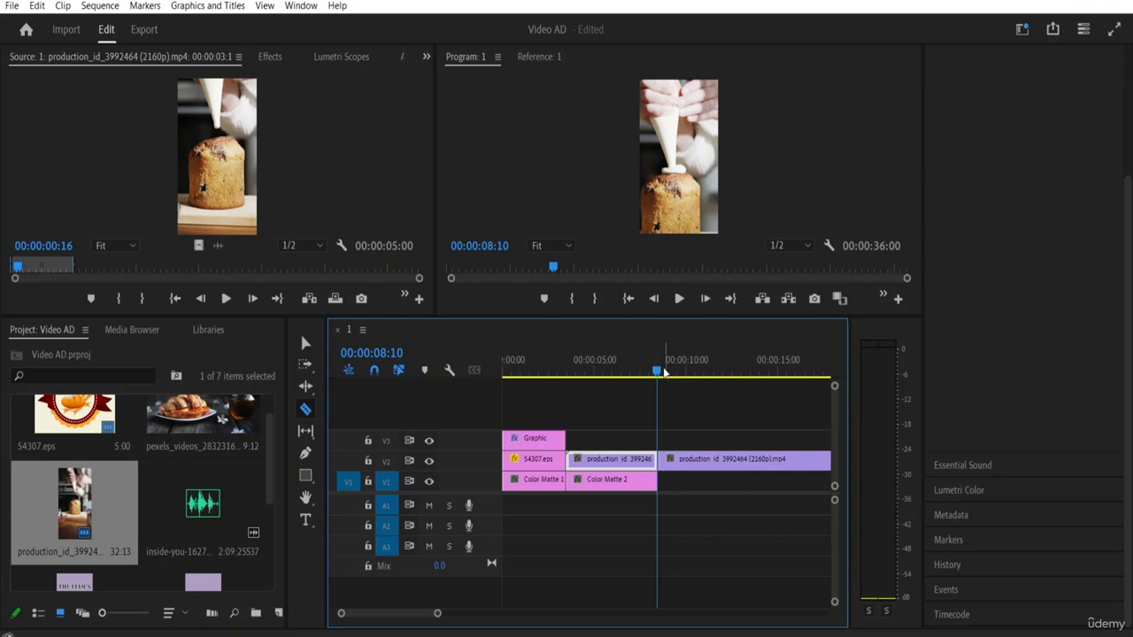
{"action": "left_click_drag", "start_coordinate": [665, 372], "coordinate": [626, 372]}
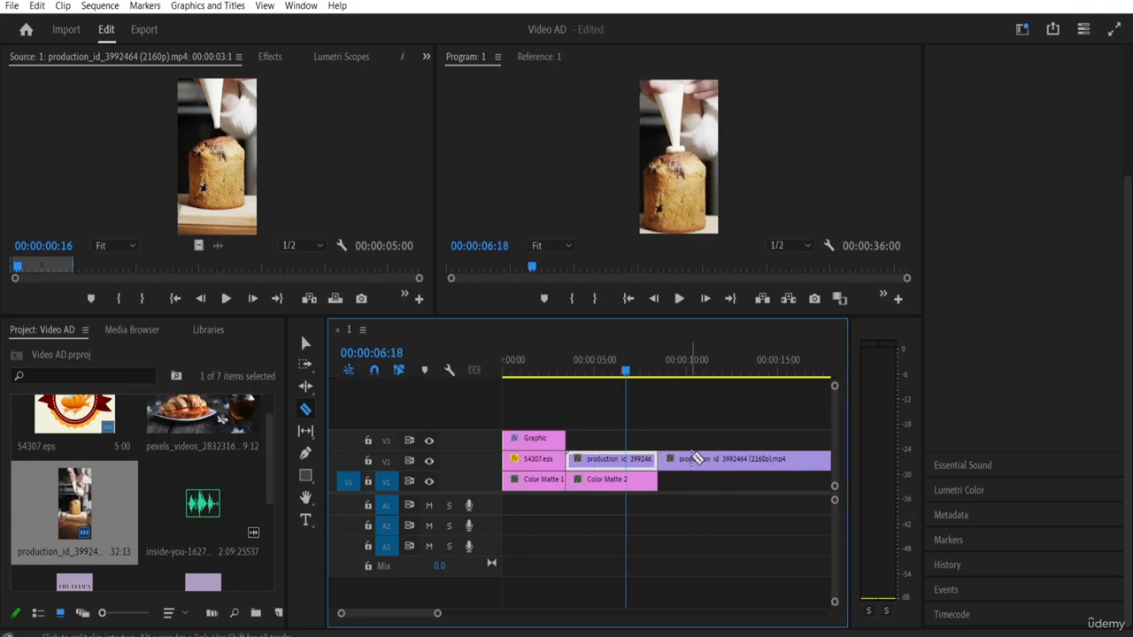
{"action": "left_click", "coordinate": [305, 342]}
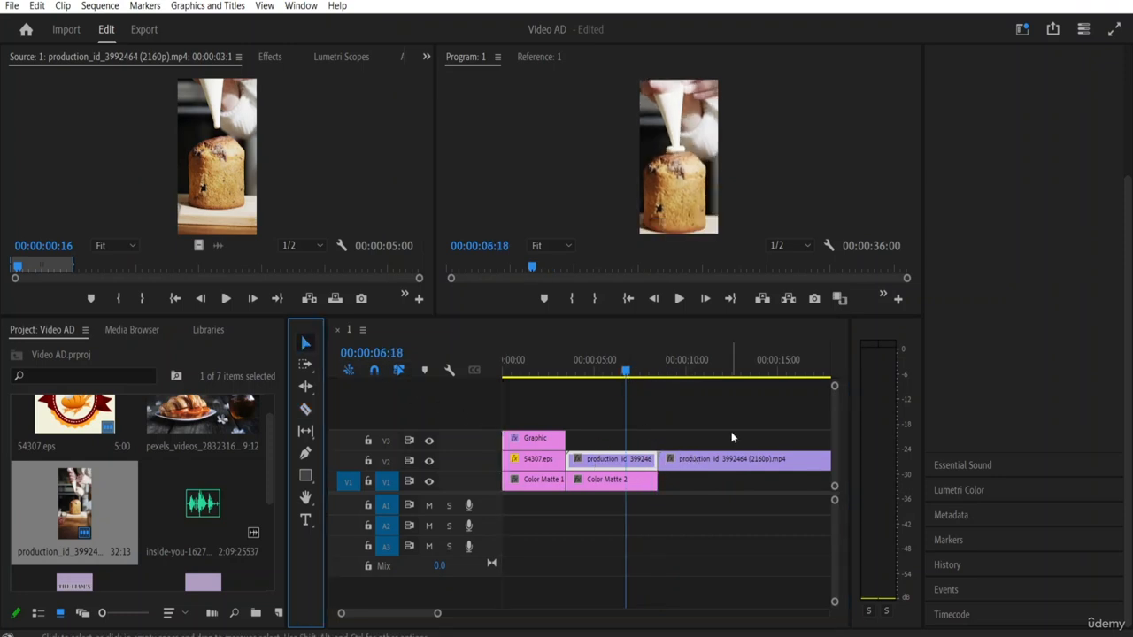
{"action": "double_click", "coordinate": [704, 459]}
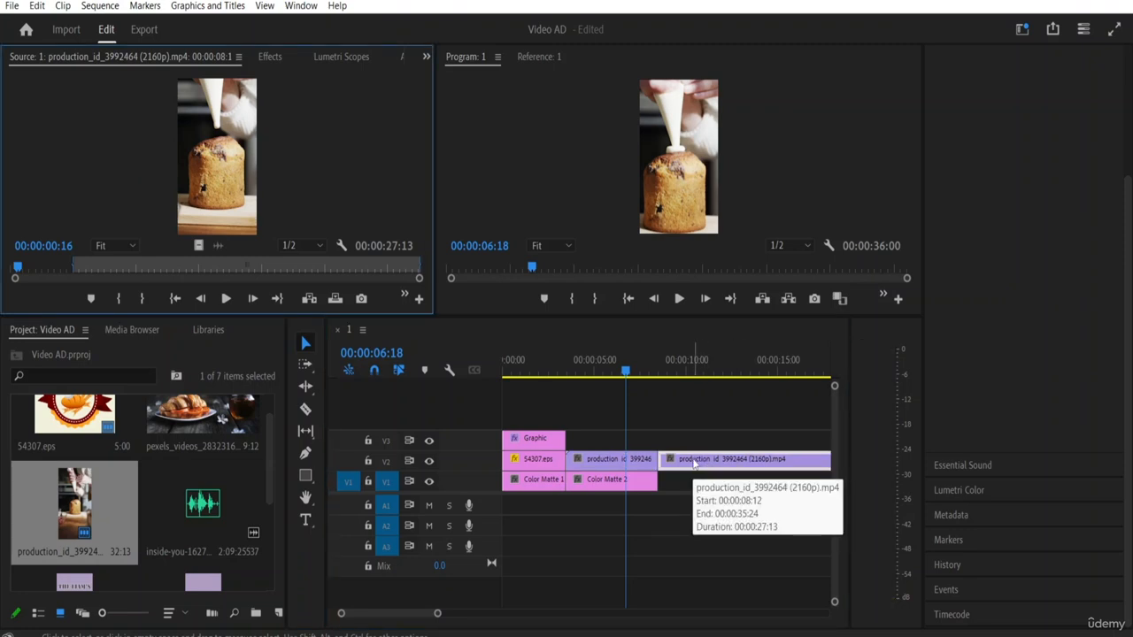
{"action": "right_click", "coordinate": [708, 467]}
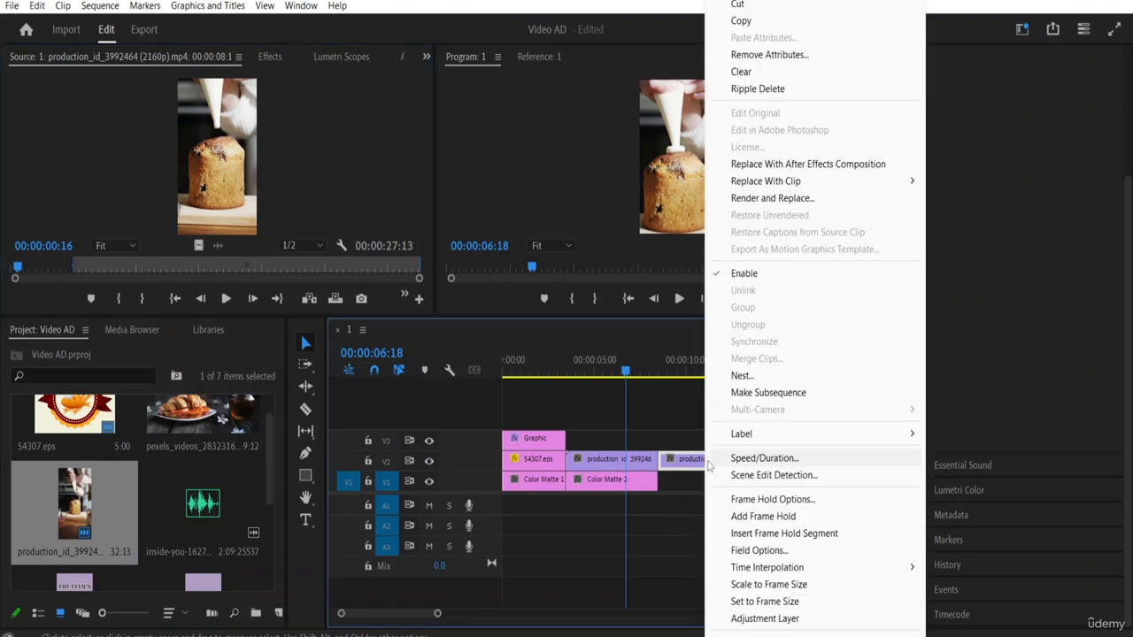
{"action": "left_click", "coordinate": [740, 5]}
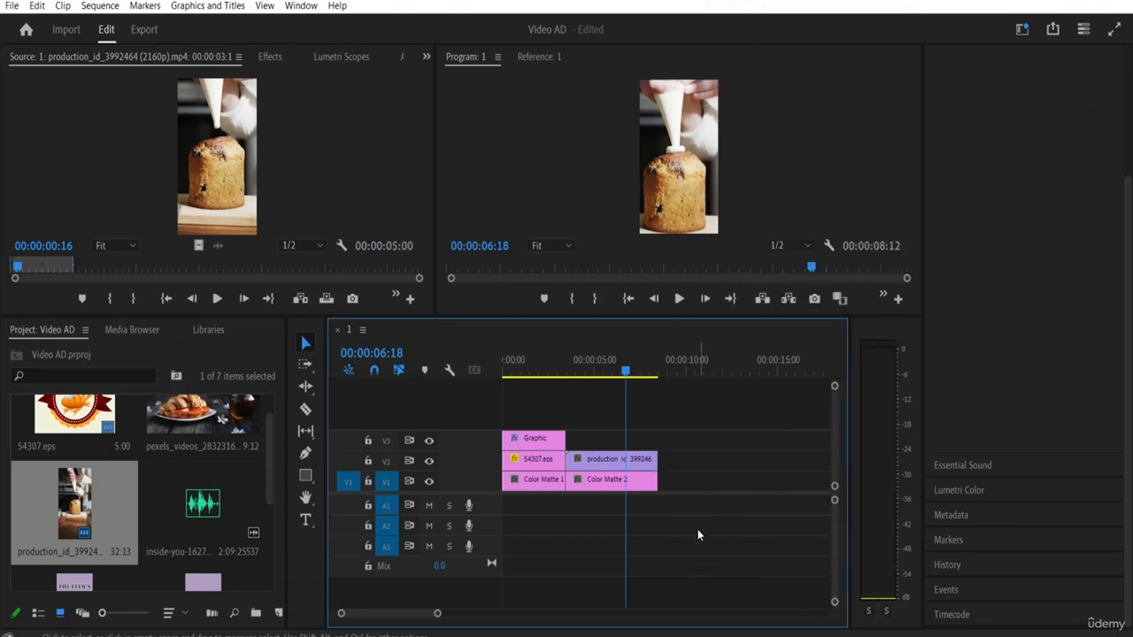
Show the frame at 00:00:05:01 and set the V2 footage clip's scale to 51.
{"action": "left_click", "coordinate": [605, 460]}
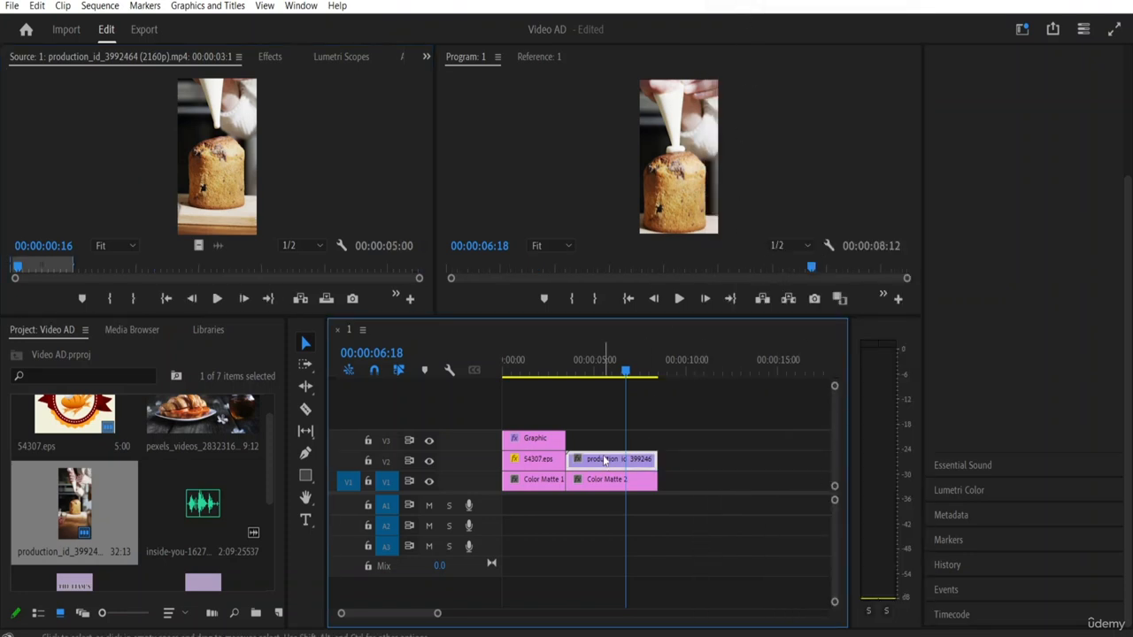
{"action": "left_click_drag", "start_coordinate": [627, 373], "coordinate": [598, 374]}
{"action": "left_click", "coordinate": [597, 375]}
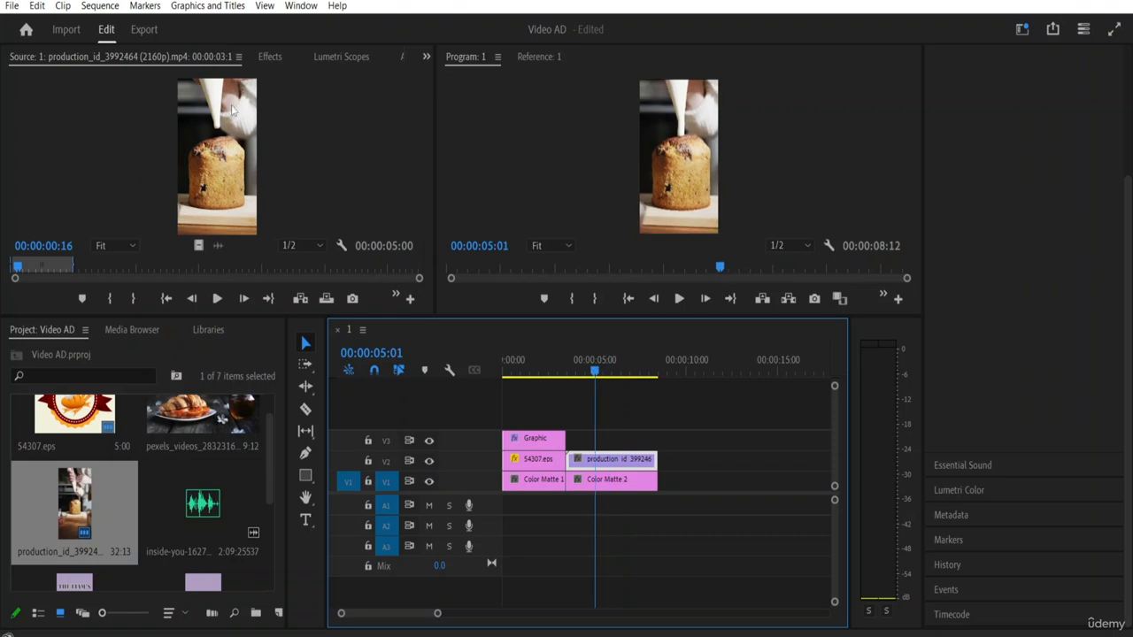
{"action": "left_click", "coordinate": [426, 57]}
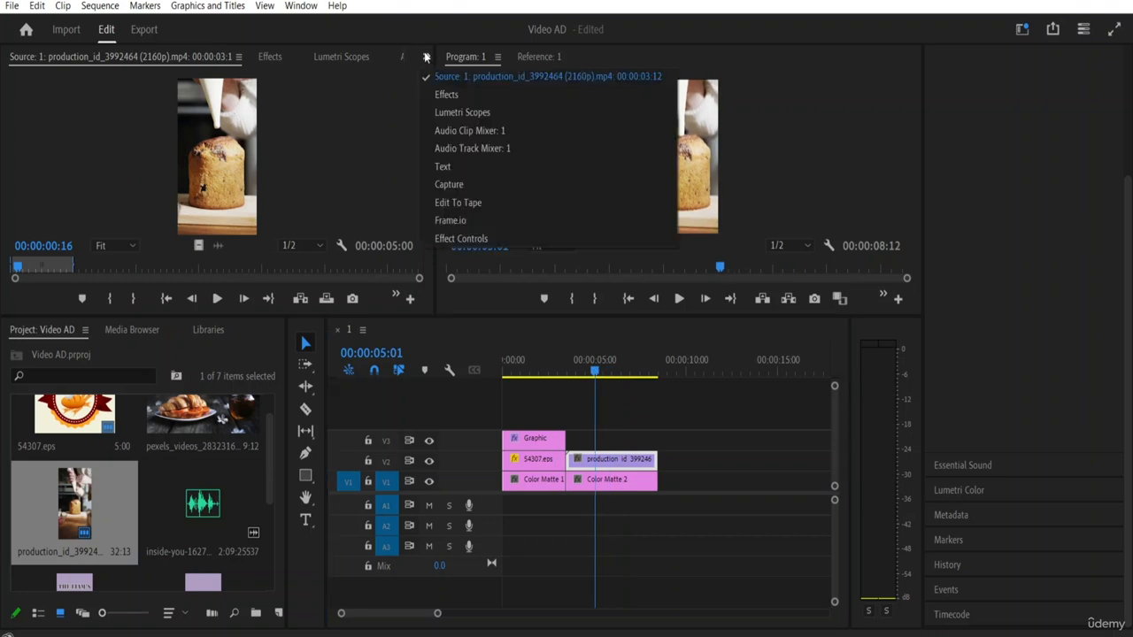
{"action": "left_click", "coordinate": [455, 241]}
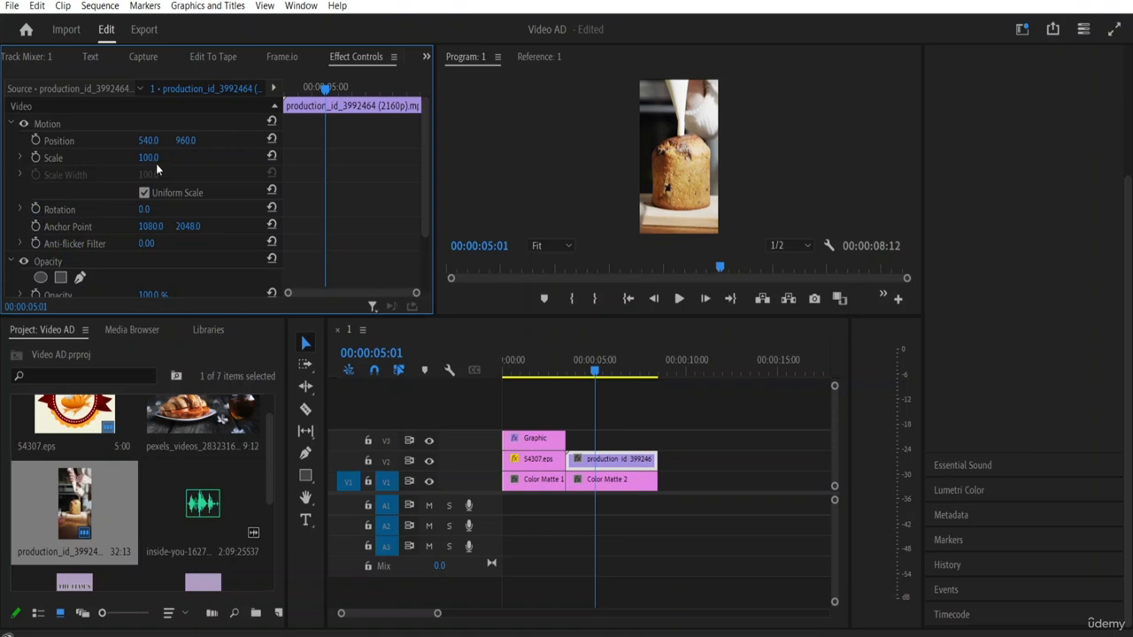
{"action": "mouse_move", "coordinate": [147, 157]}
{"action": "left_mouse_down"}
{"action": "mouse_move", "coordinate": [177, 157]}
{"action": "mouse_move", "coordinate": [106, 157]}
{"action": "mouse_move", "coordinate": [143, 157]}
{"action": "left_mouse_up"}
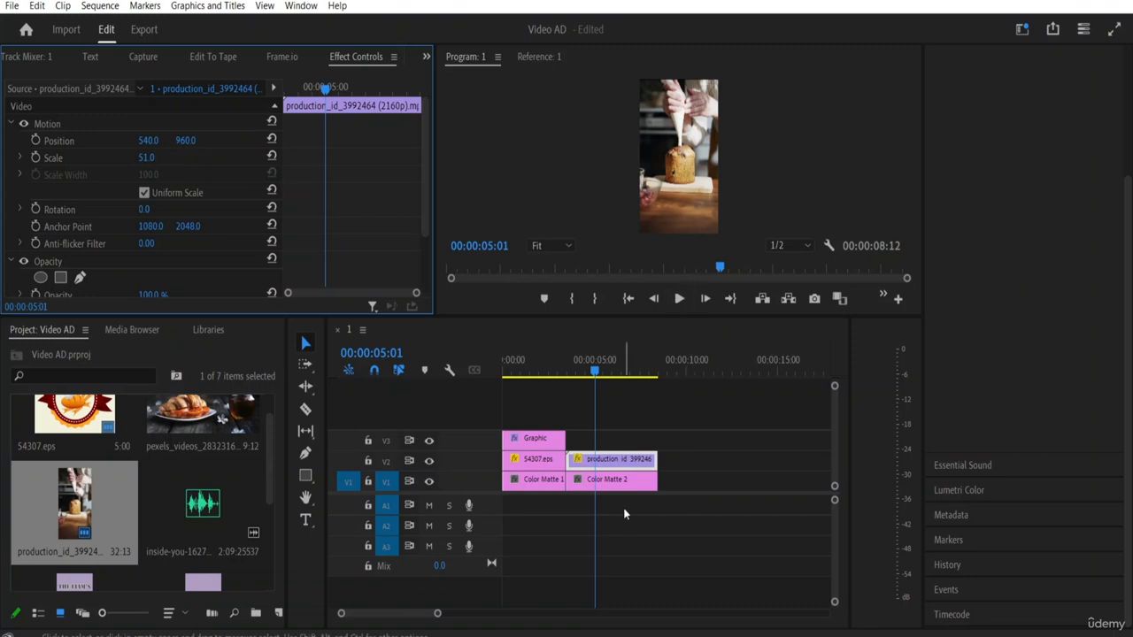
Try to shift the V2 footage clip upward over Color Matte 2 with its position at 543, 496.
{"action": "left_click", "coordinate": [619, 485]}
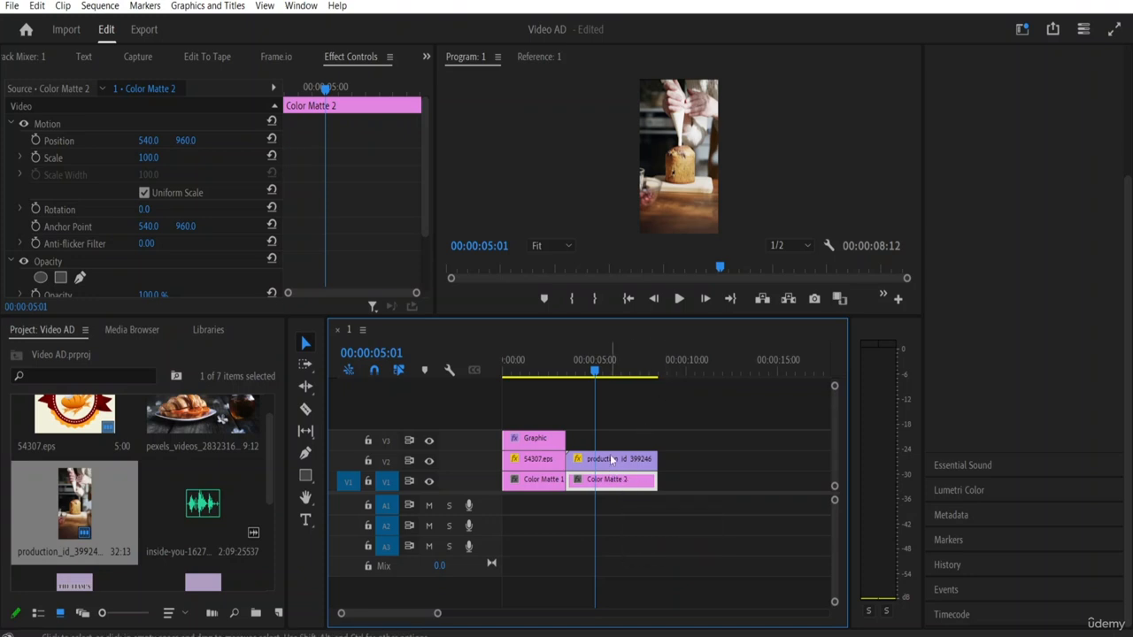
{"action": "left_click", "coordinate": [611, 460]}
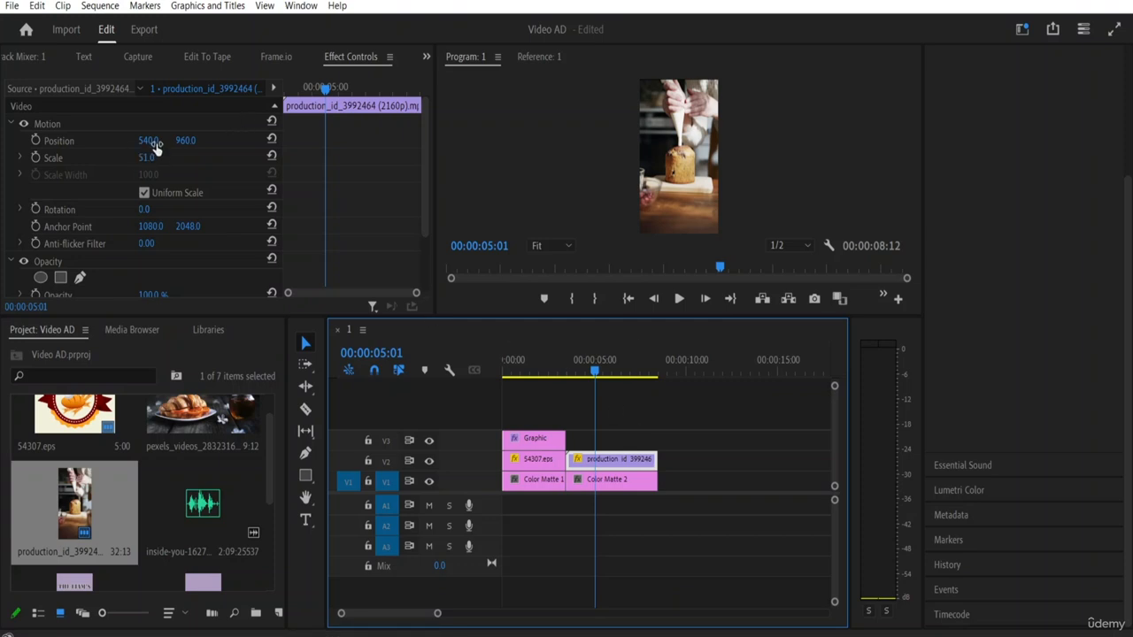
{"action": "left_click_drag", "start_coordinate": [150, 141], "coordinate": [191, 159]}
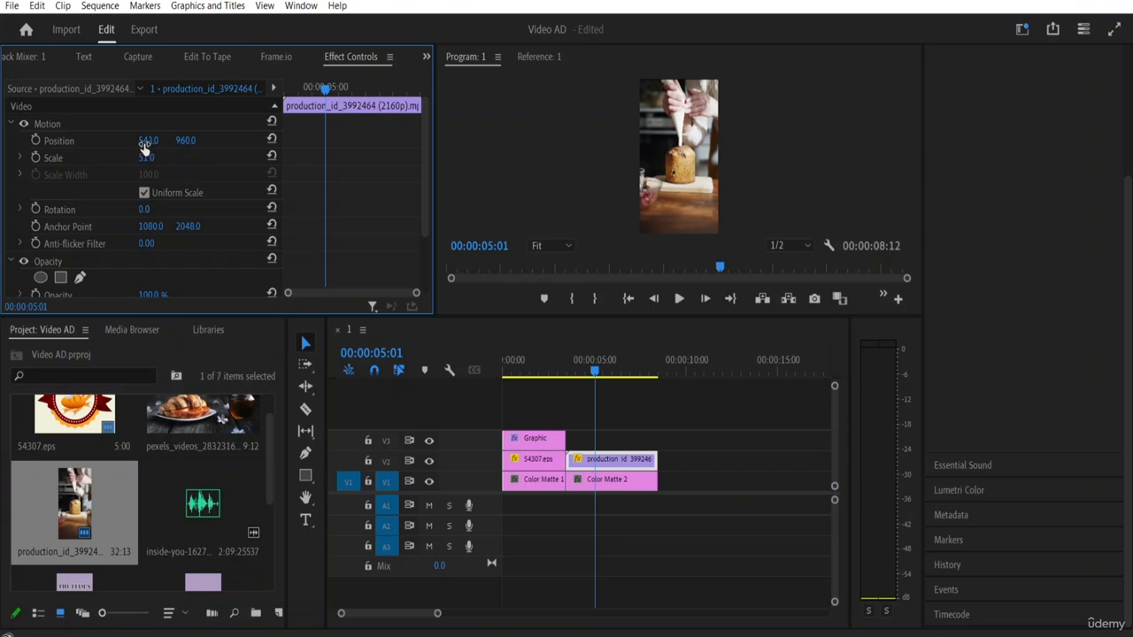
{"action": "left_click", "coordinate": [188, 140]}
{"action": "left_click_drag", "start_coordinate": [199, 140], "coordinate": [204, 139]}
{"action": "left_click", "coordinate": [188, 140]}
{"action": "left_click", "coordinate": [231, 134]}
{"action": "left_click", "coordinate": [188, 140]}
{"action": "left_click", "coordinate": [192, 139]}
{"action": "left_click_drag", "start_coordinate": [186, 140], "coordinate": [728, 140]}
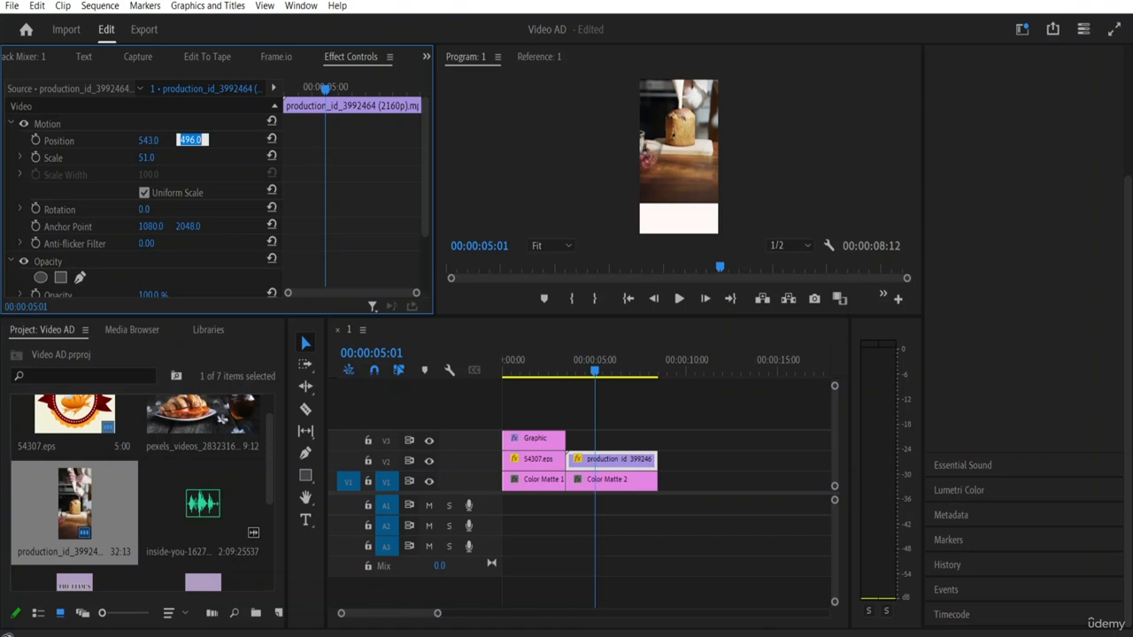
Draw a rectangle about 999 x 734 px over the lower part of the footage frame.
{"action": "left_click", "coordinate": [609, 486]}
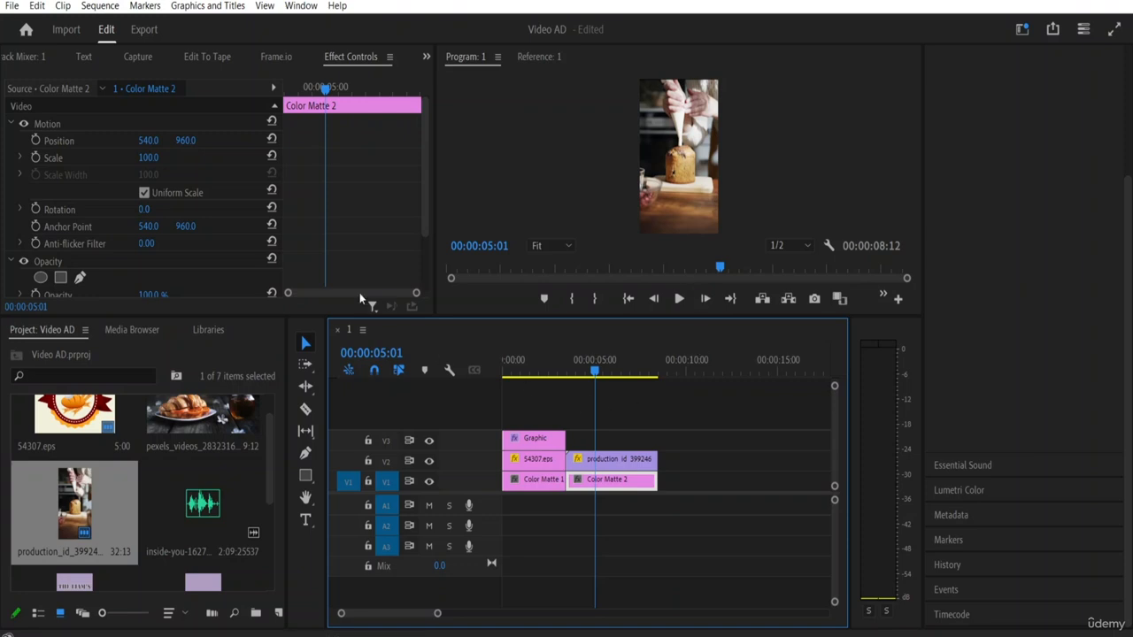
{"action": "left_click", "coordinate": [307, 477]}
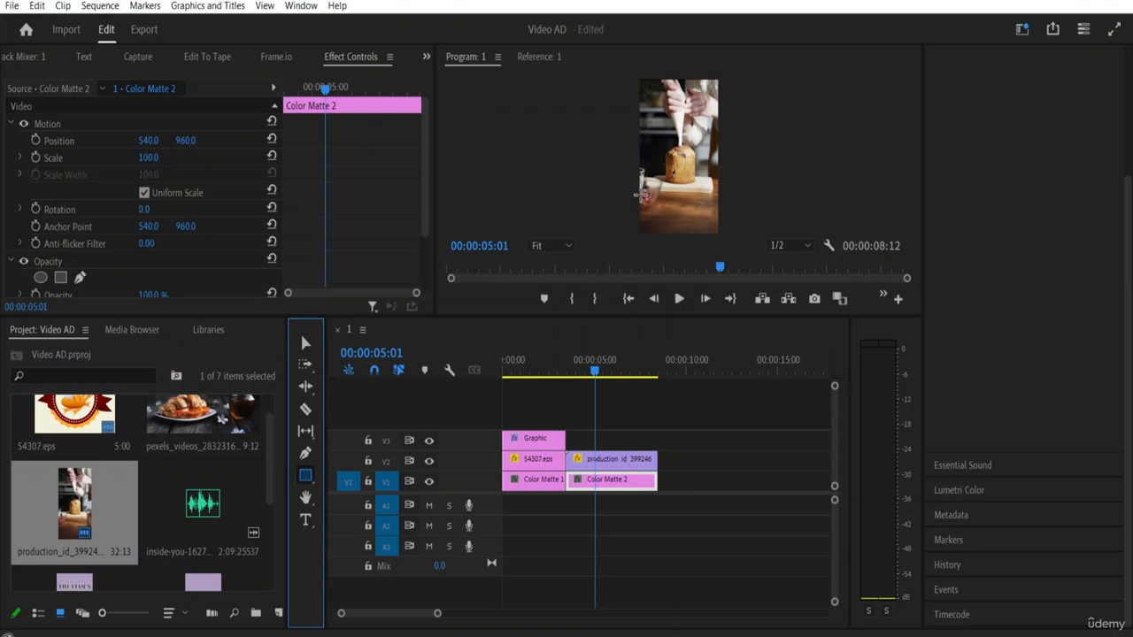
{"action": "left_click_drag", "start_coordinate": [639, 181], "coordinate": [654, 183]}
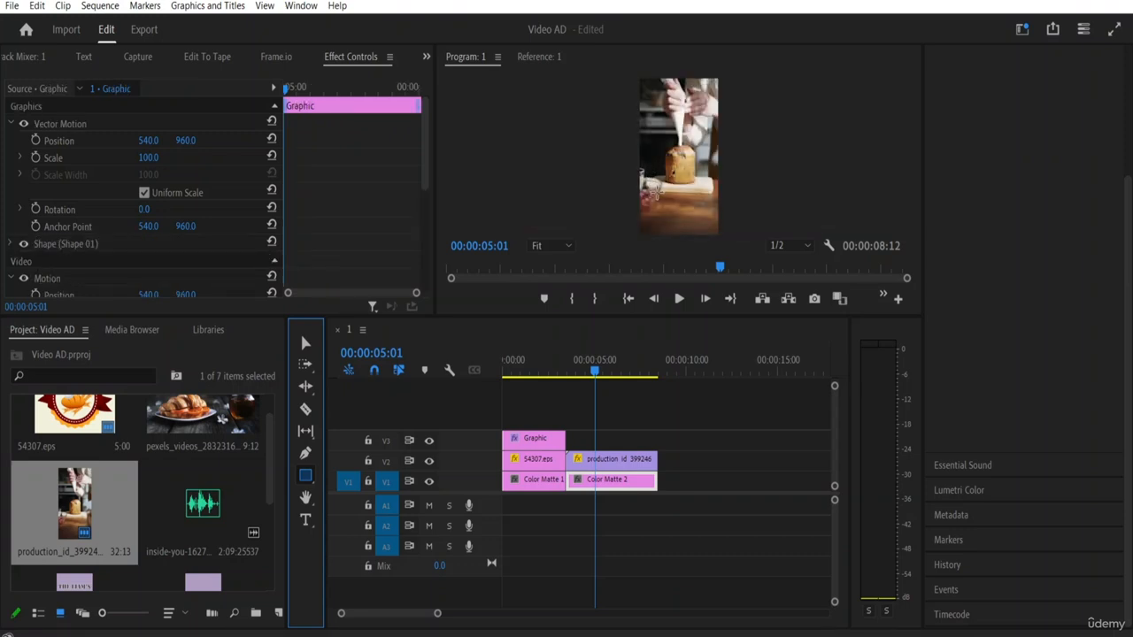
{"action": "left_click", "coordinate": [645, 169]}
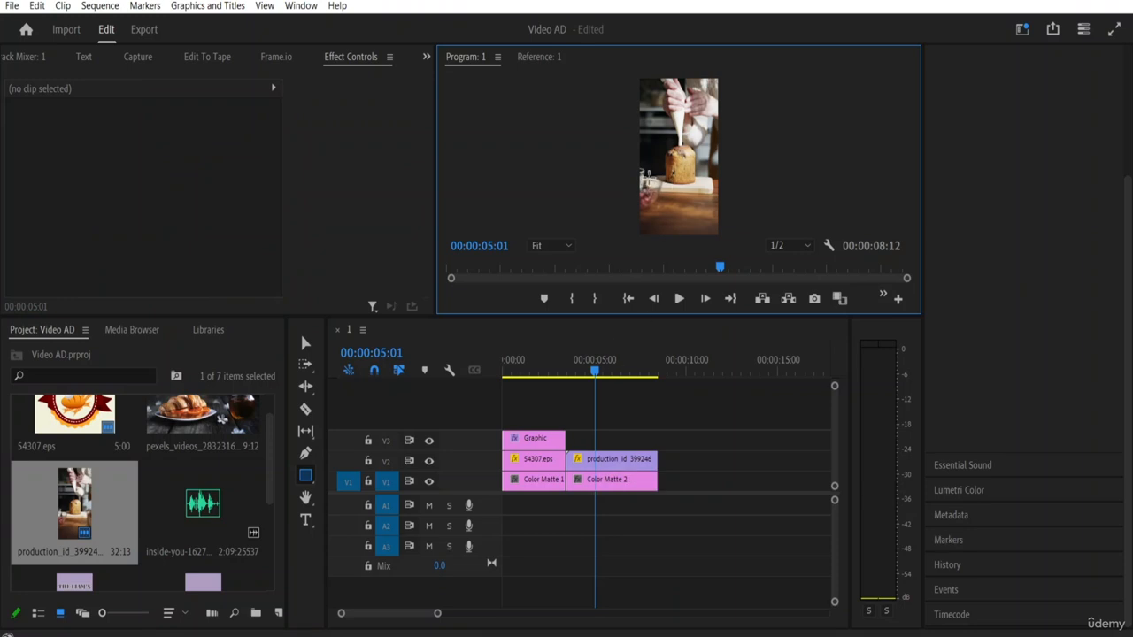
{"action": "mouse_move", "coordinate": [648, 177]}
{"action": "left_mouse_down"}
{"action": "mouse_move", "coordinate": [675, 216]}
{"action": "mouse_move", "coordinate": [720, 228]}
{"action": "mouse_move", "coordinate": [722, 244]}
{"action": "left_mouse_up"}
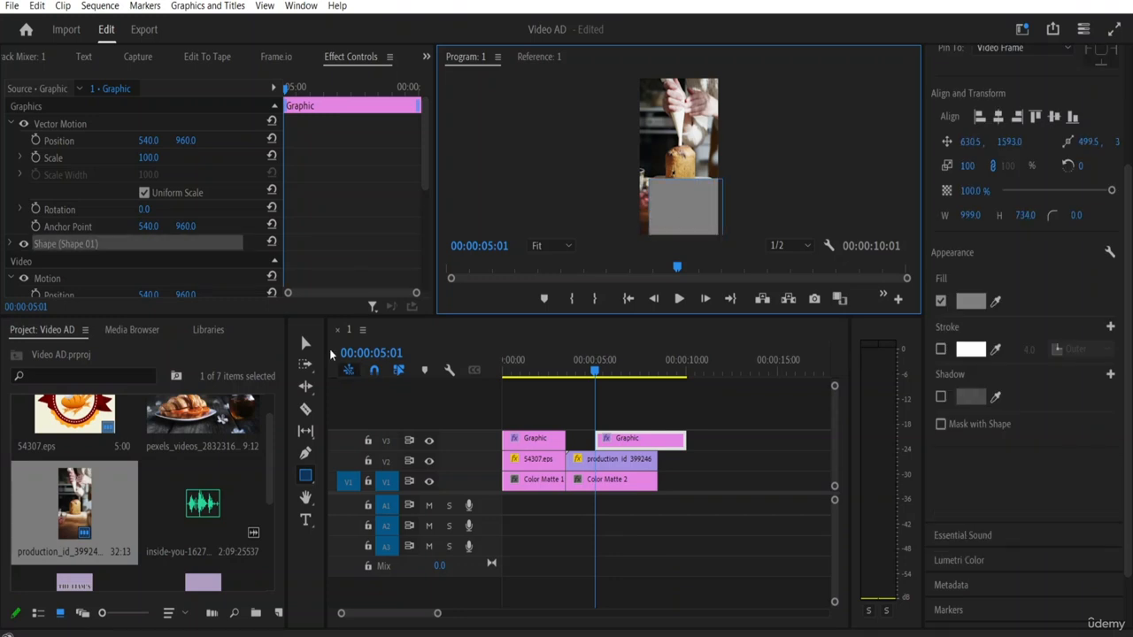
Resize the rectangle to about 1323 x 513 px so it spans the frame's full width, and position it at 660.5, 1593.
{"action": "left_click", "coordinate": [304, 343]}
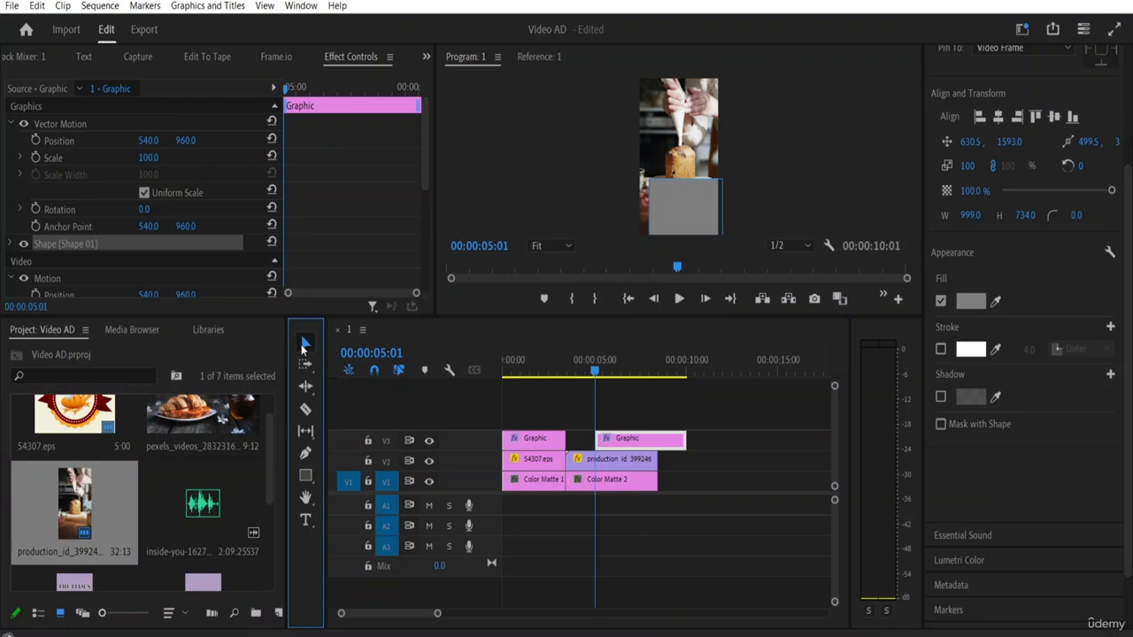
{"action": "left_click", "coordinate": [672, 208]}
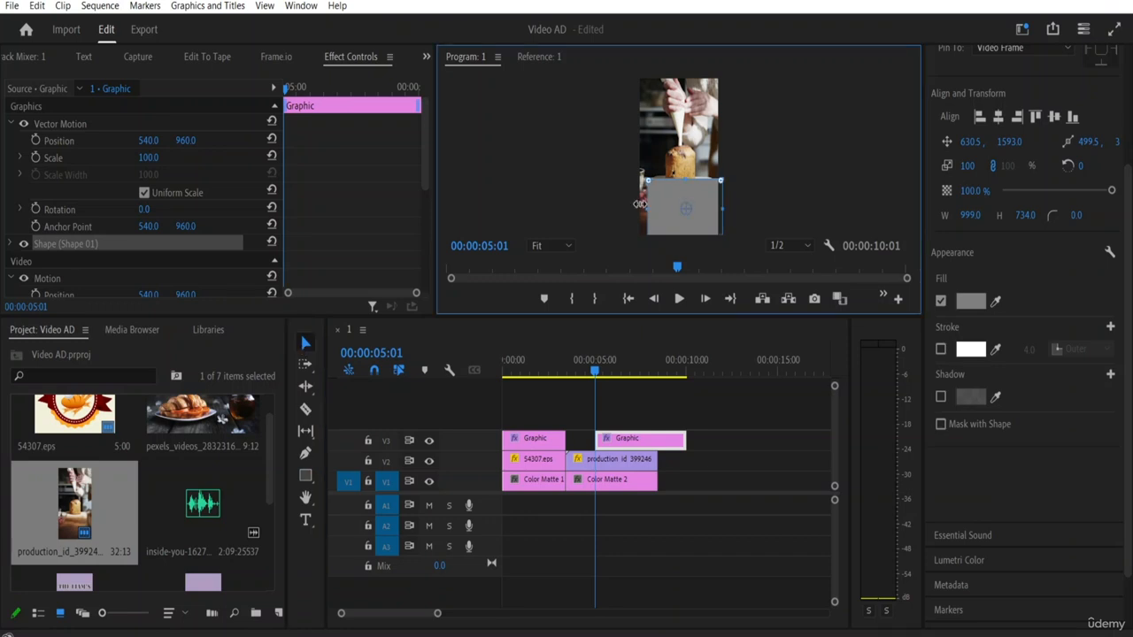
{"action": "left_click_drag", "start_coordinate": [639, 205], "coordinate": [626, 204]}
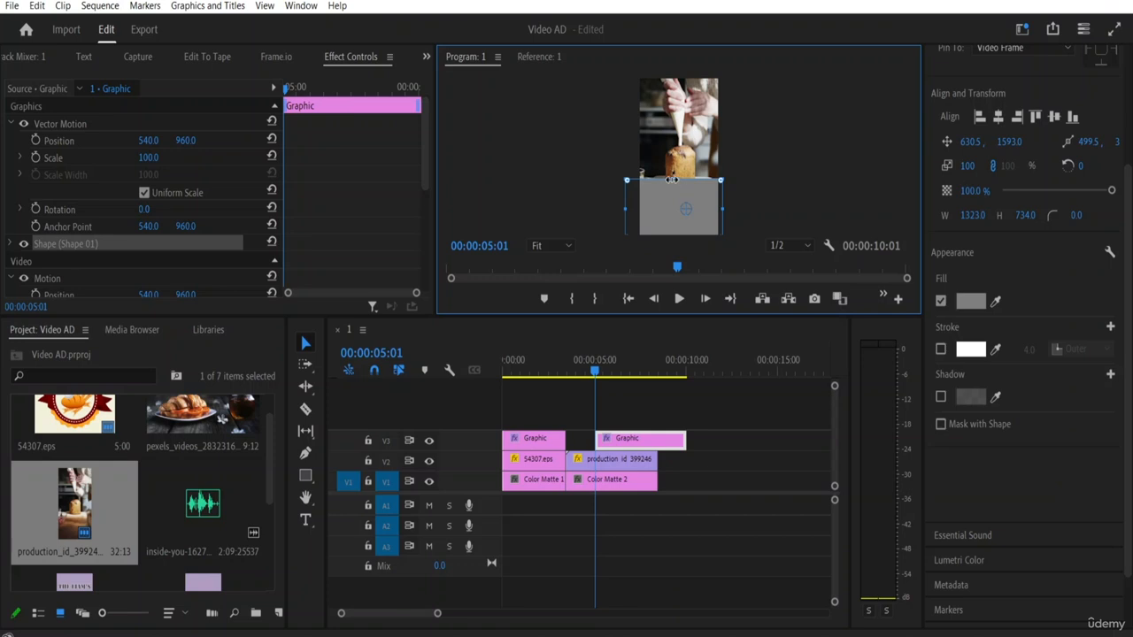
{"action": "left_click_drag", "start_coordinate": [671, 178], "coordinate": [667, 194]}
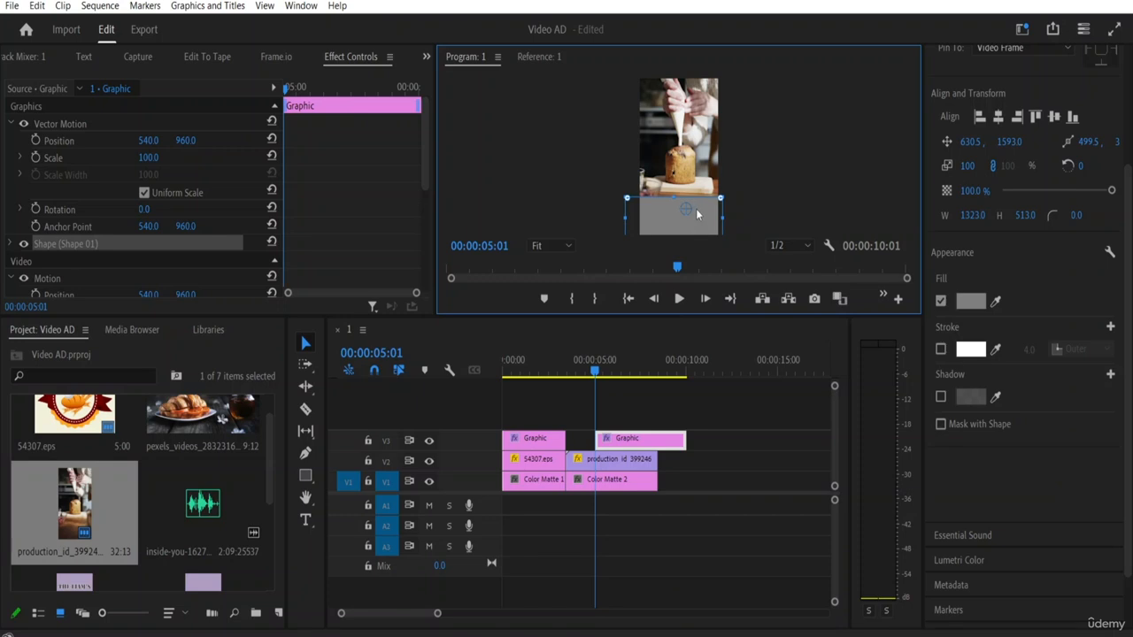
{"action": "left_click_drag", "start_coordinate": [696, 209], "coordinate": [699, 208]}
Change the fill colour of the rectangle across the lower footage frame to near-white FFFDFD.
{"action": "left_click", "coordinate": [9, 245]}
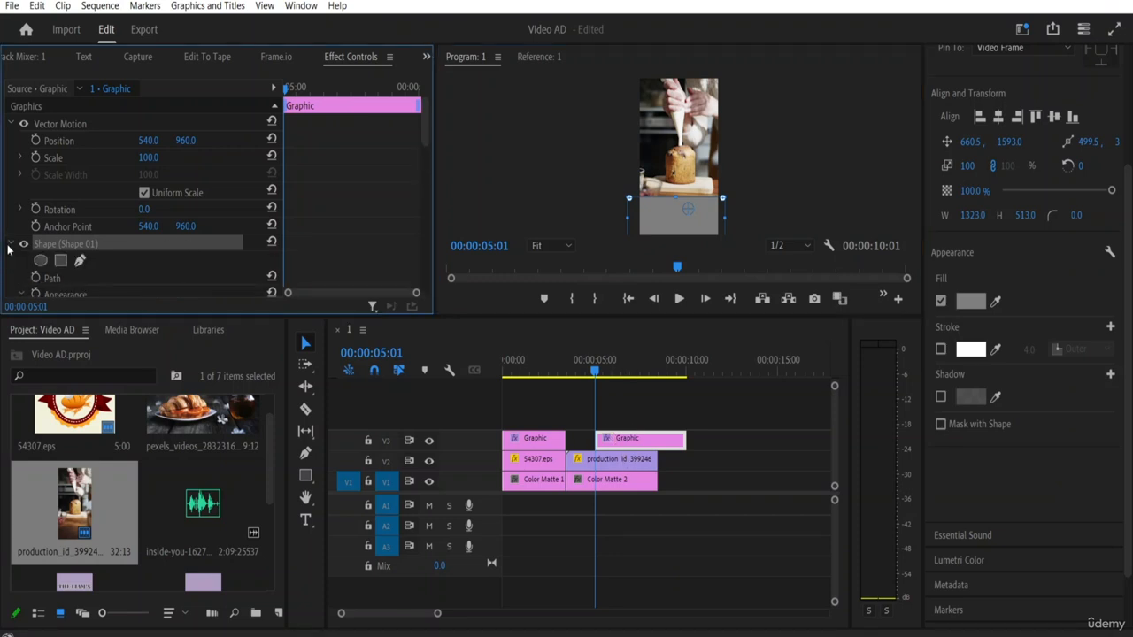
{"action": "scroll", "coordinate": [167, 250], "scroll_direction": "down", "scroll_amount": 5}
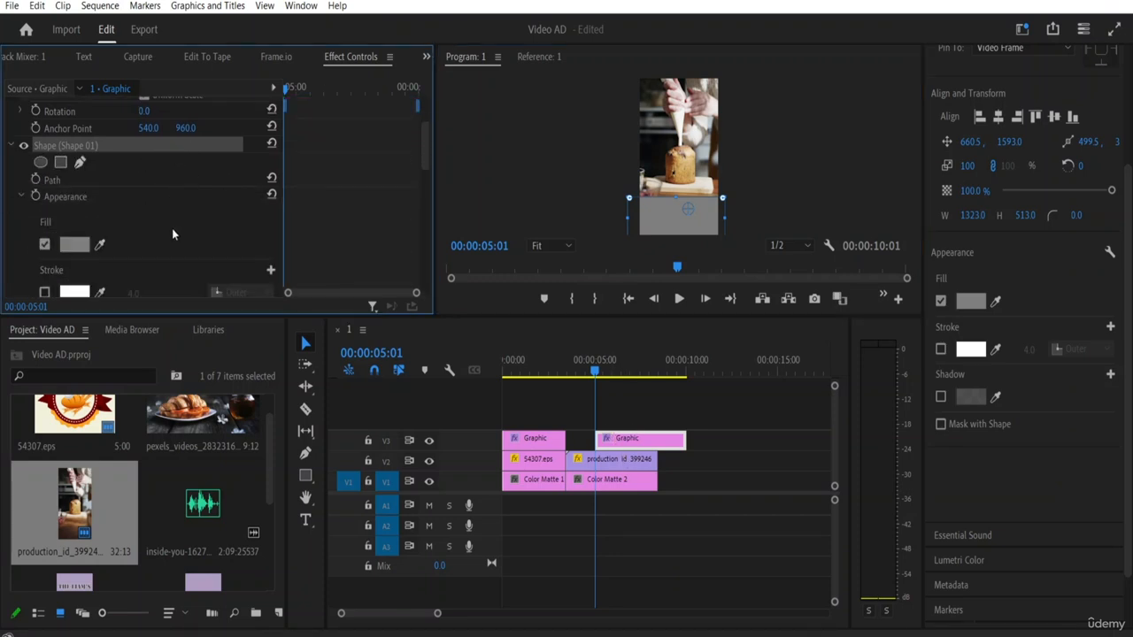
{"action": "left_click", "coordinate": [66, 217]}
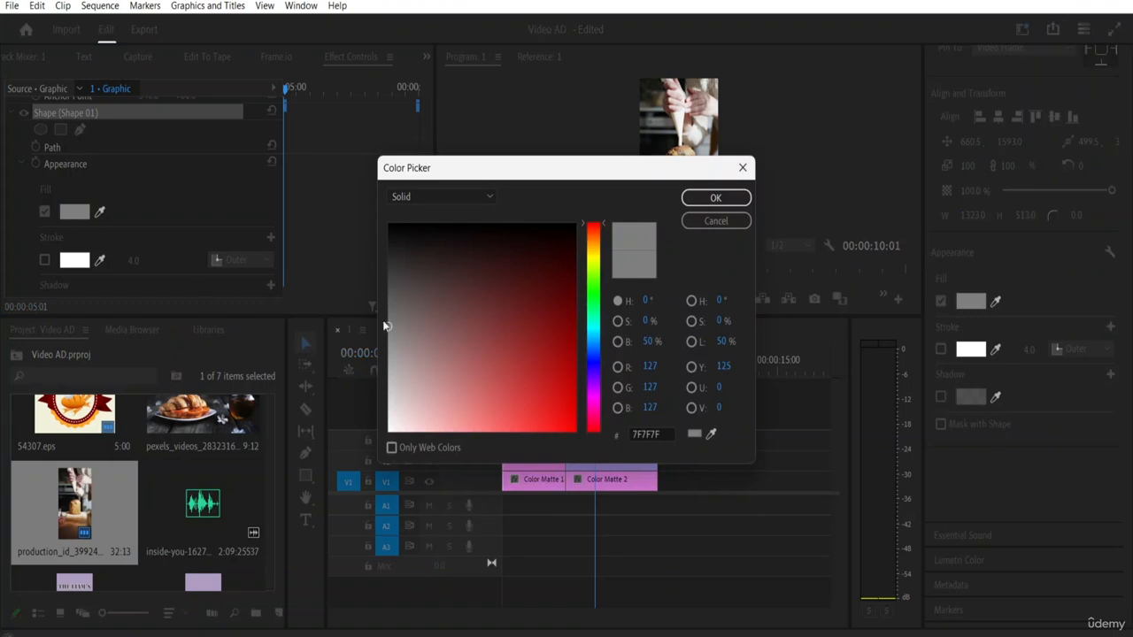
{"action": "left_click_drag", "start_coordinate": [384, 324], "coordinate": [389, 457]}
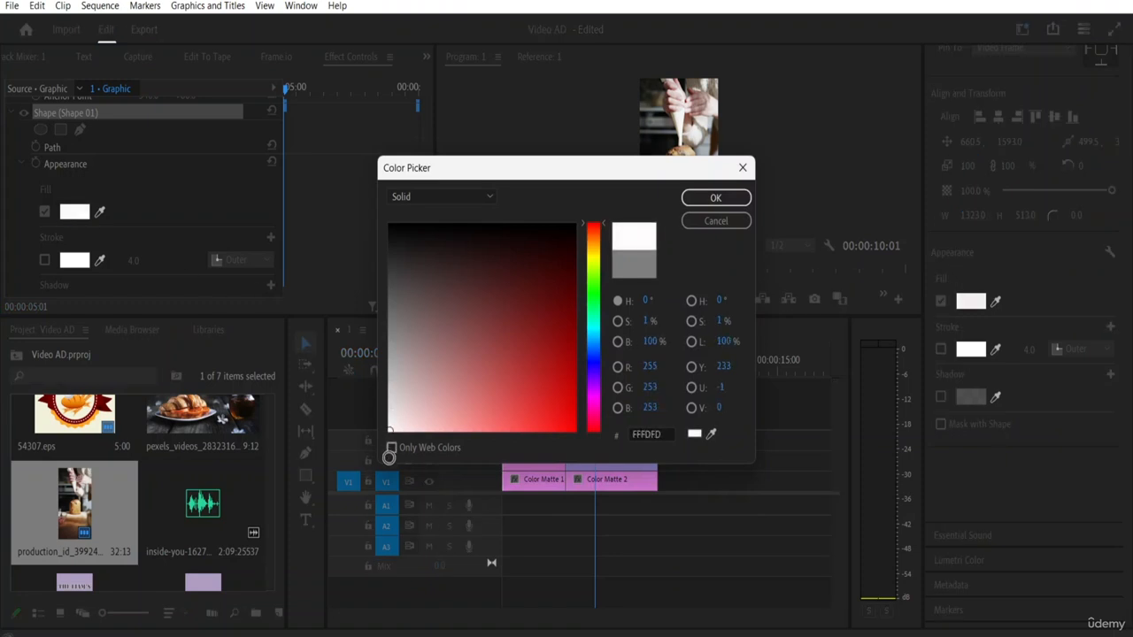
{"action": "left_click", "coordinate": [716, 197]}
{"action": "left_click", "coordinate": [758, 201]}
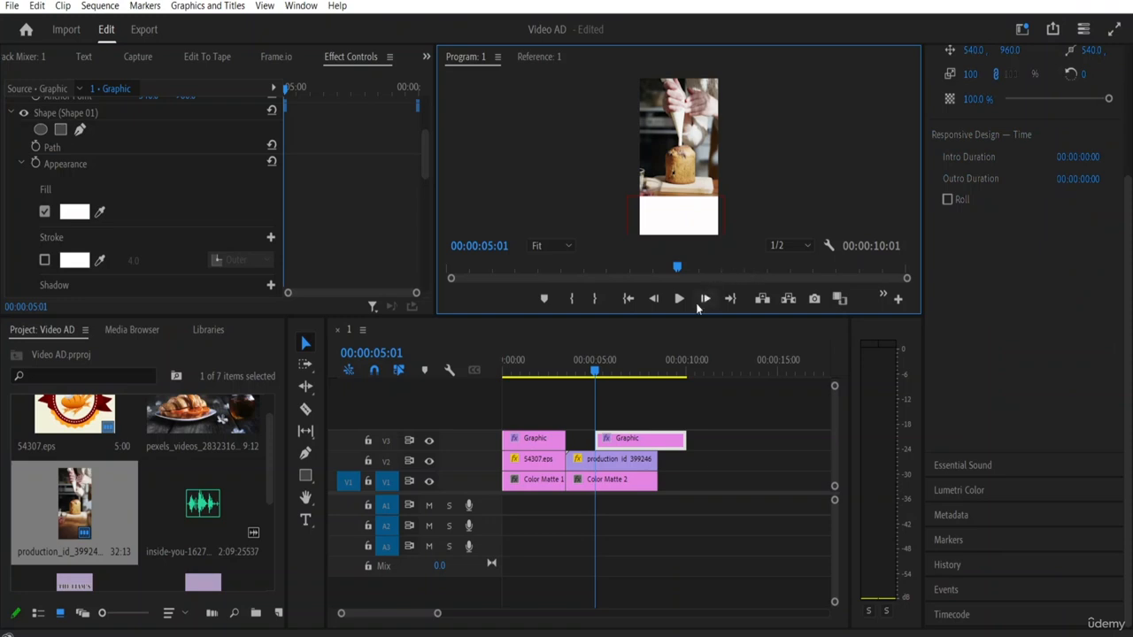
Play back the sequence around 00:00:05:00 to review how the white rectangle appears over the footage.
{"action": "left_click", "coordinate": [594, 375]}
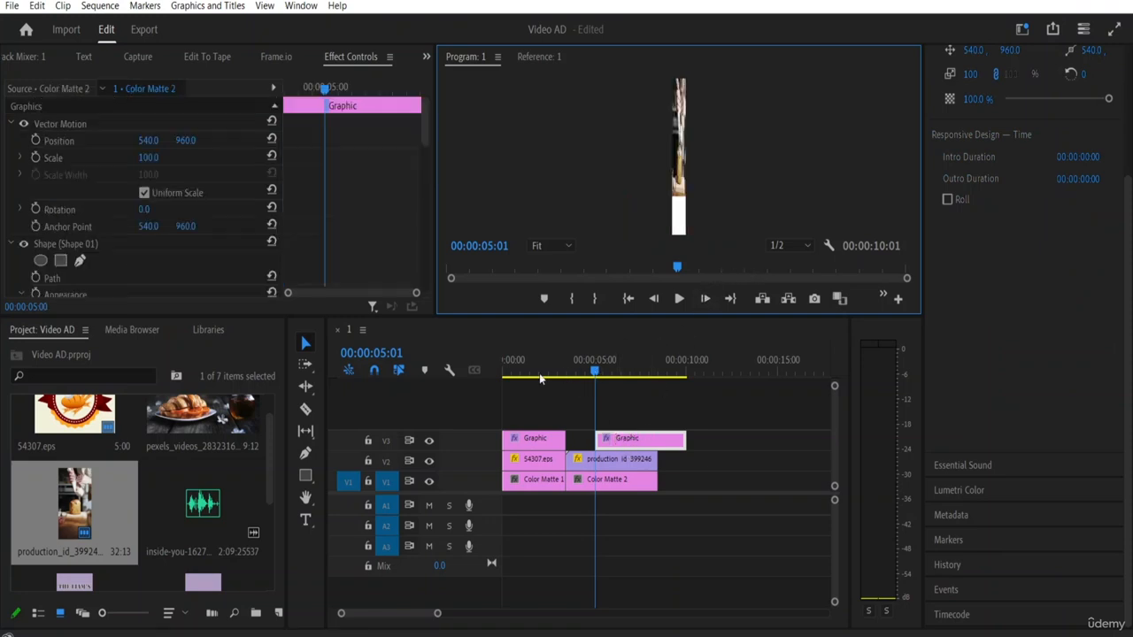
{"action": "left_click", "coordinate": [590, 374]}
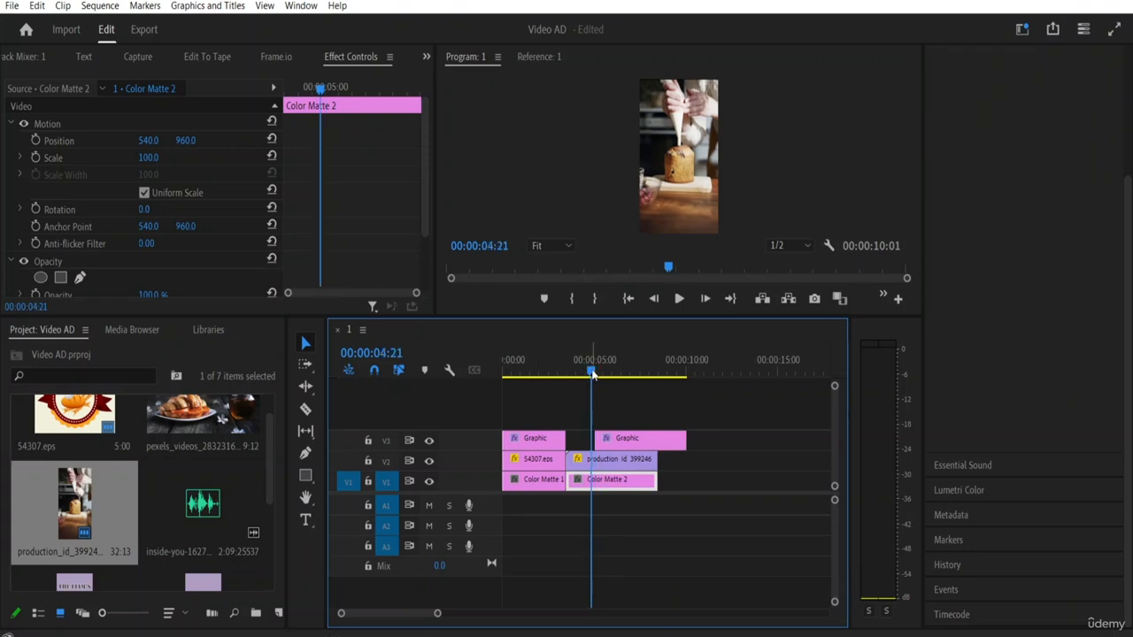
{"action": "left_click_drag", "start_coordinate": [592, 375], "coordinate": [549, 376]}
{"action": "key", "text": "space"}
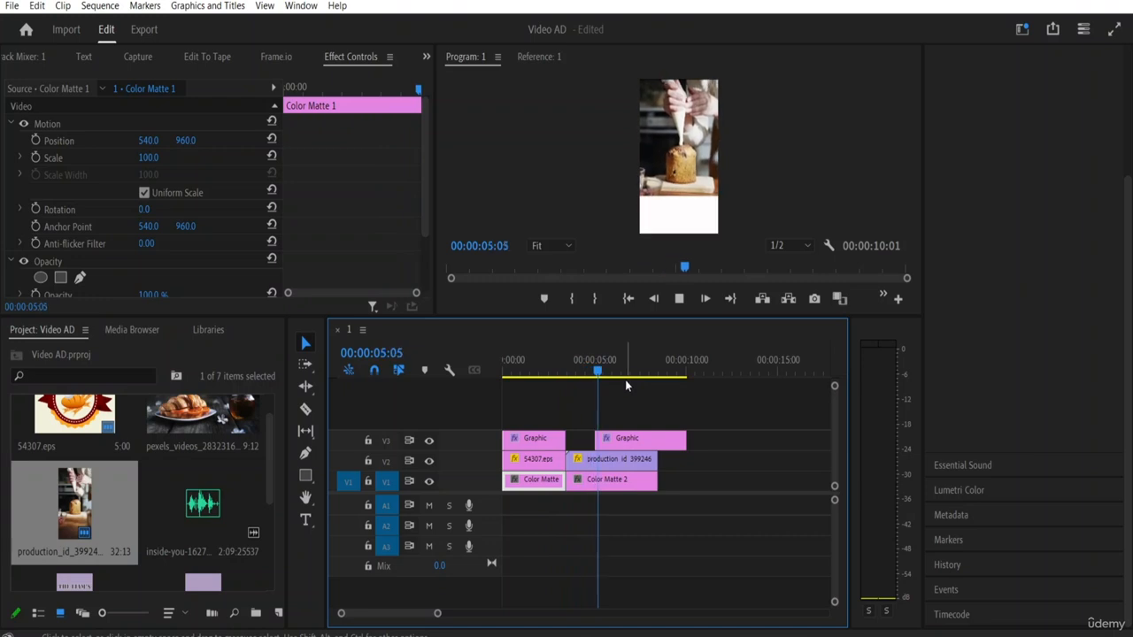
{"action": "key", "text": "space"}
Apply the Additive Dissolve video transition to the start of the white rectangle's graphic clip on V3.
{"action": "left_click", "coordinate": [617, 441]}
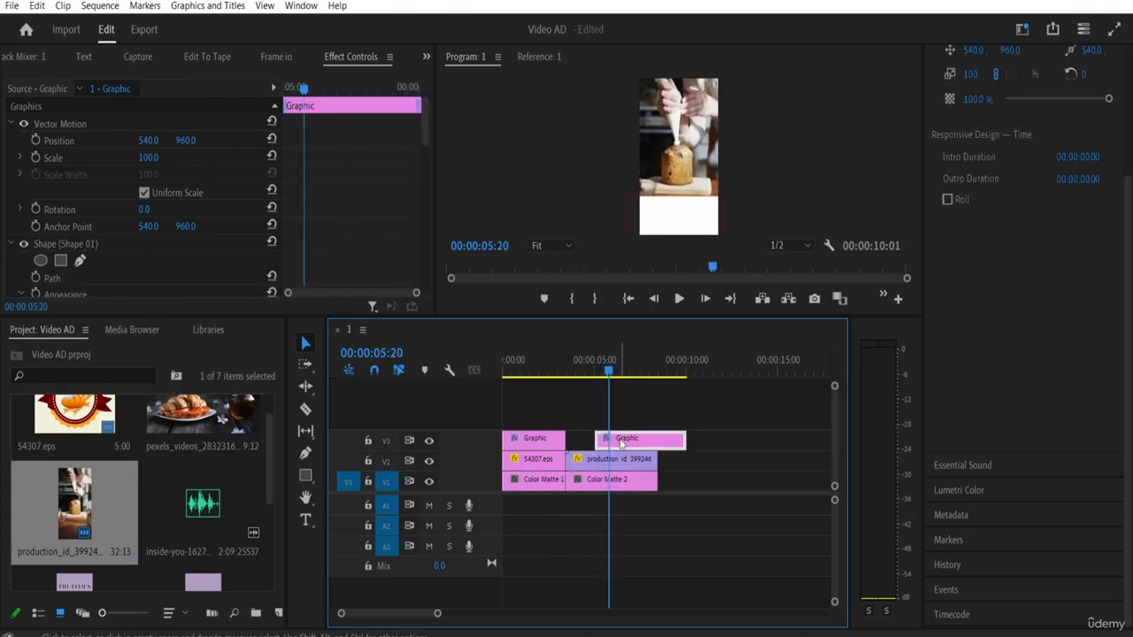
{"action": "left_click", "coordinate": [425, 57]}
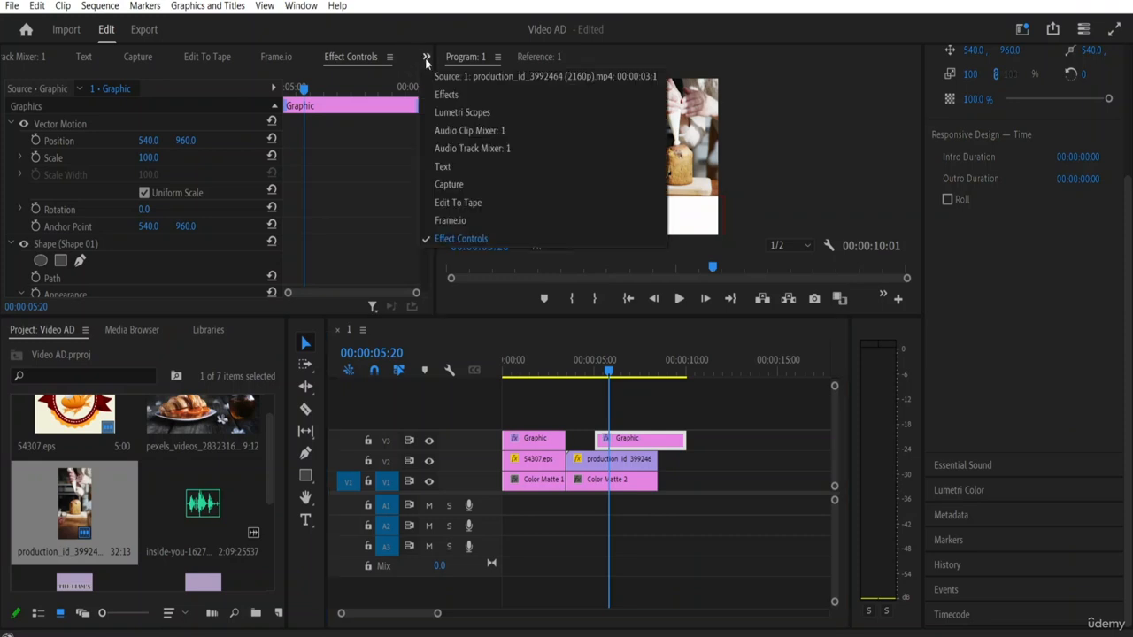
{"action": "left_click", "coordinate": [454, 94]}
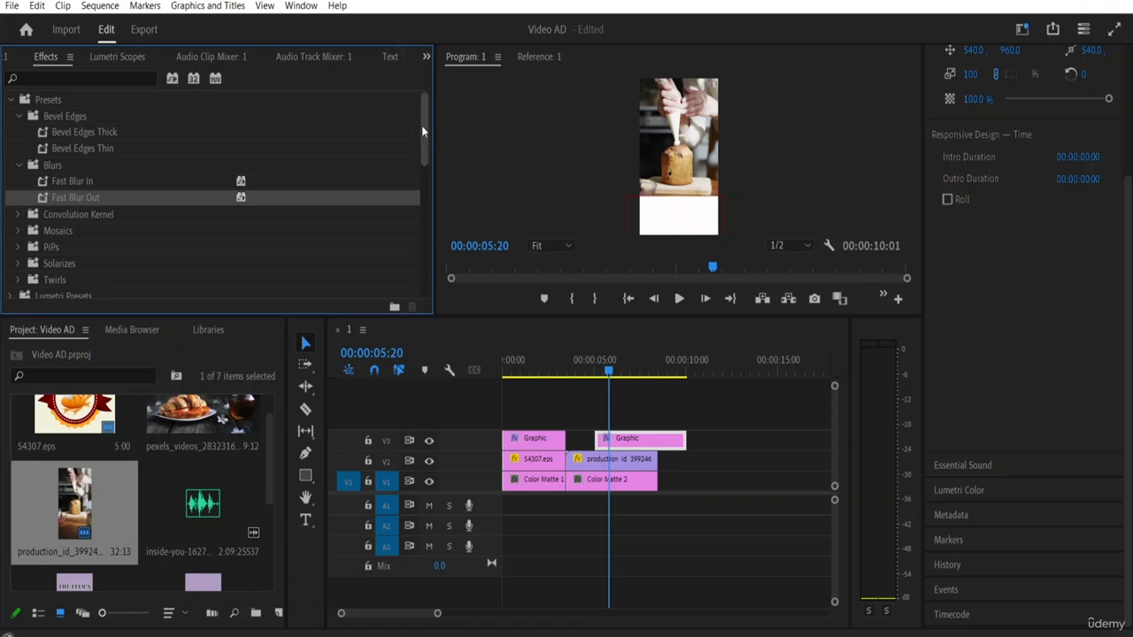
{"action": "left_click_drag", "start_coordinate": [421, 125], "coordinate": [422, 197]}
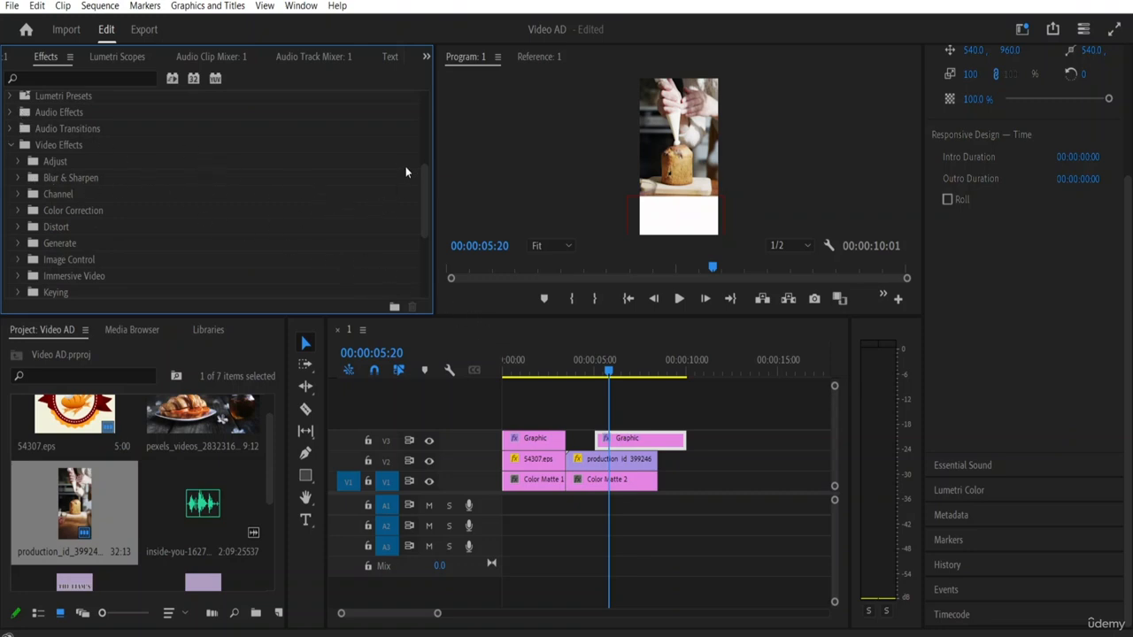
{"action": "left_click_drag", "start_coordinate": [422, 193], "coordinate": [414, 279]}
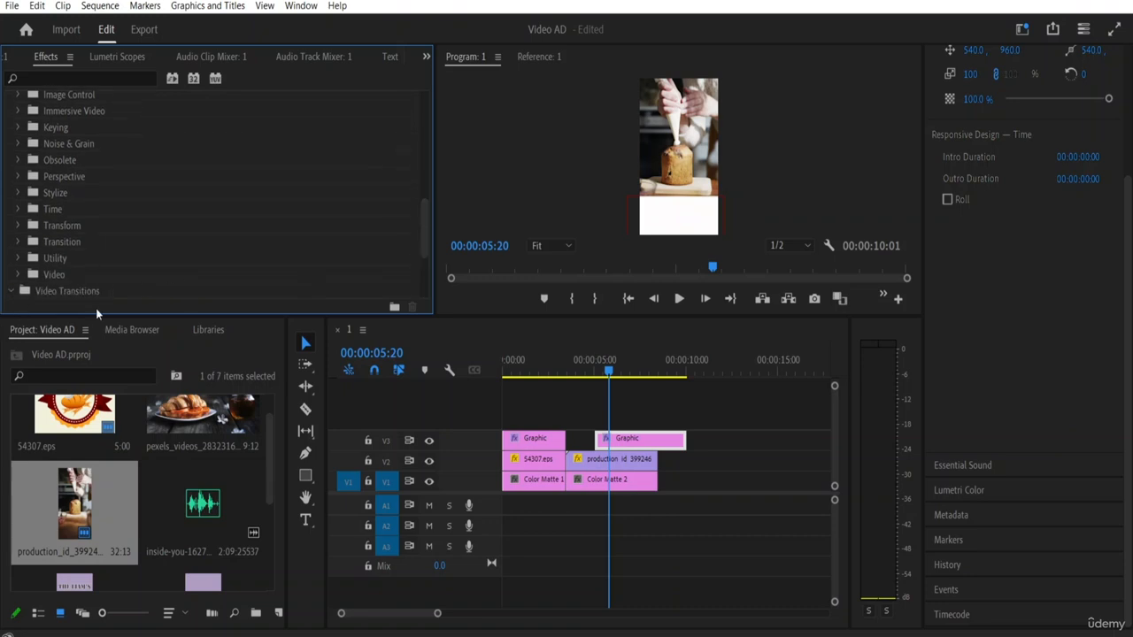
{"action": "left_click", "coordinate": [12, 290]}
{"action": "left_click_drag", "start_coordinate": [424, 203], "coordinate": [423, 288]}
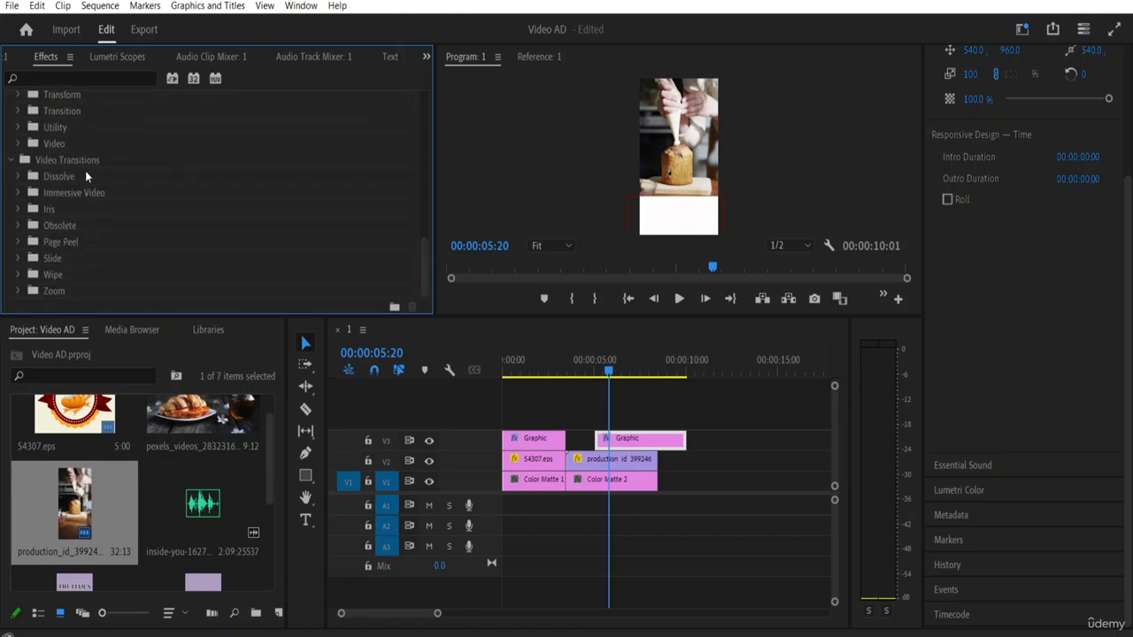
{"action": "left_click", "coordinate": [19, 177]}
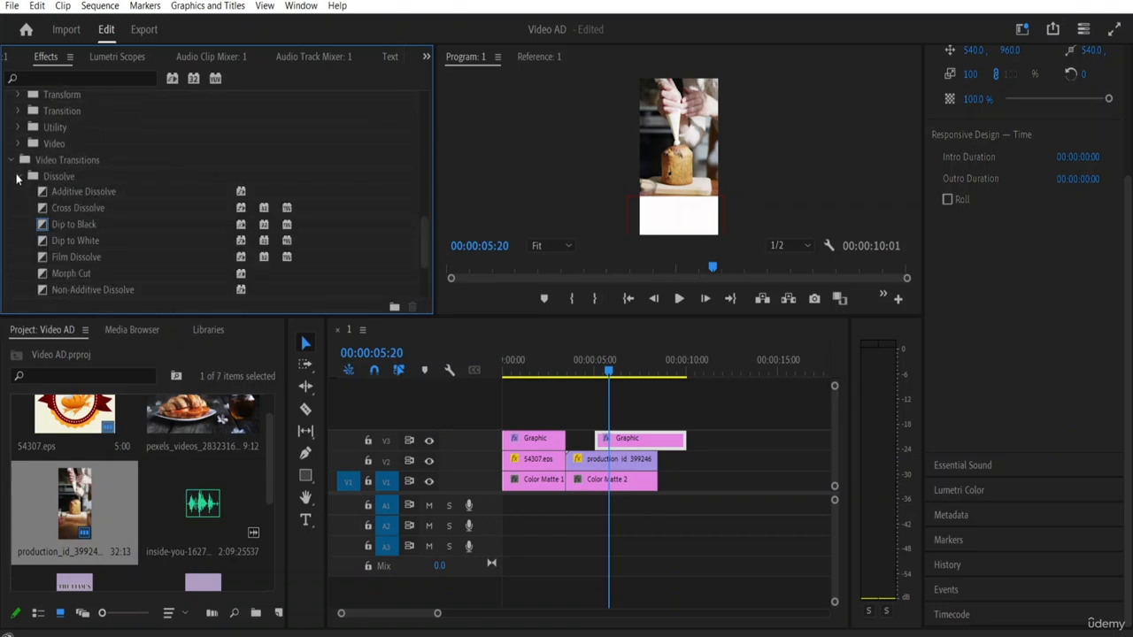
{"action": "left_click", "coordinate": [71, 190]}
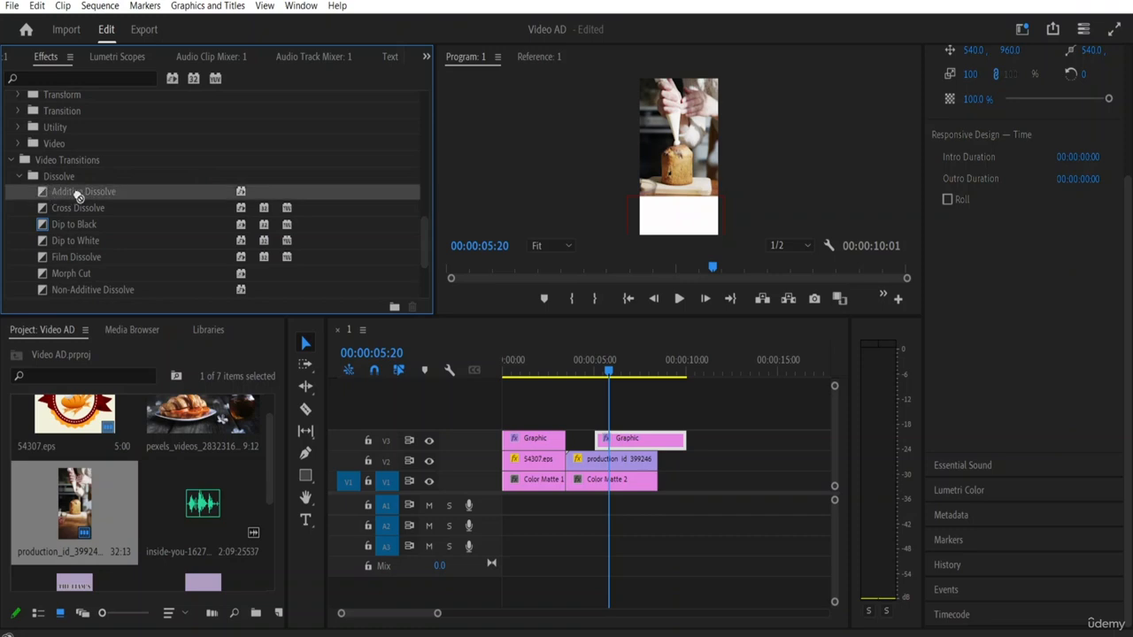
{"action": "left_click_drag", "start_coordinate": [78, 196], "coordinate": [602, 441]}
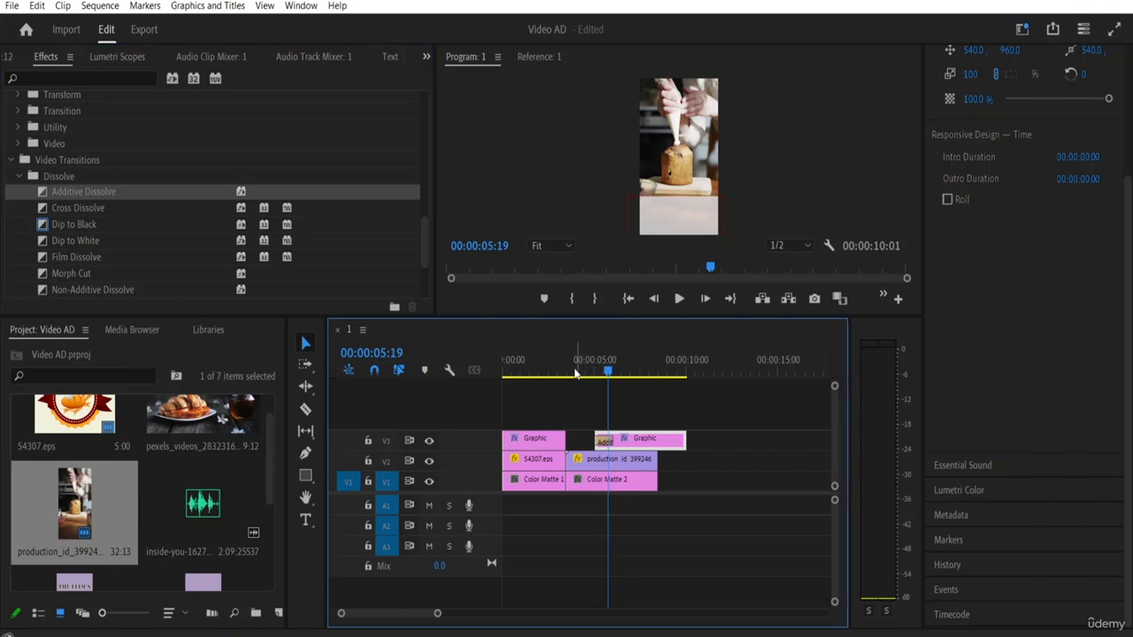
Play back from about 00:00:04:08 to review the rectangle's dissolve over the footage.
{"action": "left_click_drag", "start_coordinate": [607, 372], "coordinate": [580, 372]}
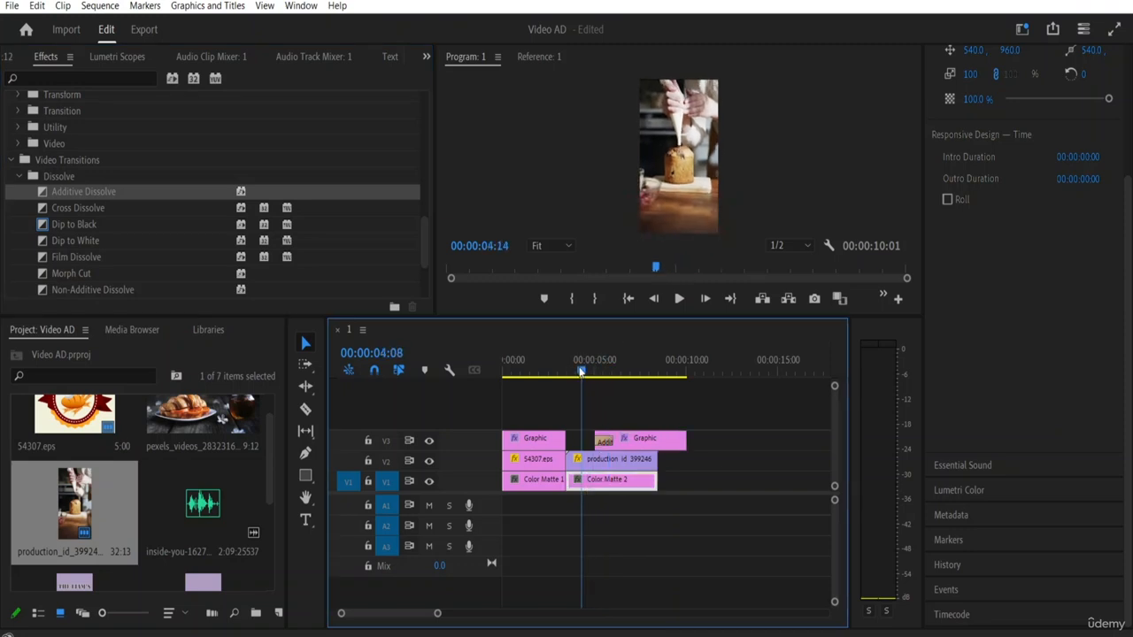
{"action": "key", "text": "space"}
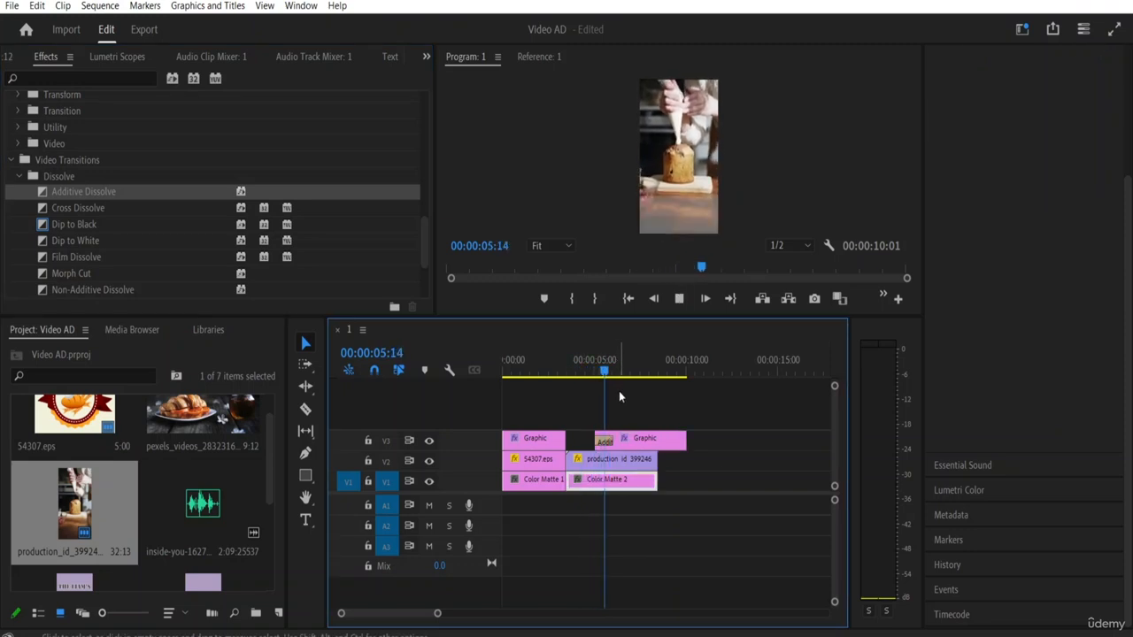
{"action": "key", "text": "space"}
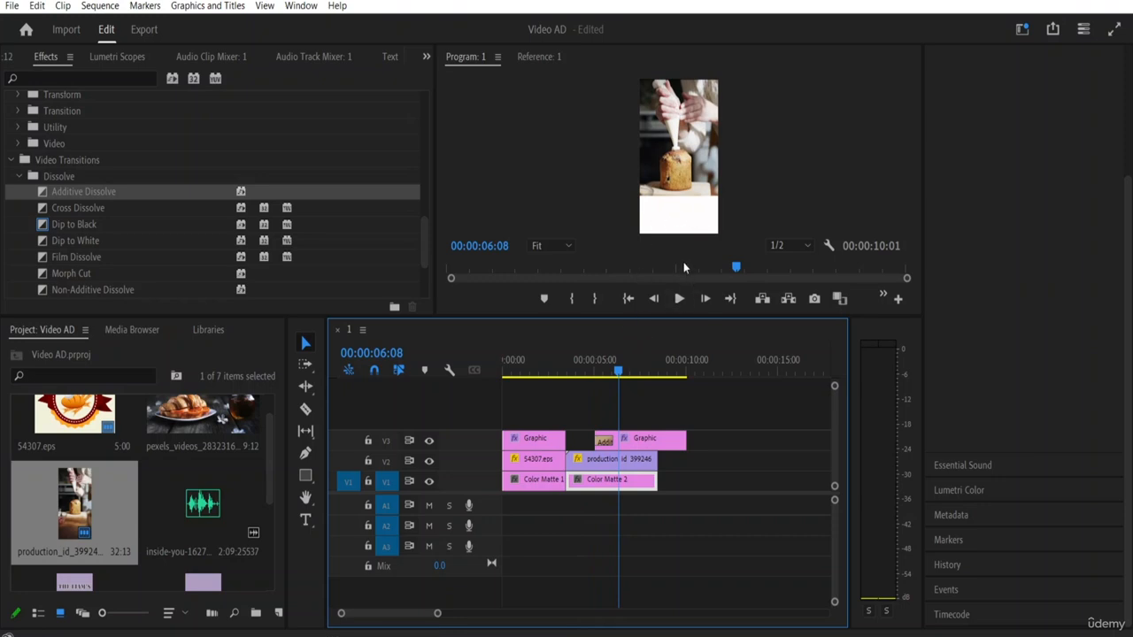
Add a new text layer to the opening title graphic at the start of V3.
{"action": "left_click", "coordinate": [659, 445]}
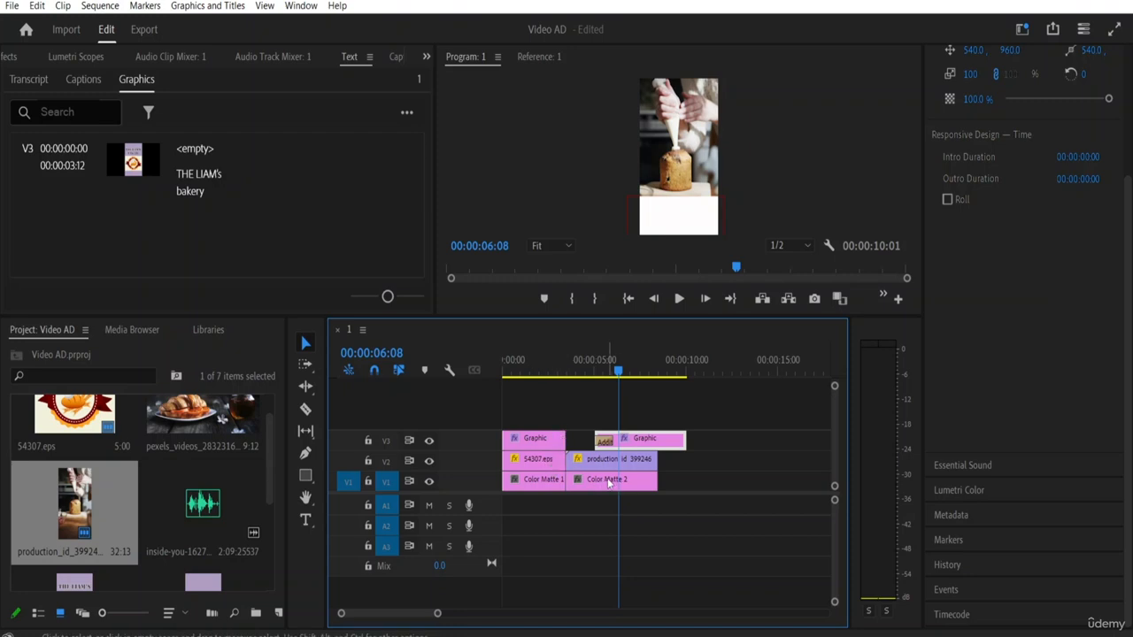
{"action": "left_click", "coordinate": [540, 443]}
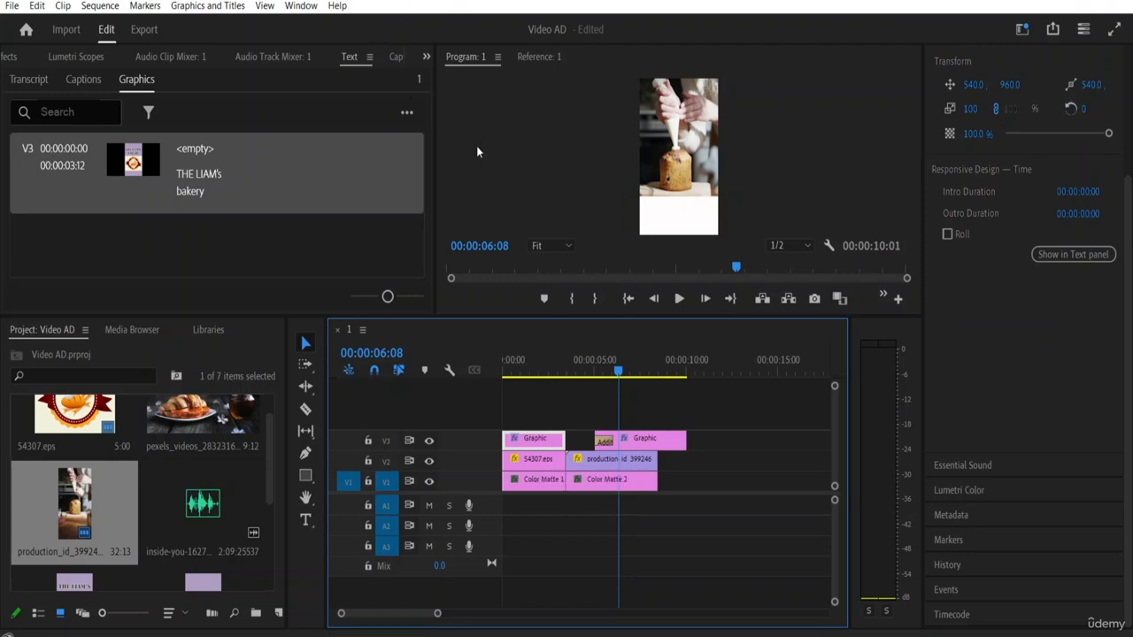
{"action": "left_click", "coordinate": [188, 8]}
{"action": "mouse_move", "coordinate": [350, 66]}
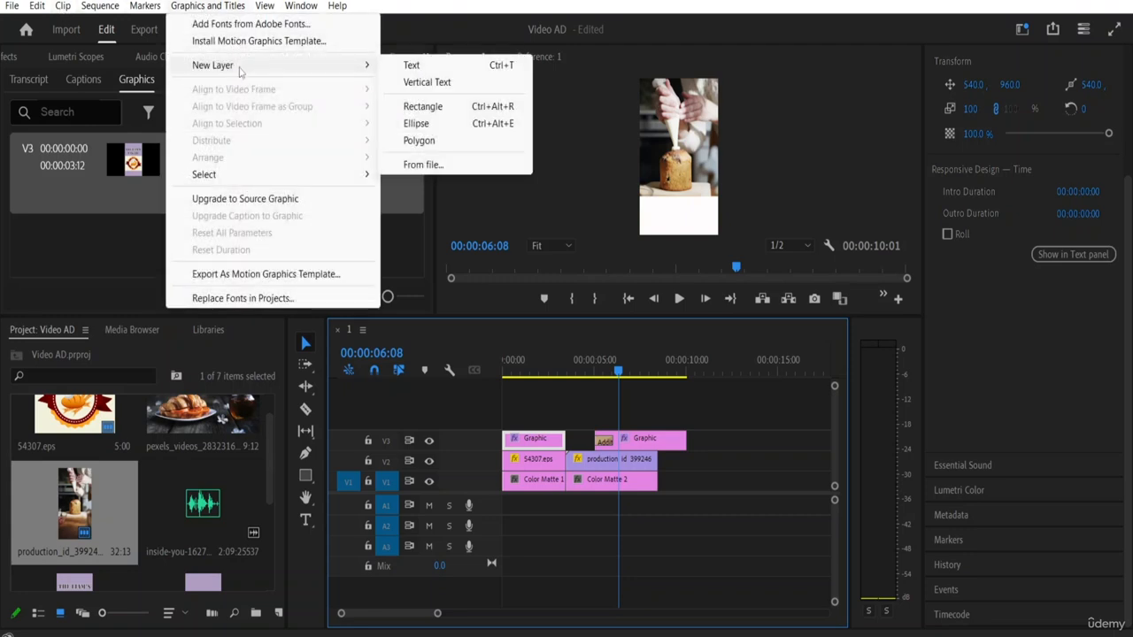
{"action": "left_click", "coordinate": [430, 65]}
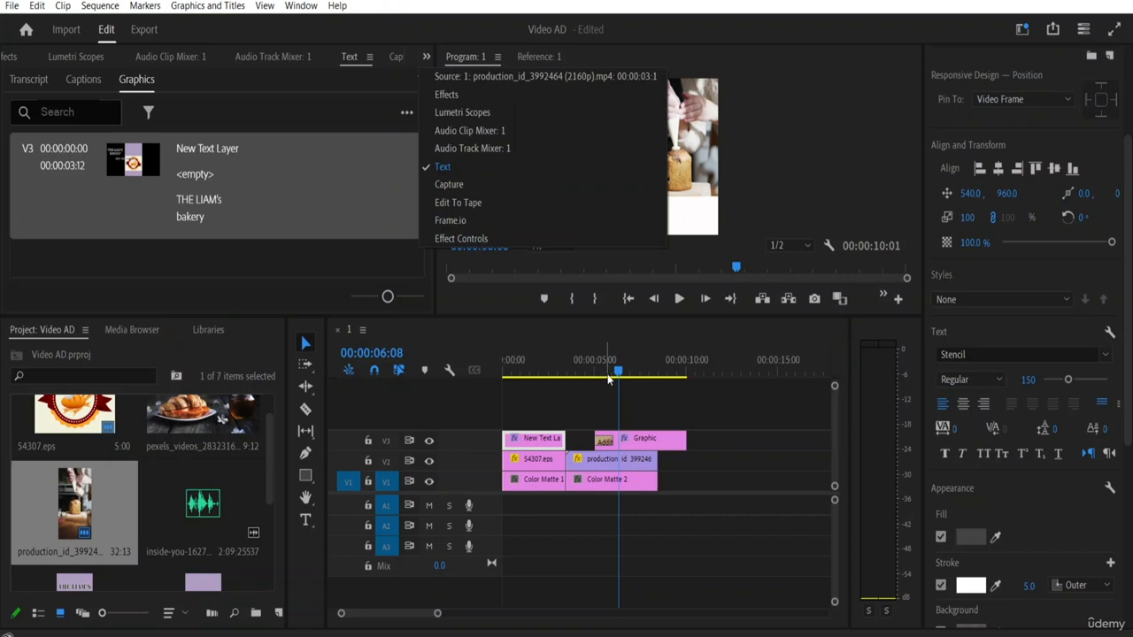
Add a second new text layer to the same opening title graphic.
{"action": "left_click", "coordinate": [764, 123]}
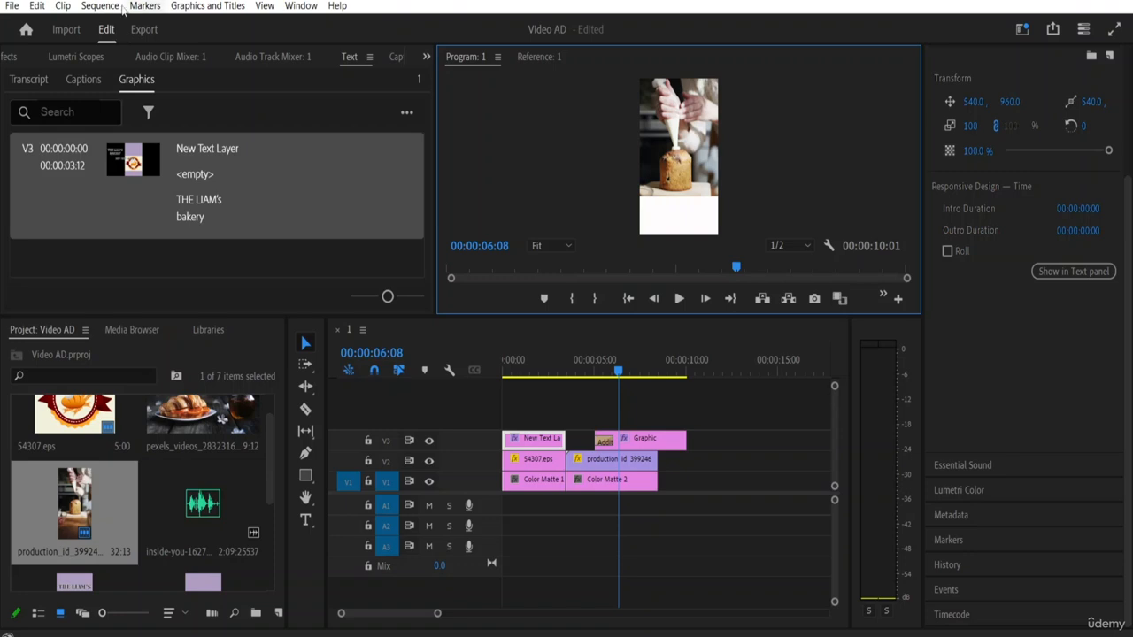
{"action": "left_click", "coordinate": [206, 7]}
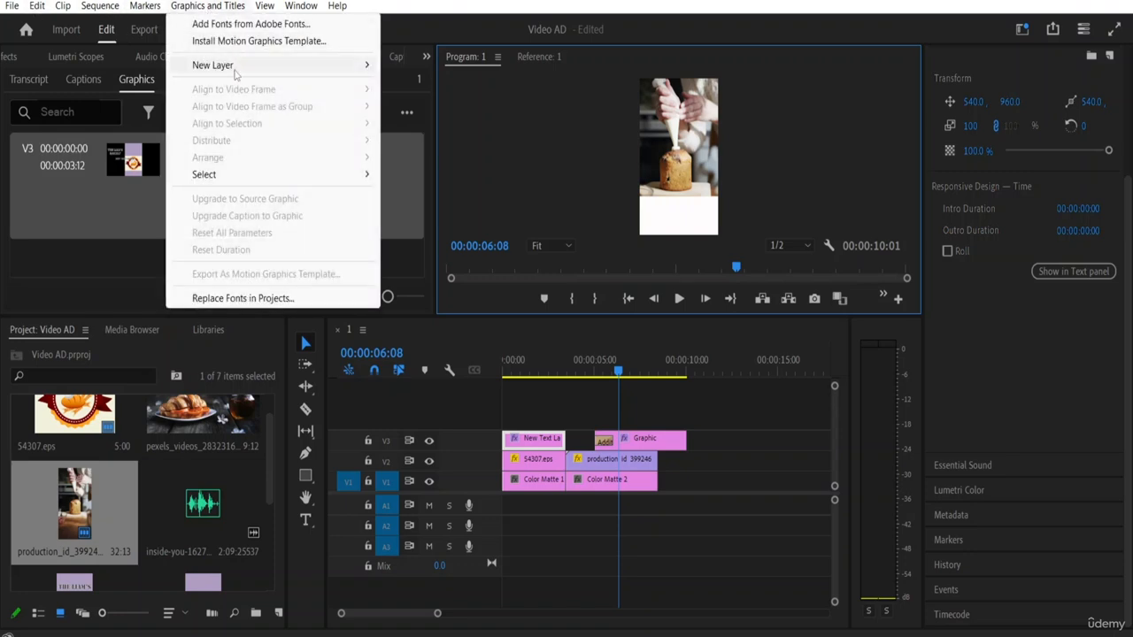
{"action": "mouse_move", "coordinate": [336, 65]}
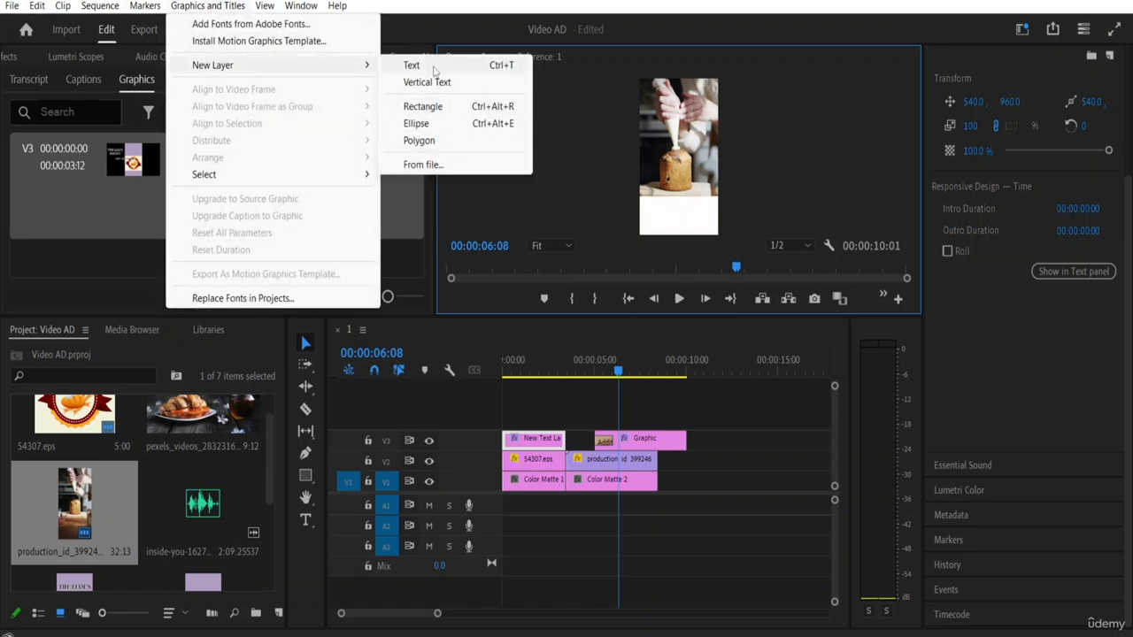
{"action": "left_click", "coordinate": [434, 70]}
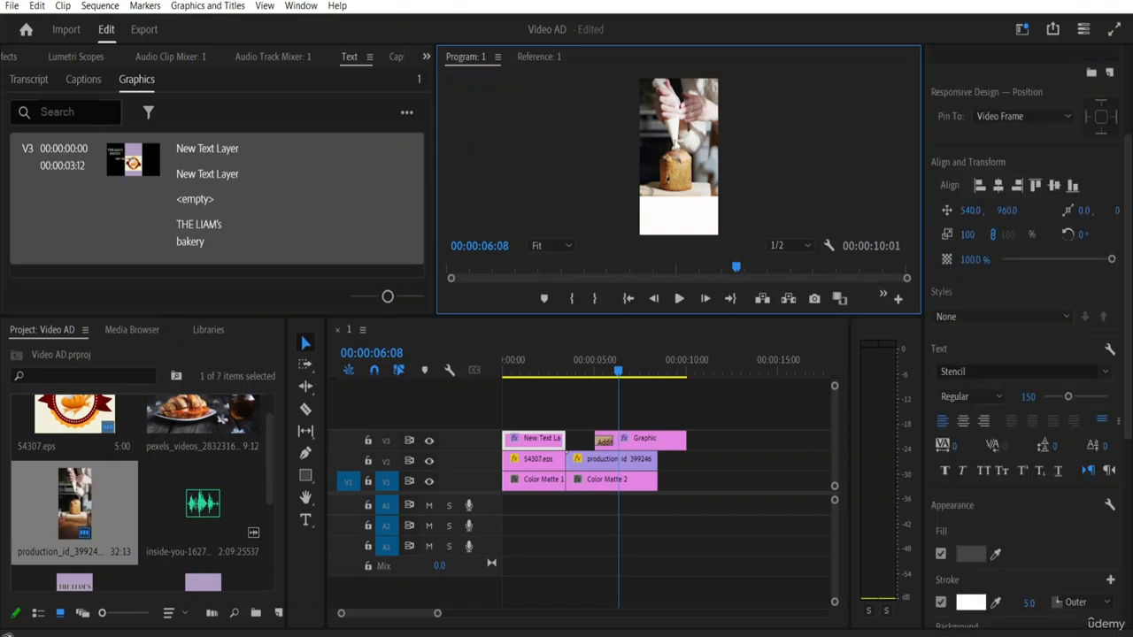
{"action": "left_click", "coordinate": [430, 124]}
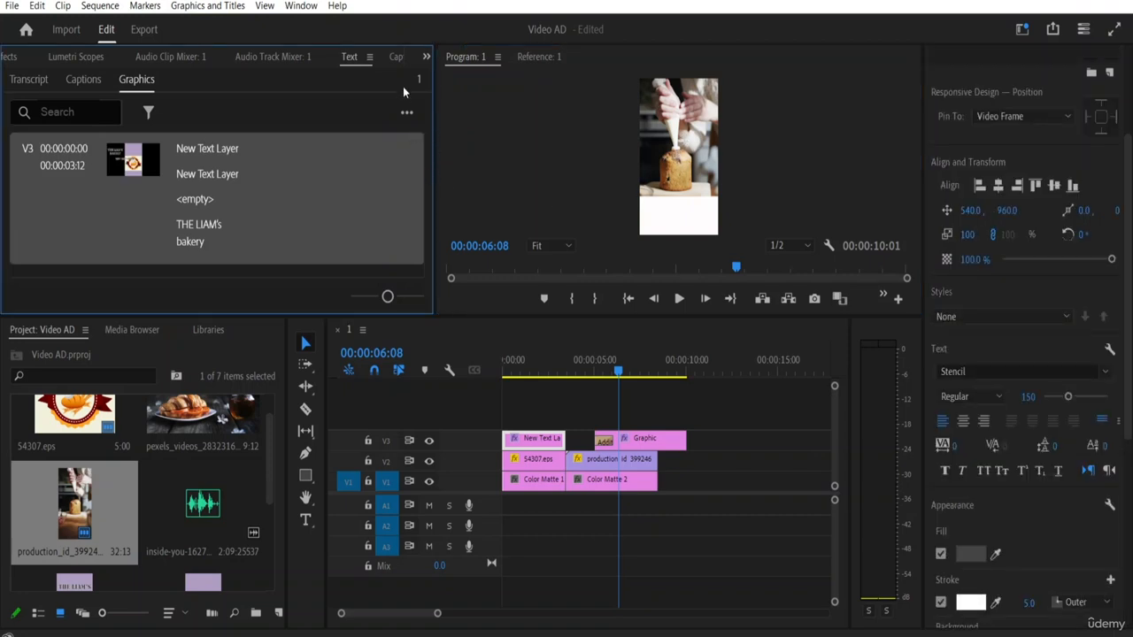
Create an empty text box over the white rectangle with the Type tool, positioned at 80, 1548.
{"action": "left_click", "coordinate": [306, 520]}
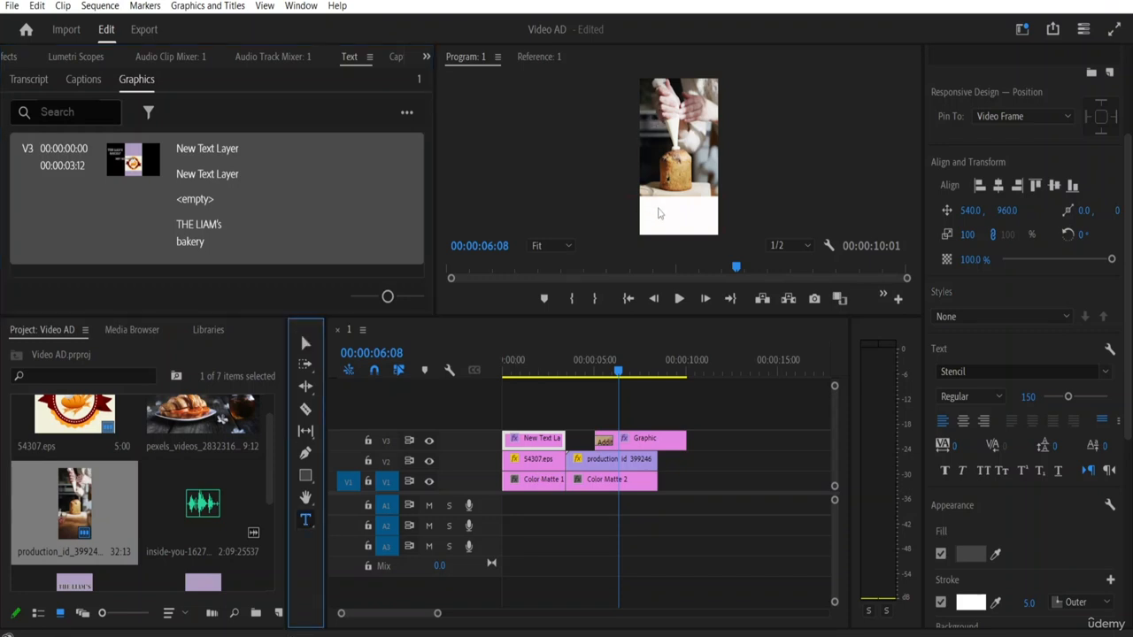
{"action": "left_click_drag", "start_coordinate": [644, 198], "coordinate": [713, 228]}
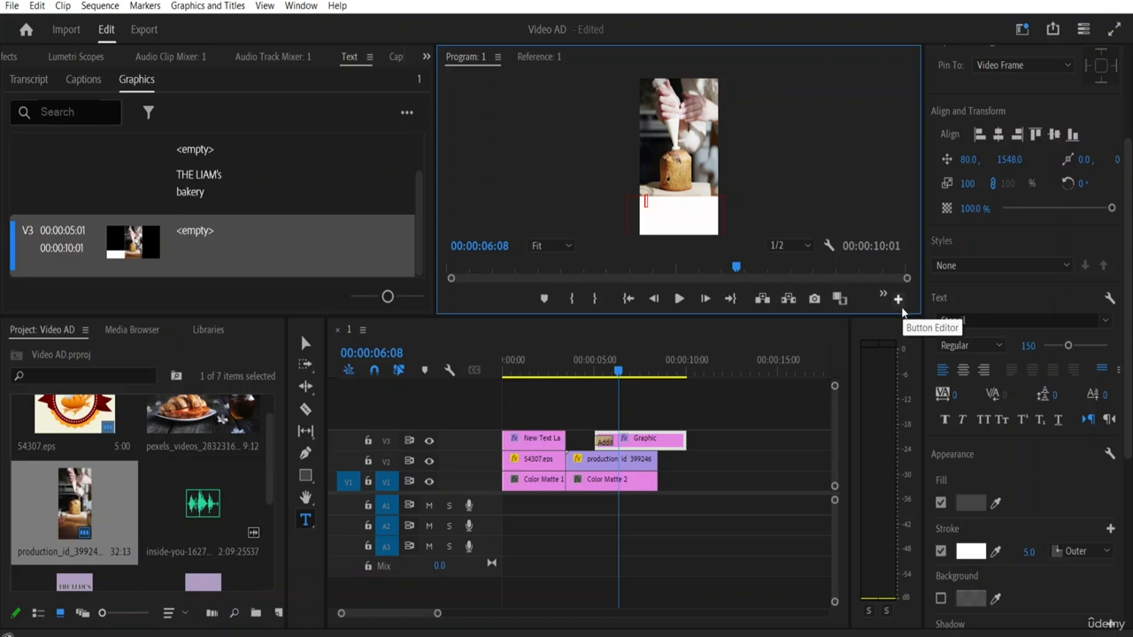
Move the opening title graphic with its new text layers to V4, aligned with the start of the white rectangle's clip.
{"action": "left_click", "coordinate": [539, 442]}
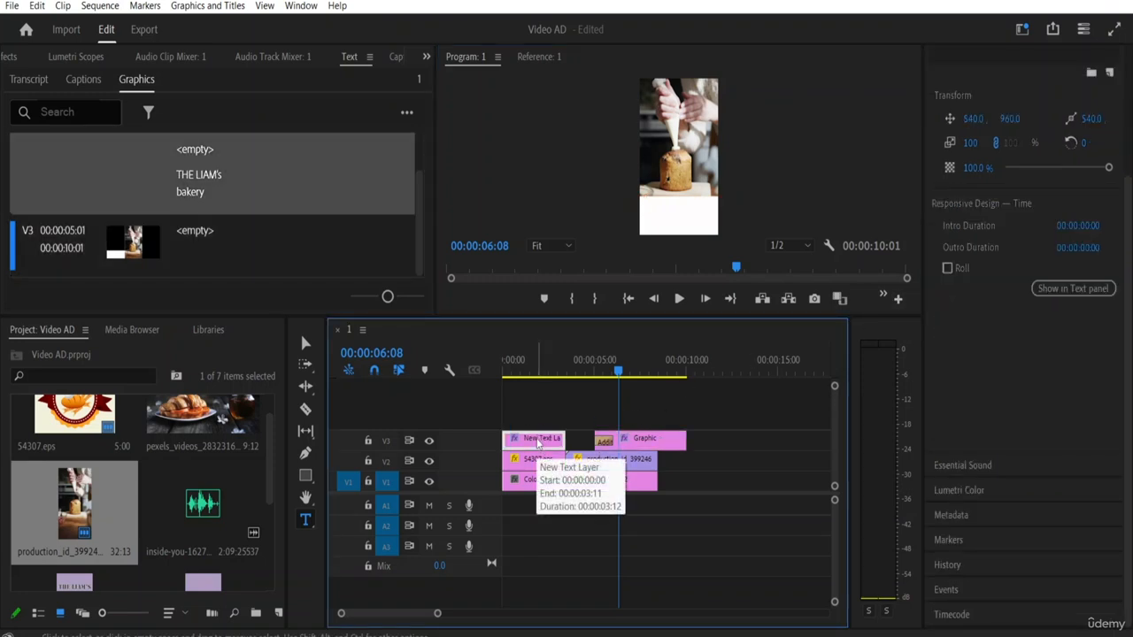
{"action": "left_click_drag", "start_coordinate": [619, 371], "coordinate": [512, 373]}
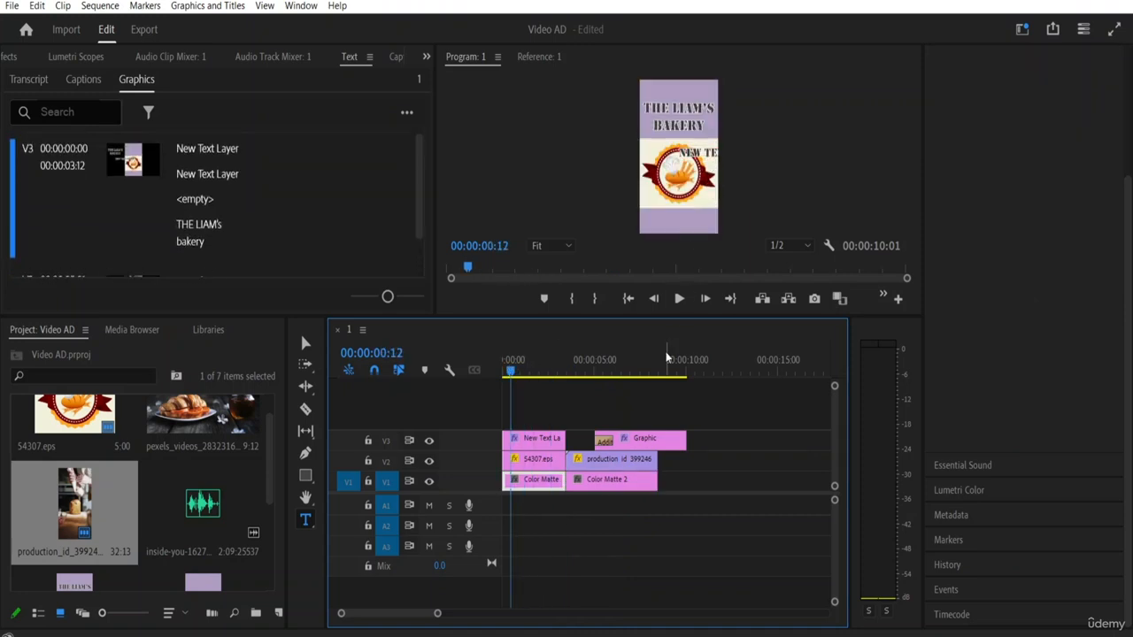
{"action": "left_click", "coordinate": [542, 448]}
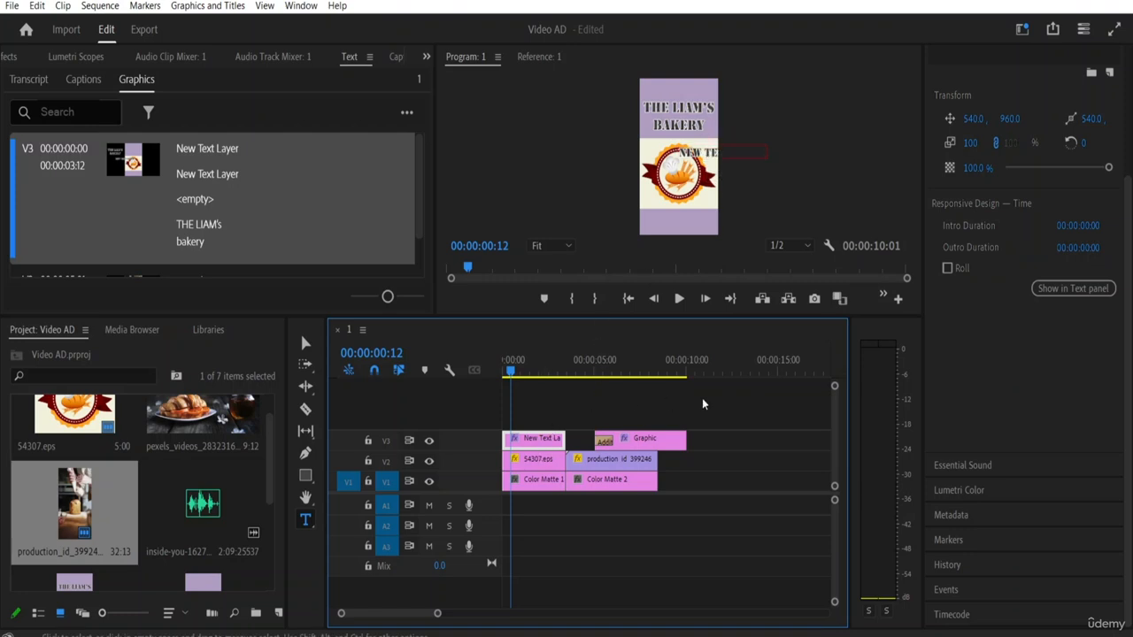
{"action": "left_click_drag", "start_coordinate": [542, 443], "coordinate": [655, 416]}
{"action": "double_click", "coordinate": [656, 416]}
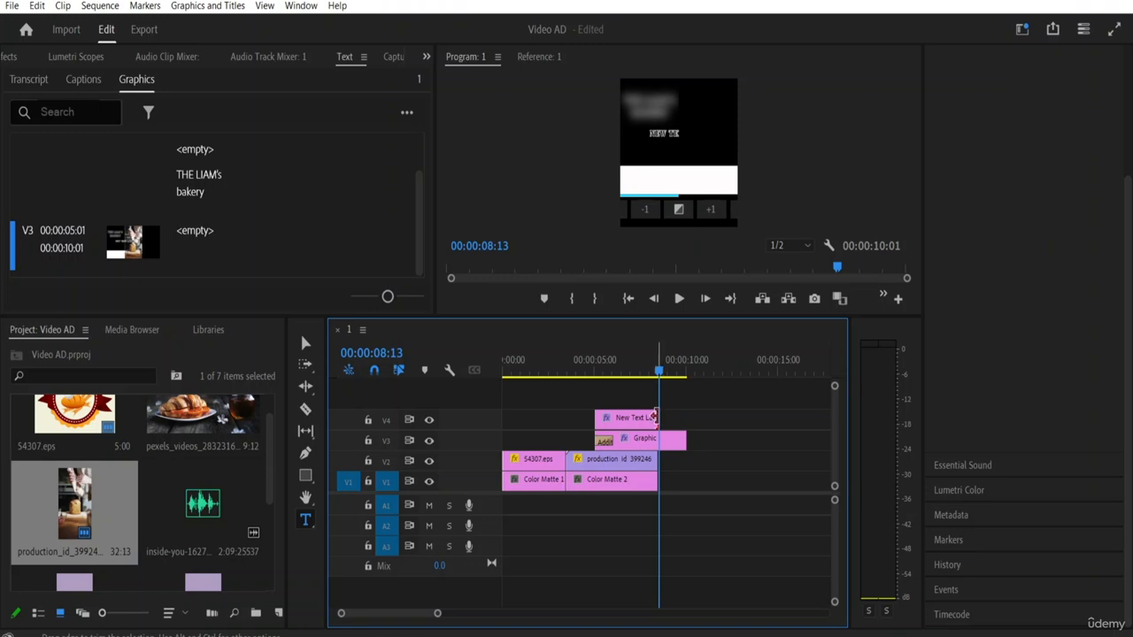
Extend the V4 title clip to the end of the V3 graphic at 00:00:10:01 and set the playhead to 00:00:05:21.
{"action": "left_click_drag", "start_coordinate": [657, 417], "coordinate": [685, 417]}
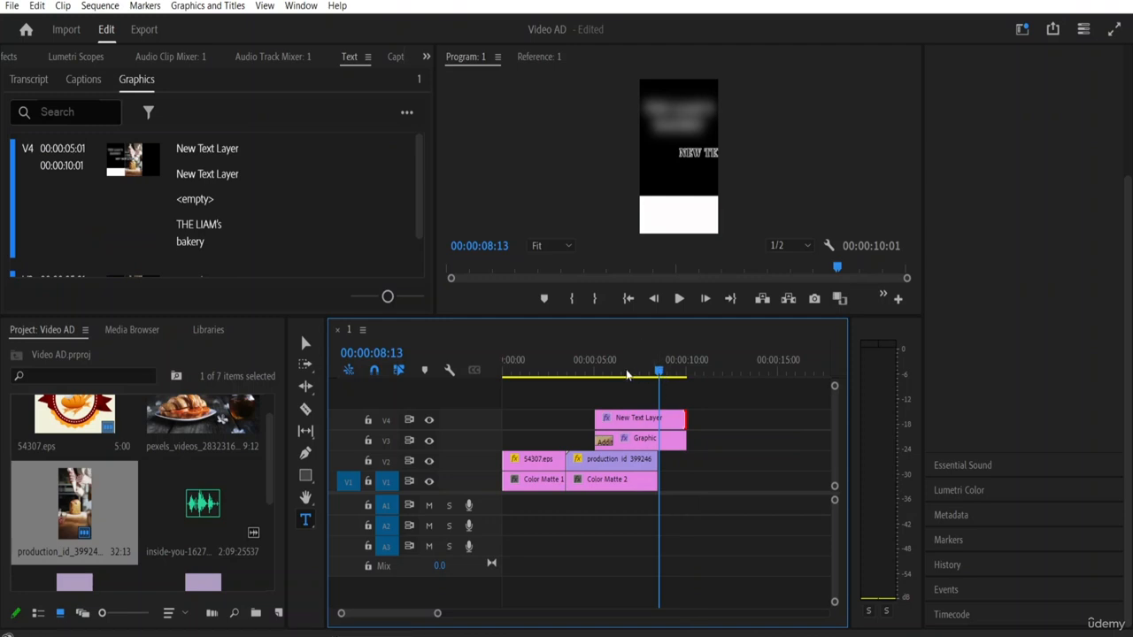
{"action": "left_click_drag", "start_coordinate": [659, 372], "coordinate": [656, 373]}
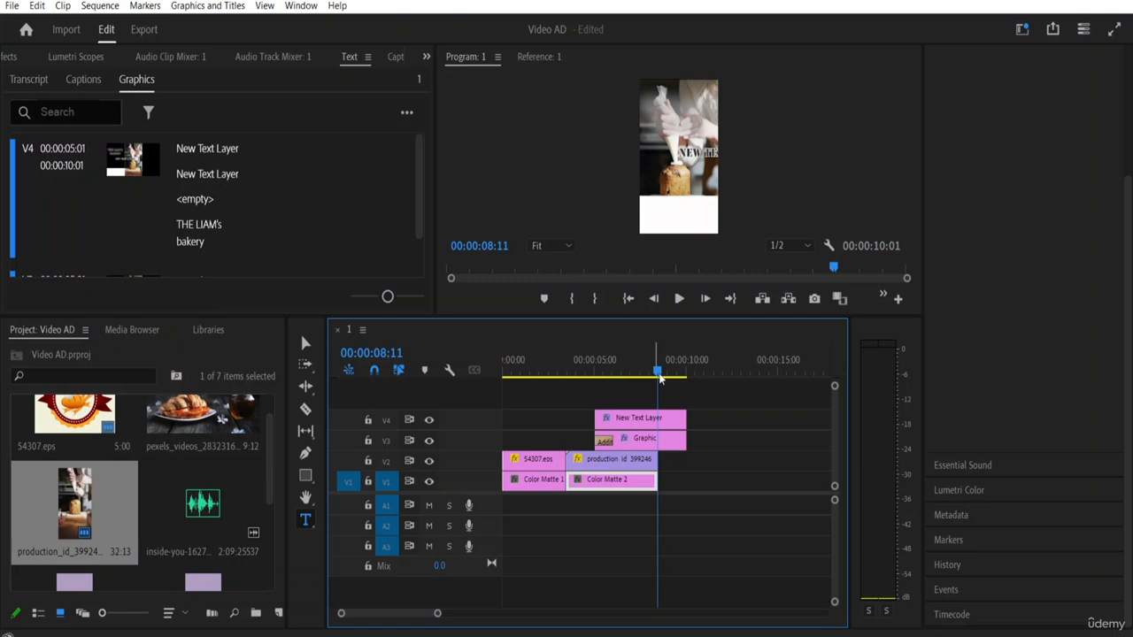
{"action": "left_click_drag", "start_coordinate": [657, 373], "coordinate": [609, 372]}
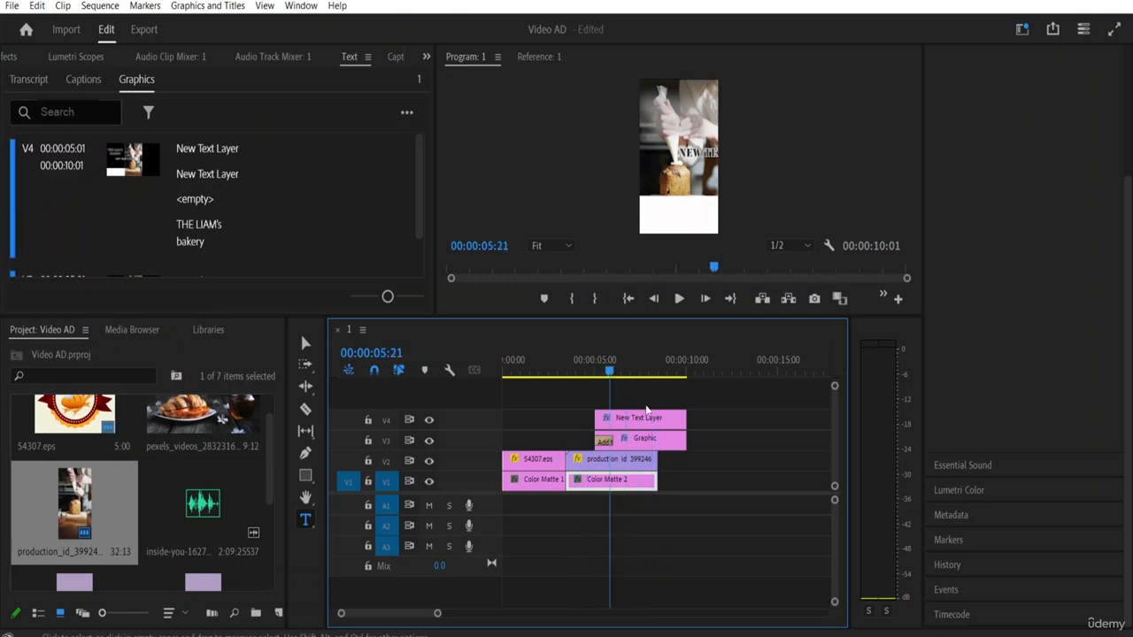
Select the placeholder text in the V4 title graphic and enlarge the video preview area.
{"action": "left_click", "coordinate": [647, 420]}
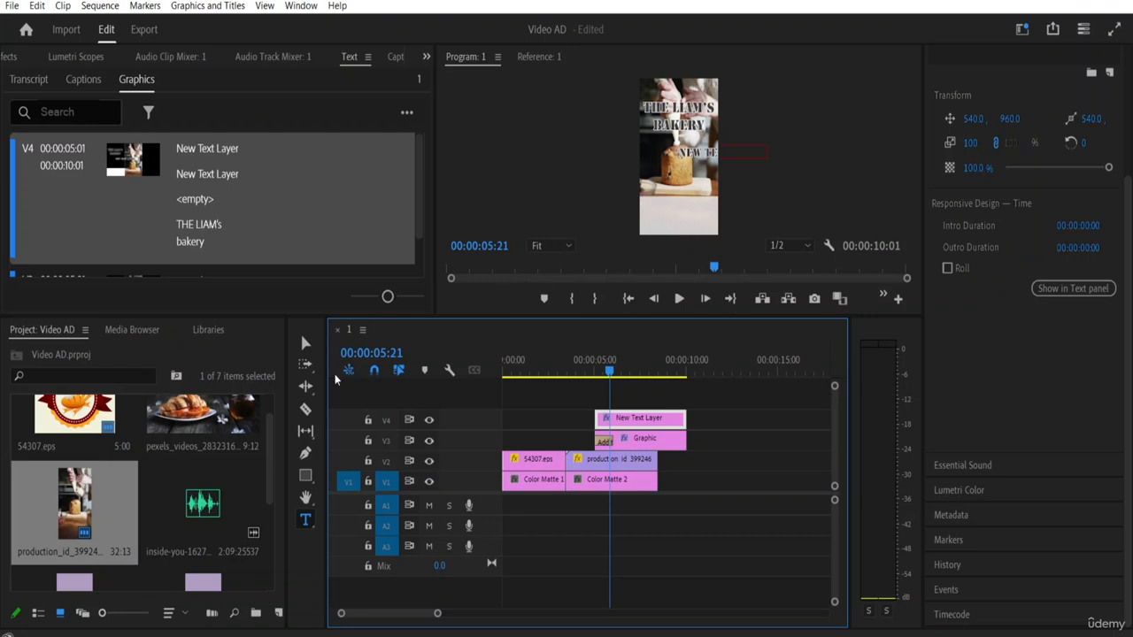
{"action": "left_click", "coordinate": [307, 345]}
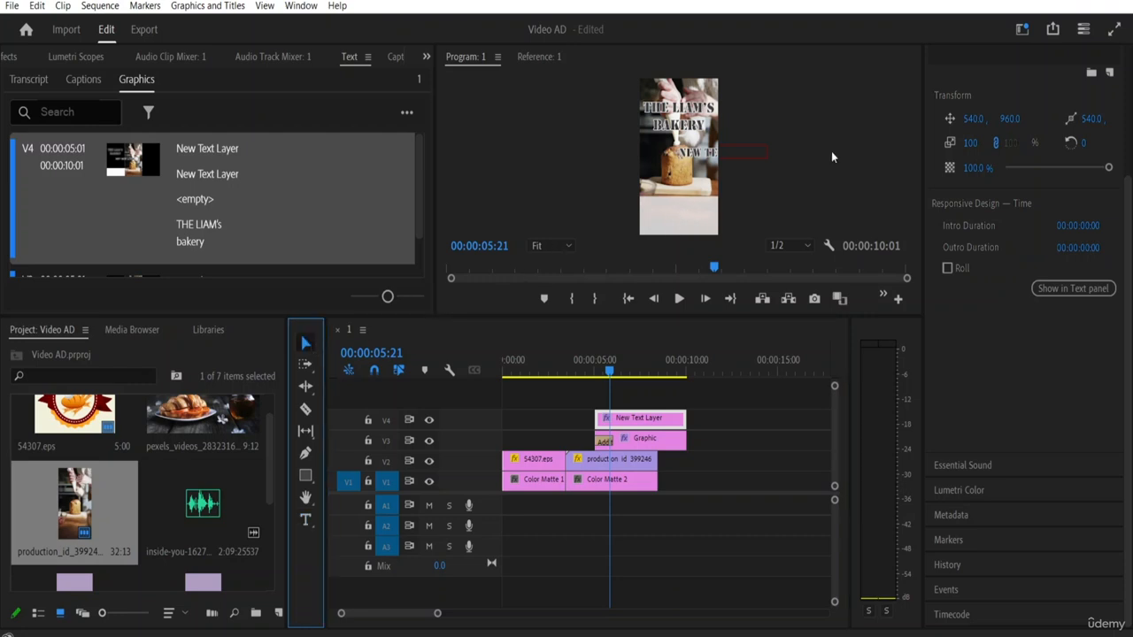
{"action": "left_click", "coordinate": [702, 158]}
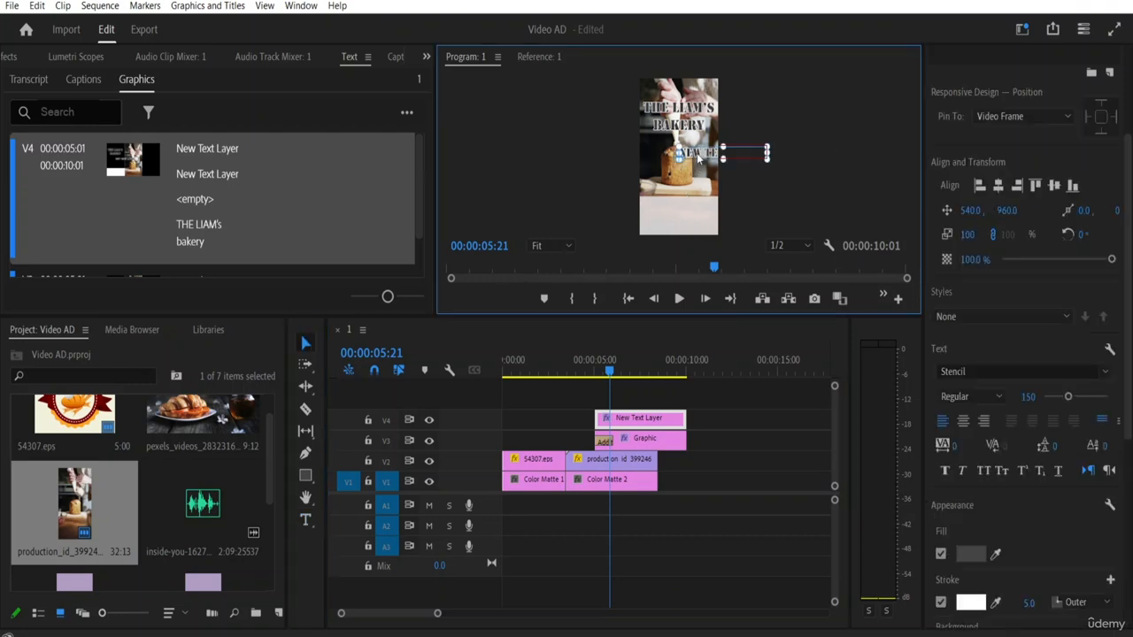
{"action": "key", "text": "t"}
{"action": "left_click", "coordinate": [306, 343]}
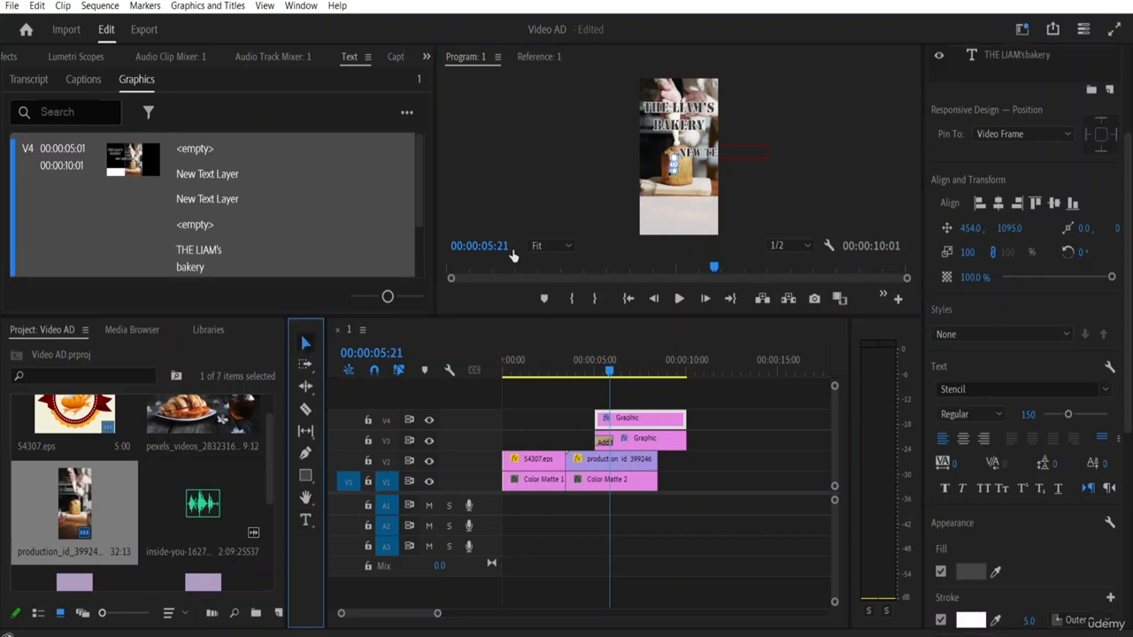
{"action": "left_click", "coordinate": [700, 162]}
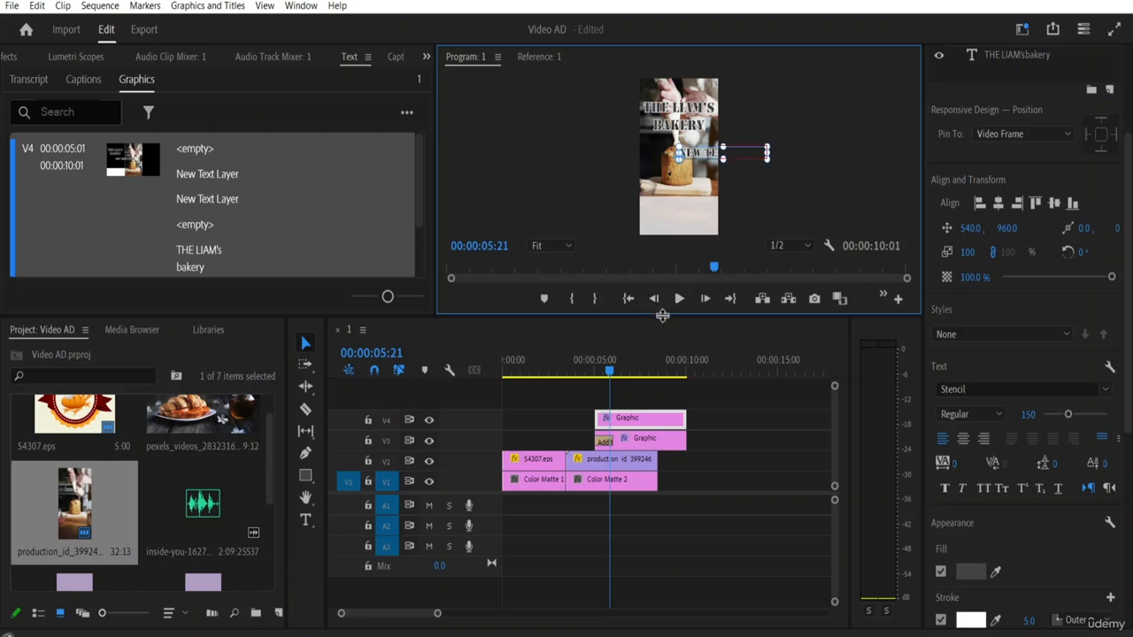
{"action": "left_click_drag", "start_coordinate": [659, 313], "coordinate": [448, 370]}
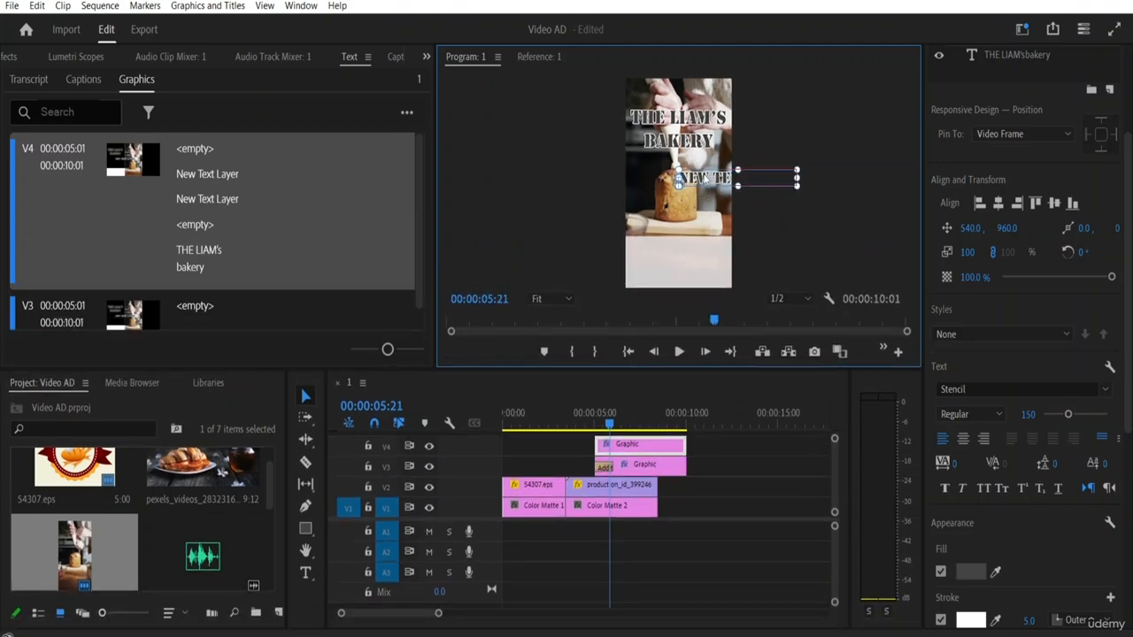
Move one placeholder text layer onto the white rectangle at position 45, 1717 and delete the other placeholder layer.
{"action": "double_click", "coordinate": [706, 178]}
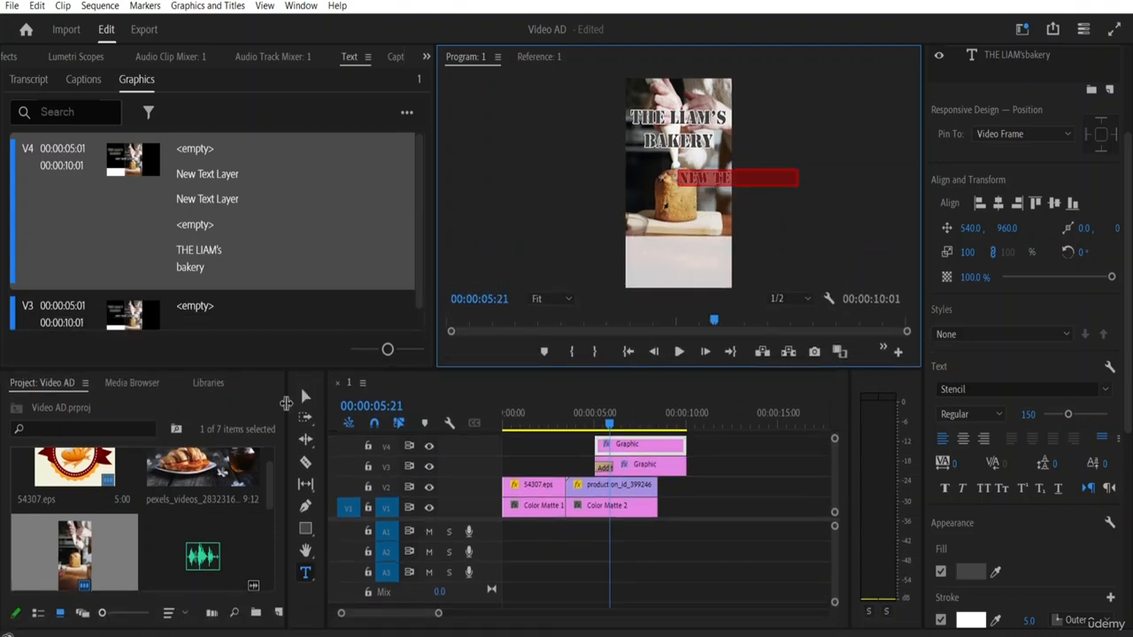
{"action": "left_click", "coordinate": [305, 396]}
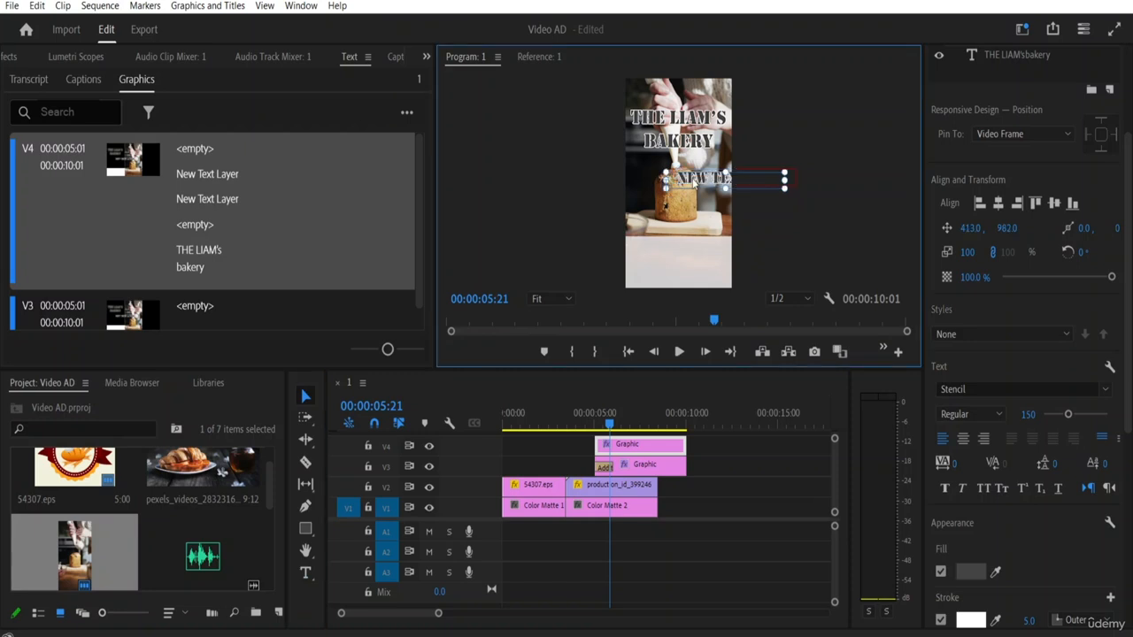
{"action": "left_click_drag", "start_coordinate": [705, 178], "coordinate": [674, 227]}
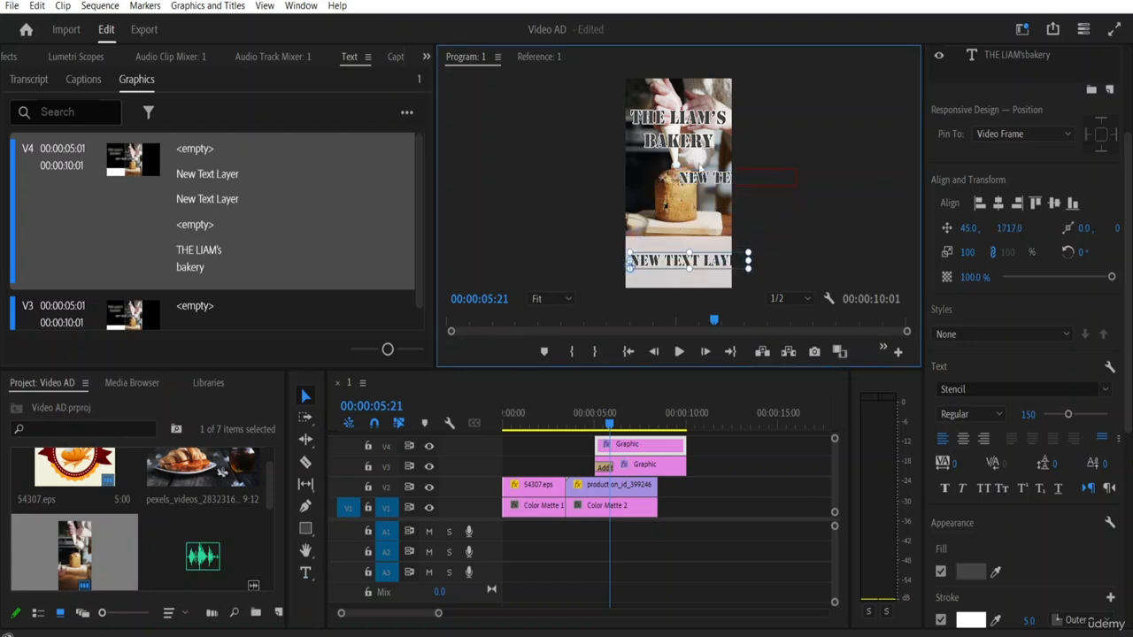
{"action": "left_click", "coordinate": [704, 179]}
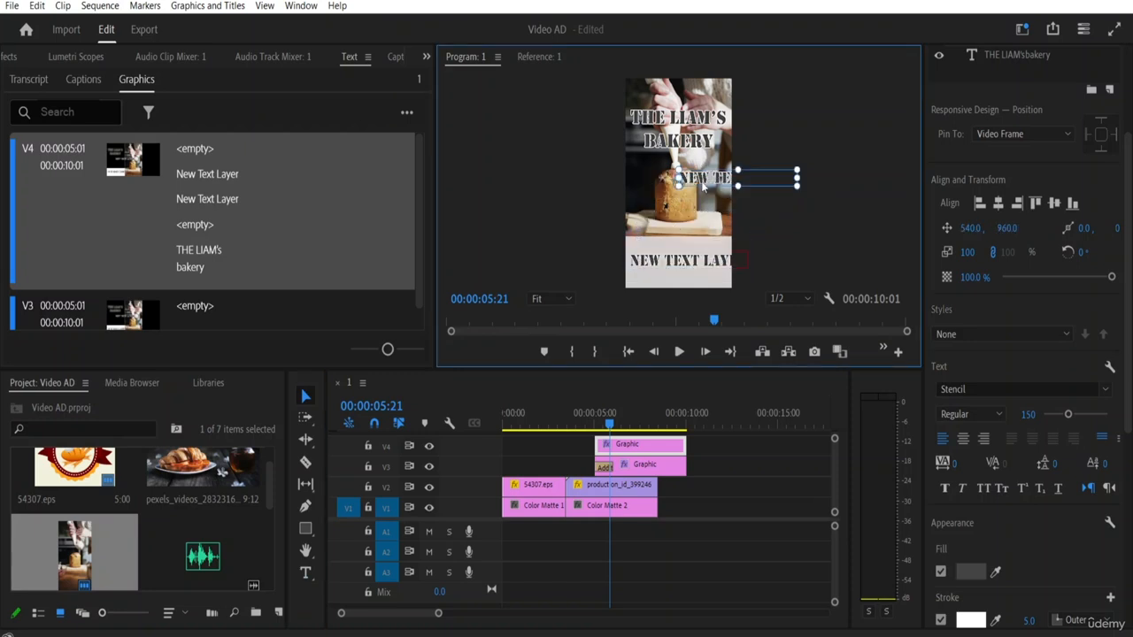
{"action": "key", "text": "Delete"}
Replace the placeholder text on the white rectangle with "100".
{"action": "left_click", "coordinate": [681, 262]}
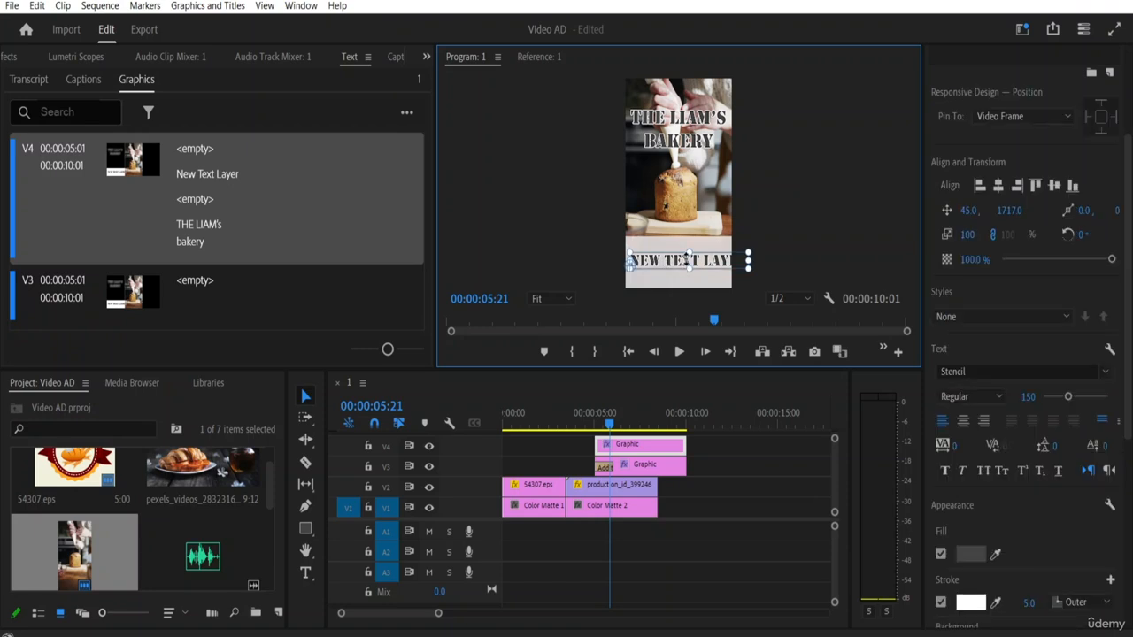
{"action": "double_click", "coordinate": [727, 263]}
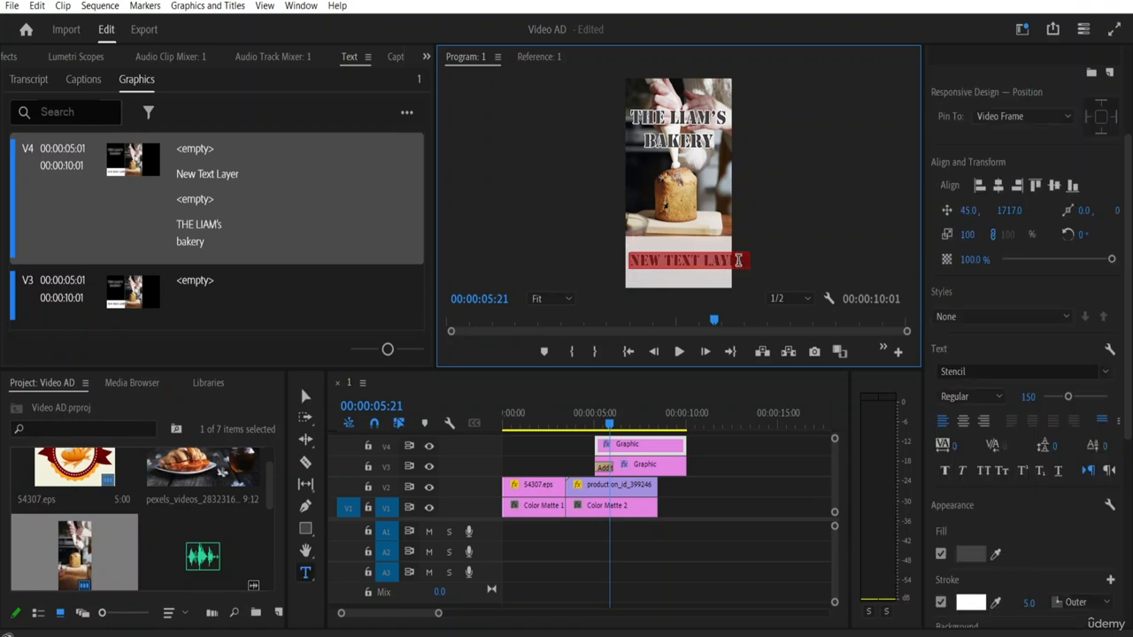
{"action": "key", "text": "BackSpace"}
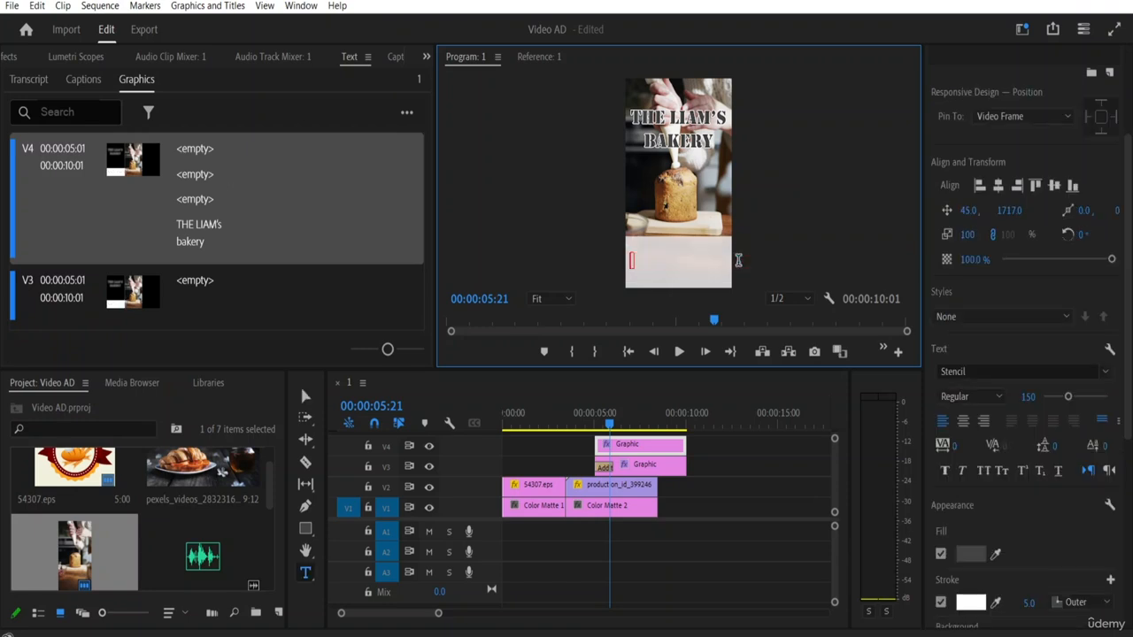
{"action": "type", "text": "100"}
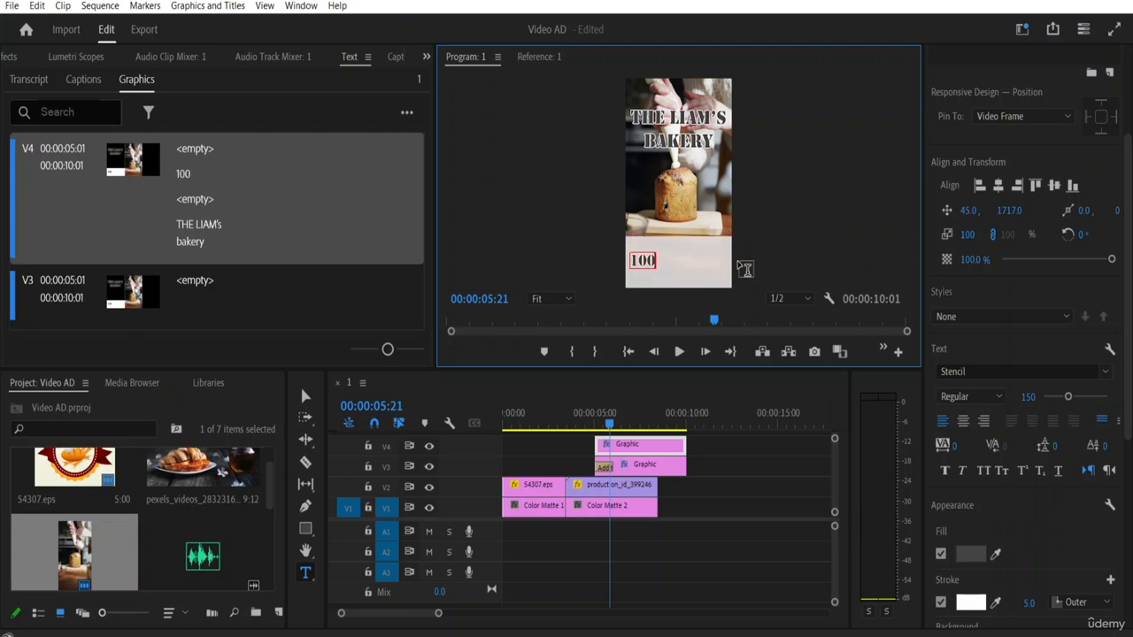
{"action": "key", "text": "Escape"}
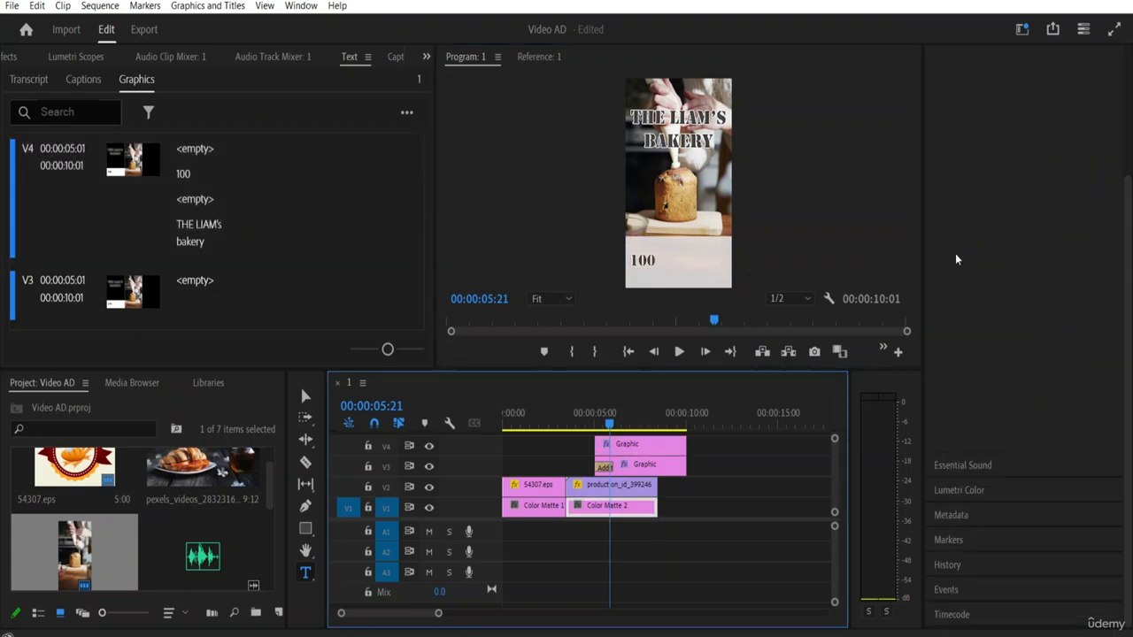
Complete the text on the white rectangle so it reads "100% natural ingredient".
{"action": "key", "text": "shift+5"}
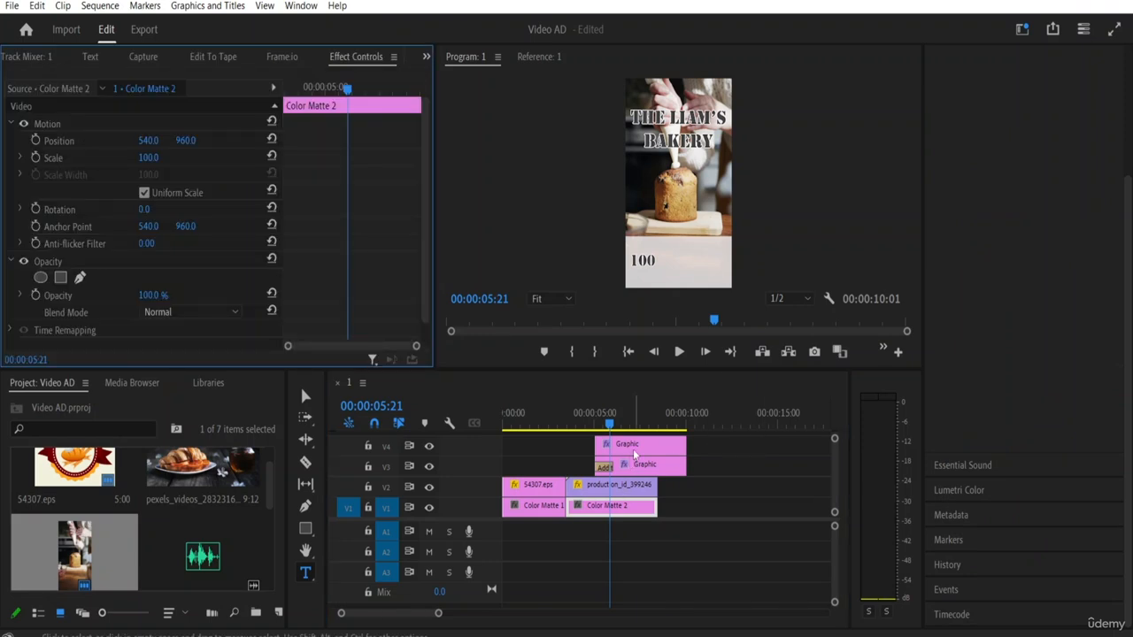
{"action": "left_click", "coordinate": [634, 450]}
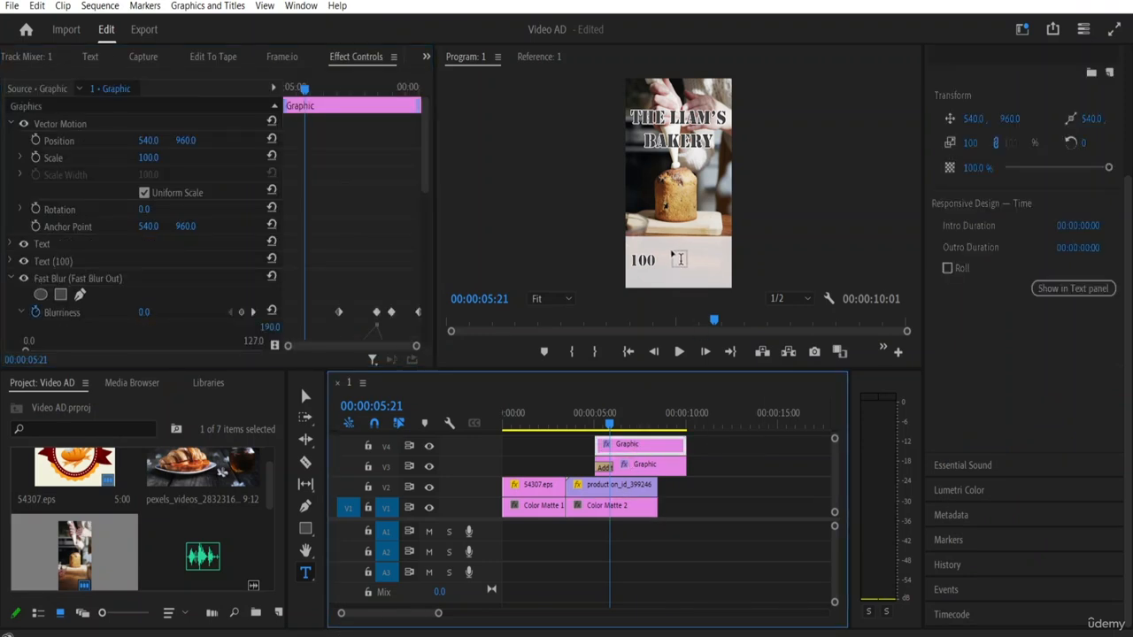
{"action": "left_click", "coordinate": [643, 260]}
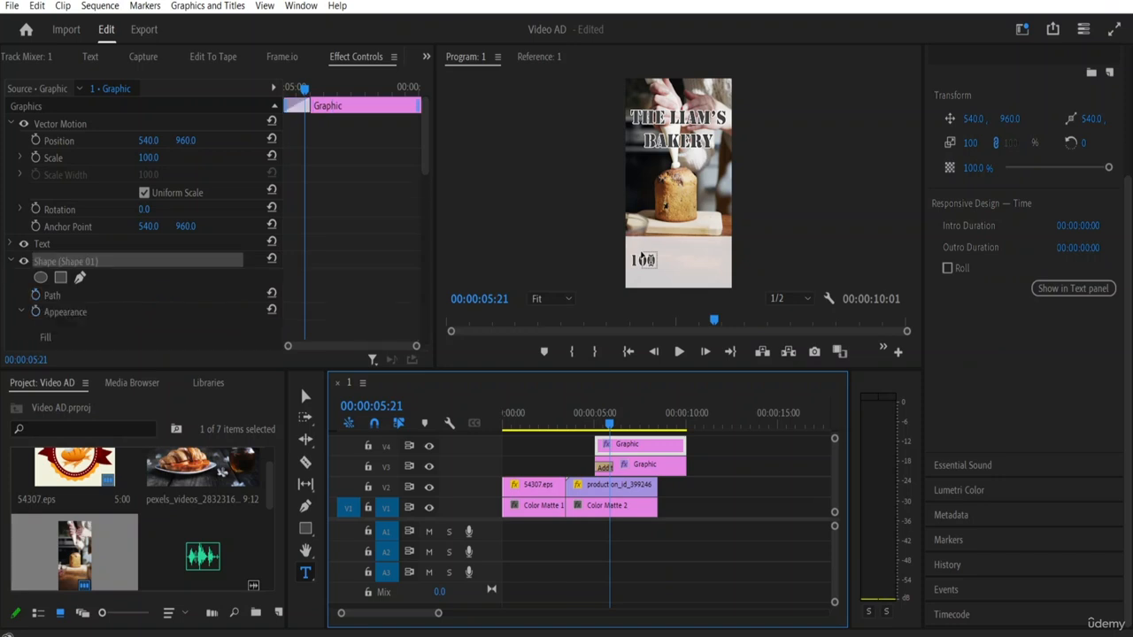
{"action": "left_click", "coordinate": [649, 259]}
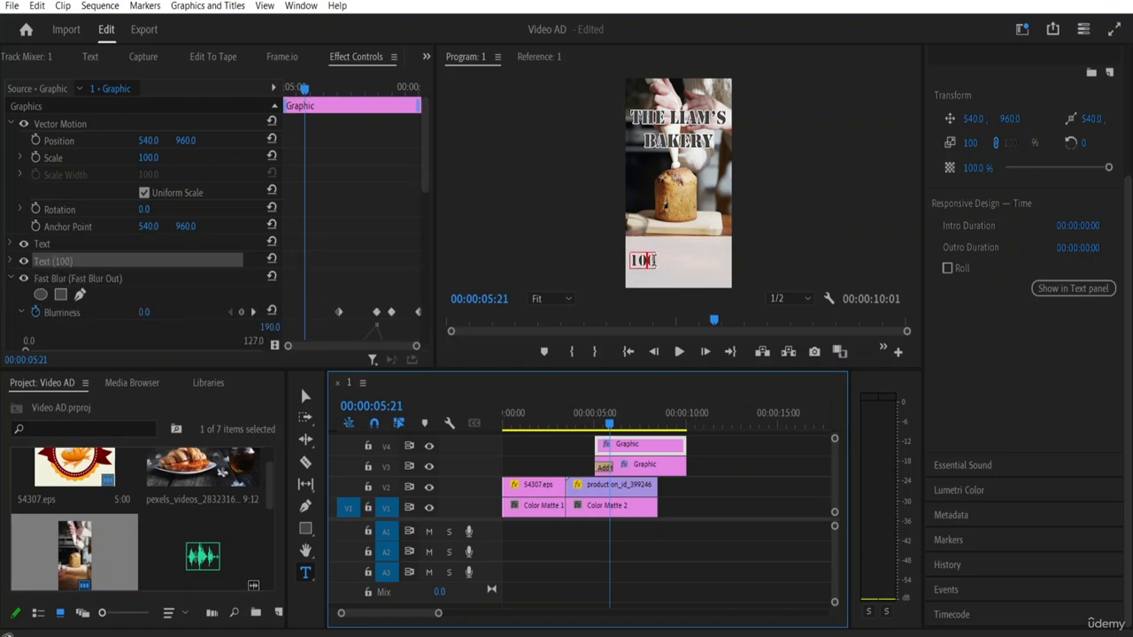
{"action": "left_click", "coordinate": [657, 268]}
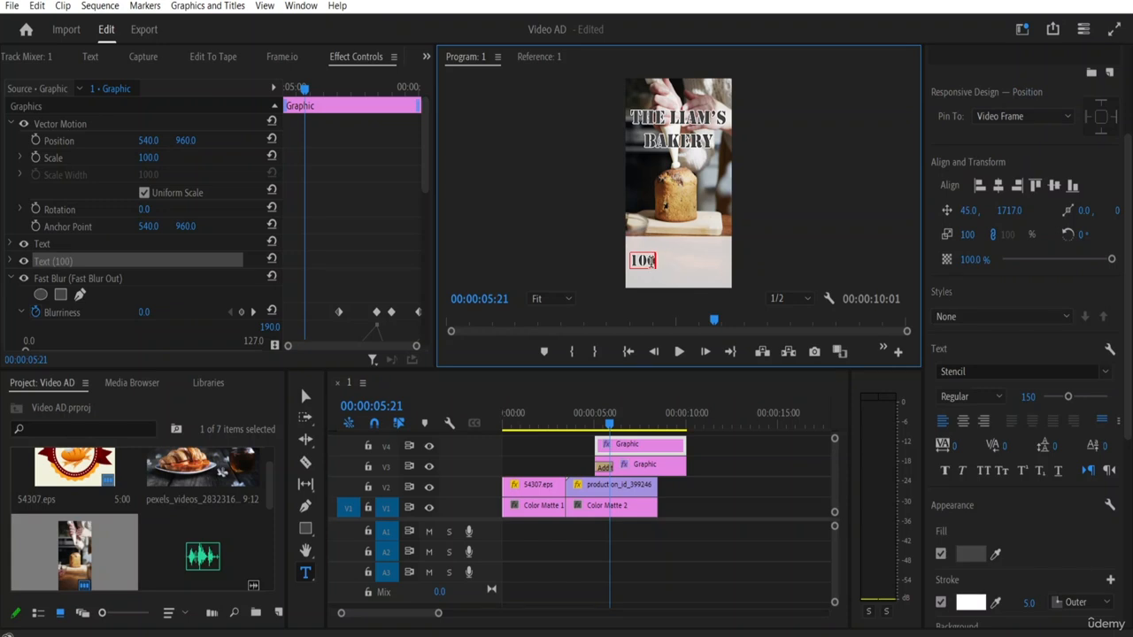
{"action": "type", "text": "SBS"}
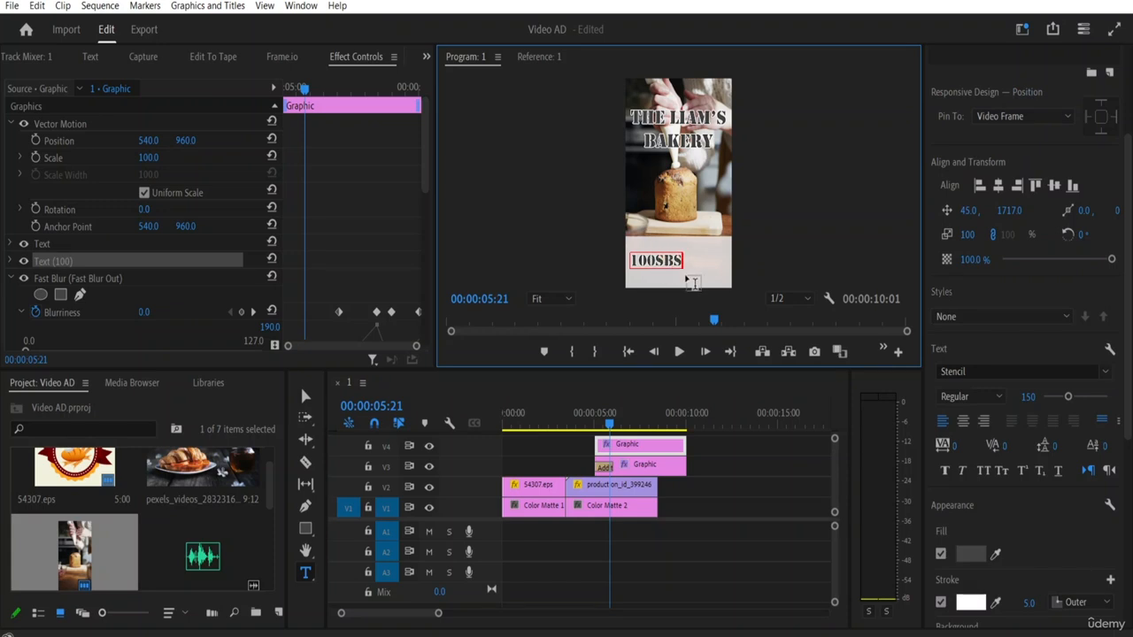
{"action": "key", "text": "BackSpace"}
{"action": "key", "text": "BackSpace"}
{"action": "type", "text": "% NATURAL"}
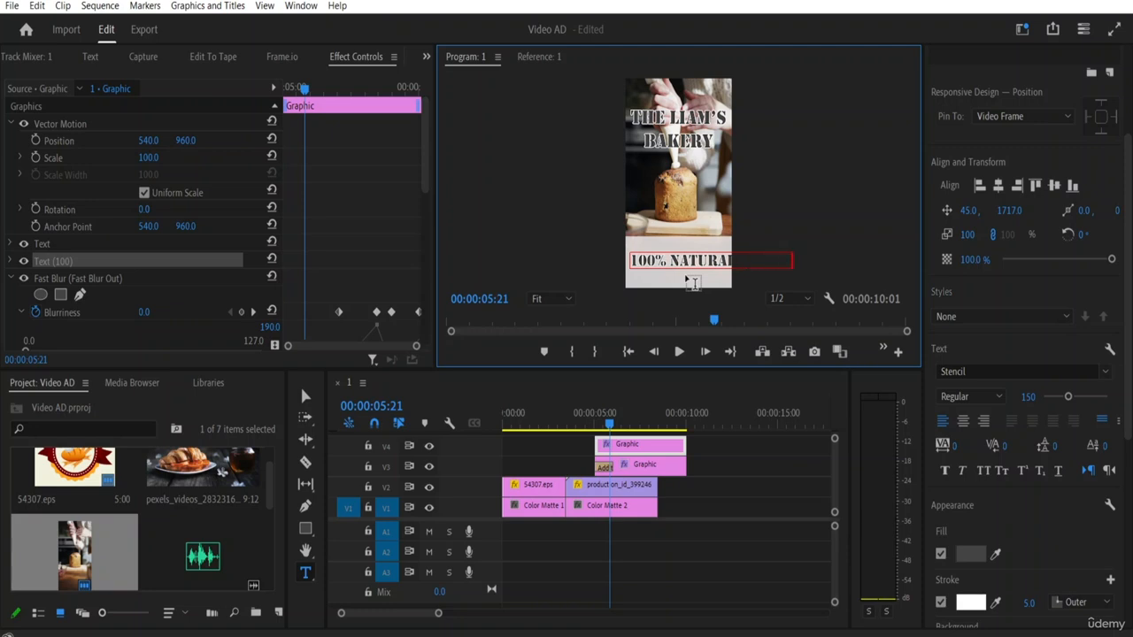
{"action": "type", "text": " IN"}
{"action": "left_click", "coordinate": [305, 395]}
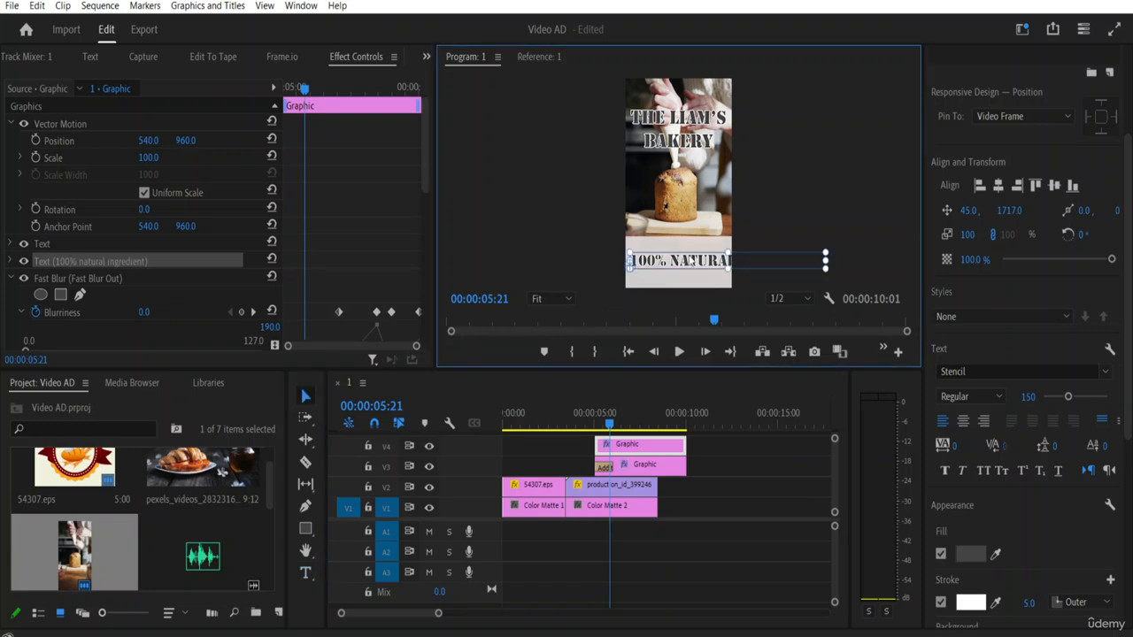
{"action": "double_click", "coordinate": [689, 259]}
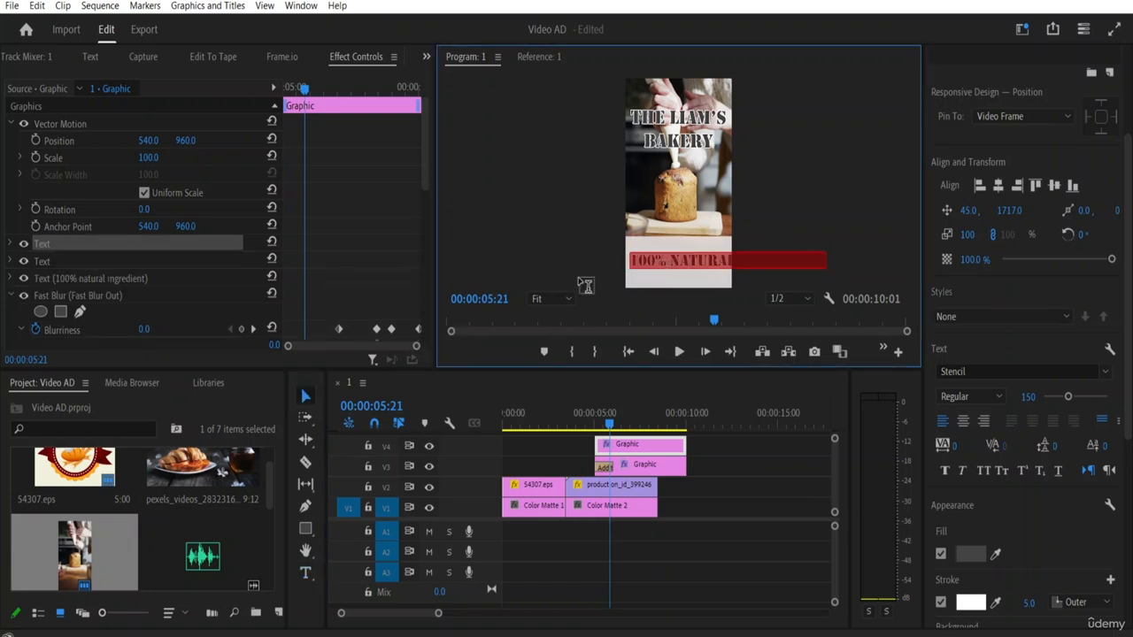
{"action": "key", "text": "ctrl+v"}
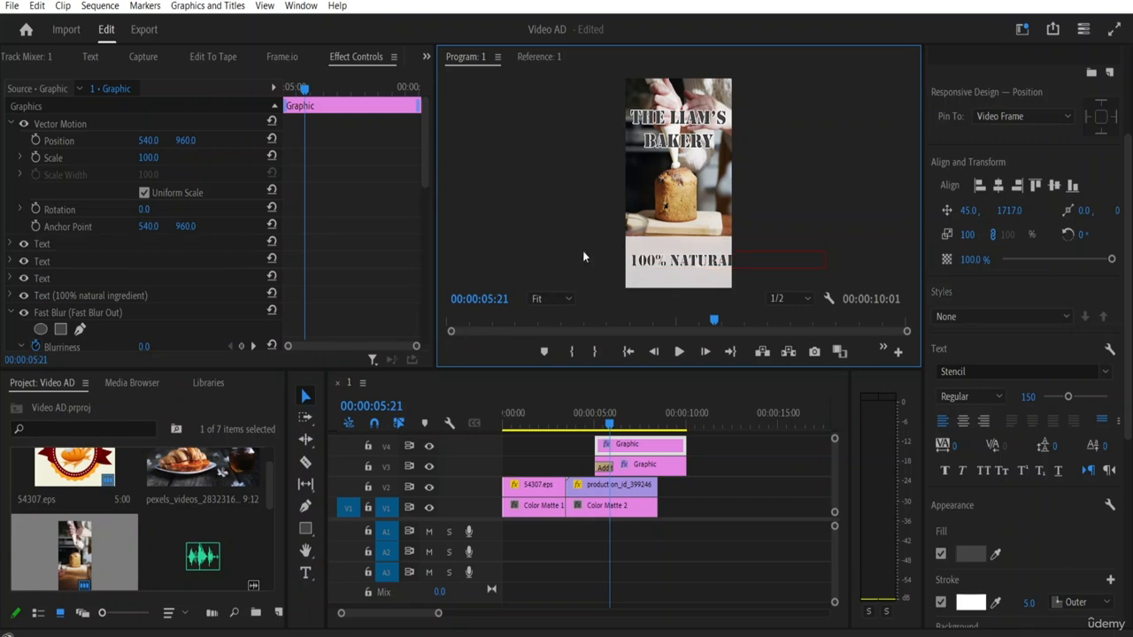
{"action": "left_click", "coordinate": [305, 397]}
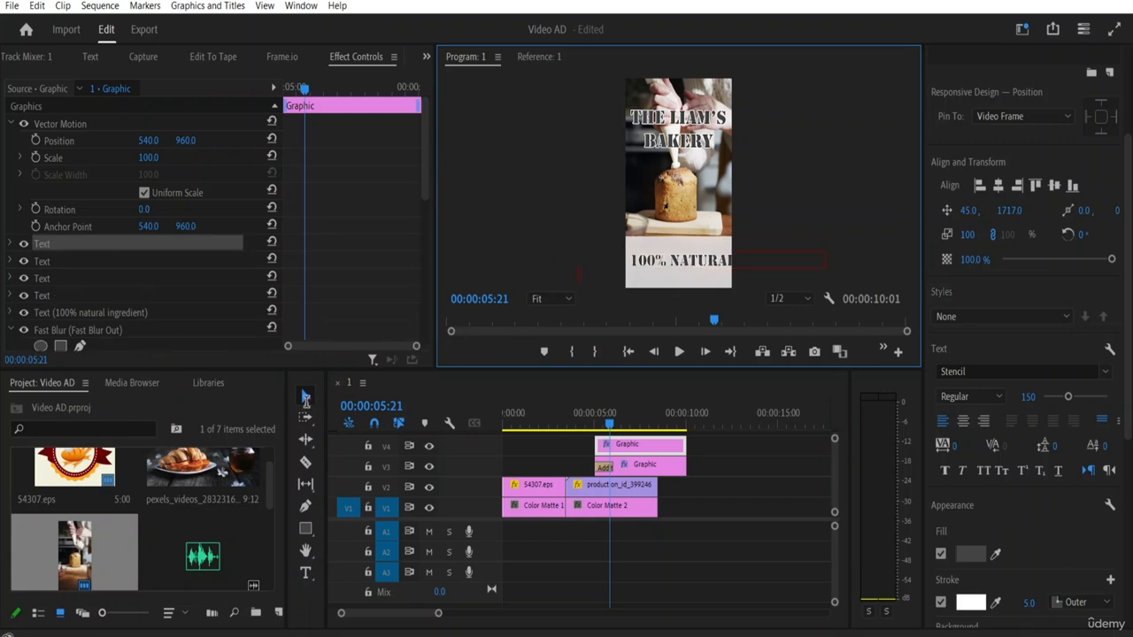
{"action": "left_click", "coordinate": [305, 397]}
{"action": "double_click", "coordinate": [662, 258]}
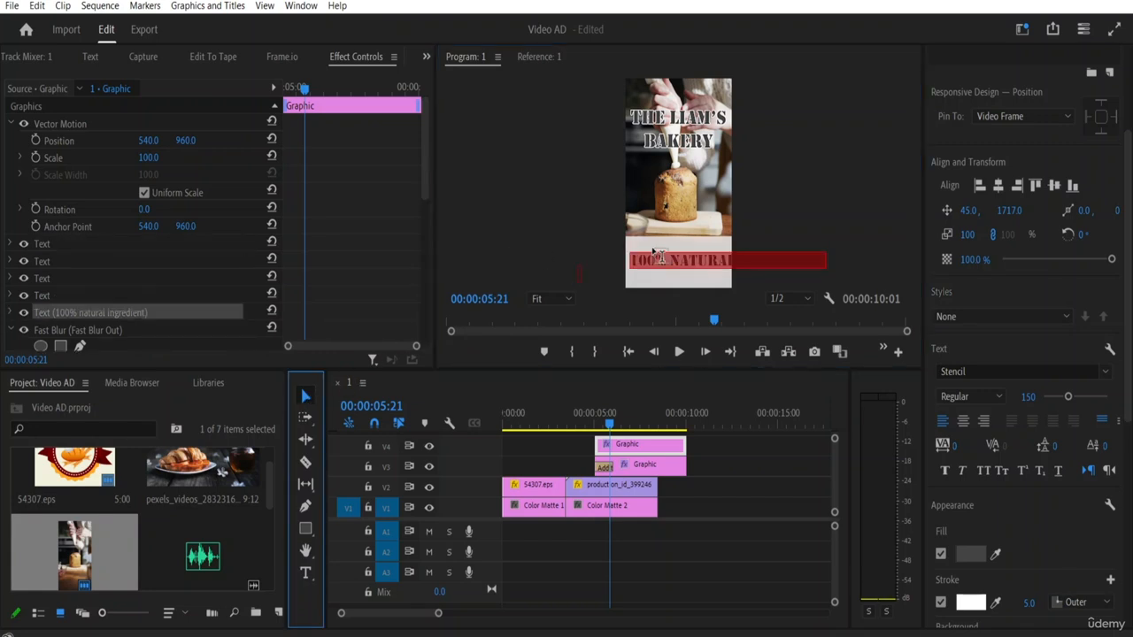
{"action": "left_click", "coordinate": [660, 257]}
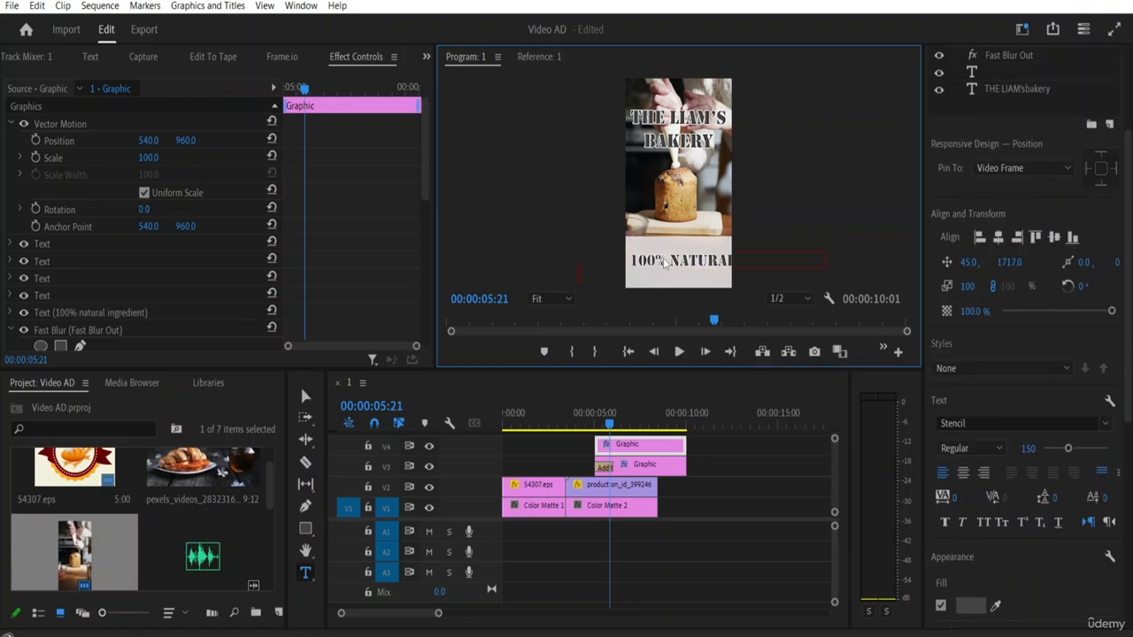
{"action": "left_click", "coordinate": [645, 260]}
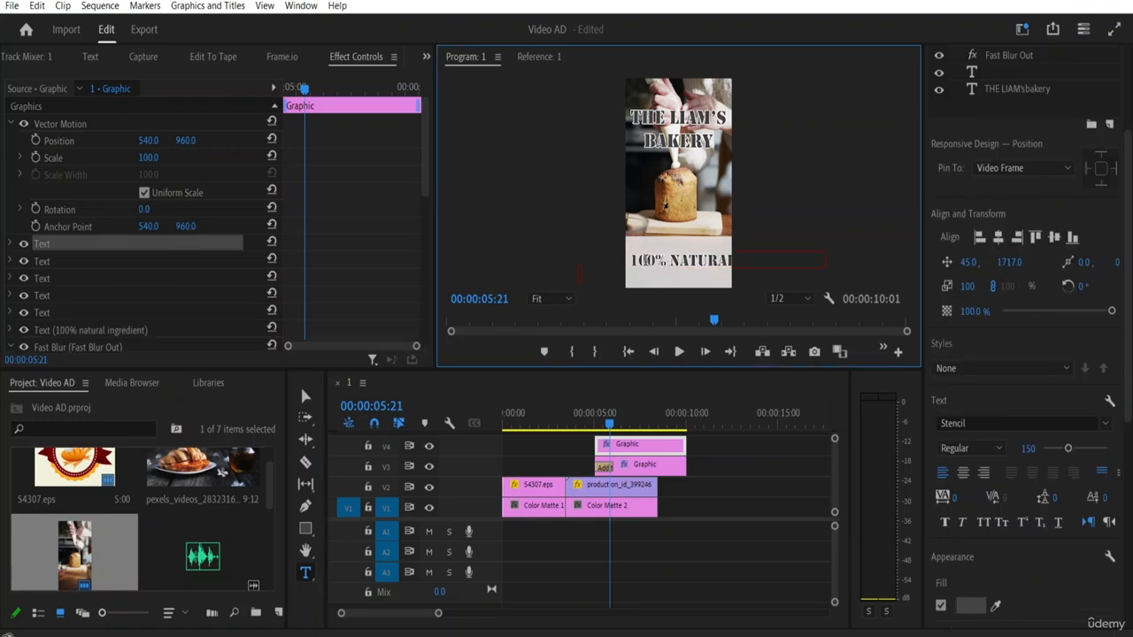
{"action": "left_click", "coordinate": [642, 259]}
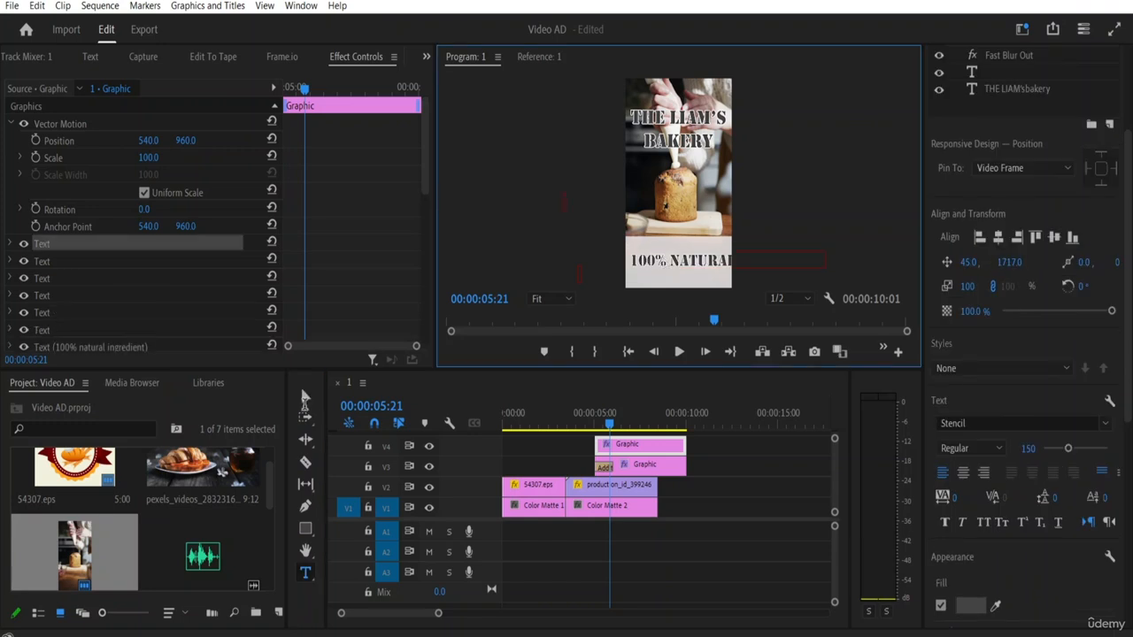
{"action": "left_click", "coordinate": [305, 399]}
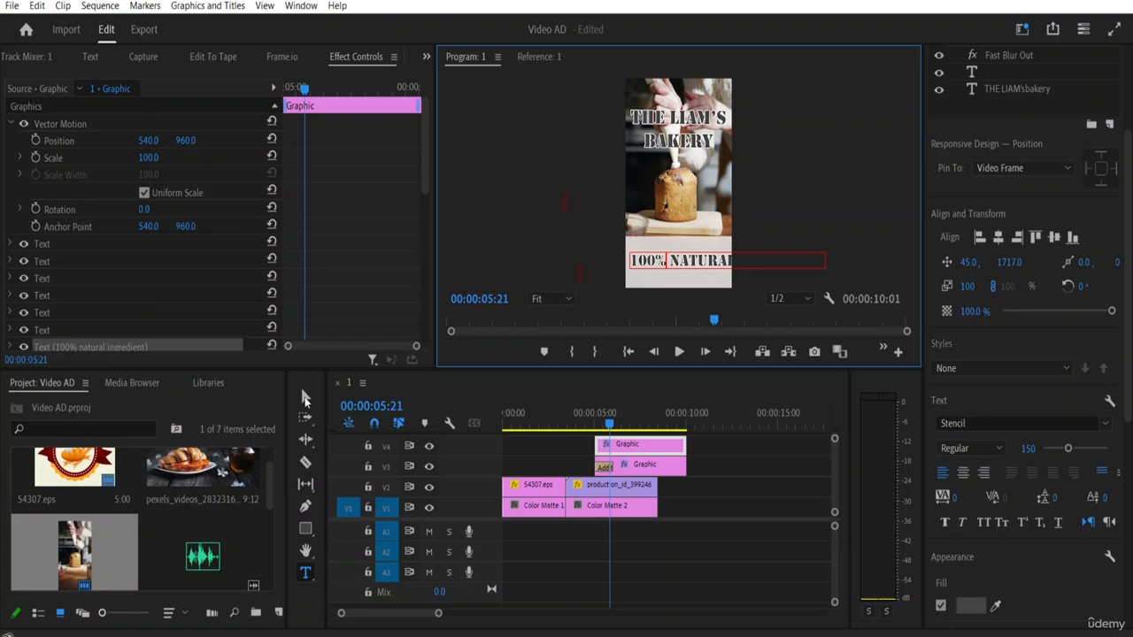
{"action": "double_click", "coordinate": [715, 254]}
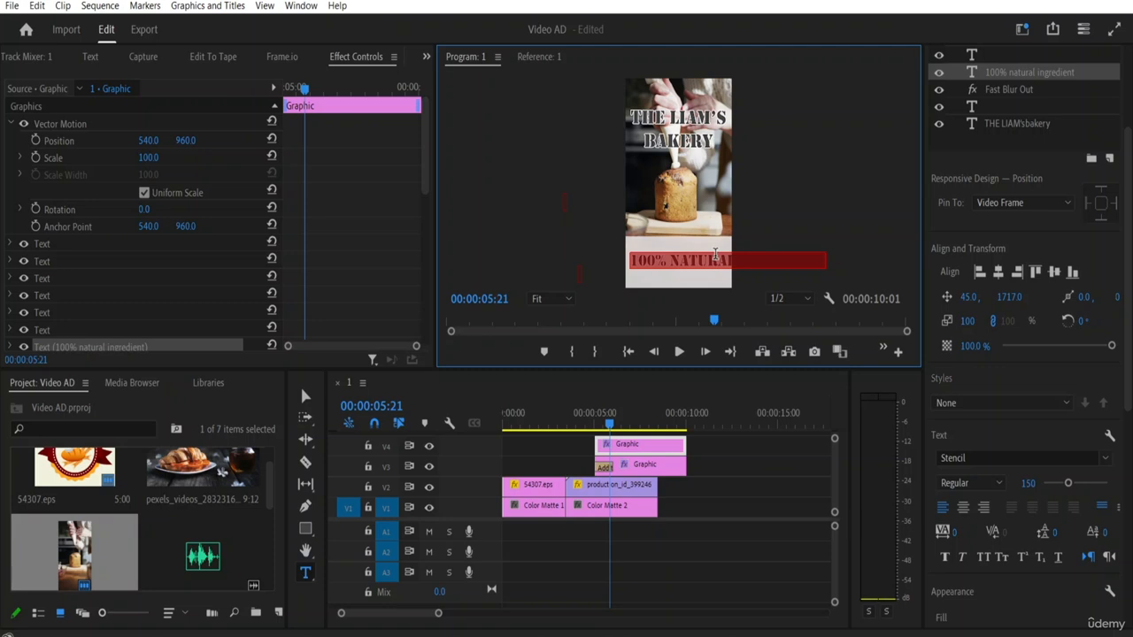
{"action": "key", "text": "Escape"}
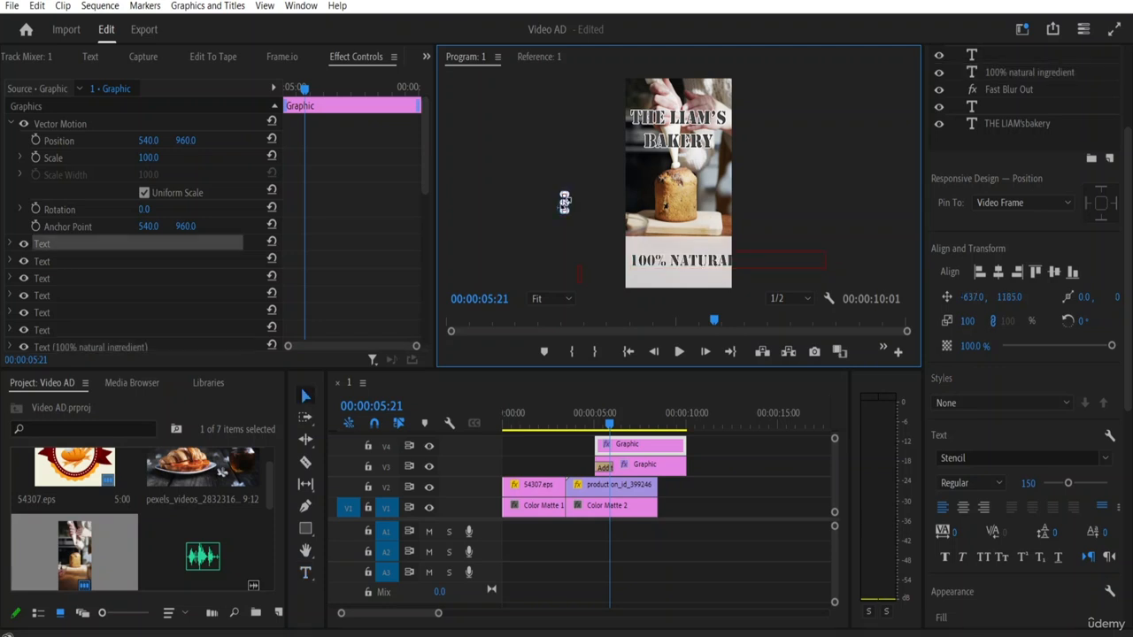
{"action": "left_click", "coordinate": [575, 230]}
Try to duplicate the "100% natural ingredient" text layer within its graphic.
{"action": "left_click", "coordinate": [661, 262]}
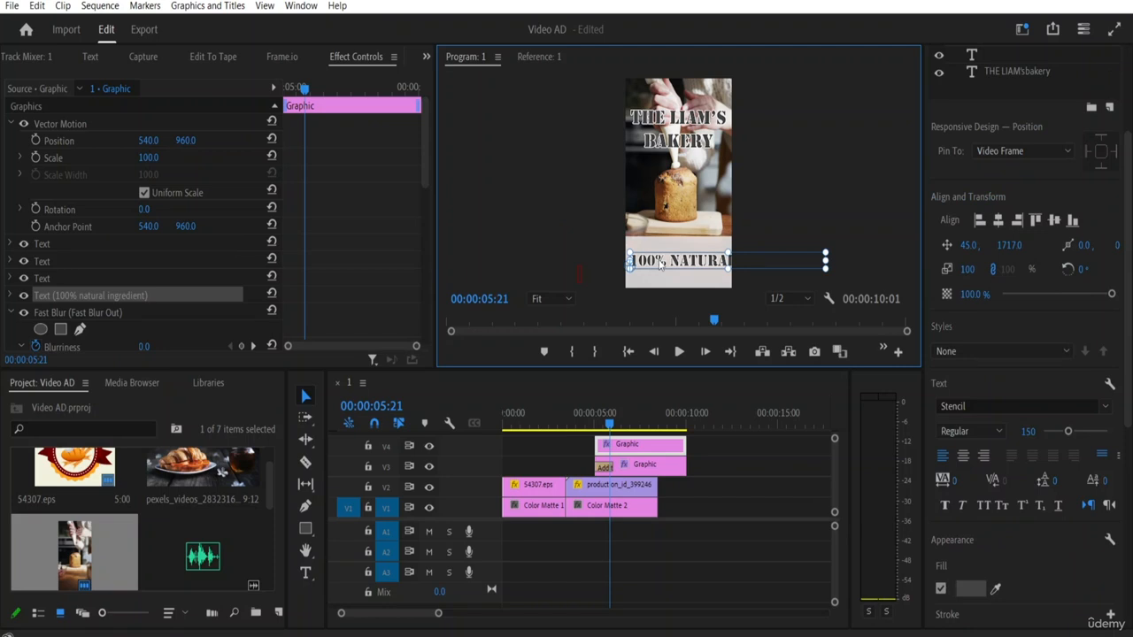
{"action": "key", "text": "ctrl+c"}
{"action": "key", "text": "ctrl+v"}
{"action": "key", "text": "ctrl+v"}
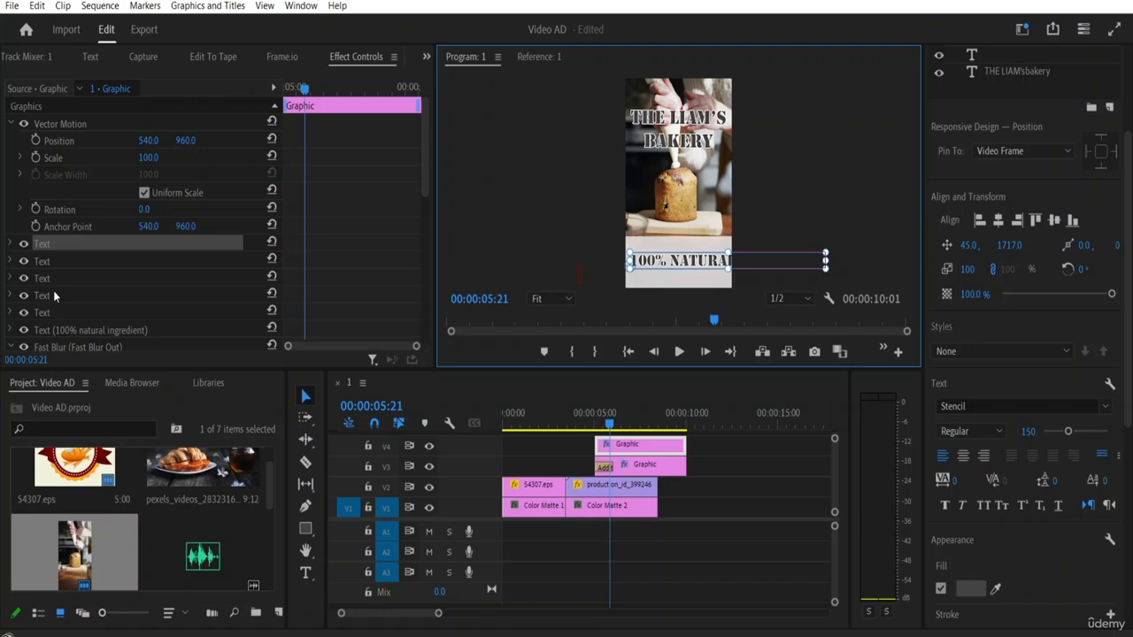
{"action": "key", "text": "ctrl+v"}
Delete the empty text layers from the V4 graphic, keeping only the "100% natural ingredient" layer.
{"action": "left_click", "coordinate": [69, 242]}
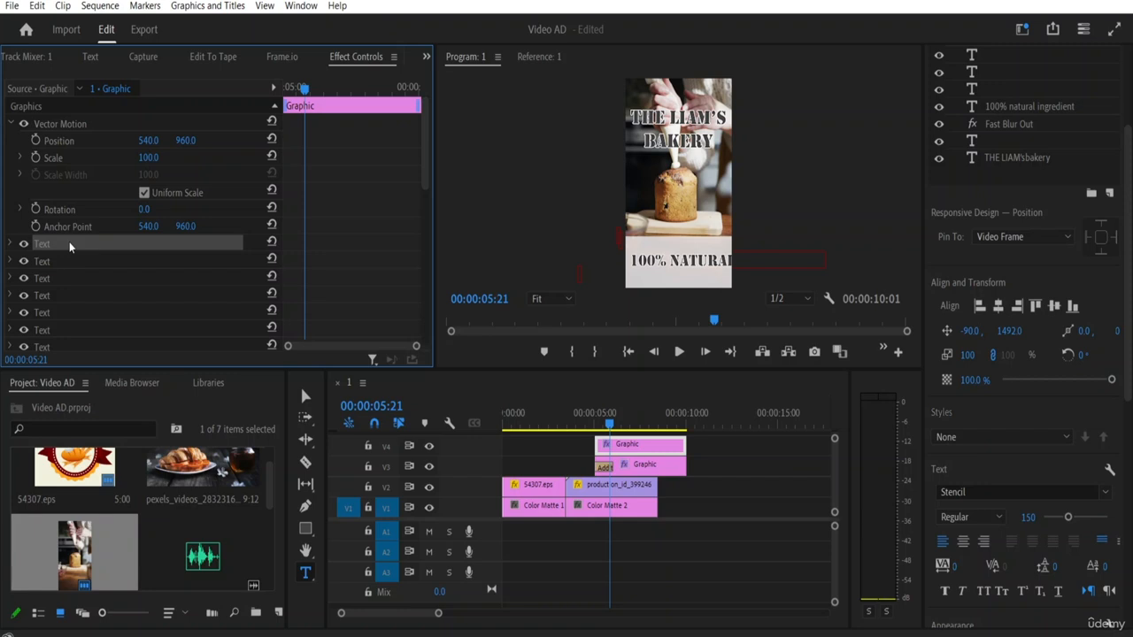
{"action": "left_click", "coordinate": [42, 243]}
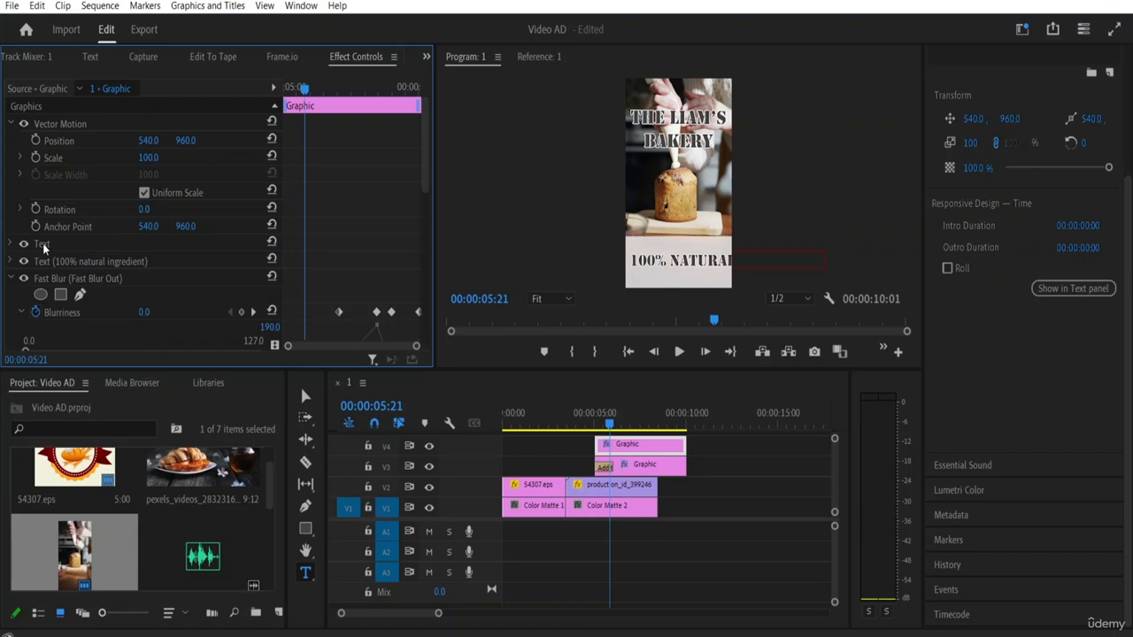
{"action": "left_click", "coordinate": [13, 247]}
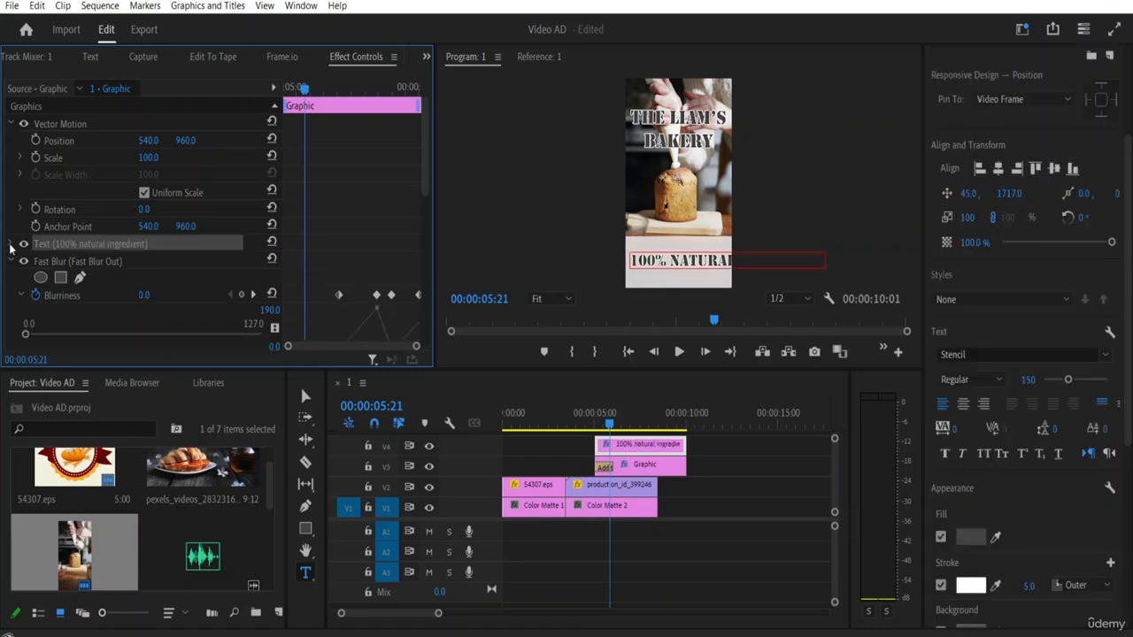
Set the font size of the "100% natural ingredient" text to 75.
{"action": "left_click", "coordinate": [10, 247]}
{"action": "left_click_drag", "start_coordinate": [423, 122], "coordinate": [424, 159]}
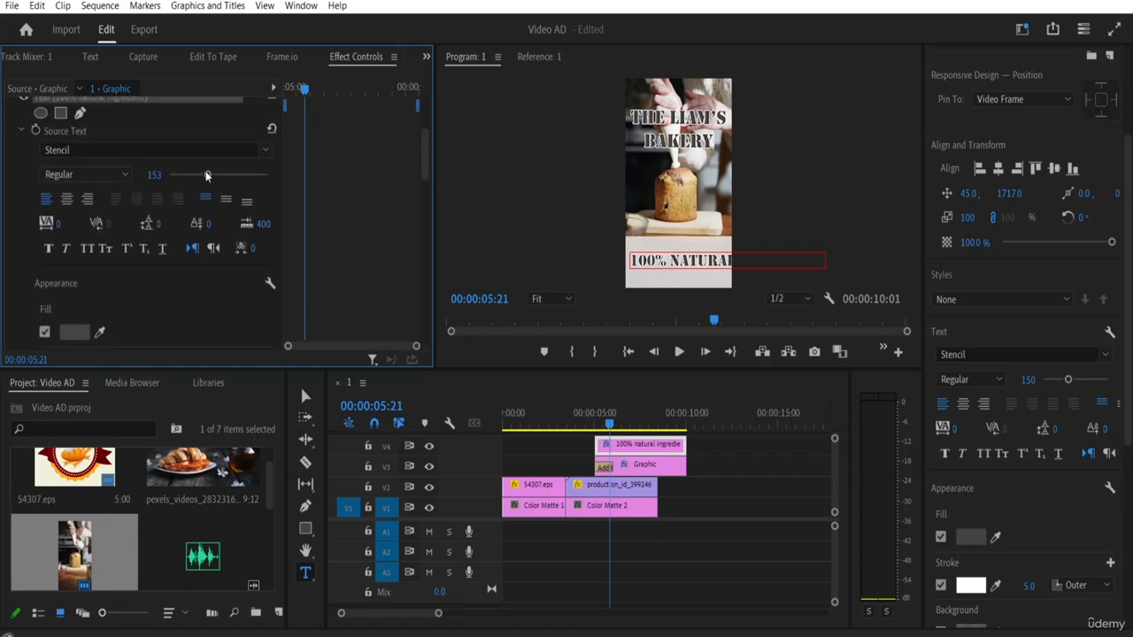
{"action": "left_click_drag", "start_coordinate": [206, 175], "coordinate": [188, 175]}
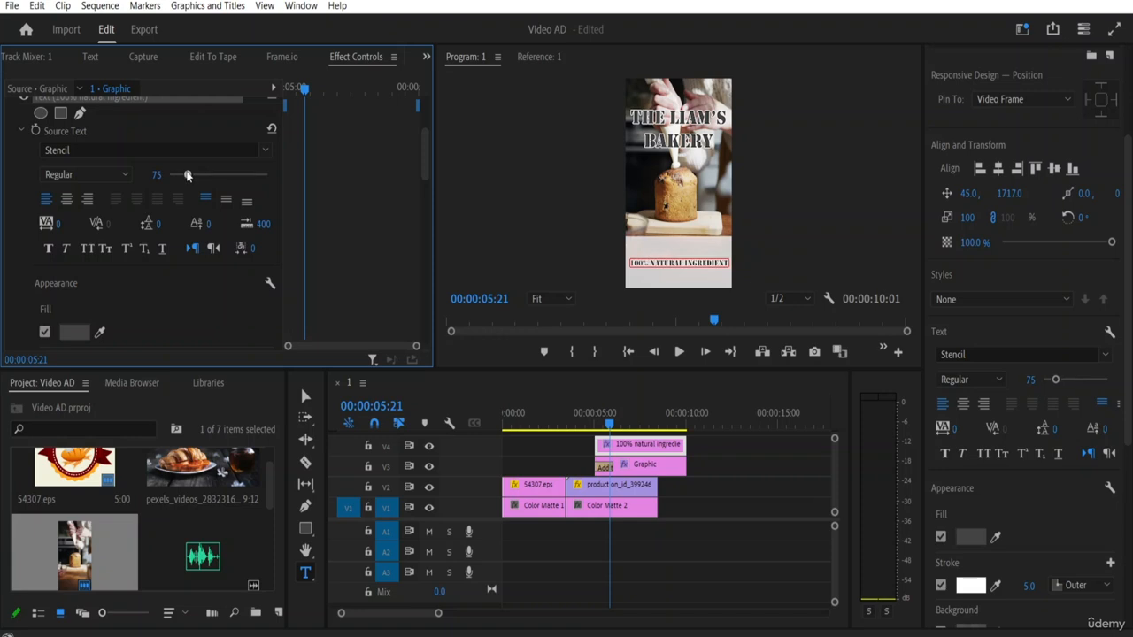
Delete the three empty text layers from the V3 white rectangle graphic.
{"action": "left_click", "coordinate": [676, 259]}
{"action": "left_click", "coordinate": [692, 274]}
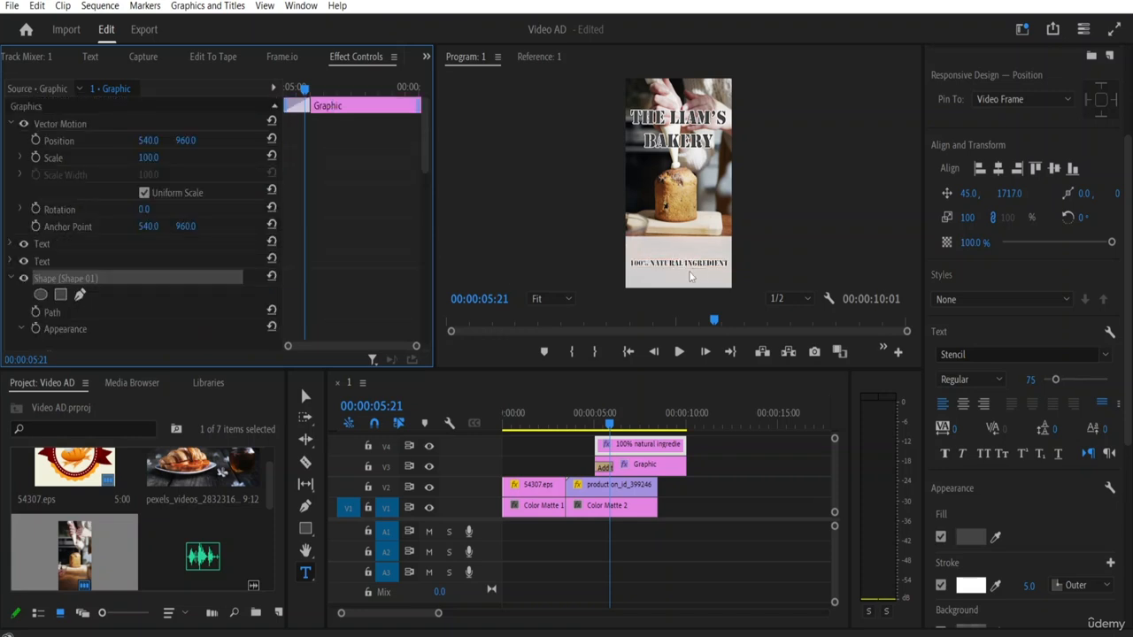
{"action": "left_click", "coordinate": [676, 254]}
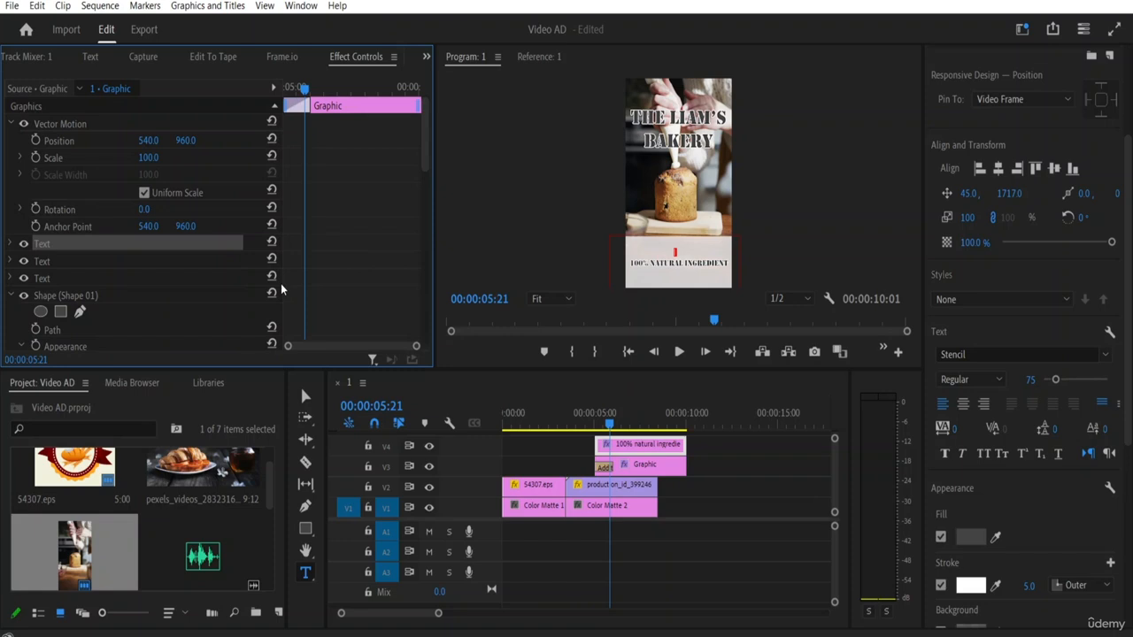
{"action": "mouse_move", "coordinate": [425, 134]}
{"action": "left_mouse_down"}
{"action": "mouse_move", "coordinate": [424, 175]}
{"action": "mouse_move", "coordinate": [422, 164]}
{"action": "left_mouse_up"}
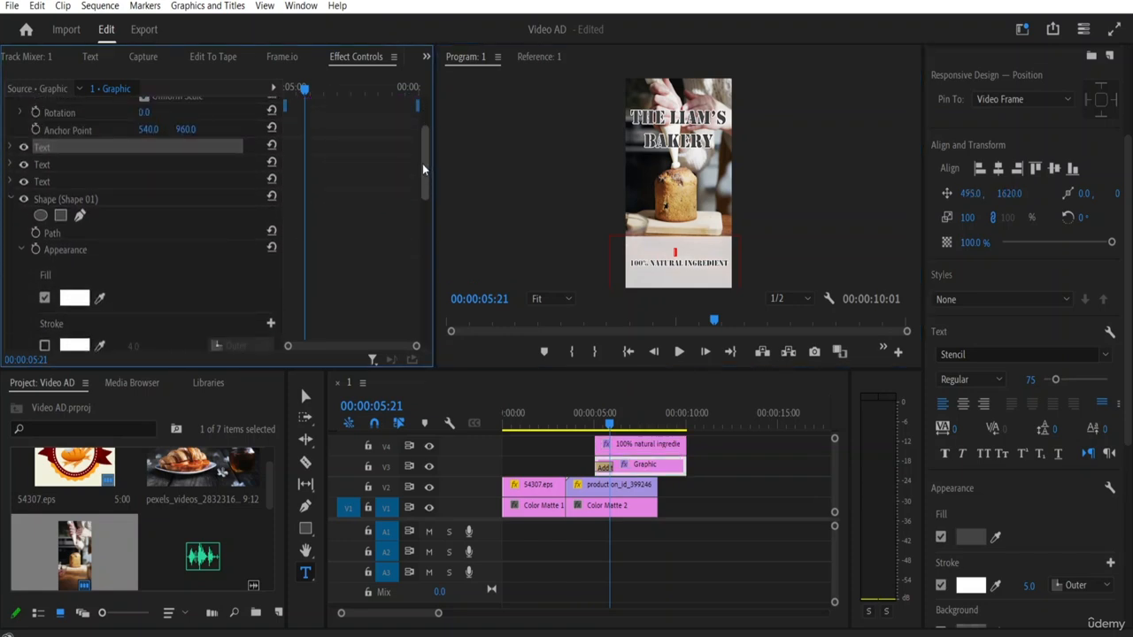
{"action": "left_click", "coordinate": [43, 186], "text": "shift"}
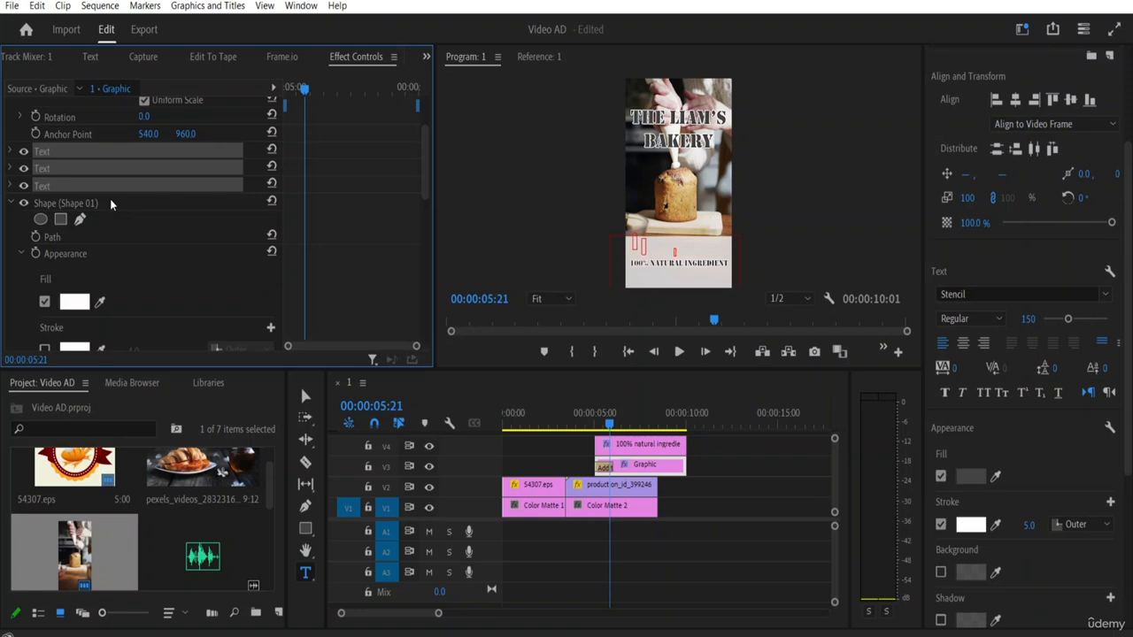
{"action": "key", "text": "Delete"}
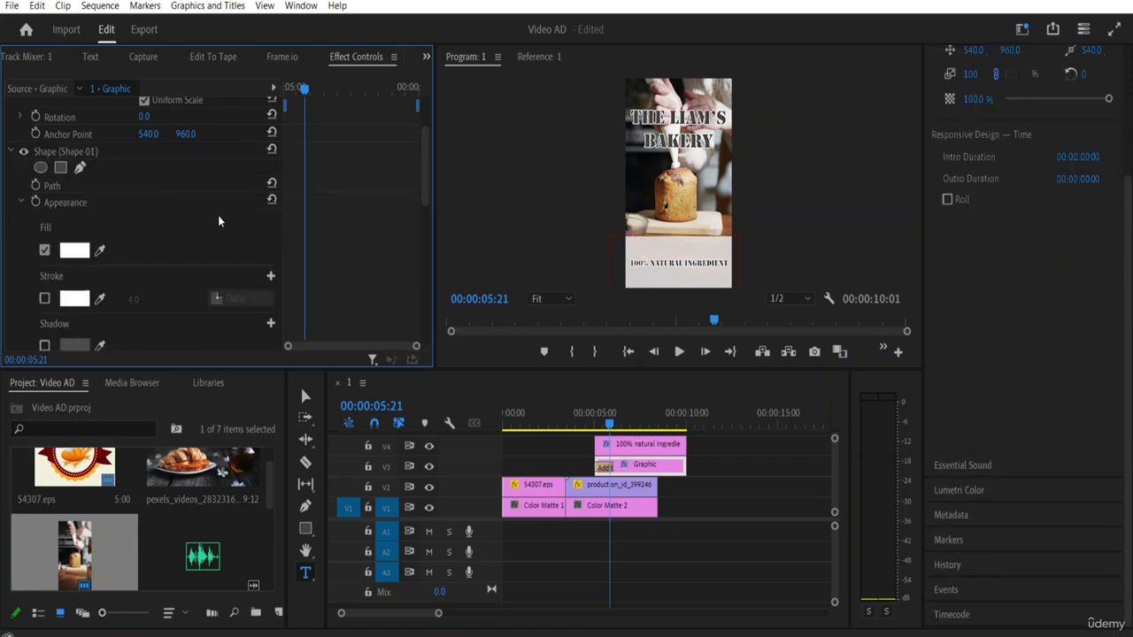
Set the scale of the "100% natural ingredient" text layer to 500.
{"action": "left_click", "coordinate": [307, 394]}
{"action": "left_click", "coordinate": [665, 268]}
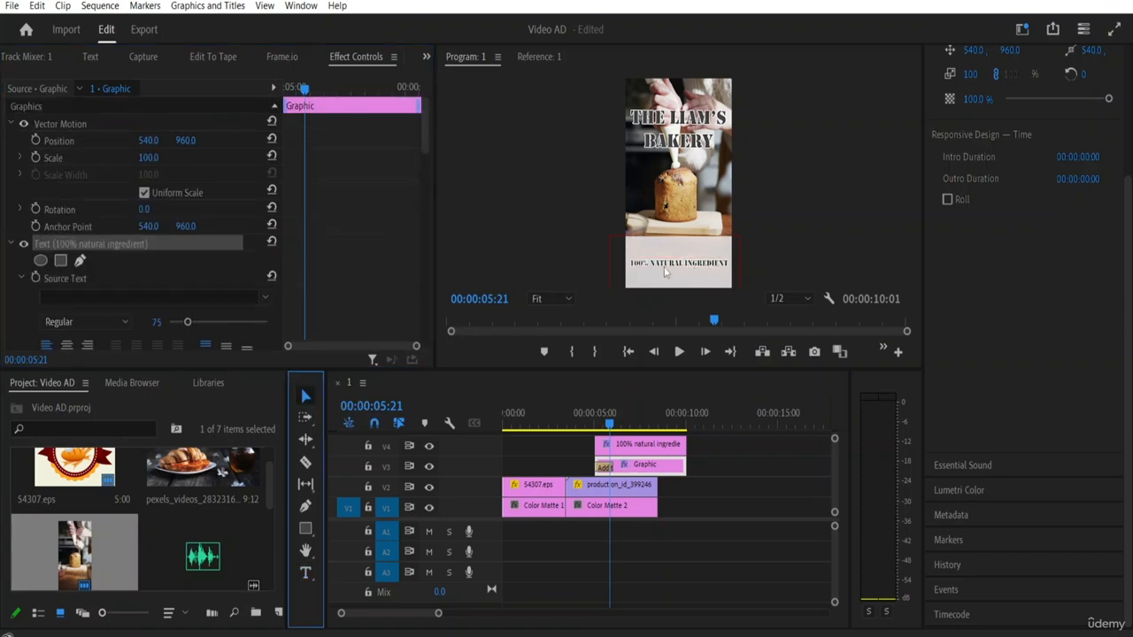
{"action": "double_click", "coordinate": [664, 267]}
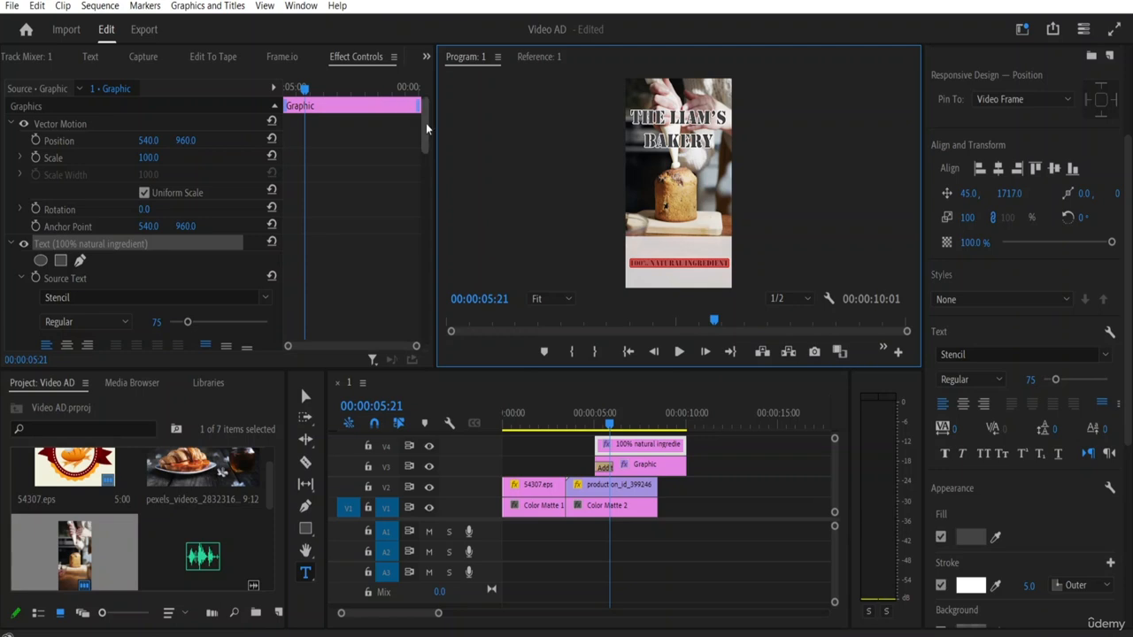
{"action": "left_click_drag", "start_coordinate": [426, 123], "coordinate": [428, 256]}
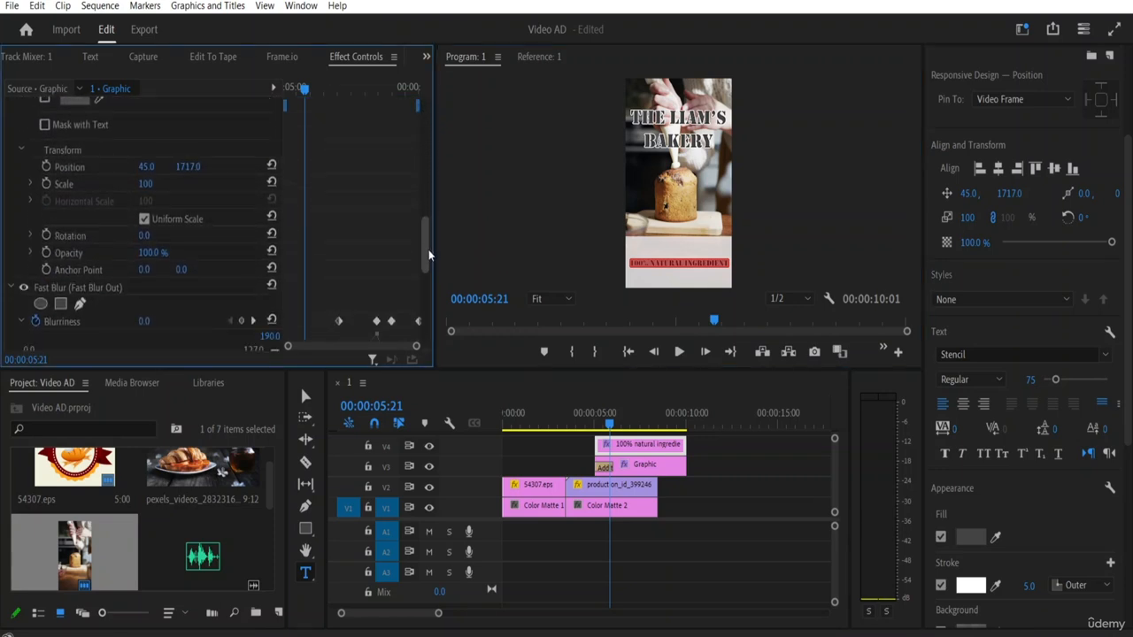
{"action": "left_click", "coordinate": [147, 185]}
{"action": "key", "text": "Return"}
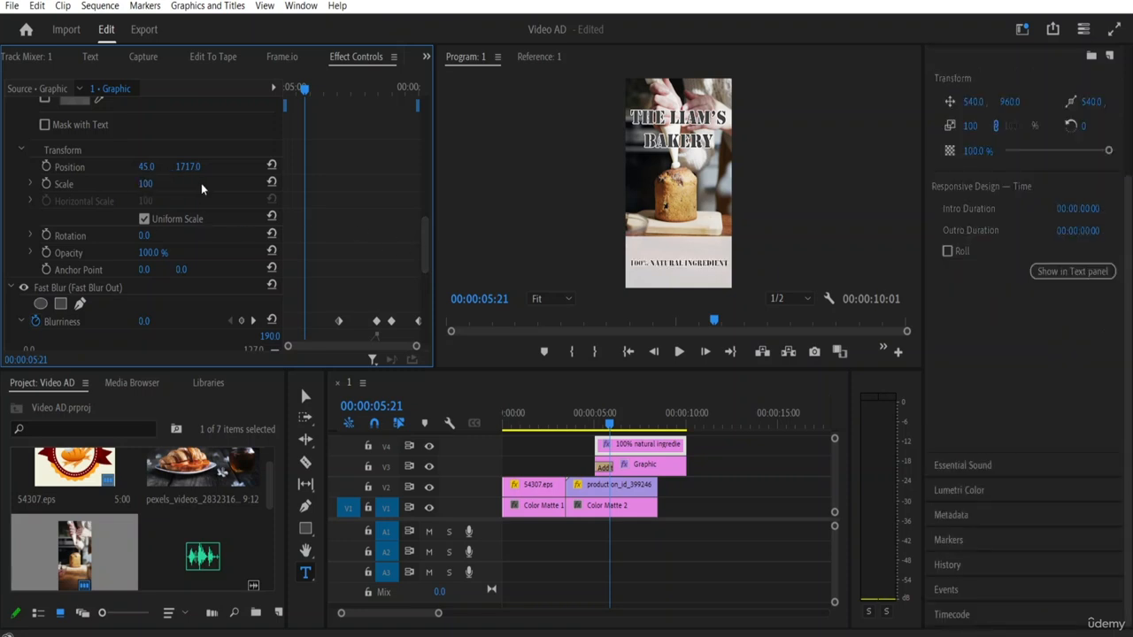
{"action": "left_click", "coordinate": [148, 185]}
{"action": "key", "text": "BackSpace"}
{"action": "key", "text": "BackSpace"}
{"action": "key", "text": "BackSpace"}
{"action": "type", "text": "500"}
{"action": "key", "text": "Return"}
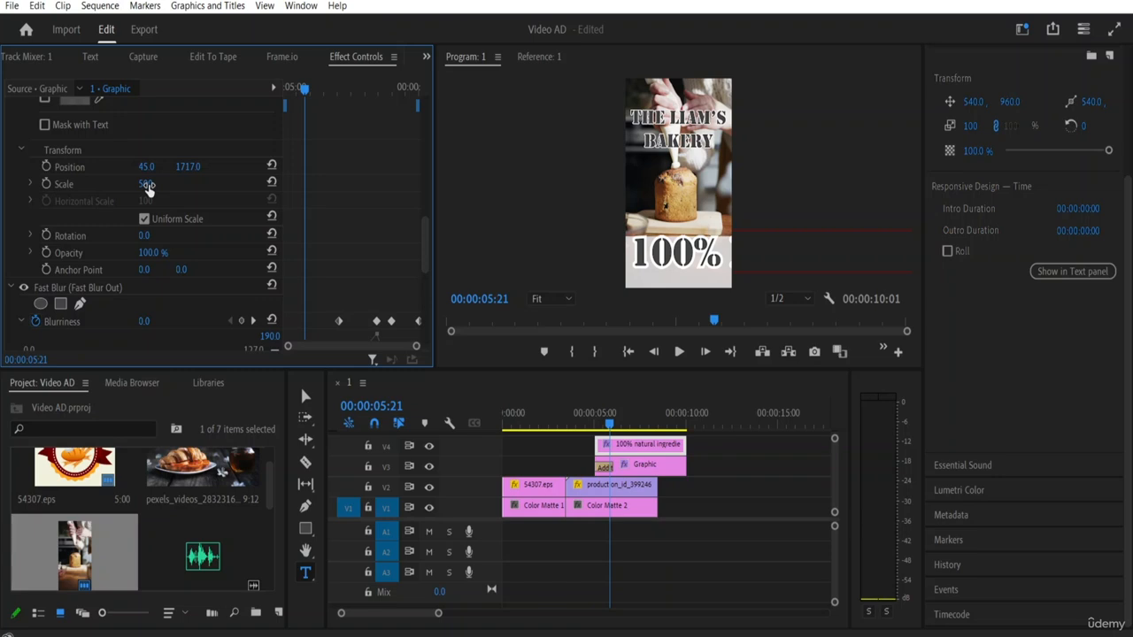
Add a starting scale keyframe for the "100% natural ingredient" text at 00:00:07:02.
{"action": "left_click_drag", "start_coordinate": [306, 91], "coordinate": [354, 101]}
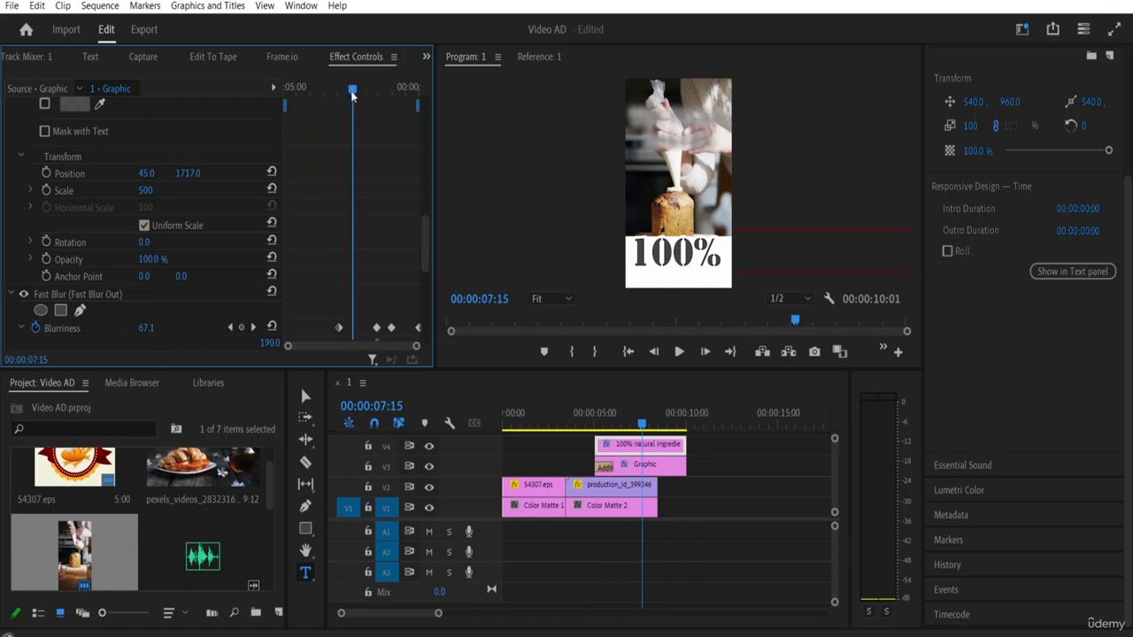
{"action": "left_click_drag", "start_coordinate": [352, 95], "coordinate": [334, 96]}
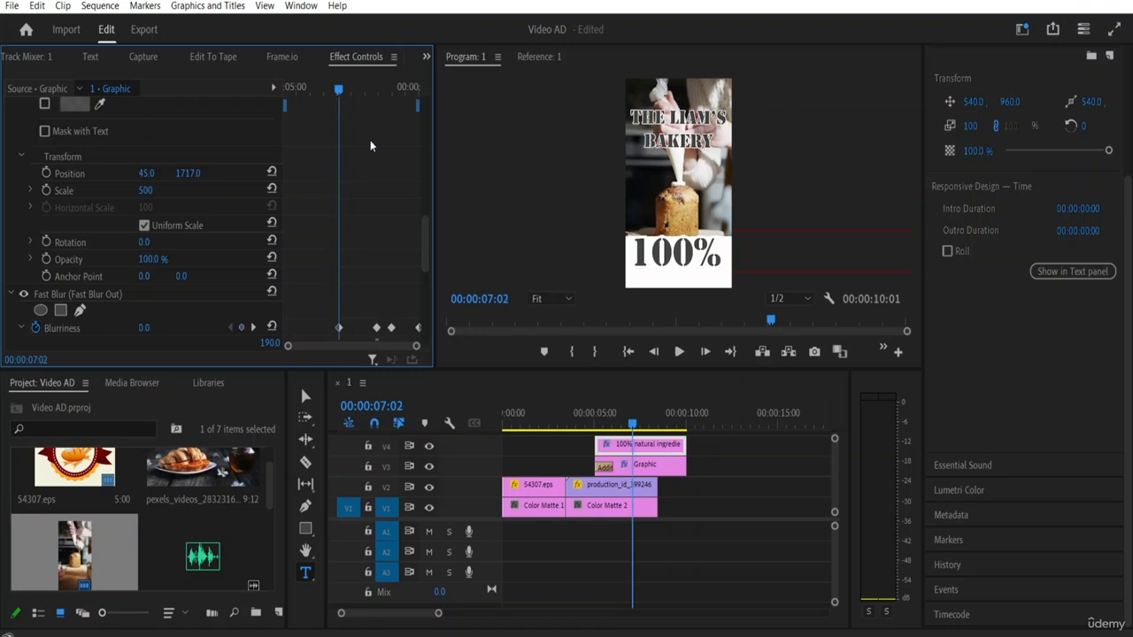
{"action": "left_click", "coordinate": [46, 190]}
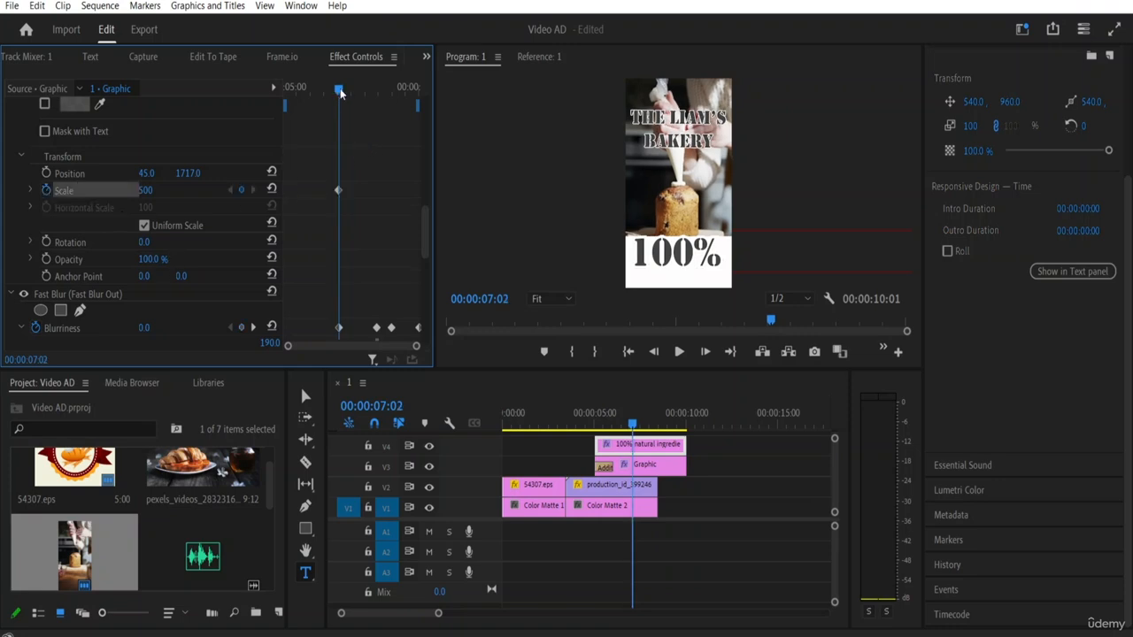
Add a second scale keyframe to the text at 00:00:07:16 by resetting its scale to 100.
{"action": "left_click_drag", "start_coordinate": [338, 92], "coordinate": [325, 92]}
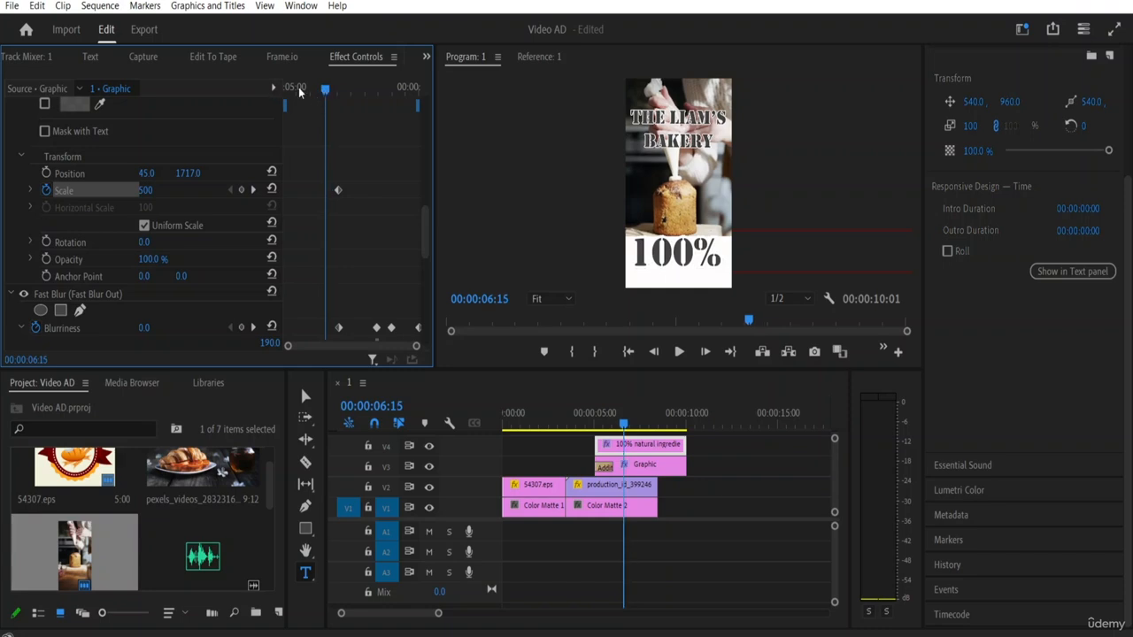
{"action": "left_click_drag", "start_coordinate": [324, 91], "coordinate": [271, 92]}
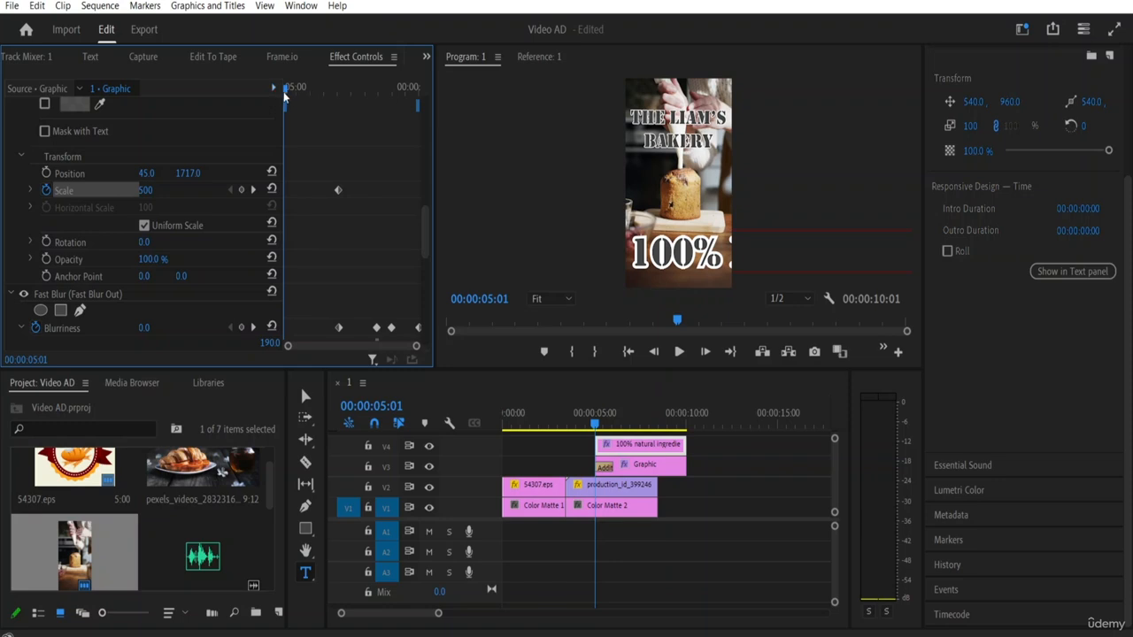
{"action": "key", "text": "Right"}
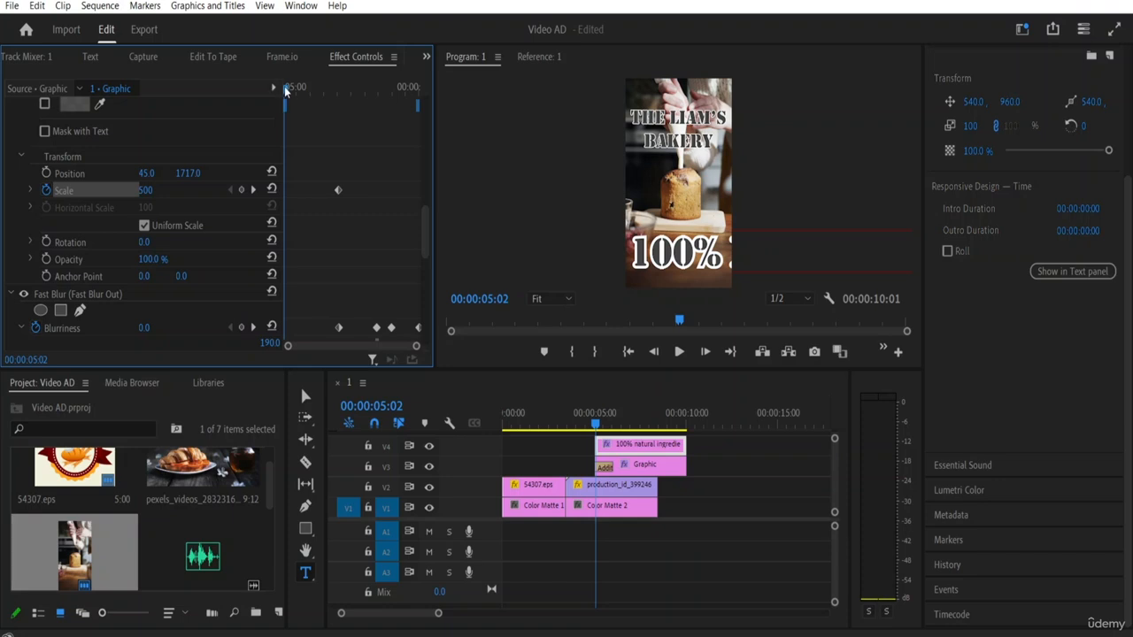
{"action": "left_click_drag", "start_coordinate": [285, 89], "coordinate": [353, 96]}
{"action": "left_click_drag", "start_coordinate": [381, 100], "coordinate": [355, 99]}
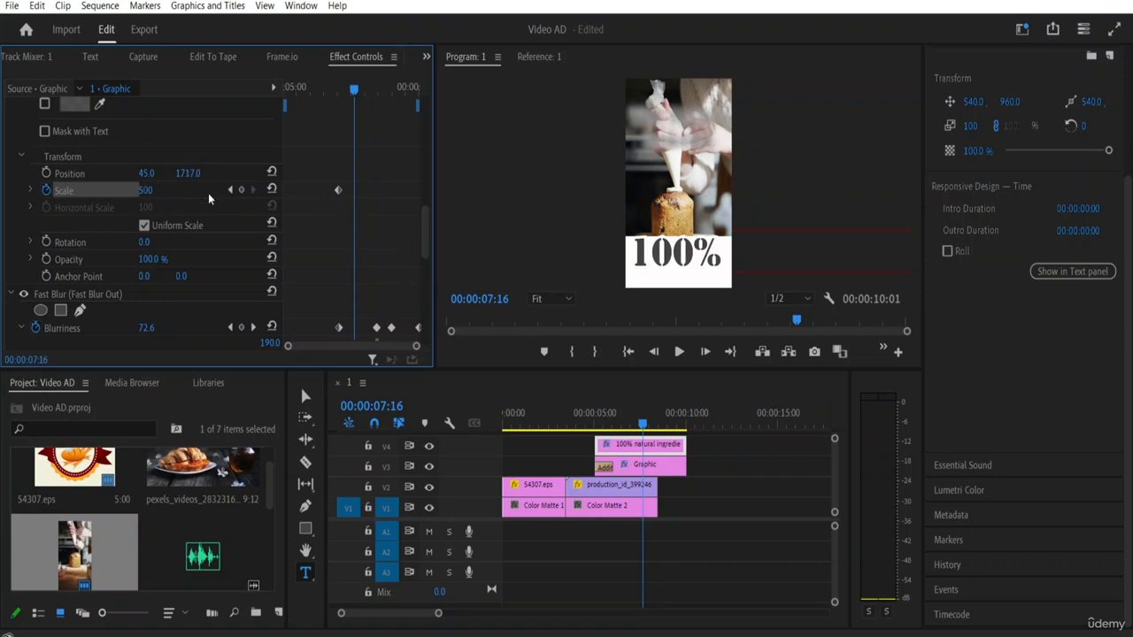
{"action": "left_click", "coordinate": [273, 190]}
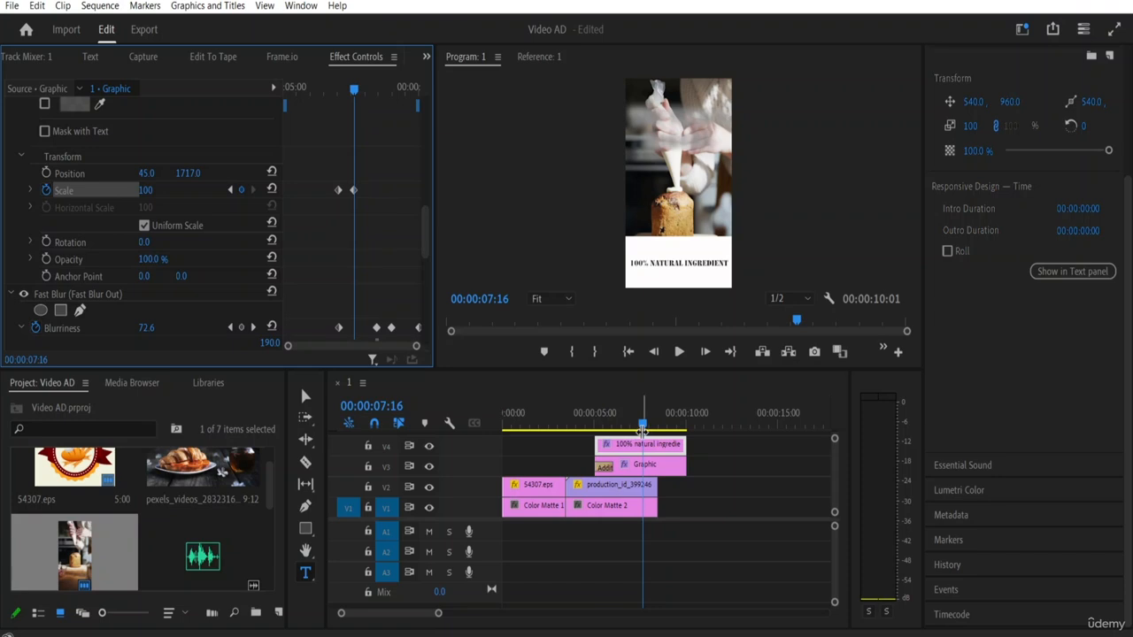
Play the sequence from its start to review the animated "100% natural ingredient" overlay.
{"action": "left_click_drag", "start_coordinate": [643, 425], "coordinate": [596, 424]}
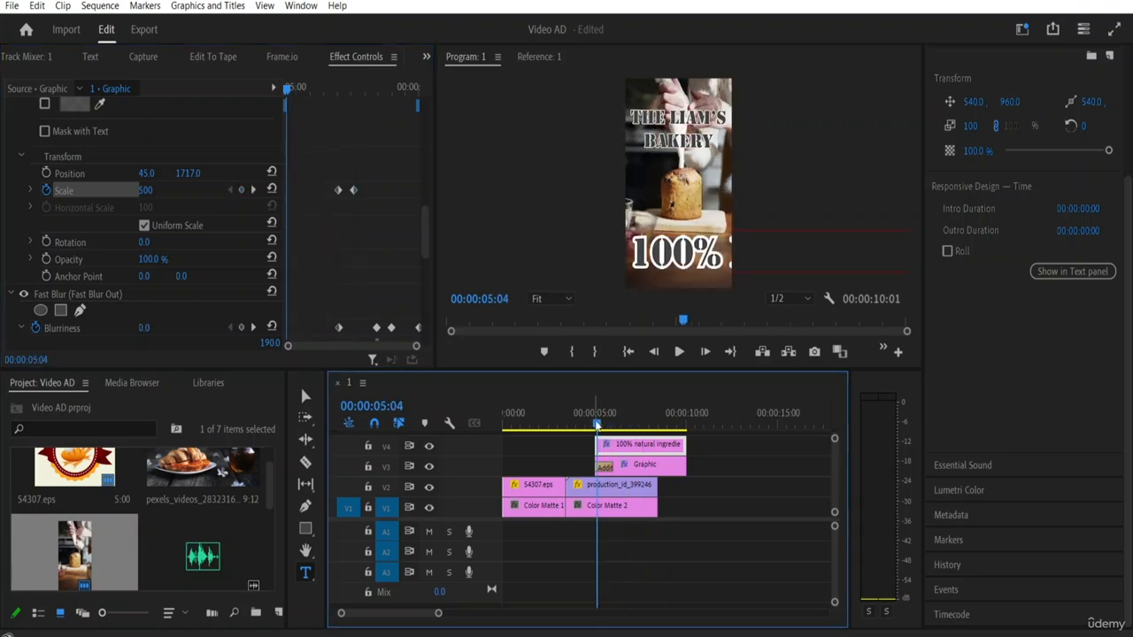
{"action": "key", "text": "j"}
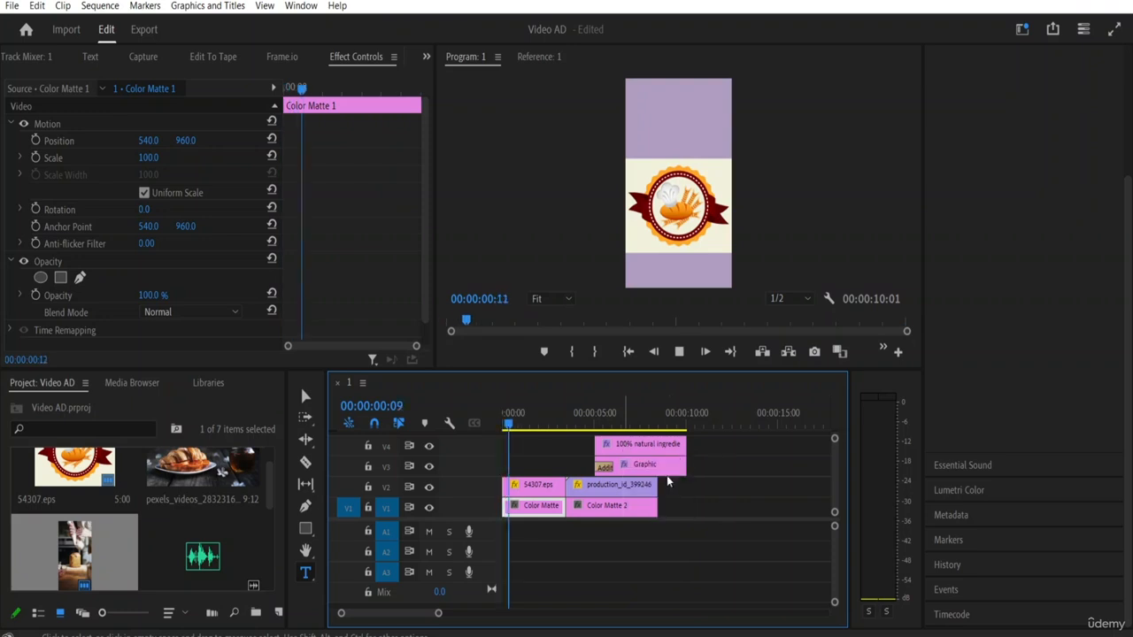
{"action": "key", "text": "space"}
Move the white rectangle graphic clip on V3 to the start of the sequence.
{"action": "left_click", "coordinate": [640, 467]}
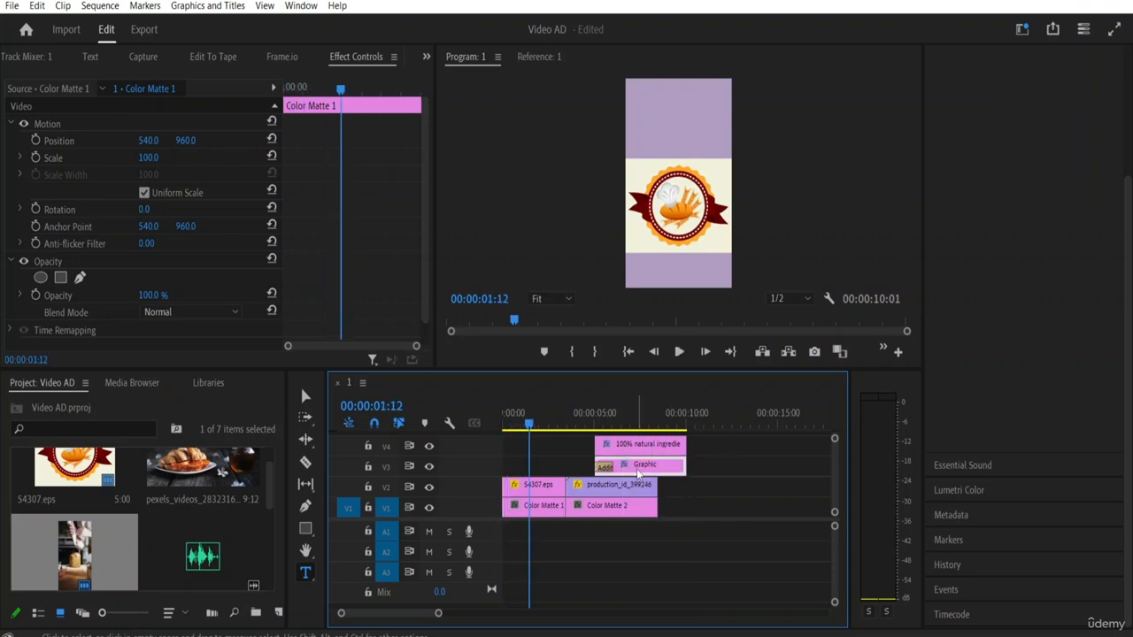
{"action": "double_click", "coordinate": [640, 471]}
{"action": "left_click", "coordinate": [585, 465]}
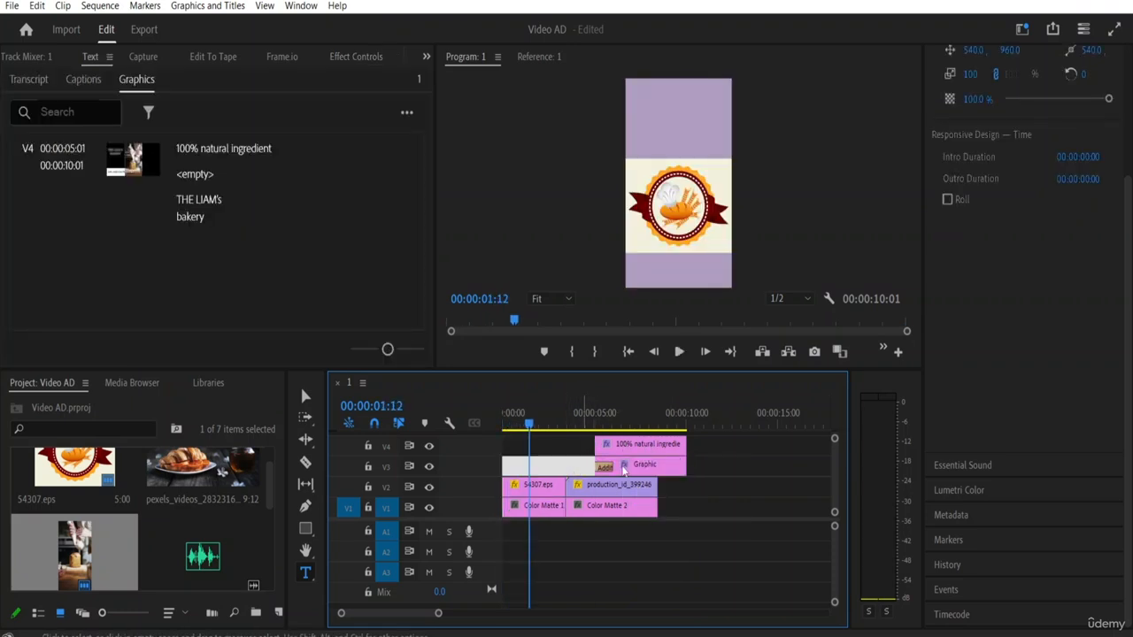
{"action": "left_click", "coordinate": [744, 479]}
{"action": "left_click", "coordinate": [648, 468]}
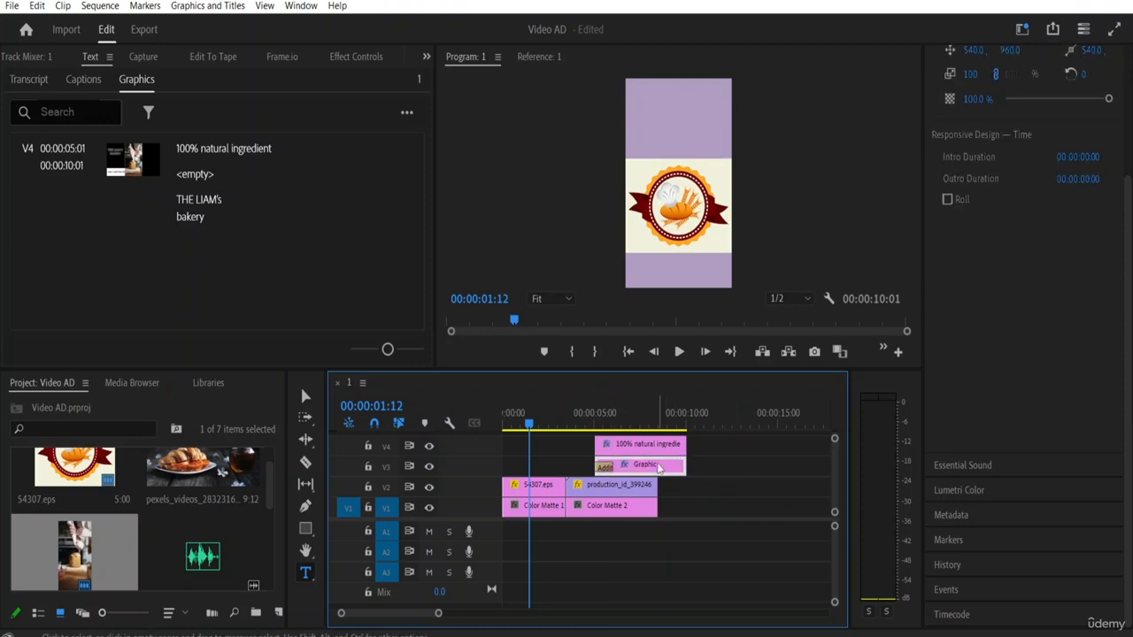
{"action": "mouse_move", "coordinate": [663, 468]}
{"action": "left_mouse_down"}
{"action": "mouse_move", "coordinate": [571, 469]}
{"action": "mouse_move", "coordinate": [648, 463]}
{"action": "left_mouse_up"}
{"action": "double_click", "coordinate": [617, 465]}
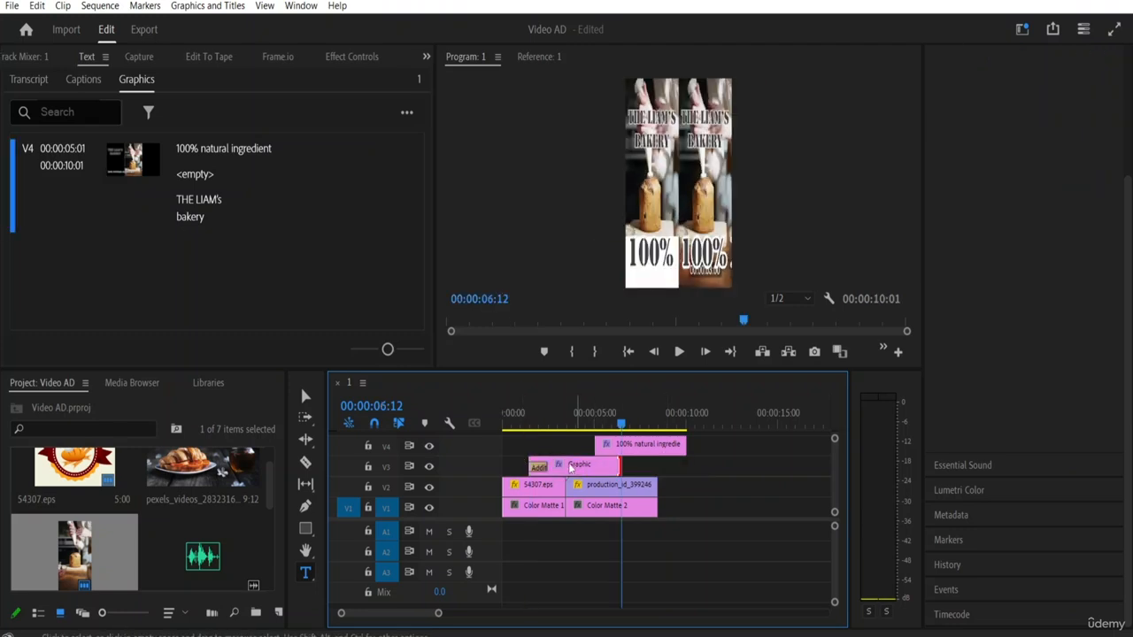
{"action": "left_click", "coordinate": [585, 469]}
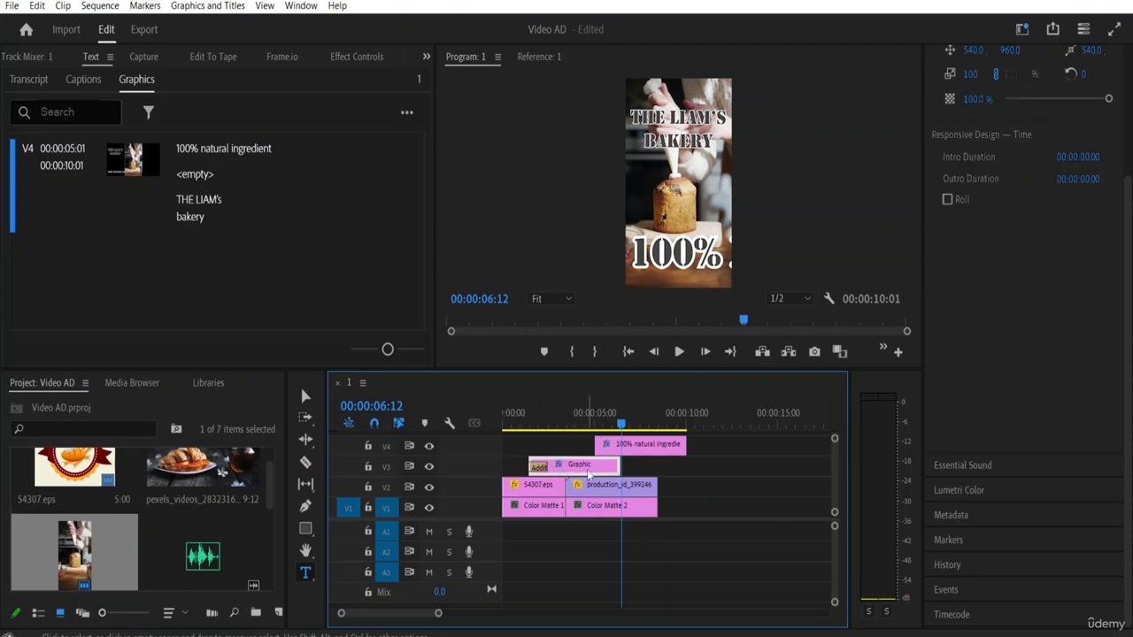
{"action": "left_click_drag", "start_coordinate": [588, 475], "coordinate": [562, 474]}
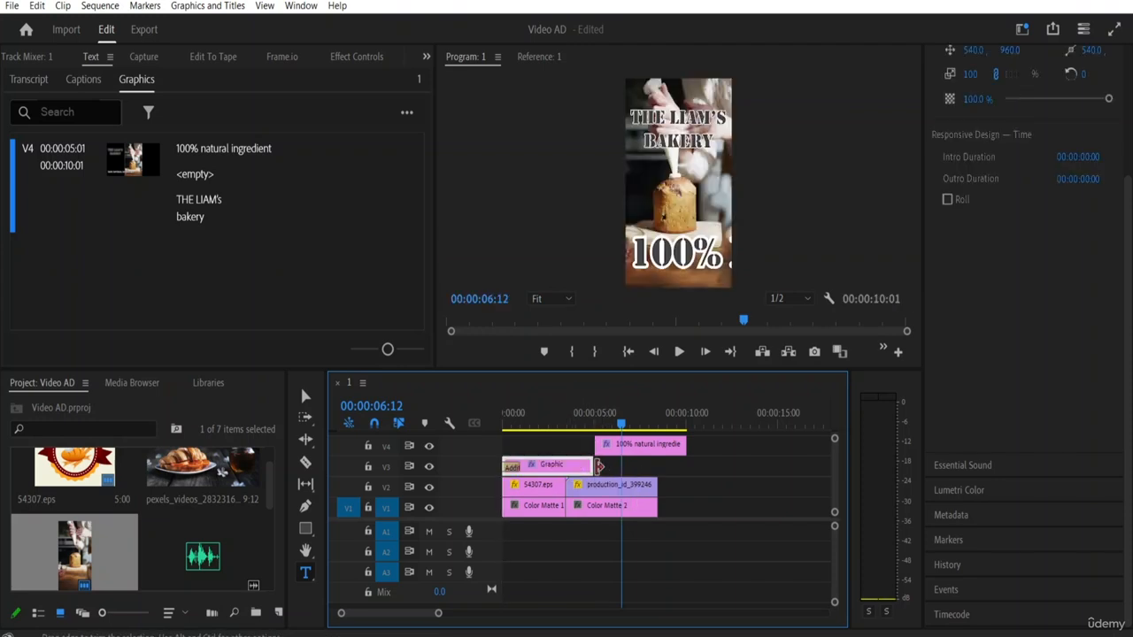
{"action": "left_click", "coordinate": [599, 467]}
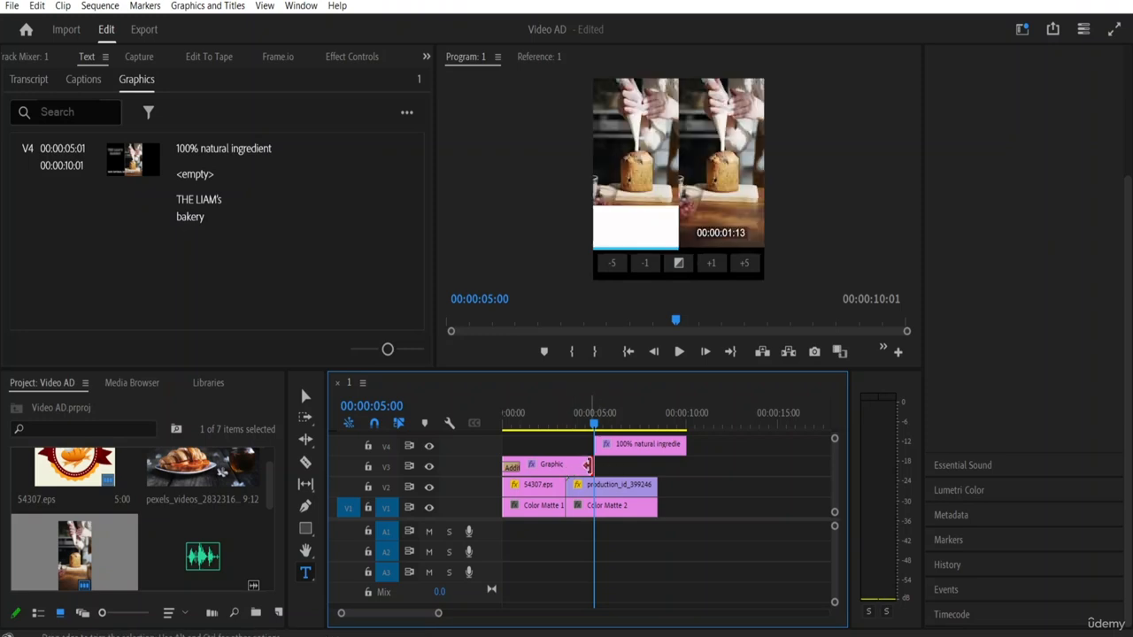
{"action": "mouse_move", "coordinate": [587, 465]}
{"action": "left_mouse_down"}
{"action": "mouse_move", "coordinate": [571, 471]}
{"action": "mouse_move", "coordinate": [593, 468]}
{"action": "left_mouse_up"}
Play the ad from 00:00:00:00 to check the timing of the white rectangle against the text clip.
{"action": "left_click", "coordinate": [684, 420]}
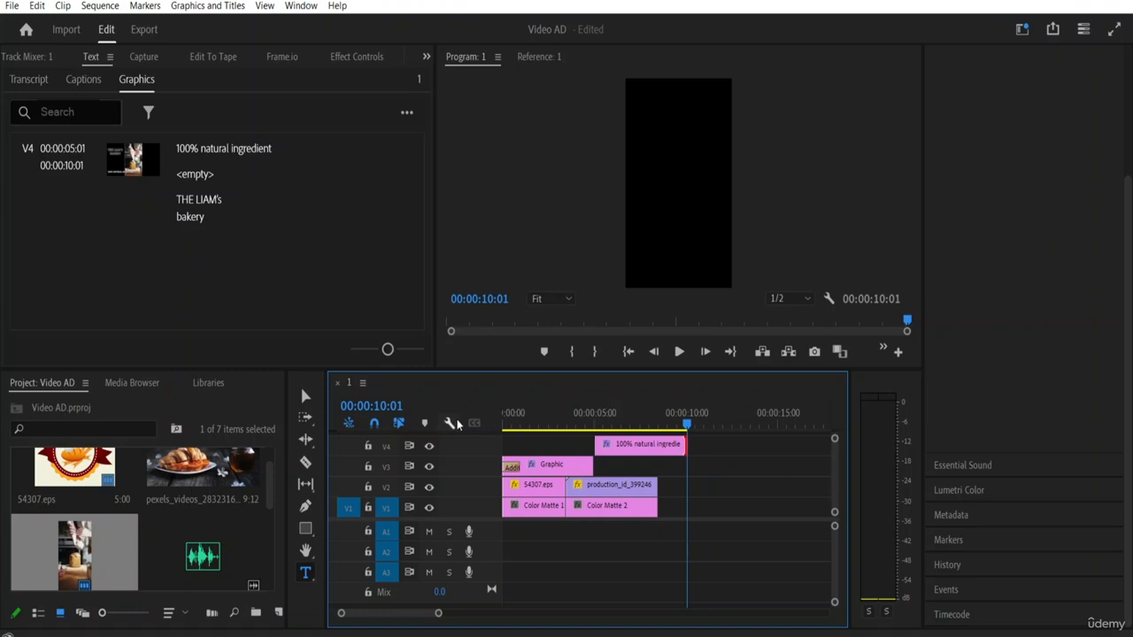
{"action": "left_click_drag", "start_coordinate": [688, 425], "coordinate": [502, 423]}
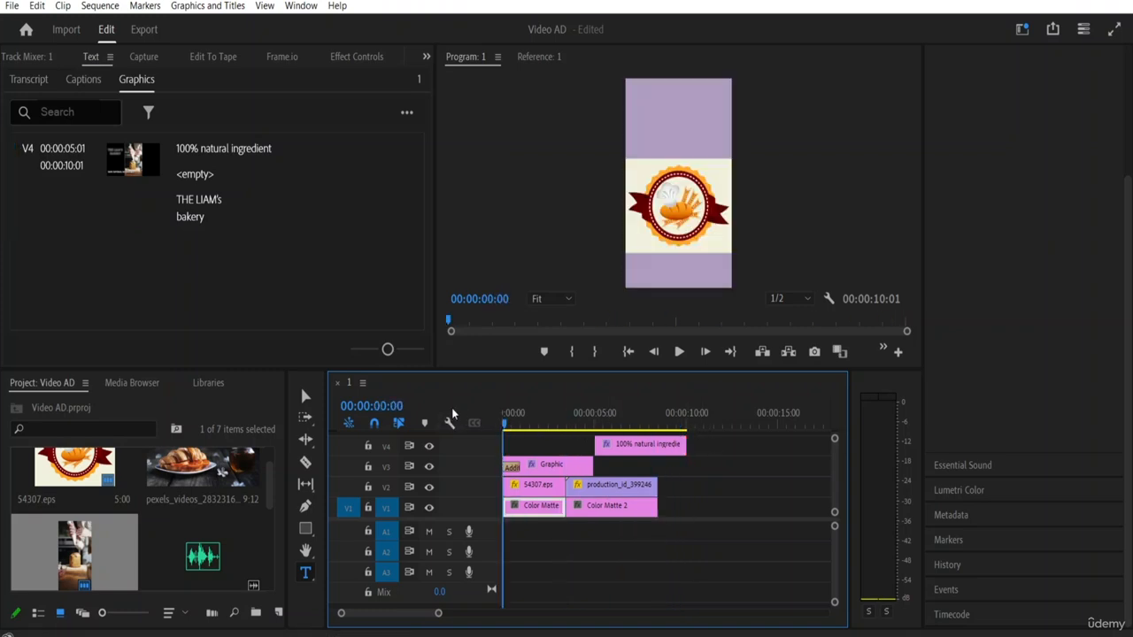
{"action": "key", "text": "space"}
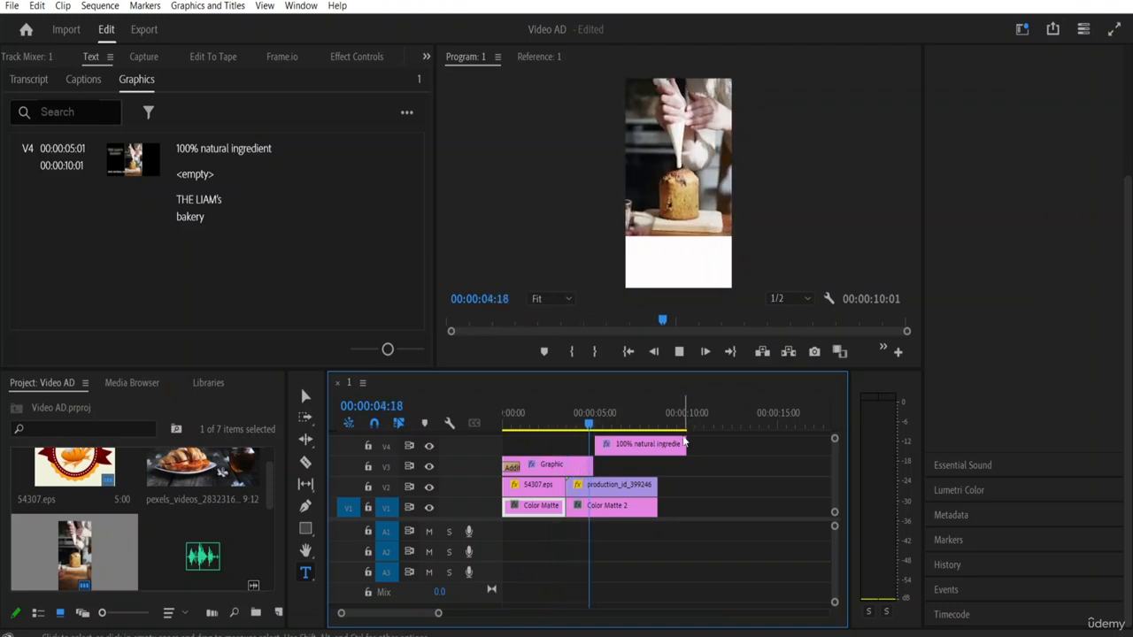
{"action": "key", "text": "space"}
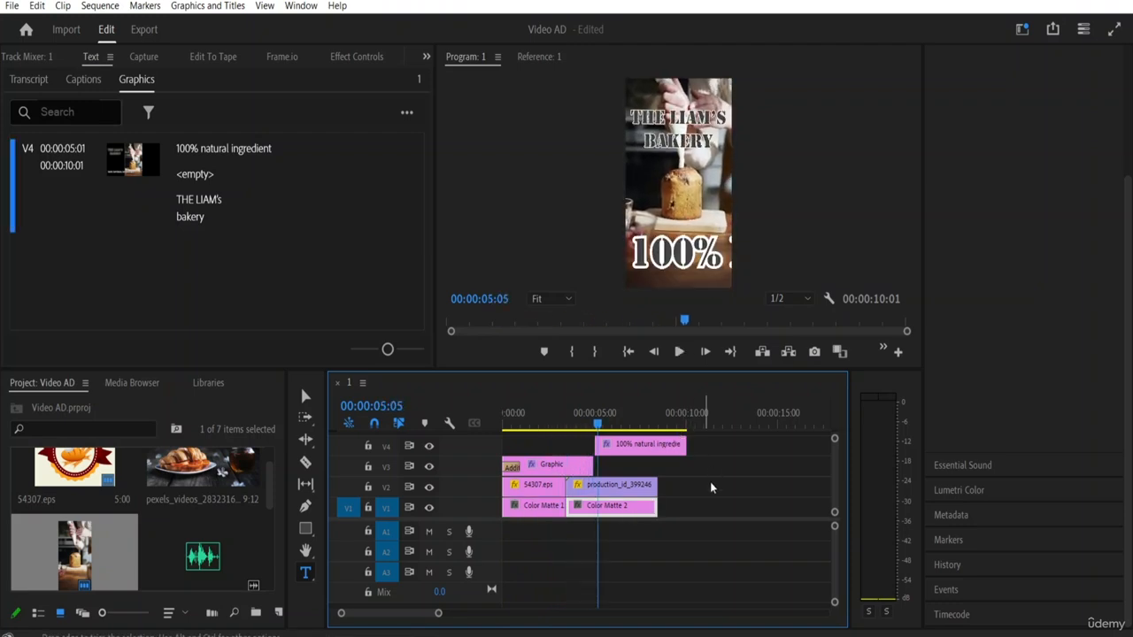
Move the V3 white rectangle graphic and the V4 "100% natural ingredient" clip to start with the footage clip at 00:00:03:12.
{"action": "left_click", "coordinate": [559, 469]}
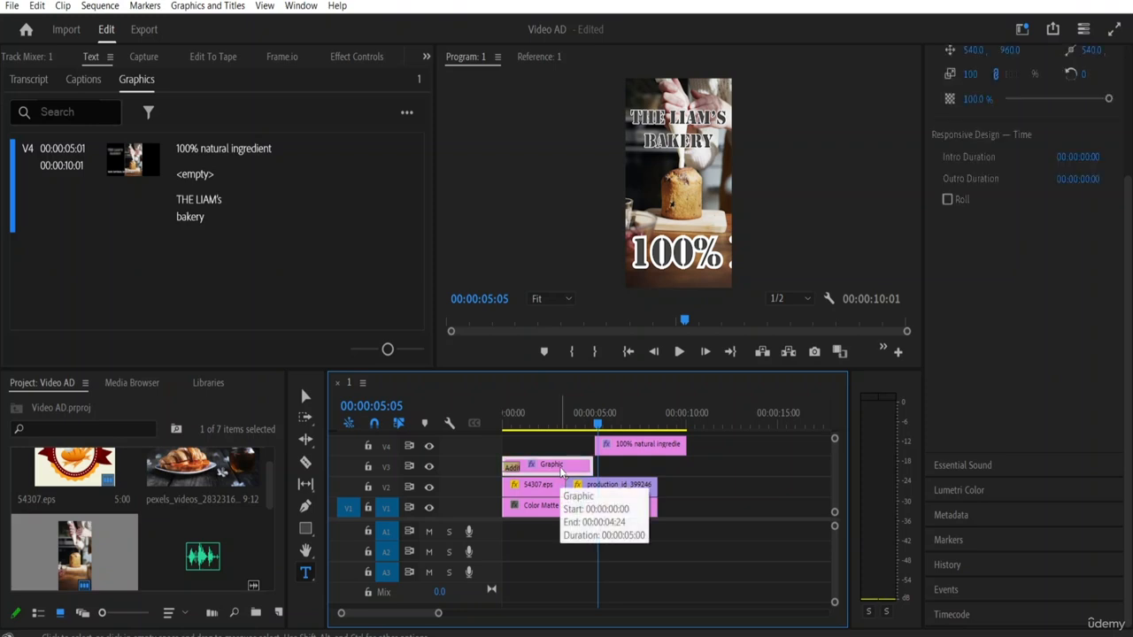
{"action": "left_click", "coordinate": [641, 447]}
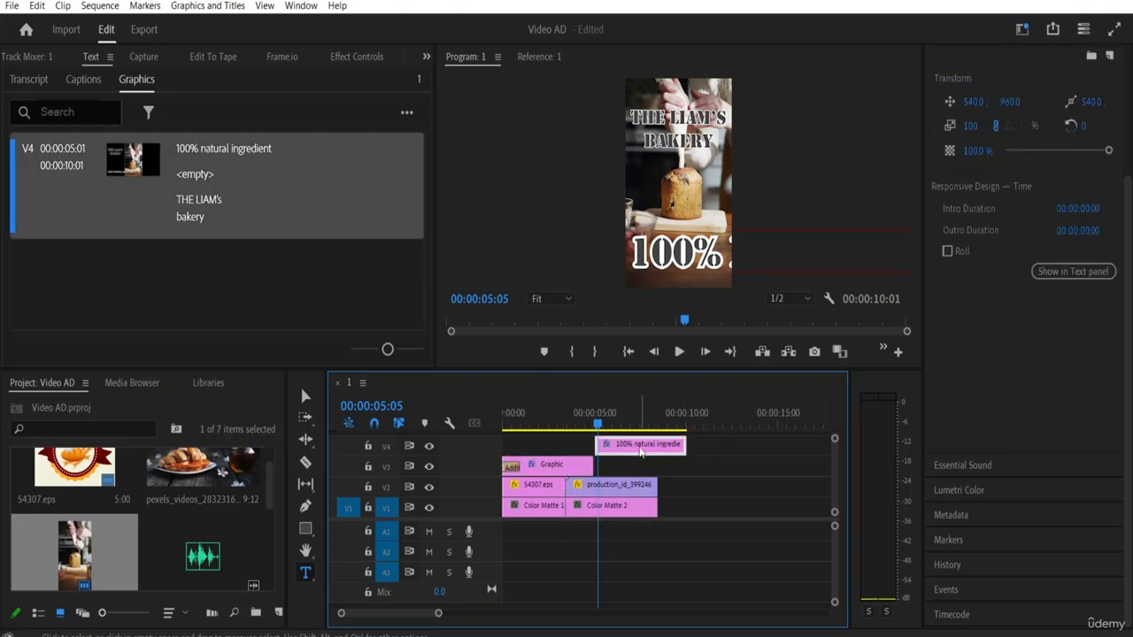
{"action": "left_click", "coordinate": [549, 473]}
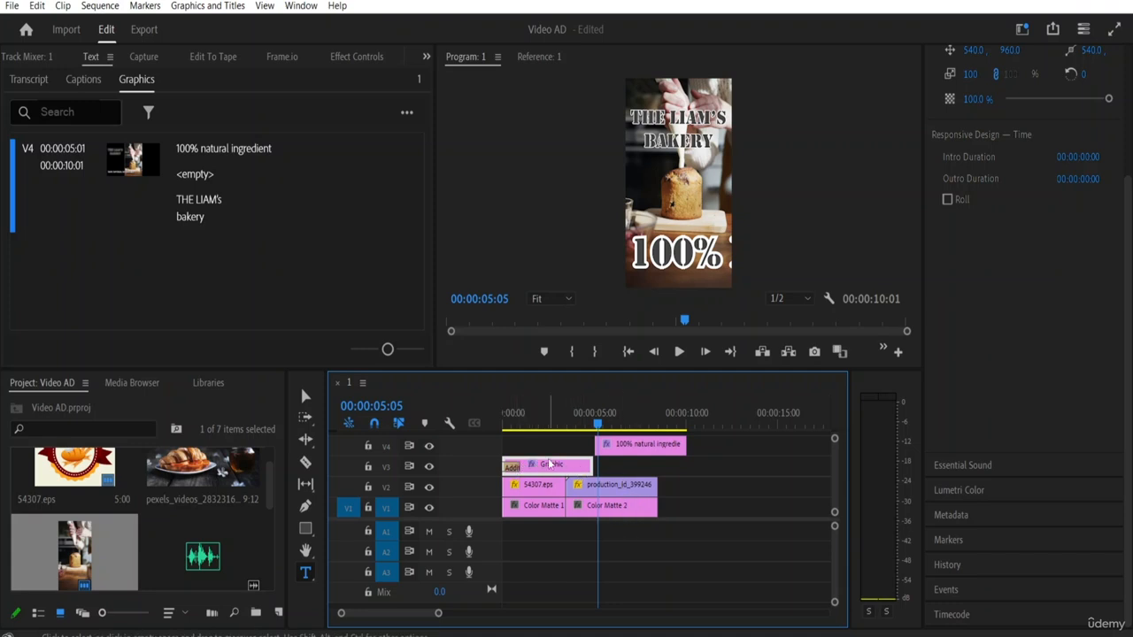
{"action": "left_click_drag", "start_coordinate": [567, 475], "coordinate": [647, 456]}
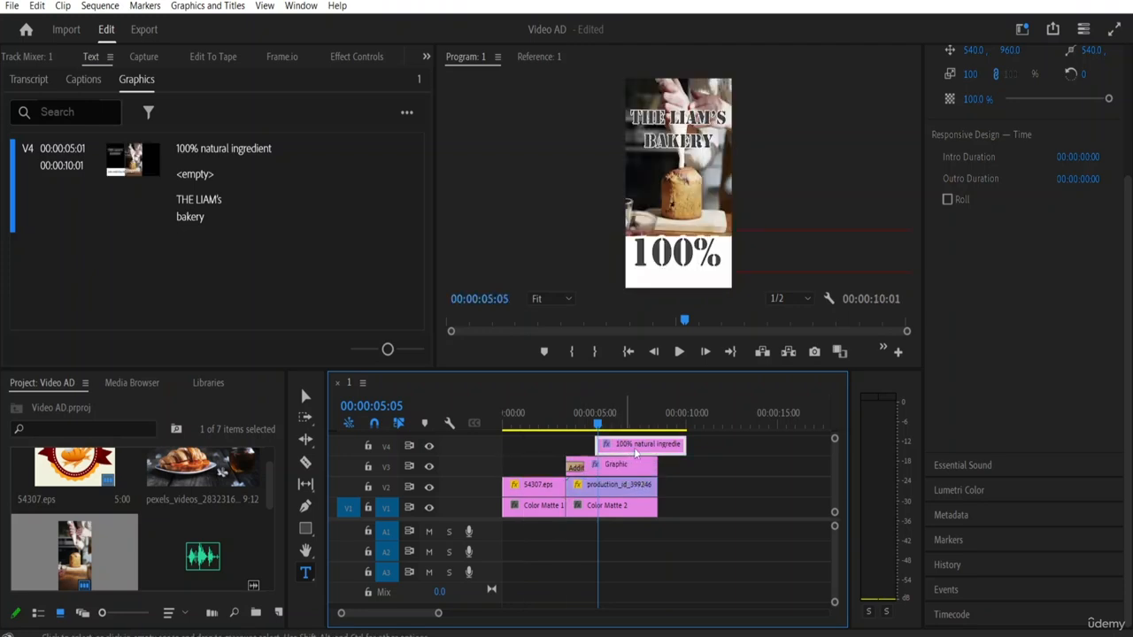
{"action": "left_click", "coordinate": [628, 450]}
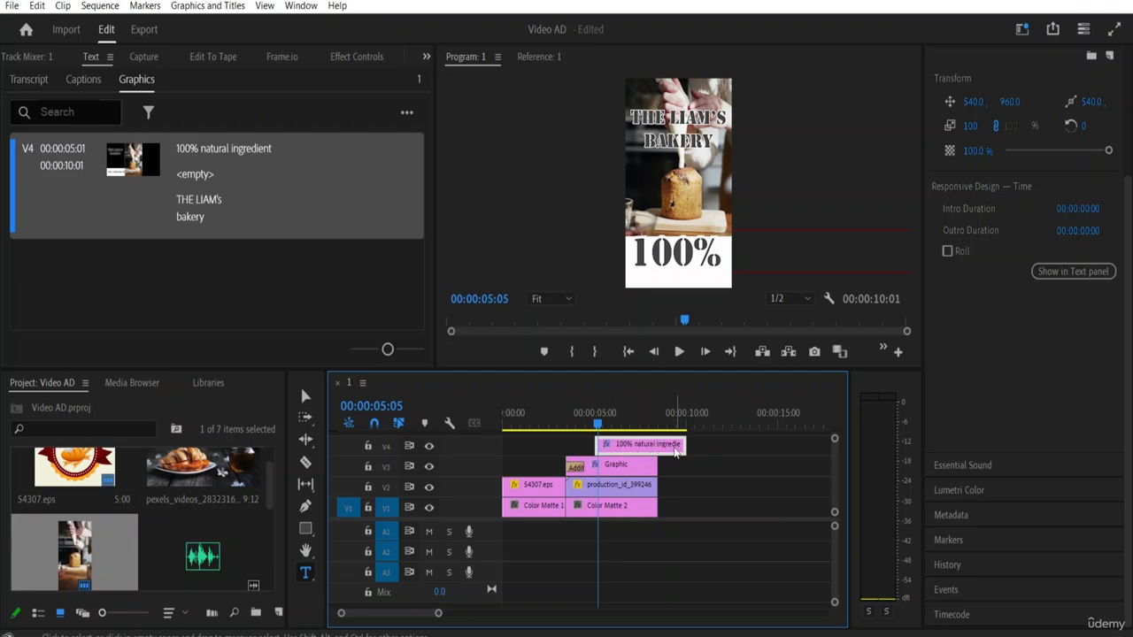
{"action": "left_click_drag", "start_coordinate": [673, 447], "coordinate": [659, 458]}
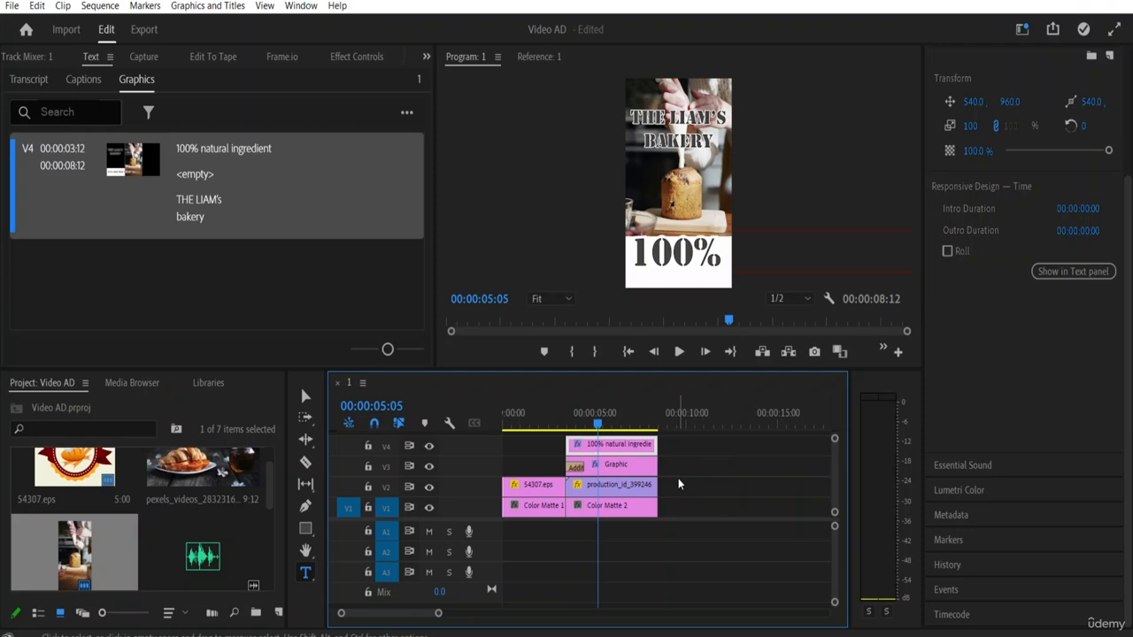
{"action": "left_click", "coordinate": [703, 483]}
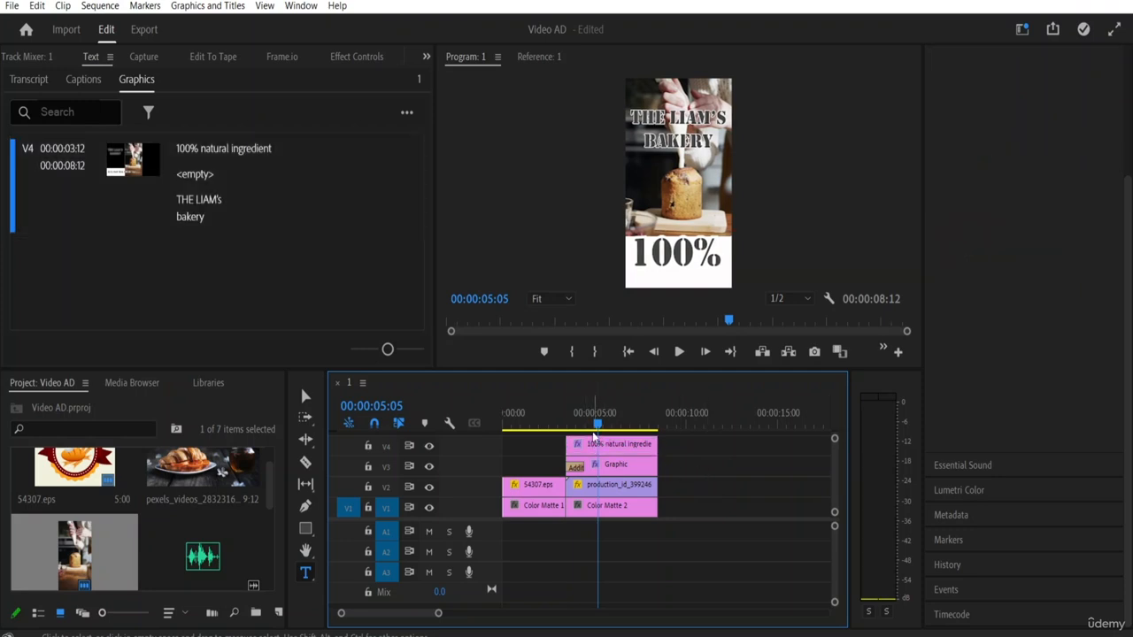
Add the text "THE LIAM'S BAKERY" above the logo at 00:00:00:00.
{"action": "left_click_drag", "start_coordinate": [597, 427], "coordinate": [501, 420]}
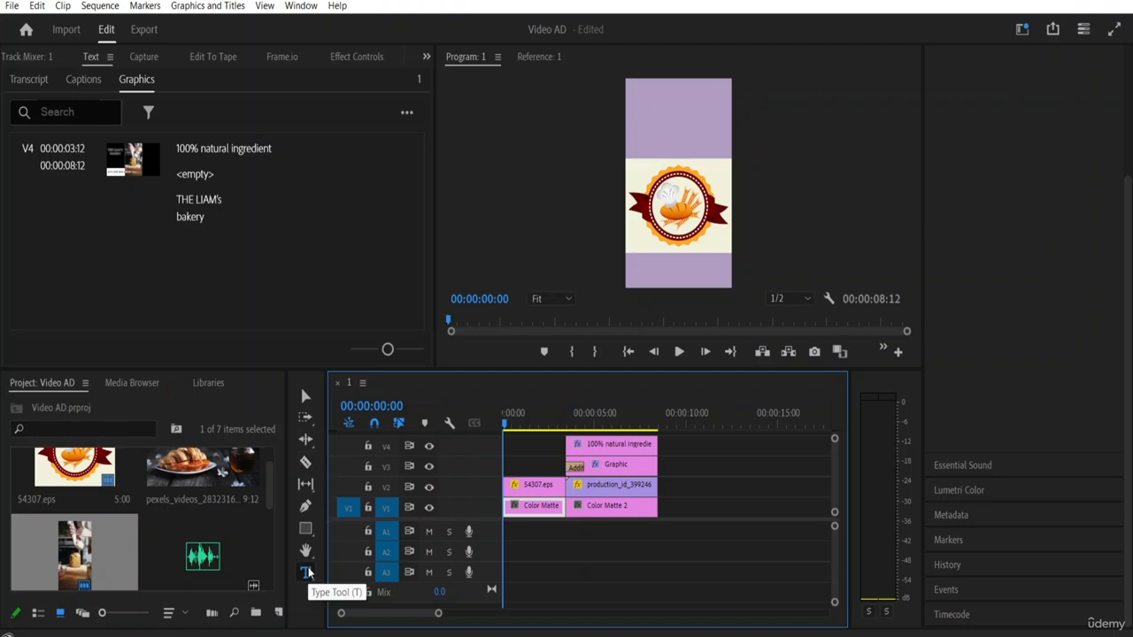
{"action": "left_click", "coordinate": [306, 573]}
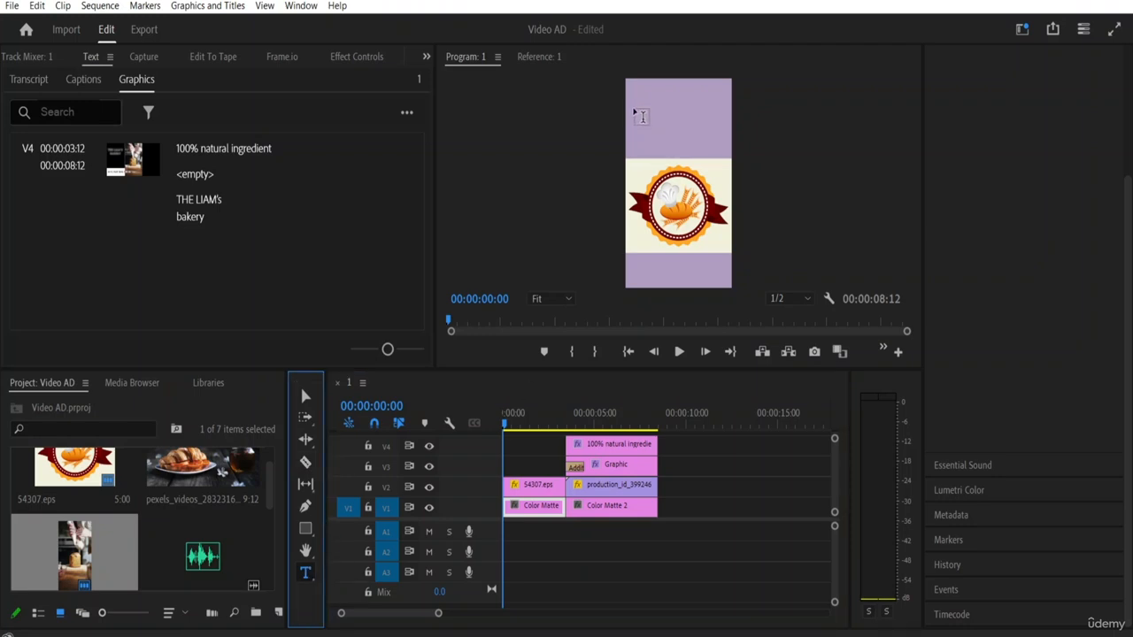
{"action": "left_click", "coordinate": [634, 111]}
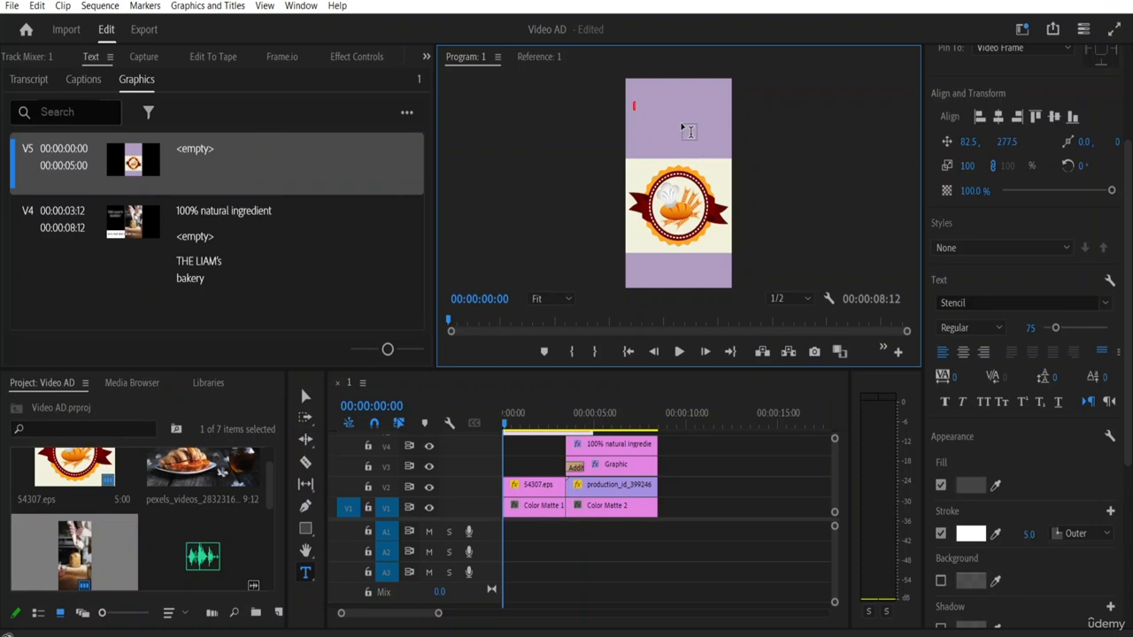
{"action": "type", "text": "THE LIAM'S"}
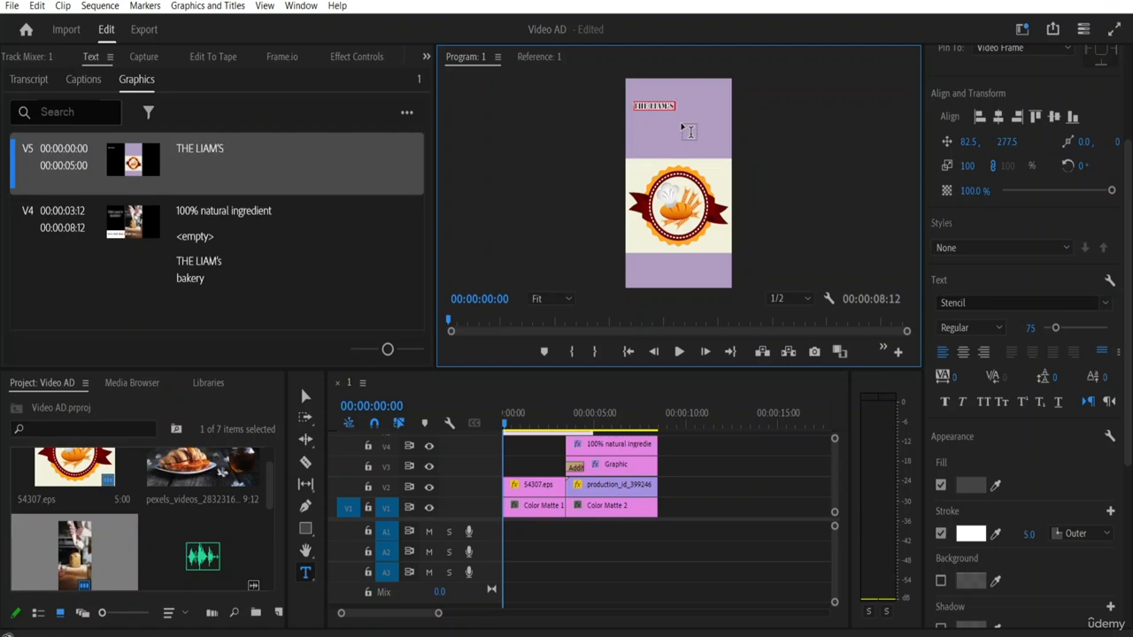
{"action": "type", "text": " BAKERY"}
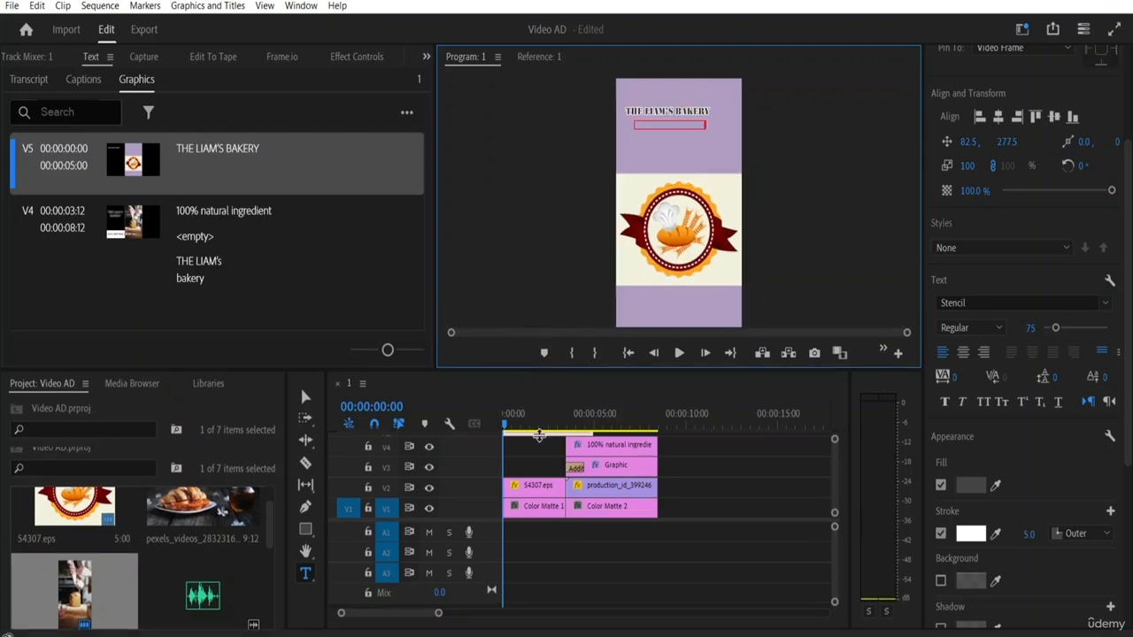
Break the bakery title onto two lines before "BAKERY" and scale it up to about 231%.
{"action": "left_click_drag", "start_coordinate": [532, 370], "coordinate": [542, 566]}
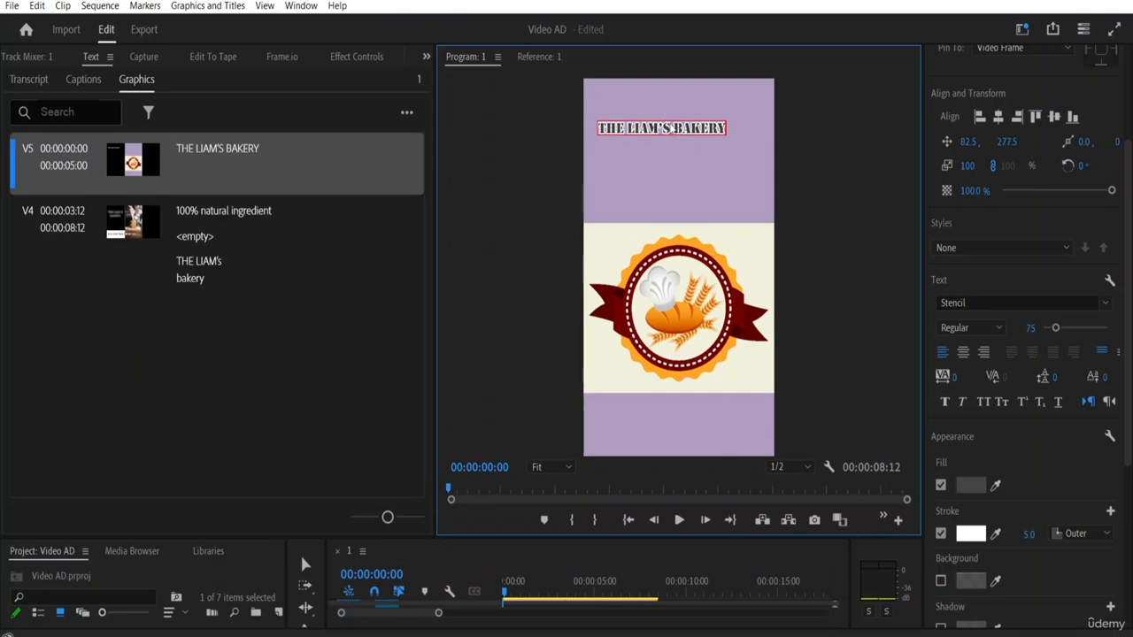
{"action": "left_click", "coordinate": [670, 129]}
{"action": "key", "text": "Return"}
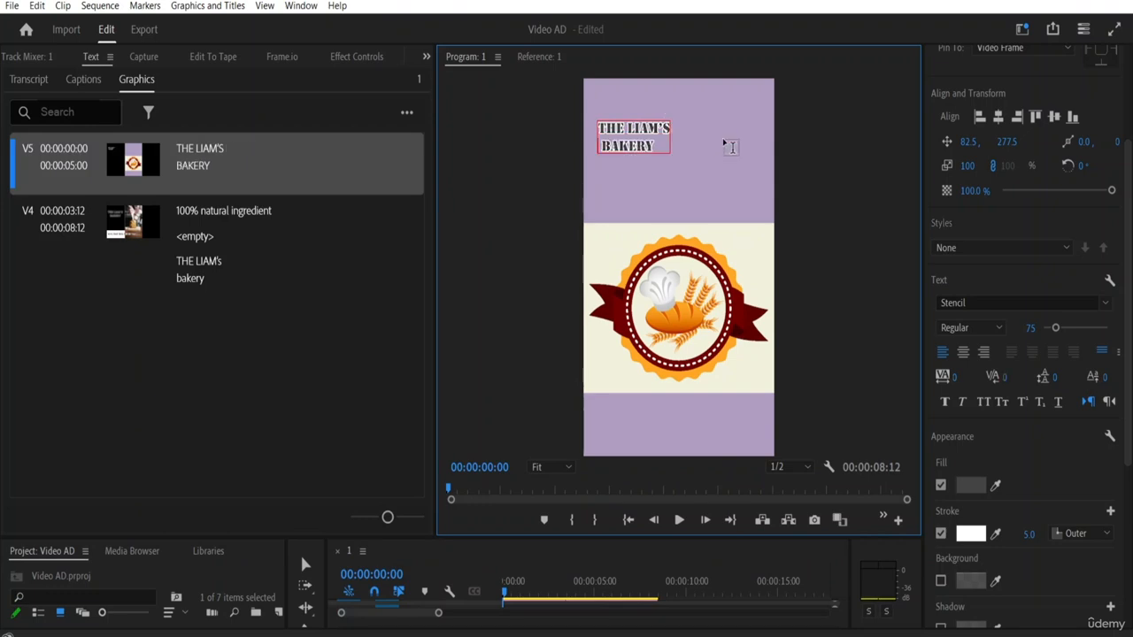
{"action": "left_click", "coordinate": [306, 564]}
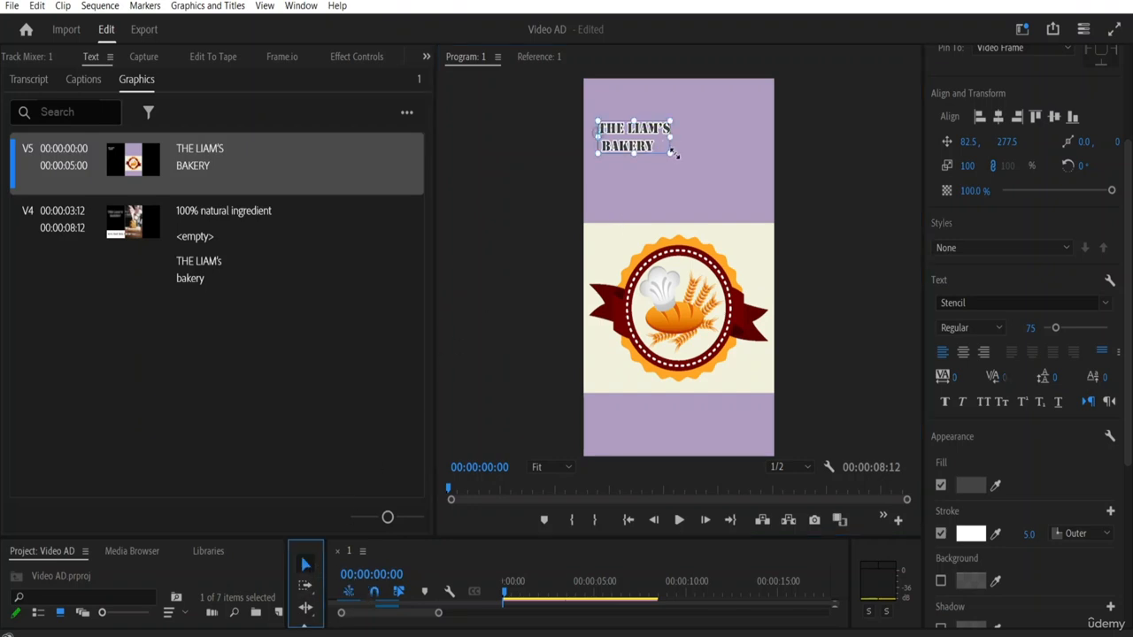
{"action": "left_click_drag", "start_coordinate": [674, 153], "coordinate": [714, 194]}
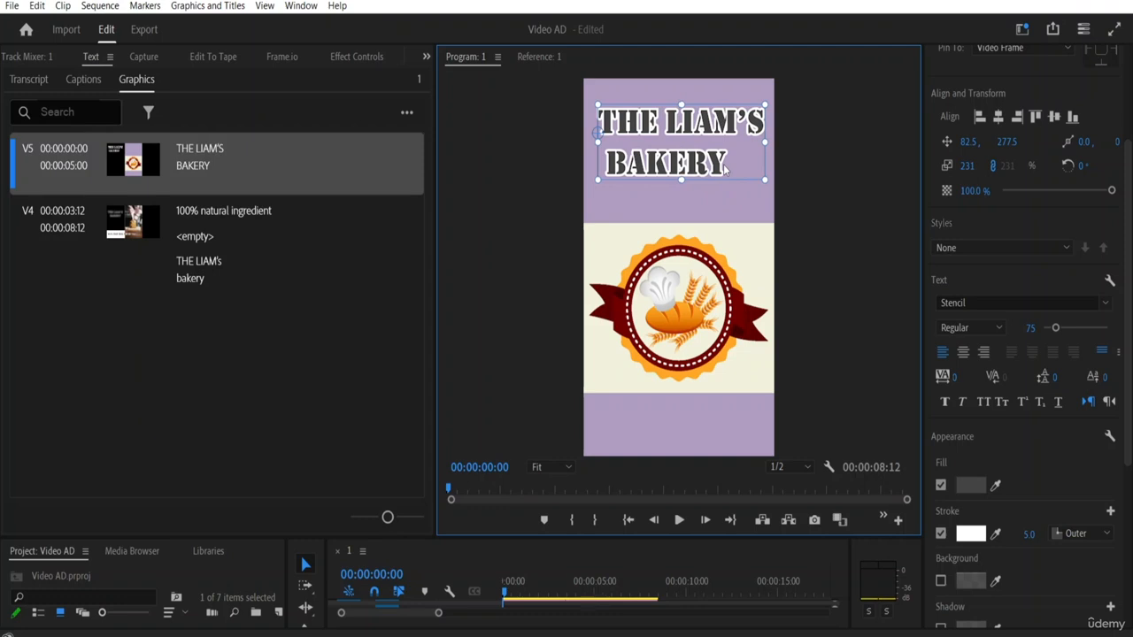
Select all of the "THE LIAM'S BAKERY" title text and align it horizontally to the centre of the frame.
{"action": "double_click", "coordinate": [724, 168]}
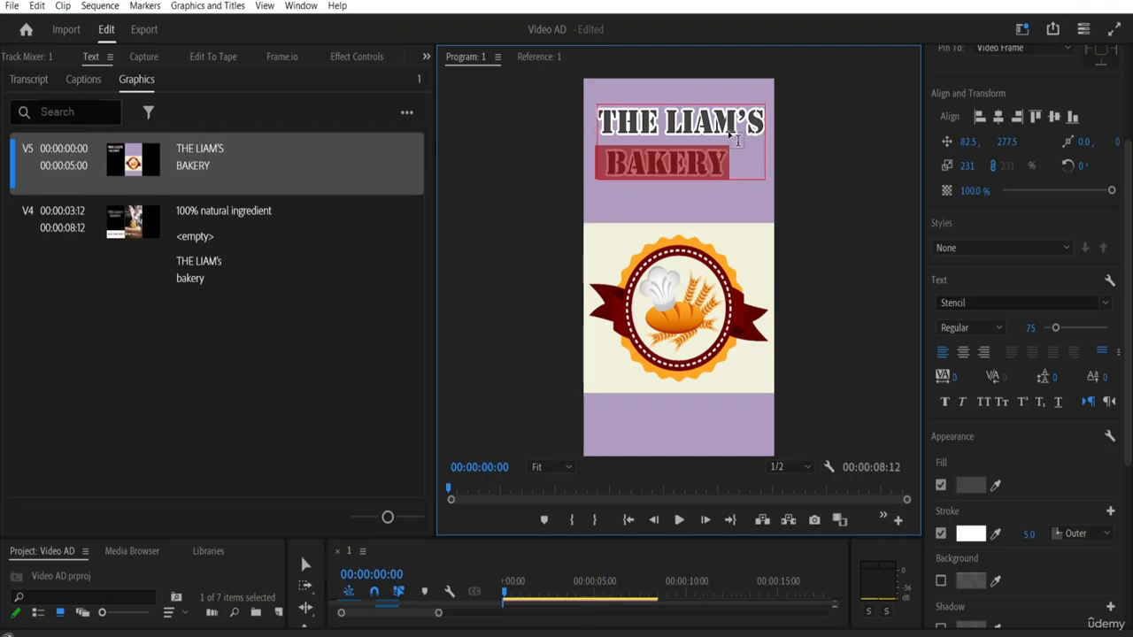
{"action": "left_click_drag", "start_coordinate": [711, 164], "coordinate": [685, 164]}
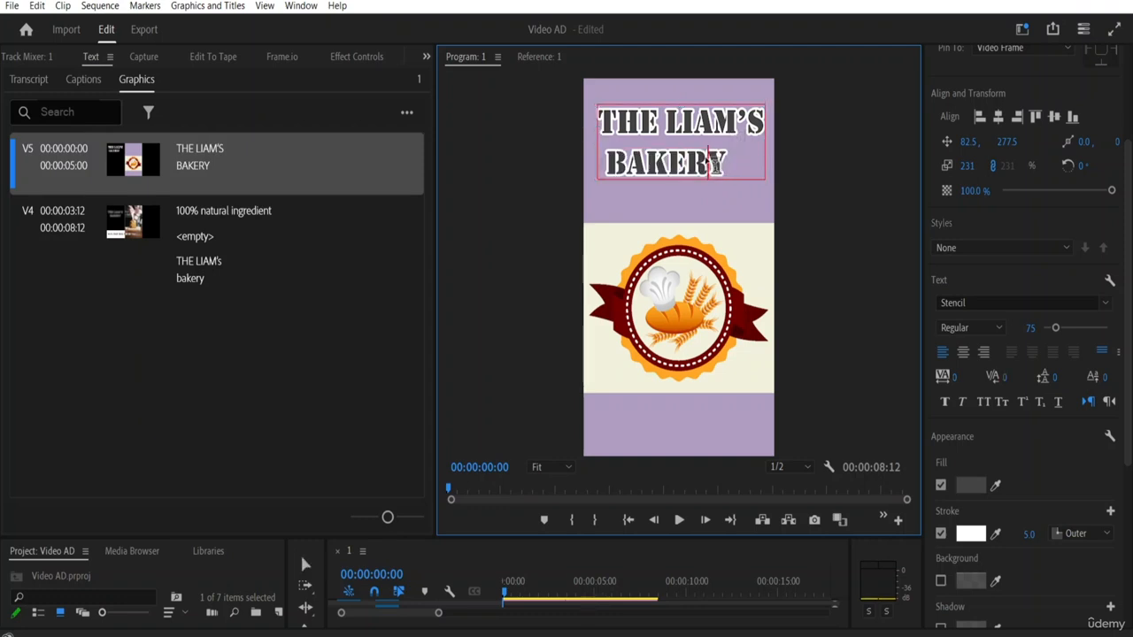
{"action": "double_click", "coordinate": [722, 165]}
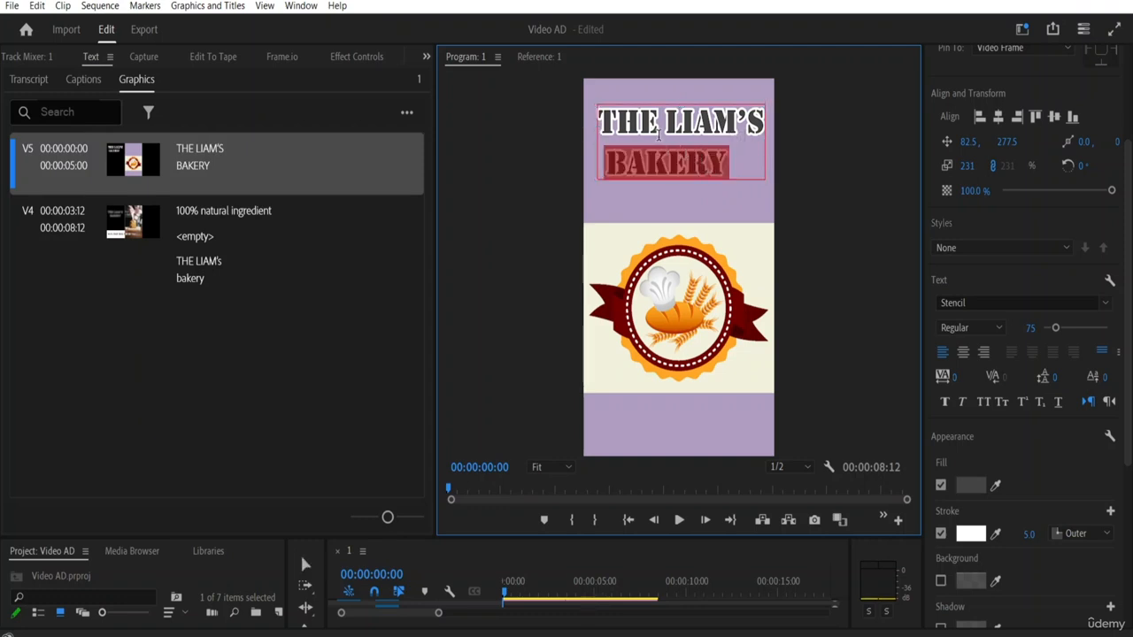
{"action": "double_click", "coordinate": [724, 160]}
{"action": "left_click_drag", "start_coordinate": [724, 156], "coordinate": [721, 124]}
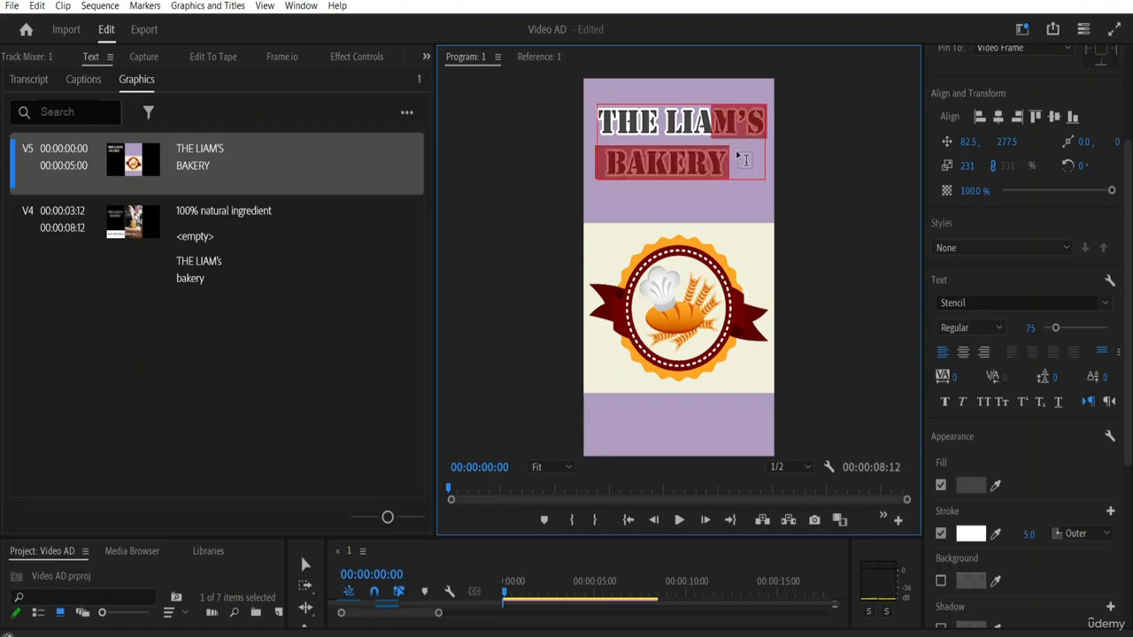
{"action": "left_click_drag", "start_coordinate": [731, 164], "coordinate": [581, 108]}
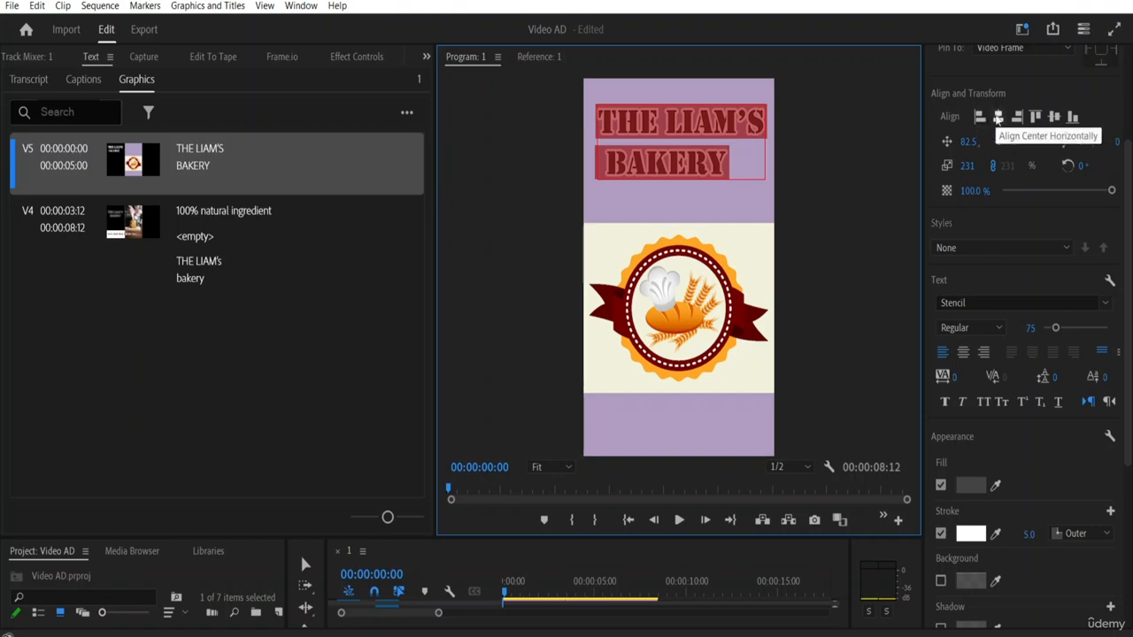
{"action": "left_click", "coordinate": [997, 117]}
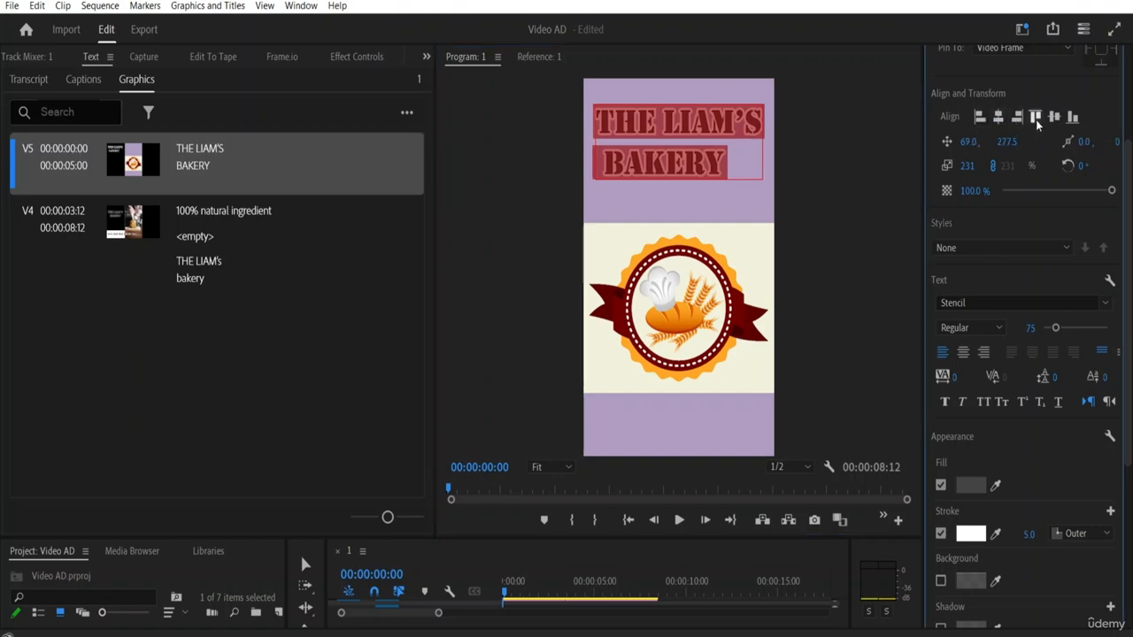
Align the bakery title to the frame's vertical centre and reposition it above the logo at about 86, 442.
{"action": "left_click", "coordinate": [1053, 118]}
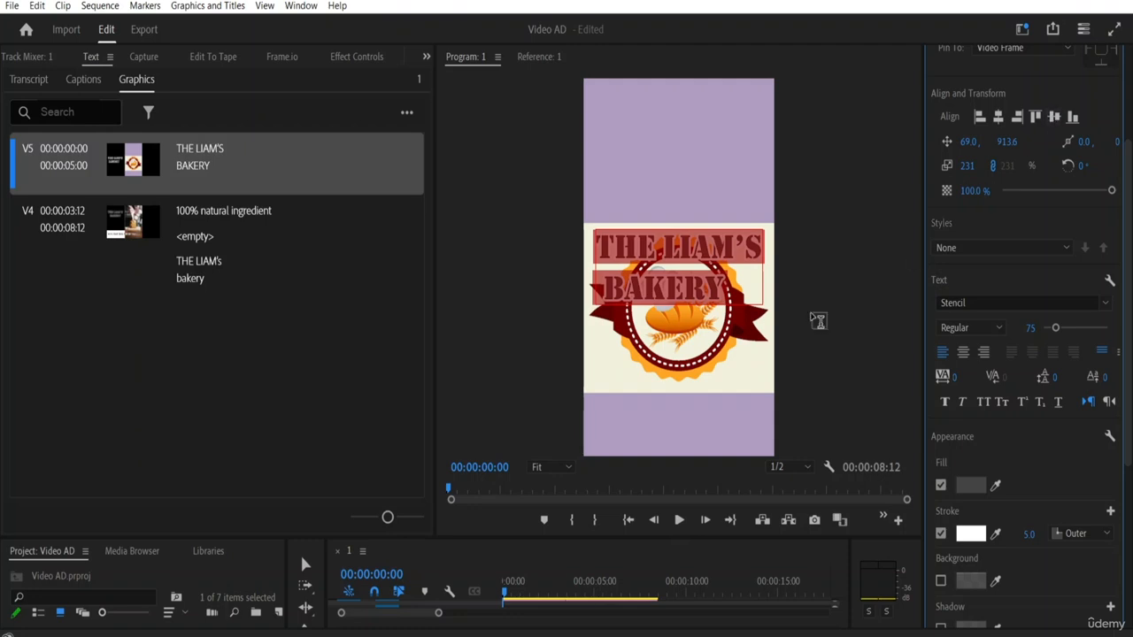
{"action": "left_click", "coordinate": [741, 285]}
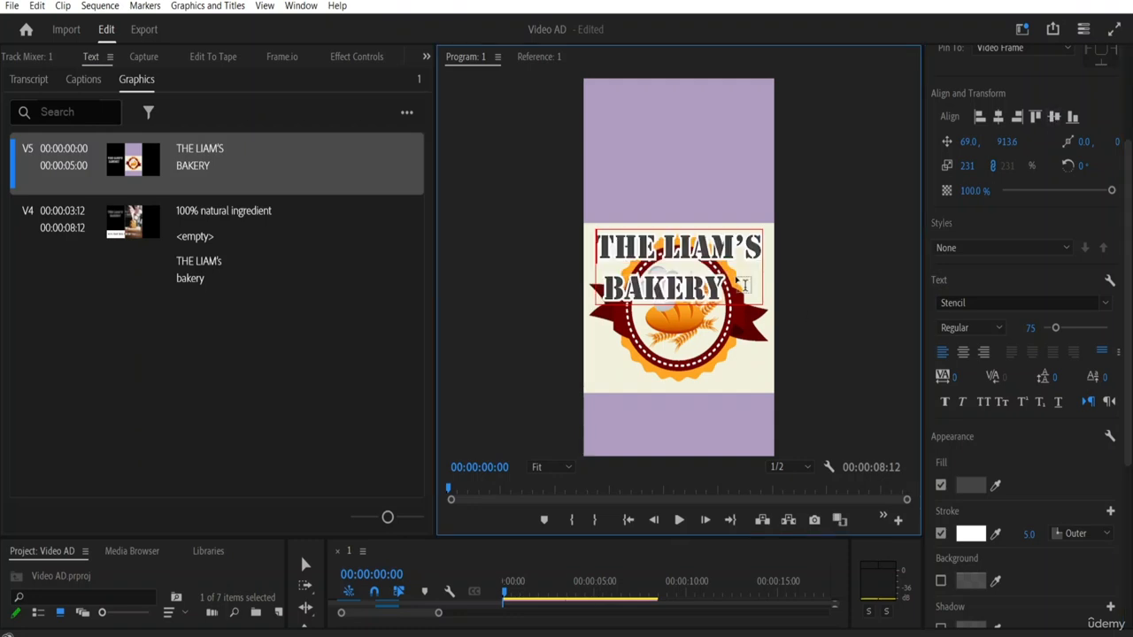
{"action": "left_click", "coordinate": [307, 564]}
{"action": "left_click", "coordinate": [659, 251]}
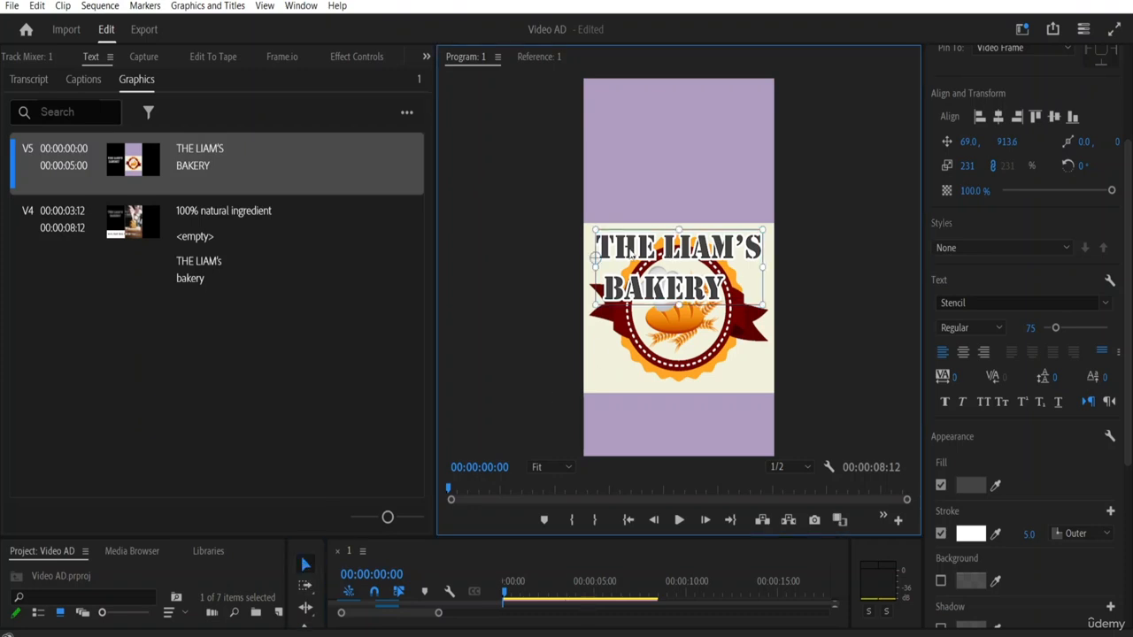
{"action": "left_click_drag", "start_coordinate": [649, 253], "coordinate": [653, 159]}
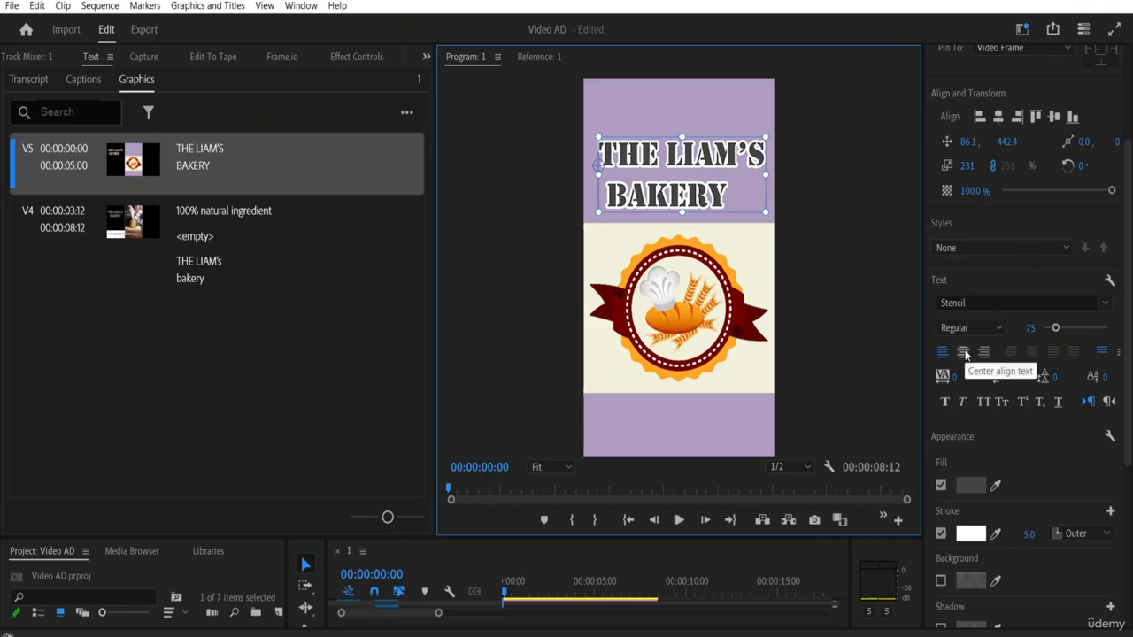
Centre-align the two lines of the bakery title text and reposition it above the logo at about 524, 434.
{"action": "double_click", "coordinate": [720, 203]}
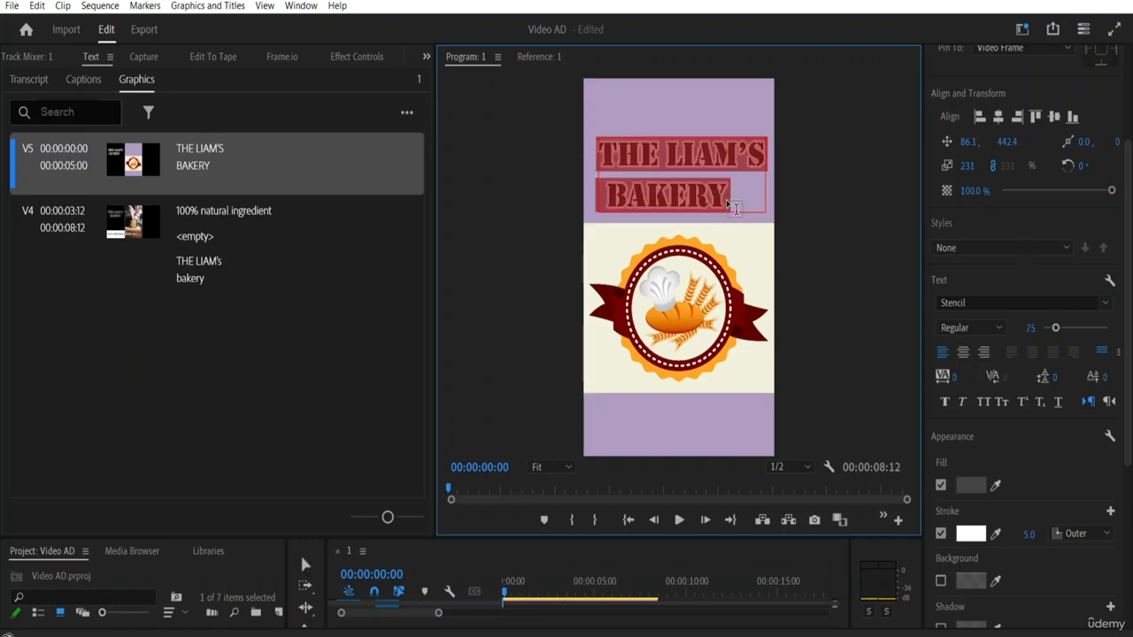
{"action": "left_click", "coordinate": [963, 351]}
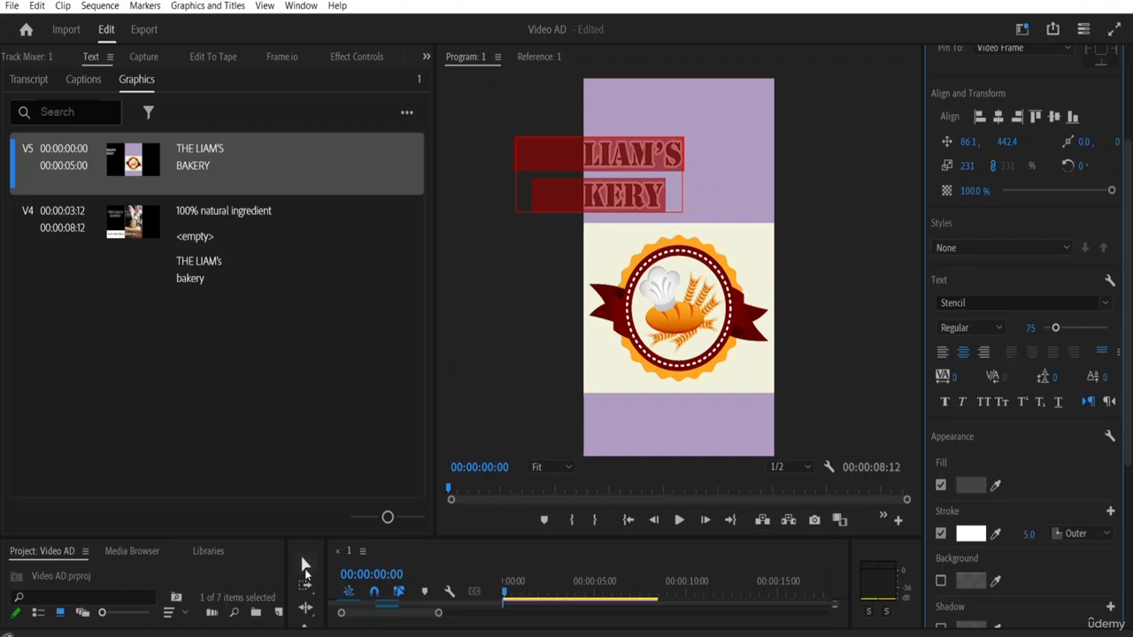
{"action": "left_click", "coordinate": [304, 566]}
{"action": "left_click_drag", "start_coordinate": [622, 159], "coordinate": [705, 180]}
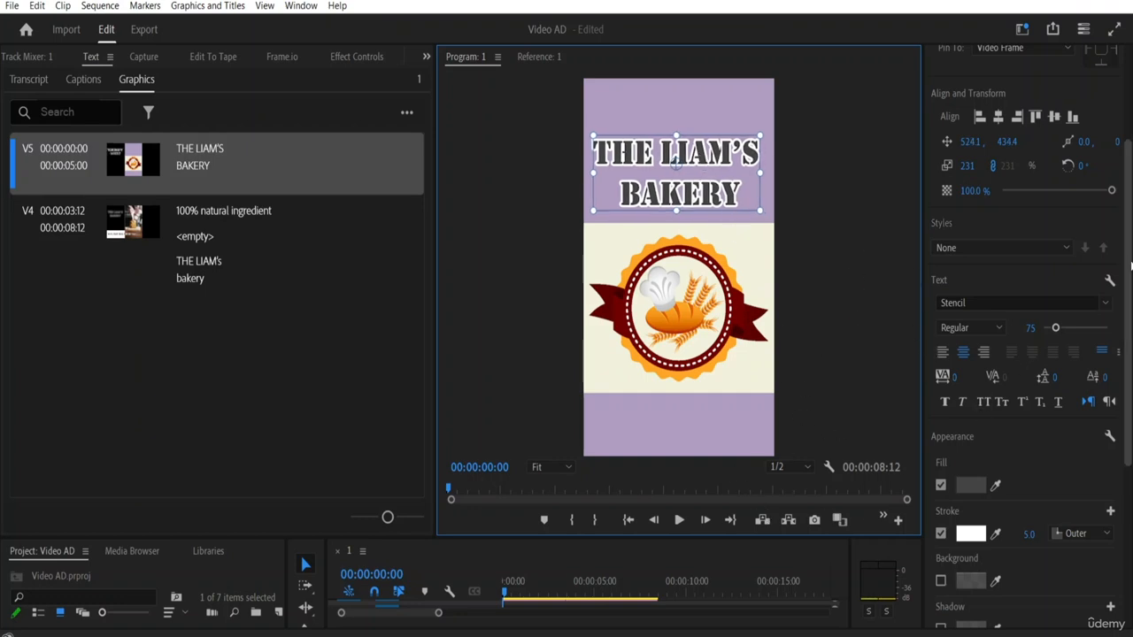
Play the sequence from 00:00:00:00 to review the opening bakery title.
{"action": "scroll", "coordinate": [1110, 337], "scroll_direction": "down", "scroll_amount": 3}
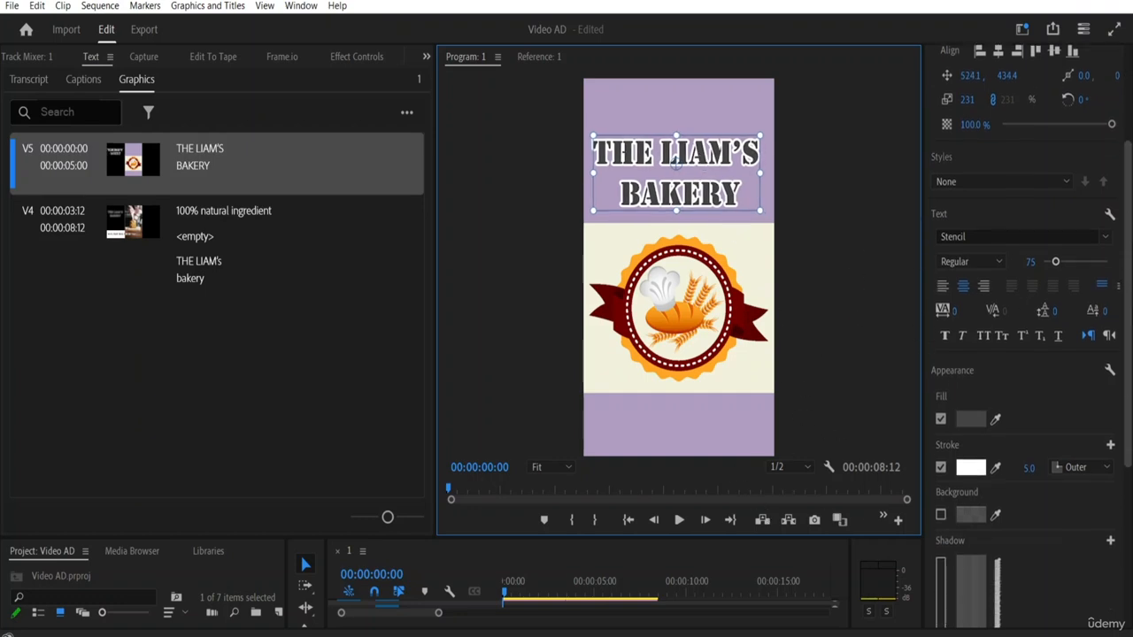
{"action": "left_click", "coordinate": [503, 596]}
{"action": "key", "text": "space"}
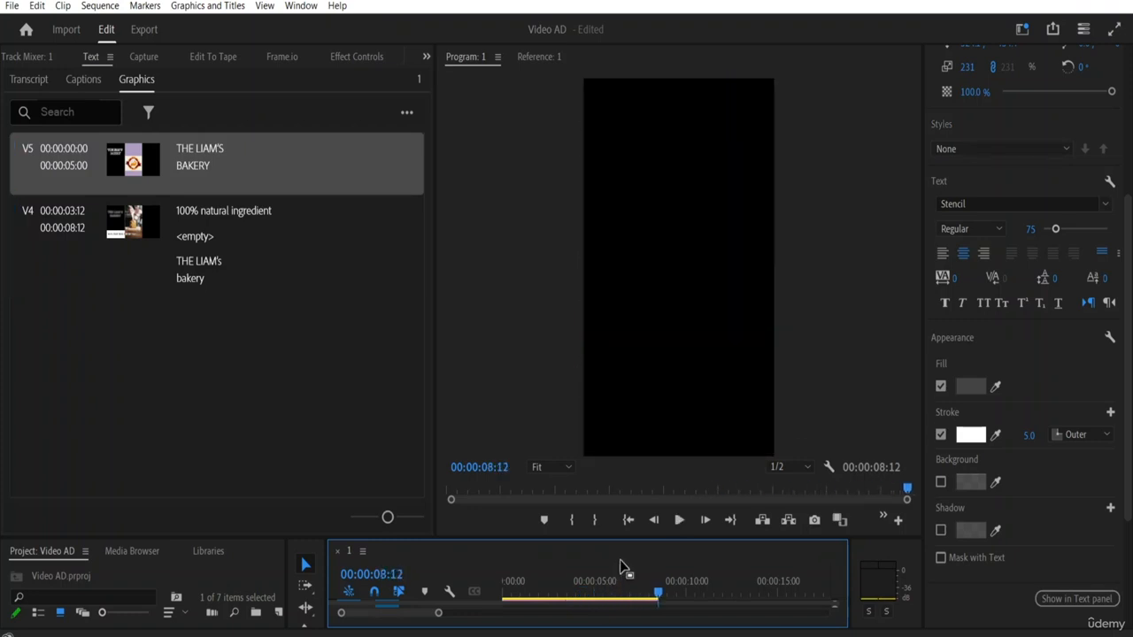
{"action": "key", "text": "space"}
{"action": "key", "text": "space"}
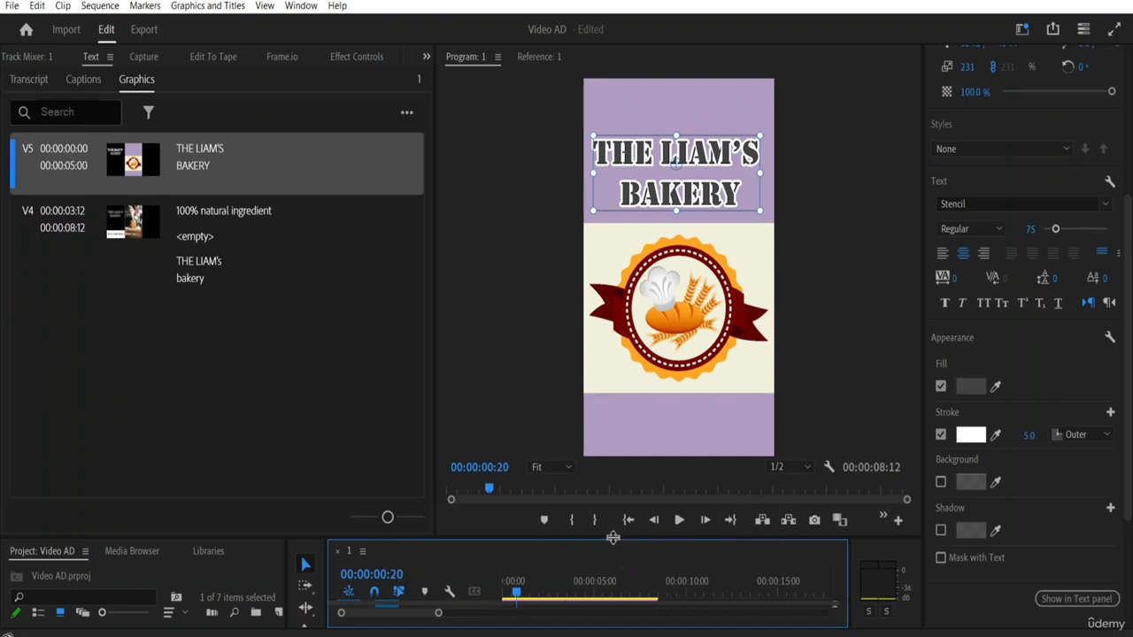
Enlarge the timeline area so all tracks show, and play up to 00:00:03:14 to check where the title overlaps the footage.
{"action": "left_click_drag", "start_coordinate": [612, 537], "coordinate": [625, 183]}
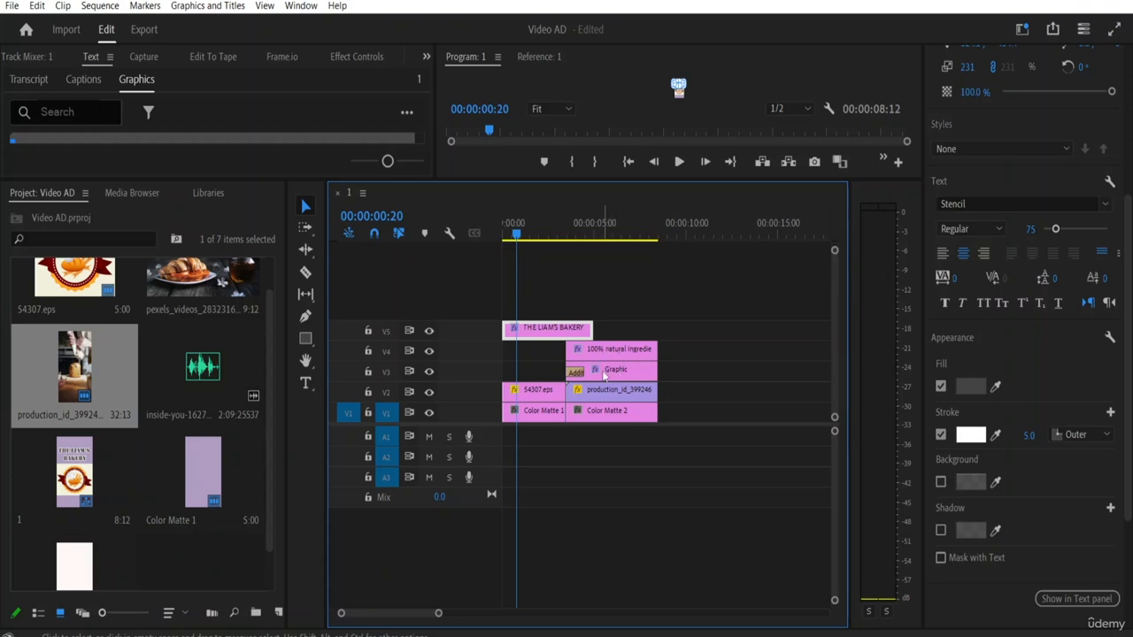
{"action": "left_click", "coordinate": [605, 374]}
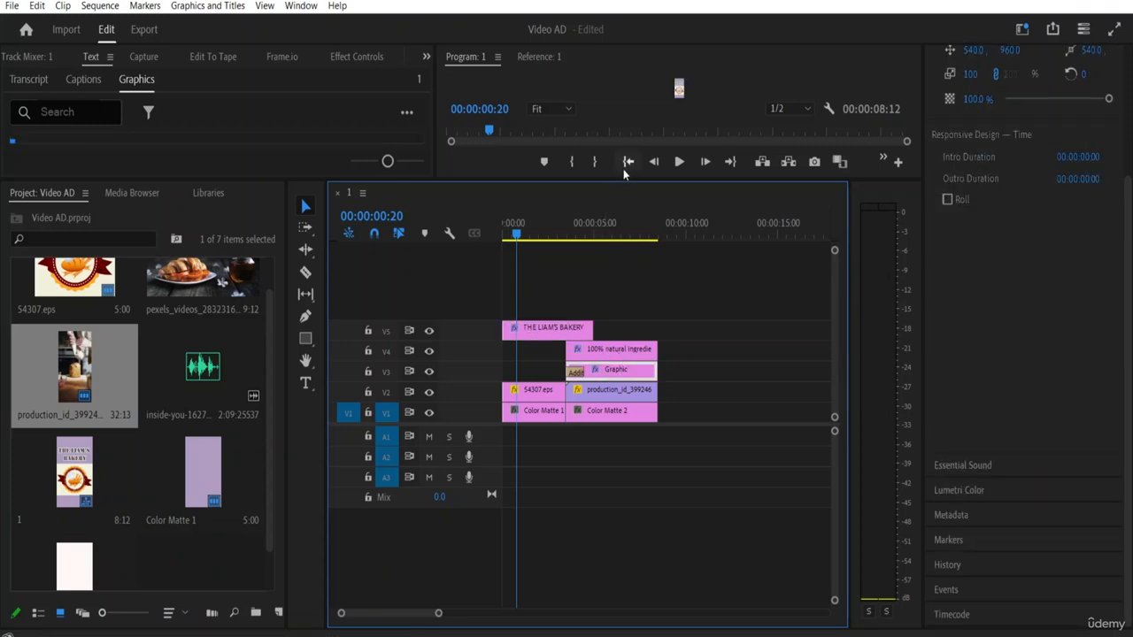
{"action": "left_click_drag", "start_coordinate": [628, 185], "coordinate": [614, 328]}
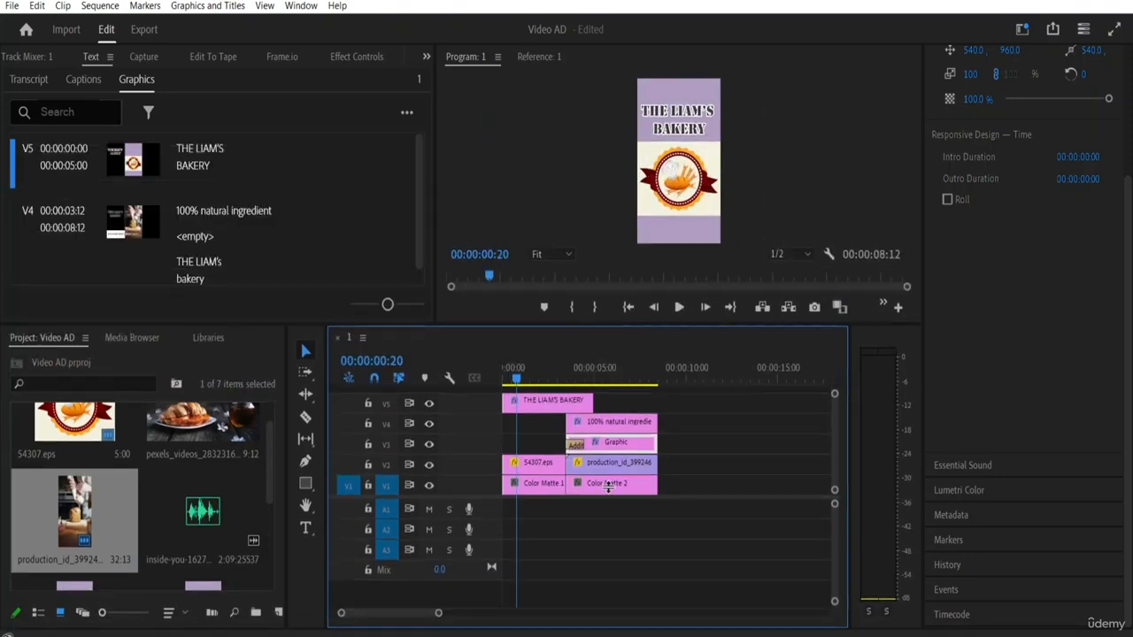
{"action": "key", "text": "b"}
{"action": "key", "text": "space"}
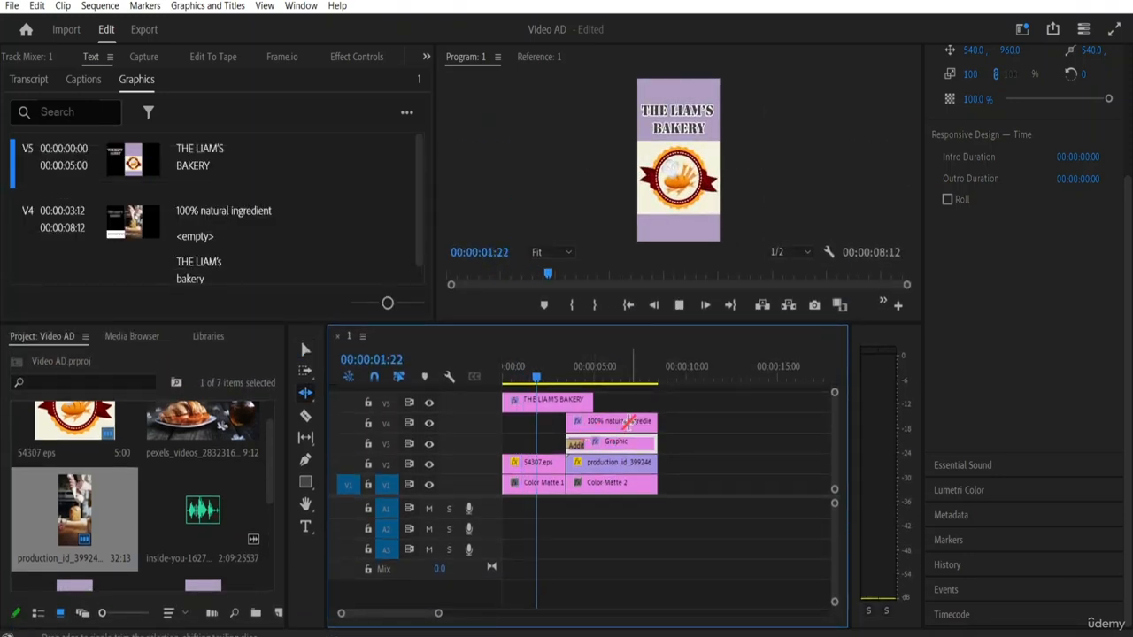
{"action": "key", "text": "space"}
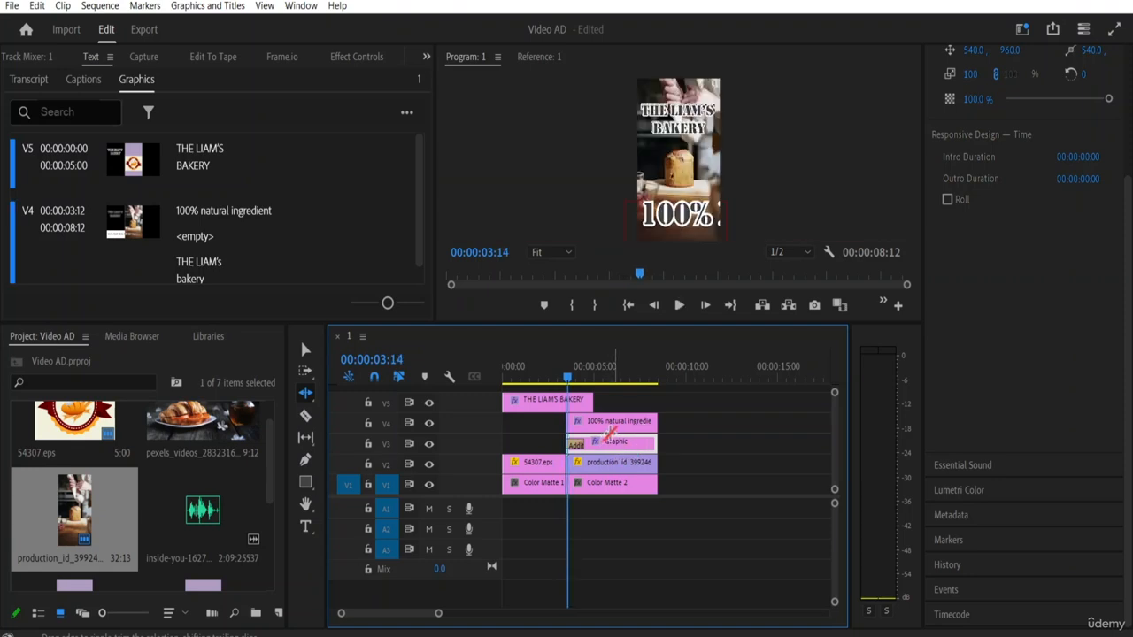
Delete the "THE LIAM'S BAKERY" title text from the V5 graphic clip.
{"action": "left_click", "coordinate": [305, 351]}
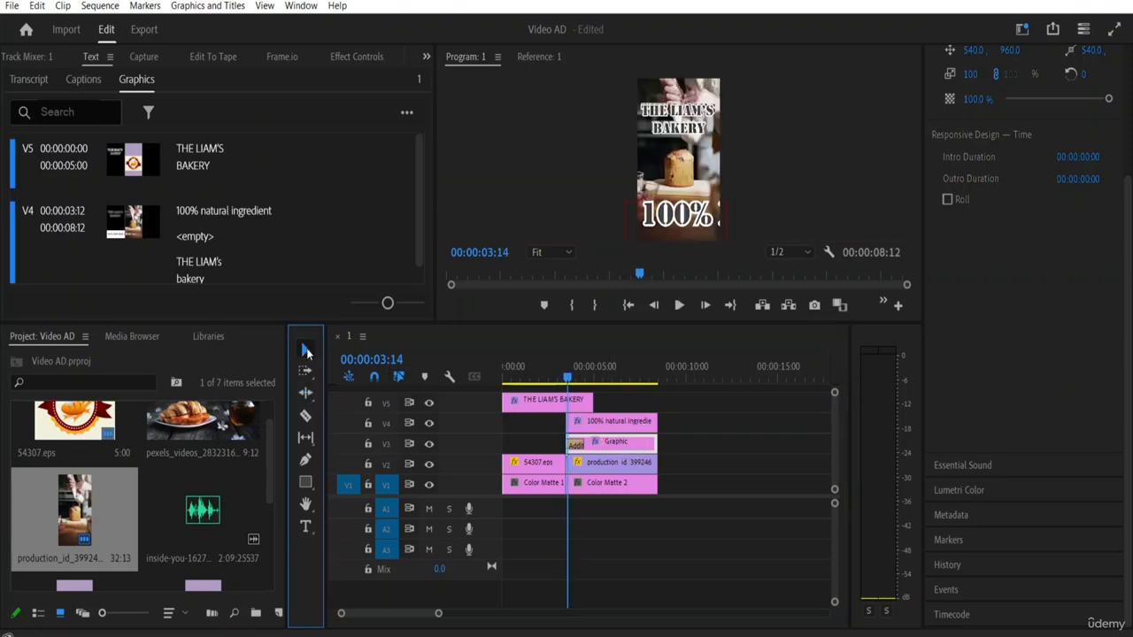
{"action": "left_click", "coordinate": [611, 427]}
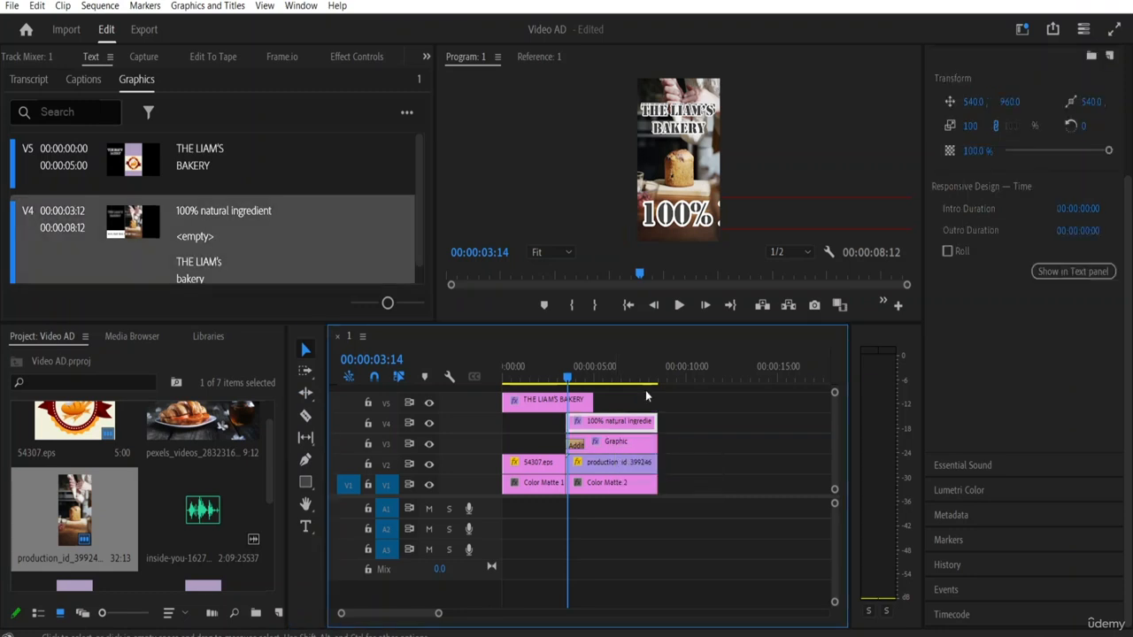
{"action": "left_click", "coordinate": [682, 115]}
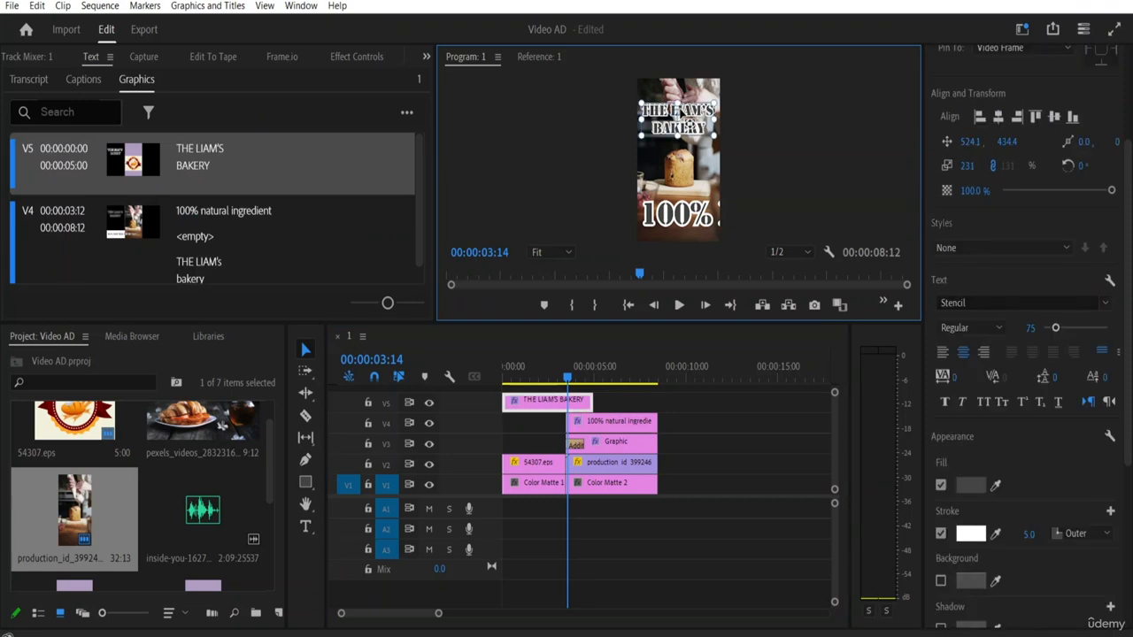
{"action": "key", "text": "Delete"}
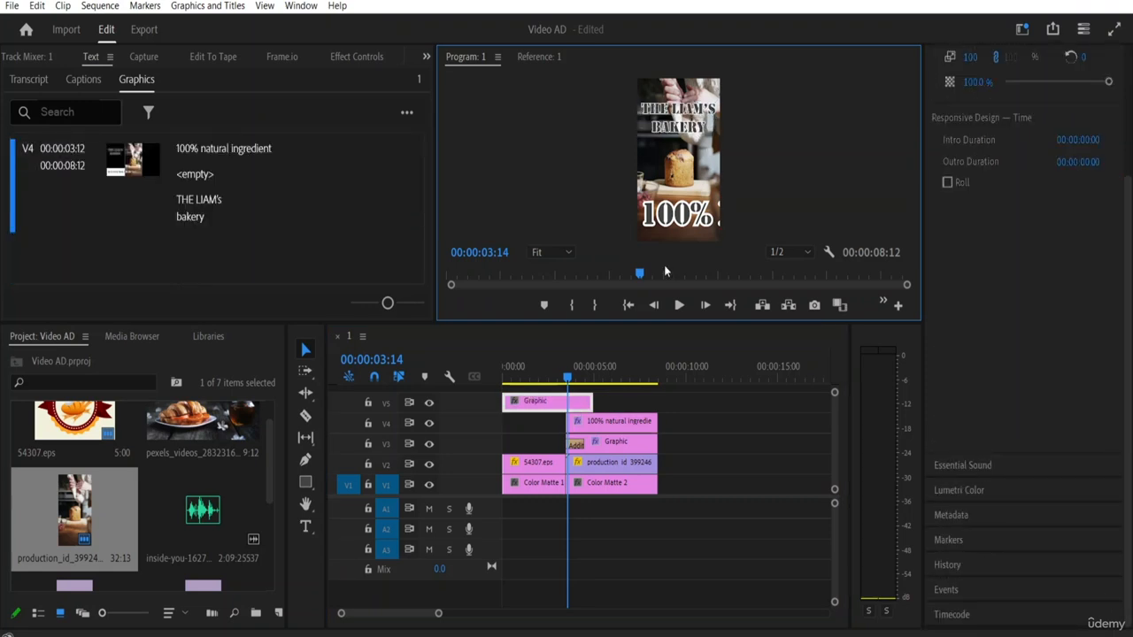
Play the transition from the logo to the footage, starting at about 00:00:02:19.
{"action": "left_click_drag", "start_coordinate": [569, 377], "coordinate": [551, 378]}
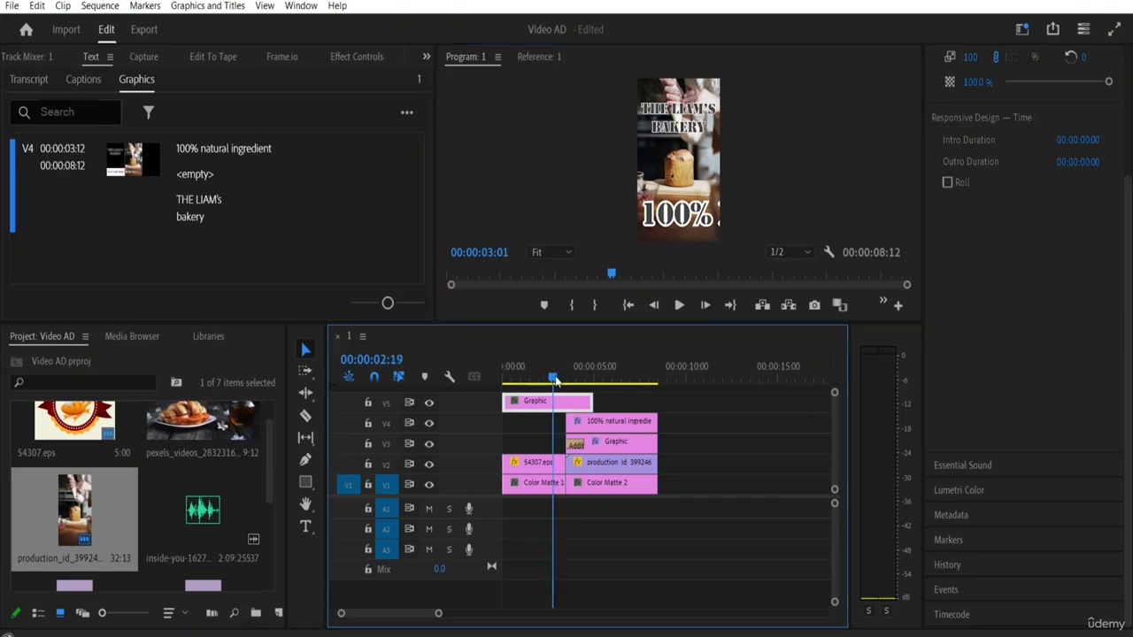
{"action": "key", "text": "space"}
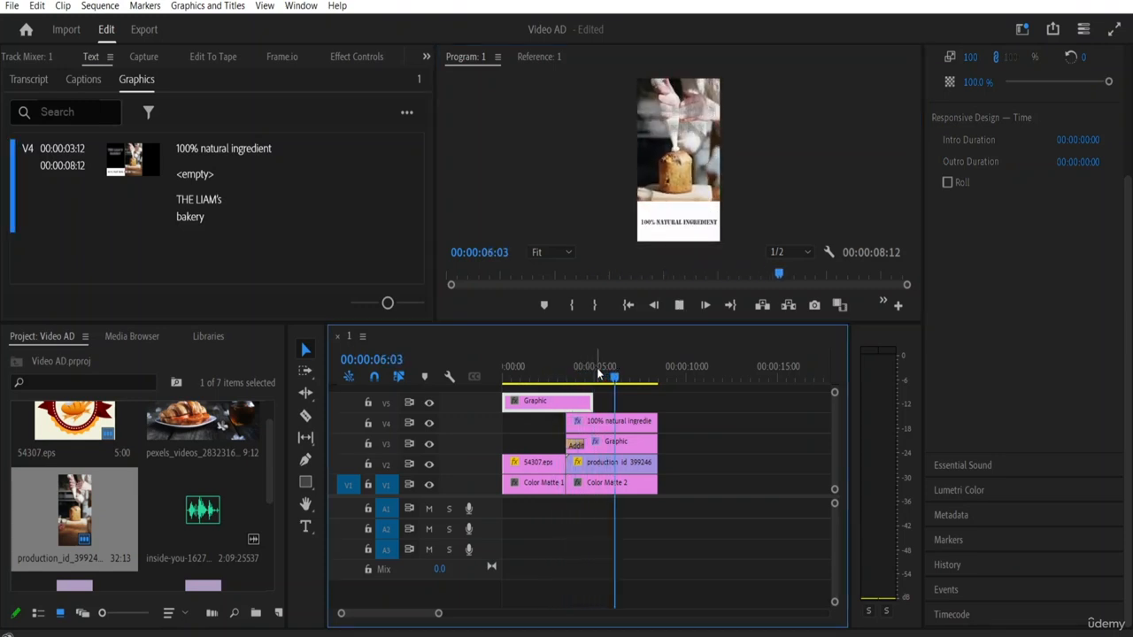
{"action": "key", "text": "space"}
Examine the effect settings of the V3 white rectangle graphic.
{"action": "left_click", "coordinate": [611, 482]}
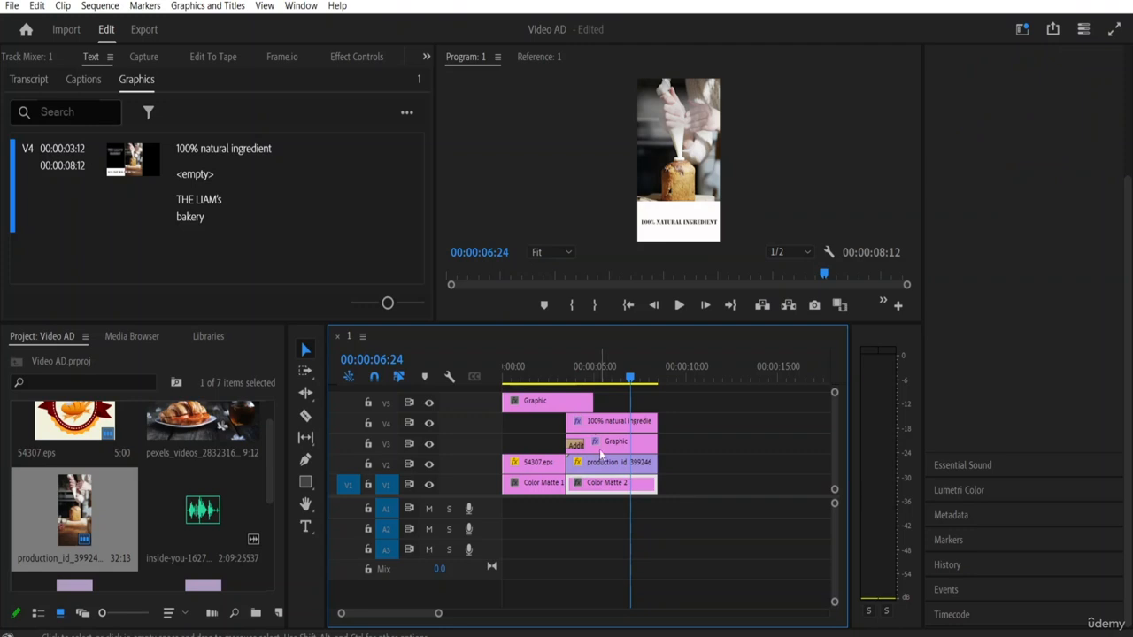
{"action": "left_click", "coordinate": [607, 447]}
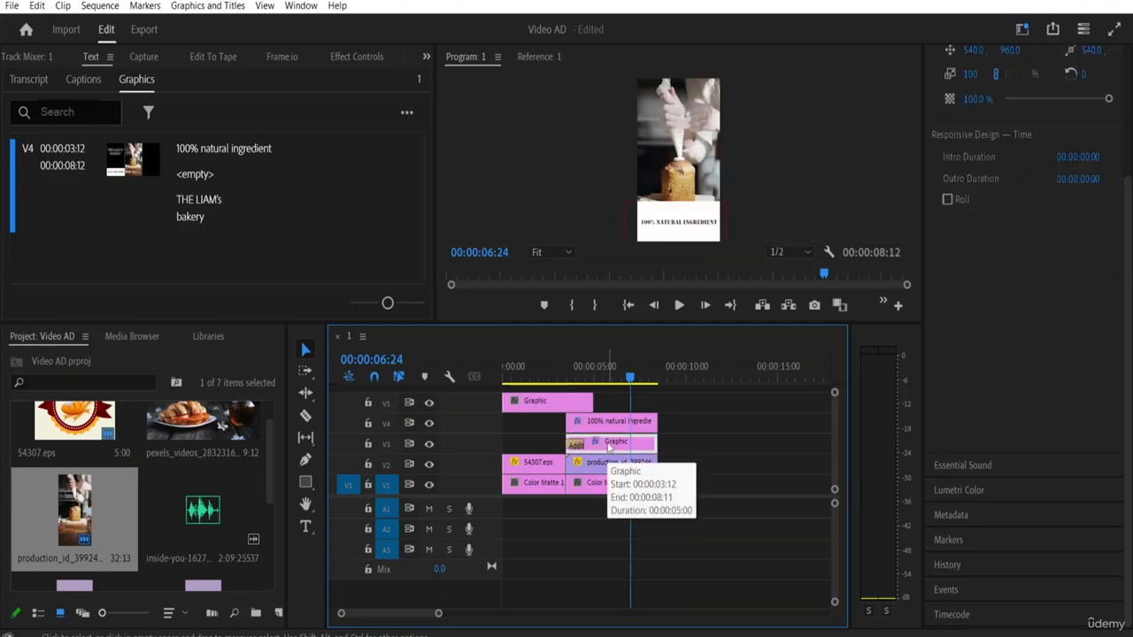
{"action": "left_click", "coordinate": [428, 55]}
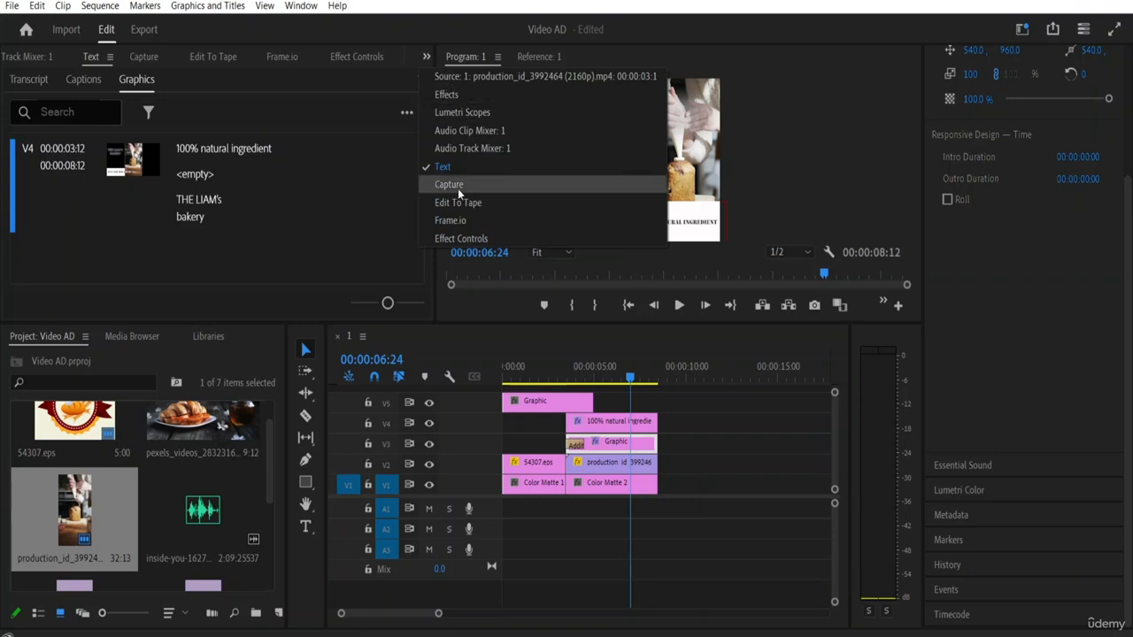
{"action": "left_click", "coordinate": [460, 238]}
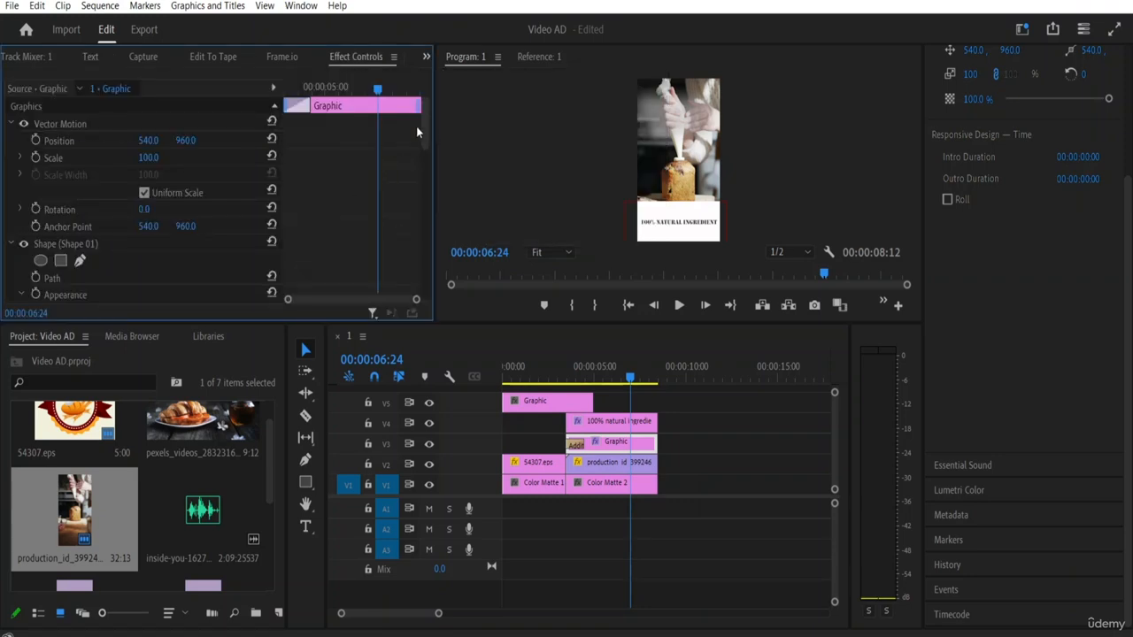
{"action": "mouse_move", "coordinate": [424, 127]}
{"action": "left_mouse_down"}
{"action": "mouse_move", "coordinate": [425, 219]}
{"action": "mouse_move", "coordinate": [407, 279]}
{"action": "mouse_move", "coordinate": [425, 123]}
{"action": "left_mouse_up"}
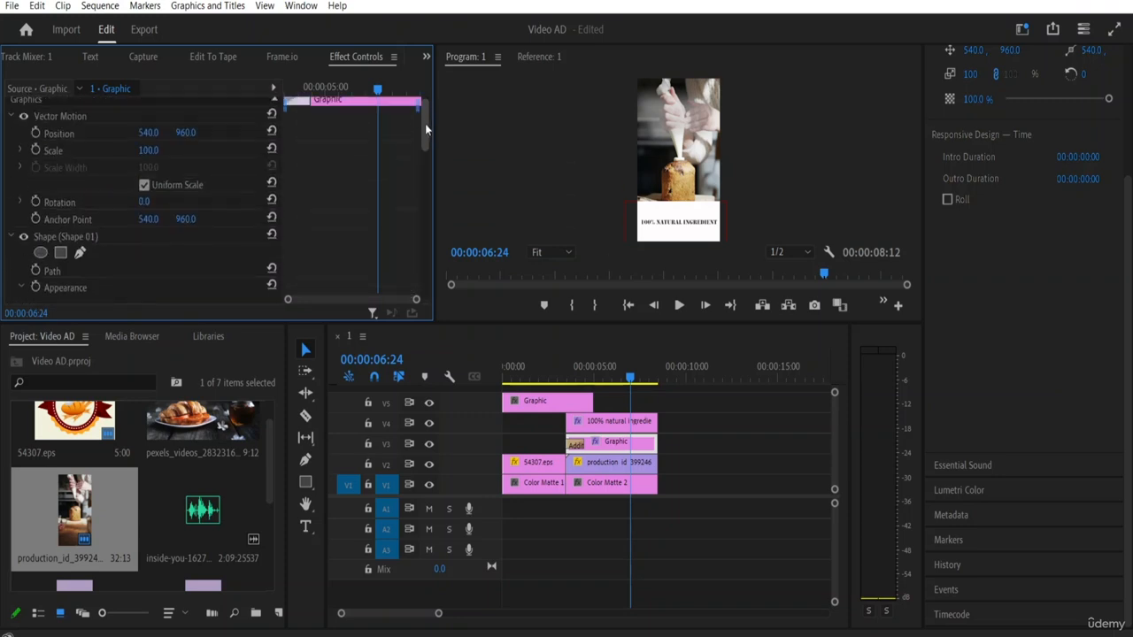
Play the sequence from 00:00:00:00 past the start of the footage to check the text overlays.
{"action": "left_click_drag", "start_coordinate": [631, 383], "coordinate": [421, 358]}
{"action": "left_click", "coordinate": [371, 360]}
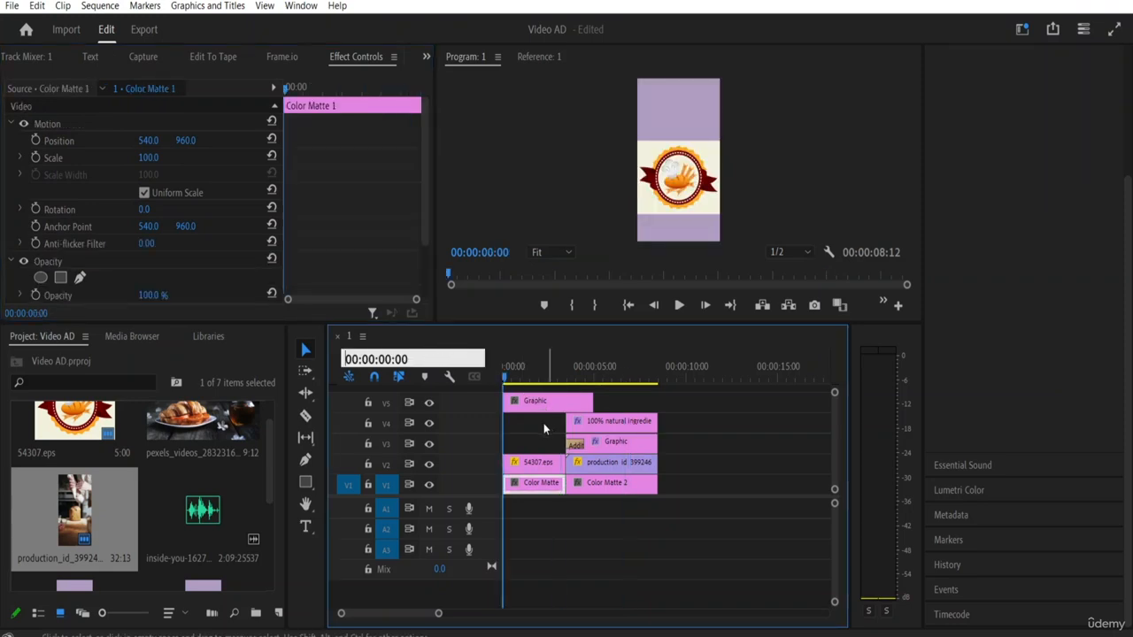
{"action": "key", "text": "Return"}
{"action": "key", "text": "space"}
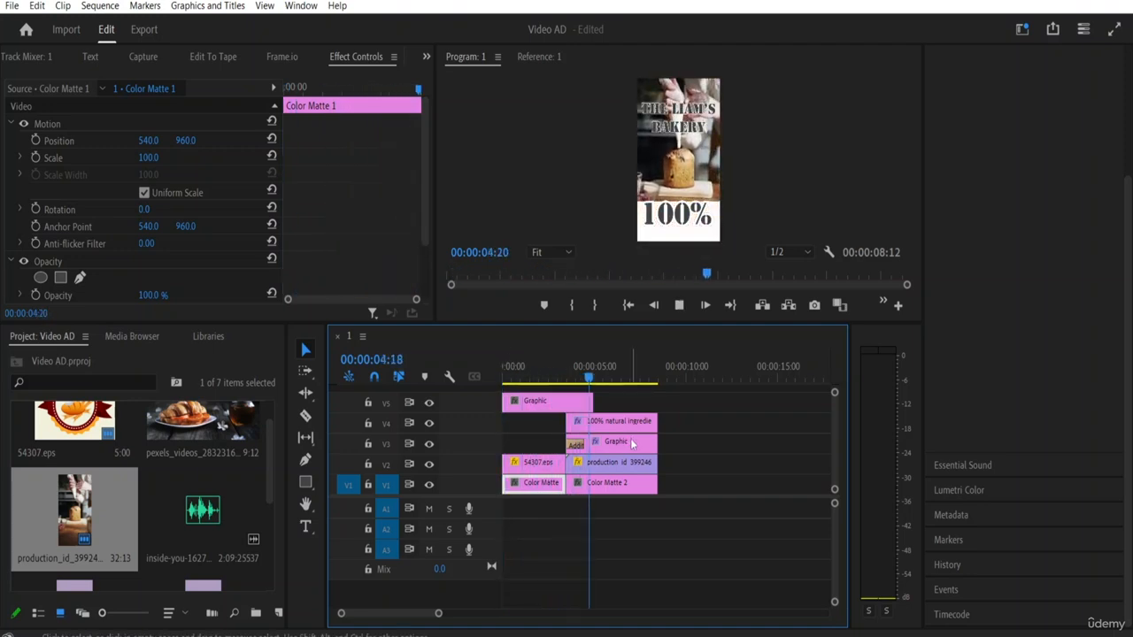
{"action": "key", "text": "space"}
Trim the V5 graphic to end at 00:00:03:12, move it down to V4 before the "100% natural ingredient" clip, and play the sequence.
{"action": "left_click", "coordinate": [574, 412]}
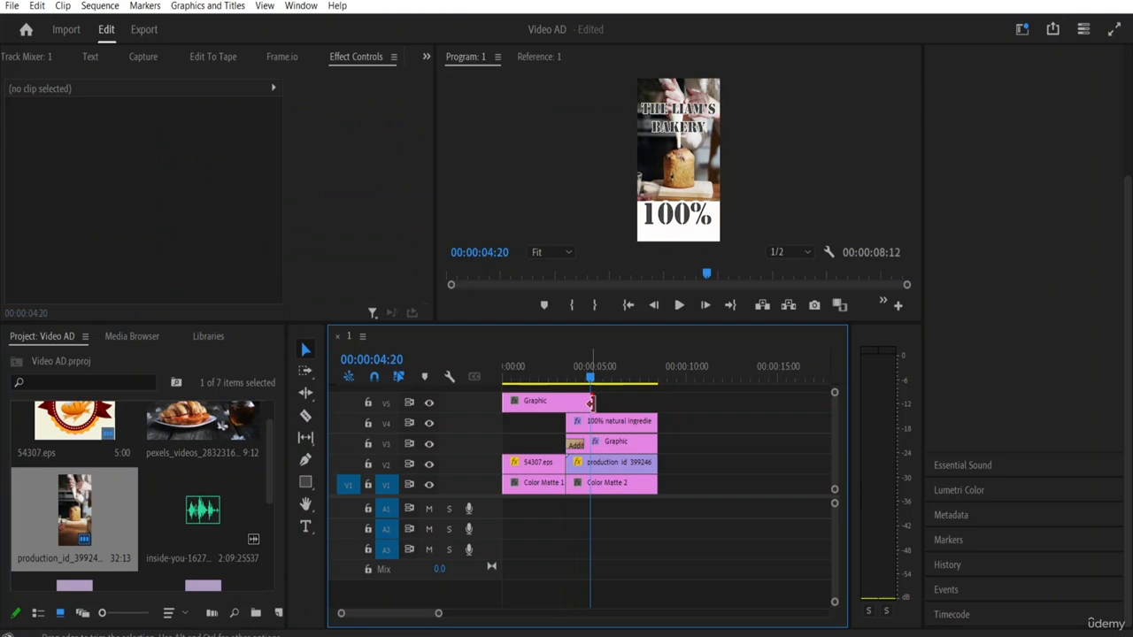
{"action": "left_click_drag", "start_coordinate": [591, 403], "coordinate": [541, 432]}
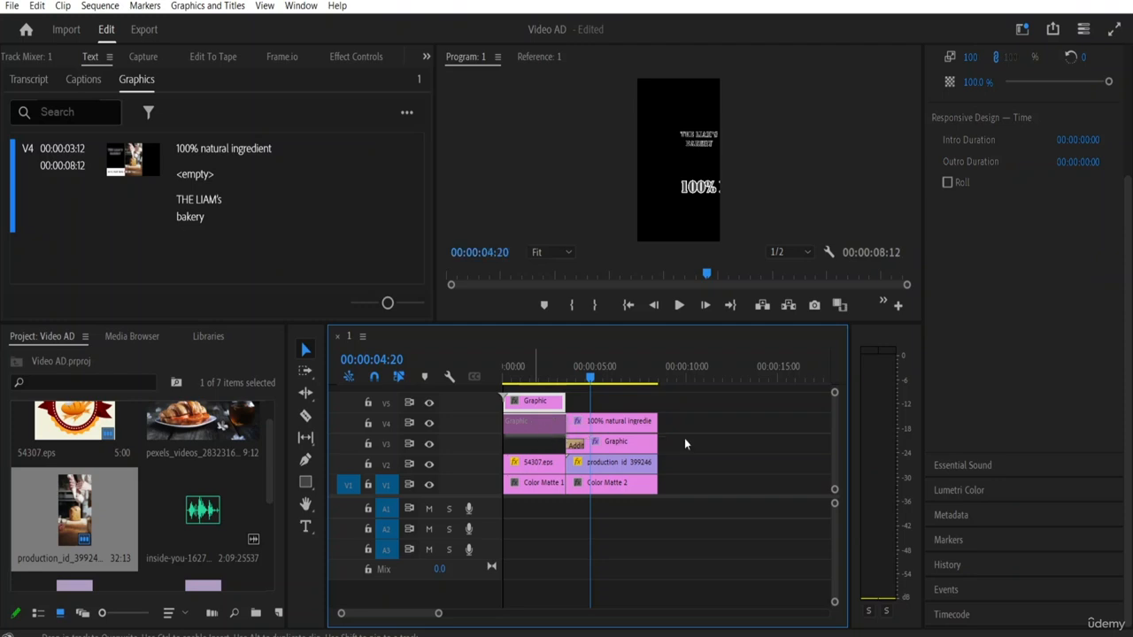
{"action": "key", "text": "Home"}
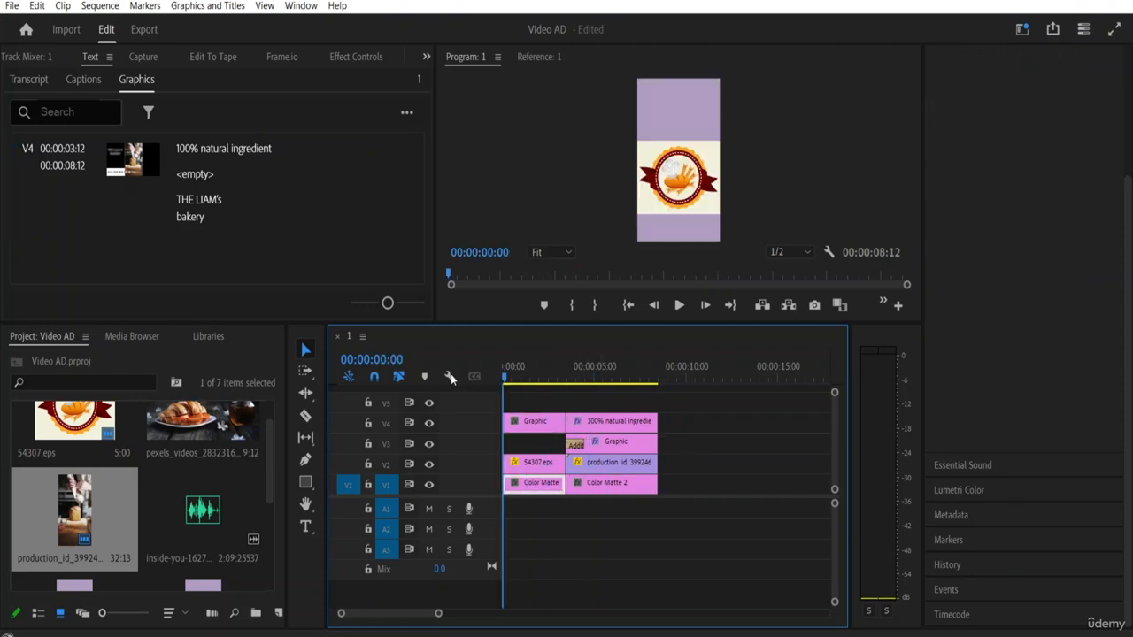
{"action": "key", "text": "space"}
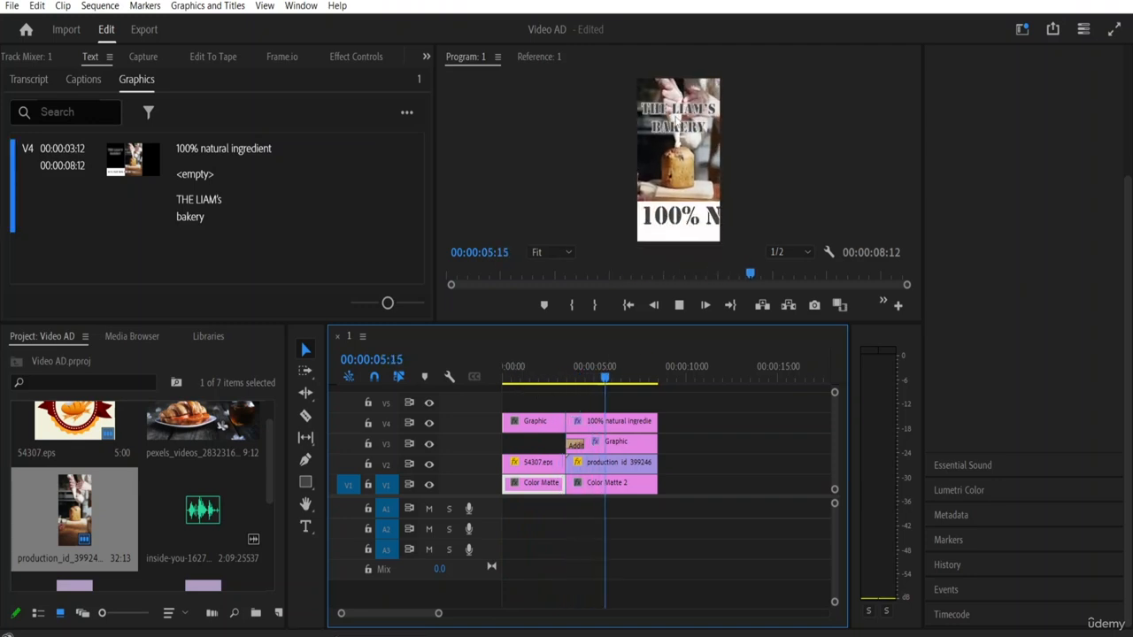
Examine the bakery title text over the footage at 00:00:06:06 and the opening V4 graphic at 00:00:01:12.
{"action": "key", "text": "t"}
{"action": "left_click", "coordinate": [698, 161]}
{"action": "left_click", "coordinate": [632, 437]}
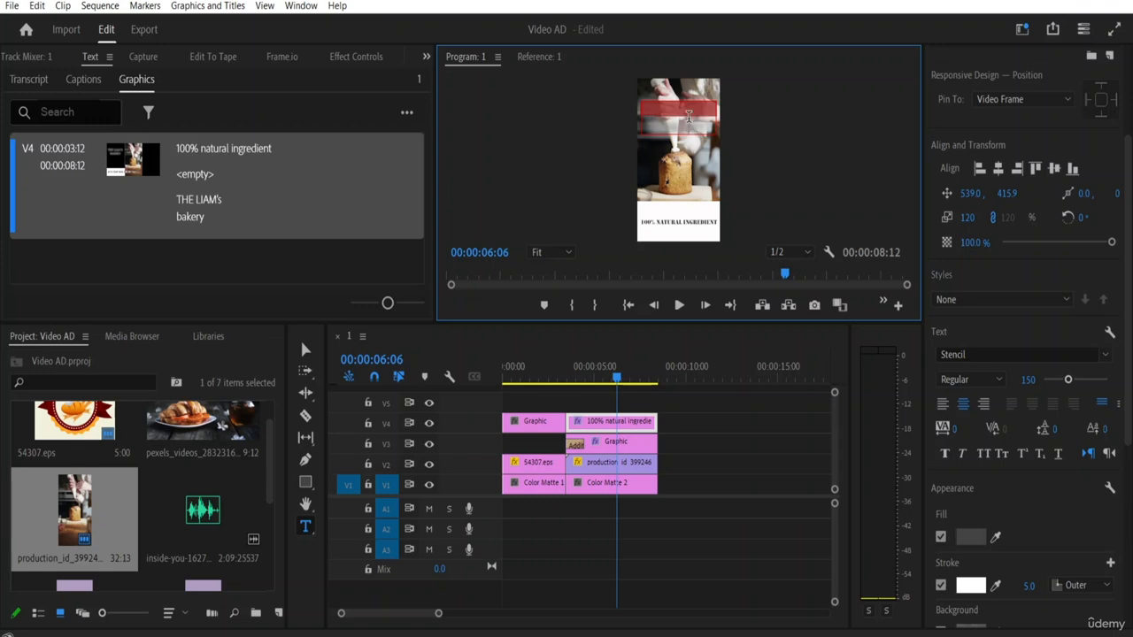
{"action": "left_click", "coordinate": [534, 426]}
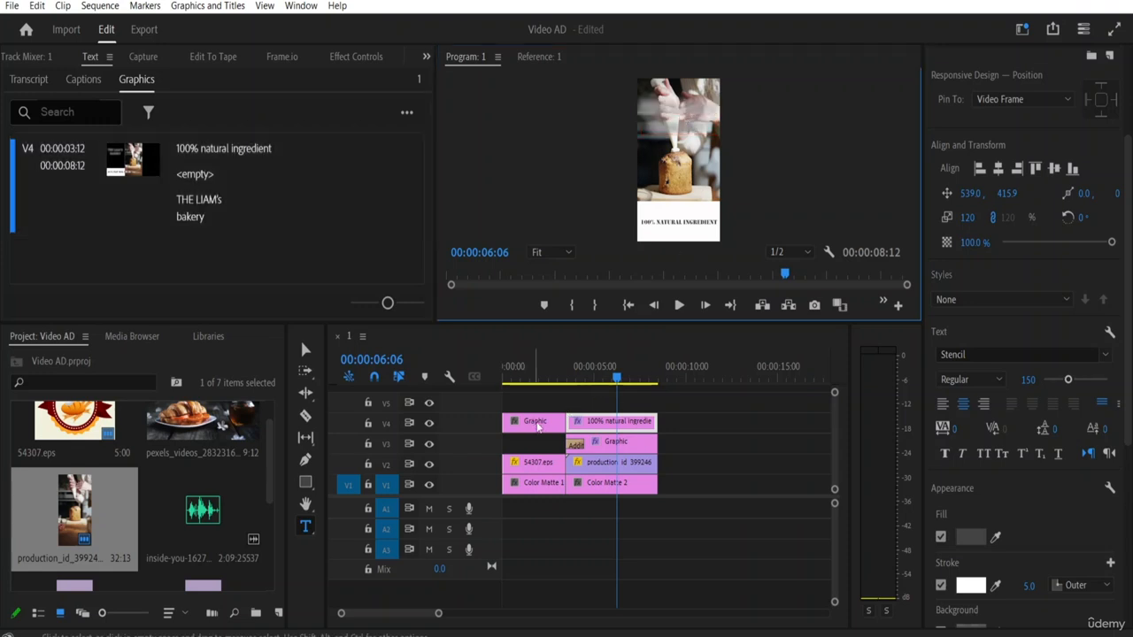
{"action": "left_click_drag", "start_coordinate": [617, 378], "coordinate": [529, 382]}
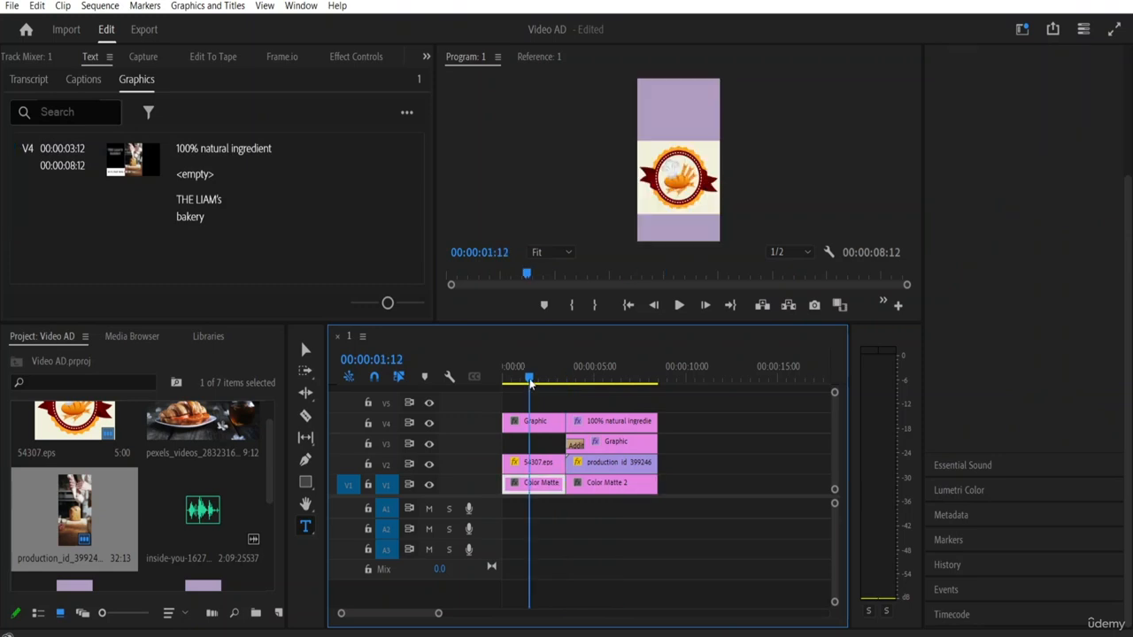
{"action": "left_click", "coordinate": [541, 431]}
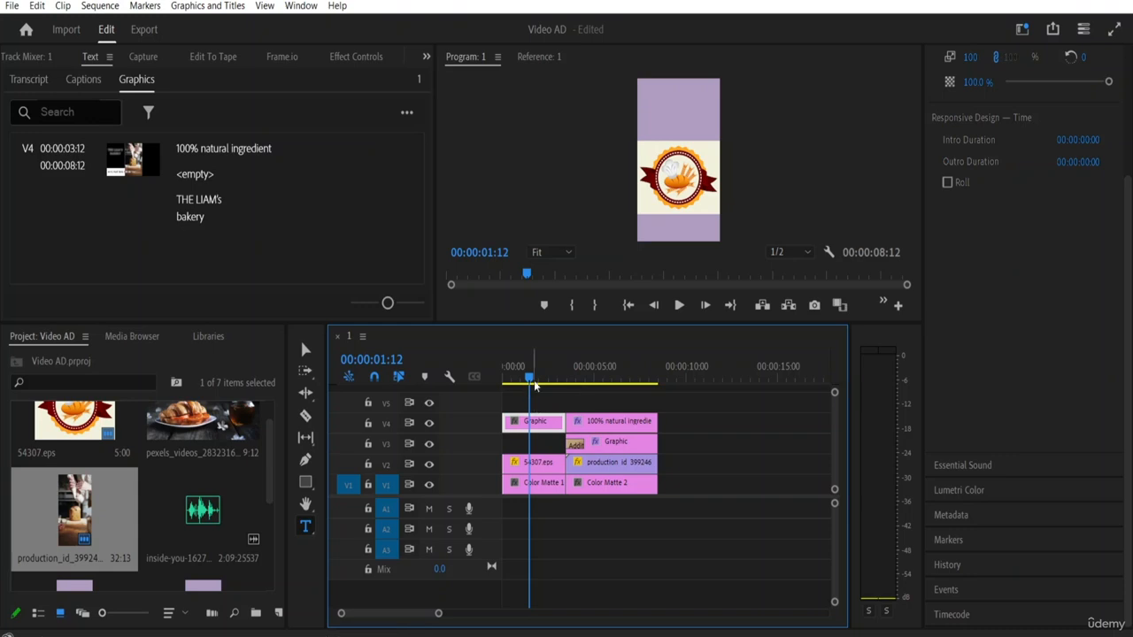
Play the sequence from the start through the logo opening and the footage with its text overlays.
{"action": "key", "text": "Home"}
{"action": "key", "text": "space"}
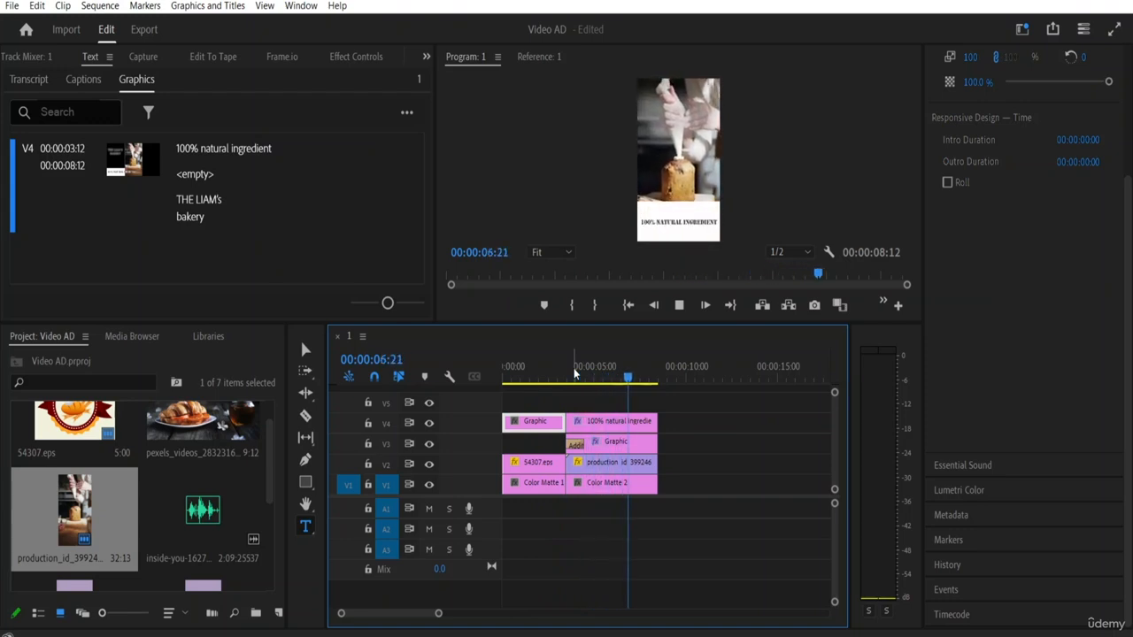
{"action": "key", "text": "space"}
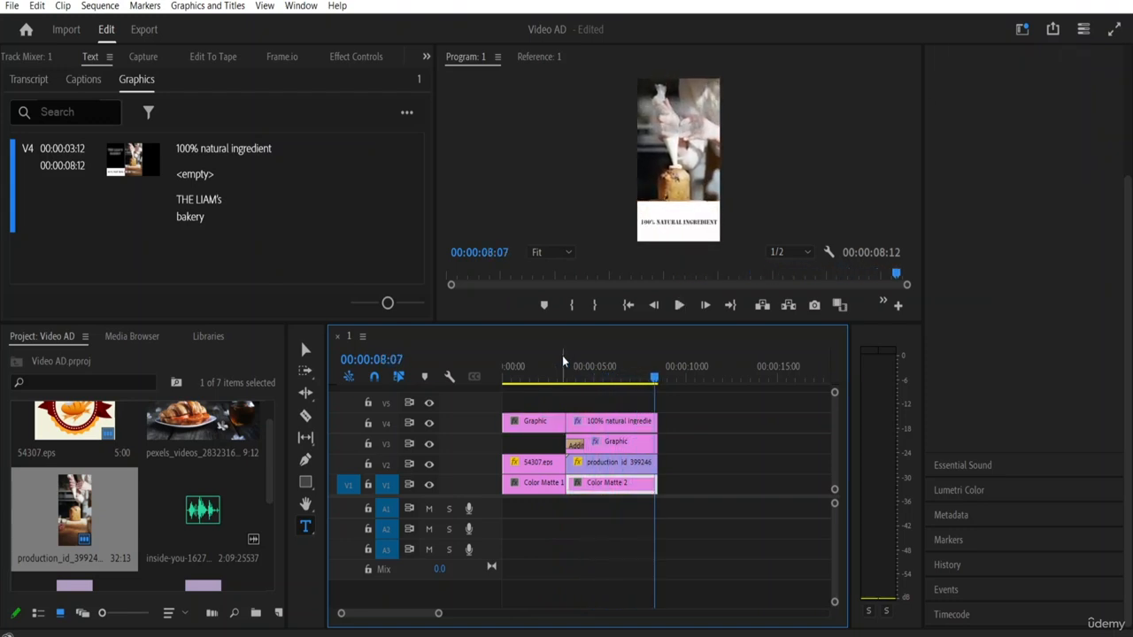
Delete the opening section's V4 graphic, 54307.eps logo and first color matte from the timeline.
{"action": "left_click", "coordinate": [530, 444]}
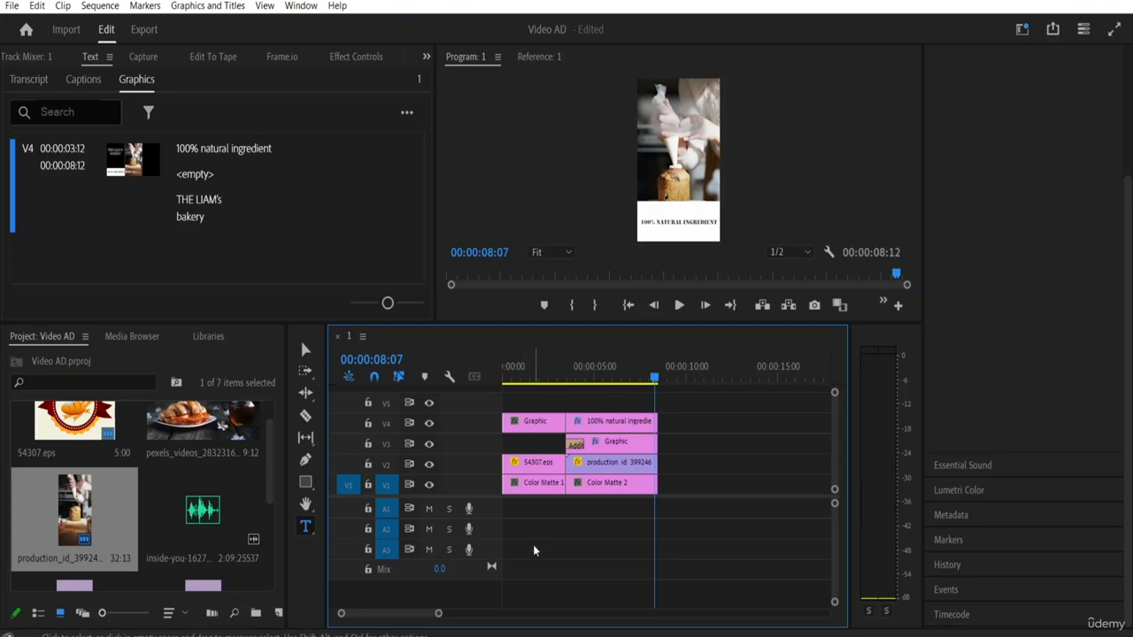
{"action": "left_click_drag", "start_coordinate": [534, 550], "coordinate": [546, 408]}
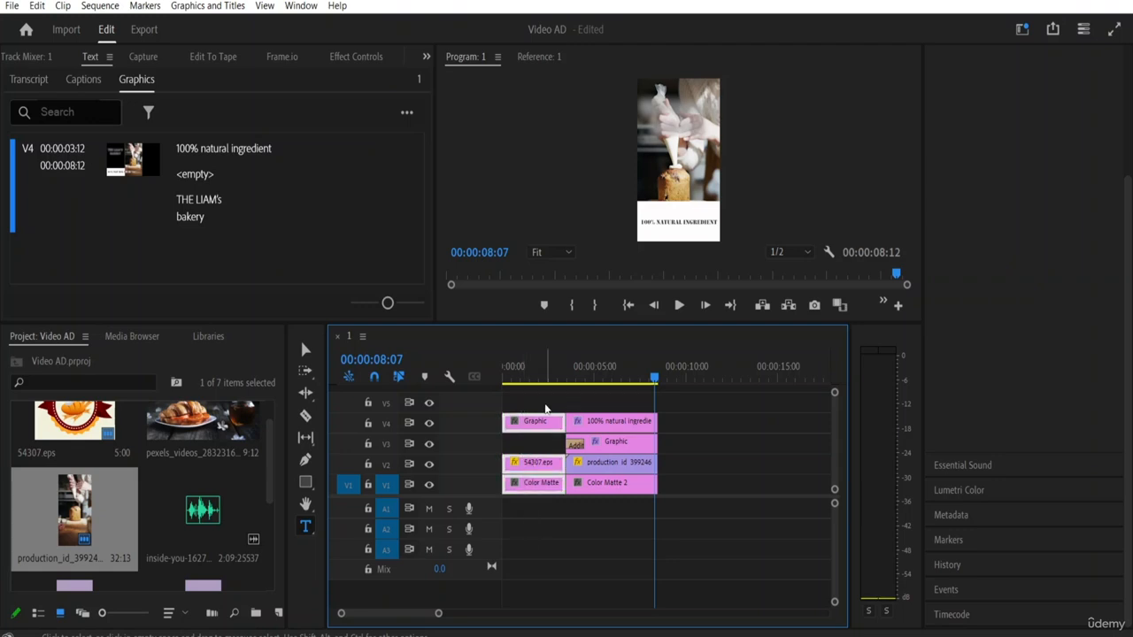
{"action": "key", "text": "Delete"}
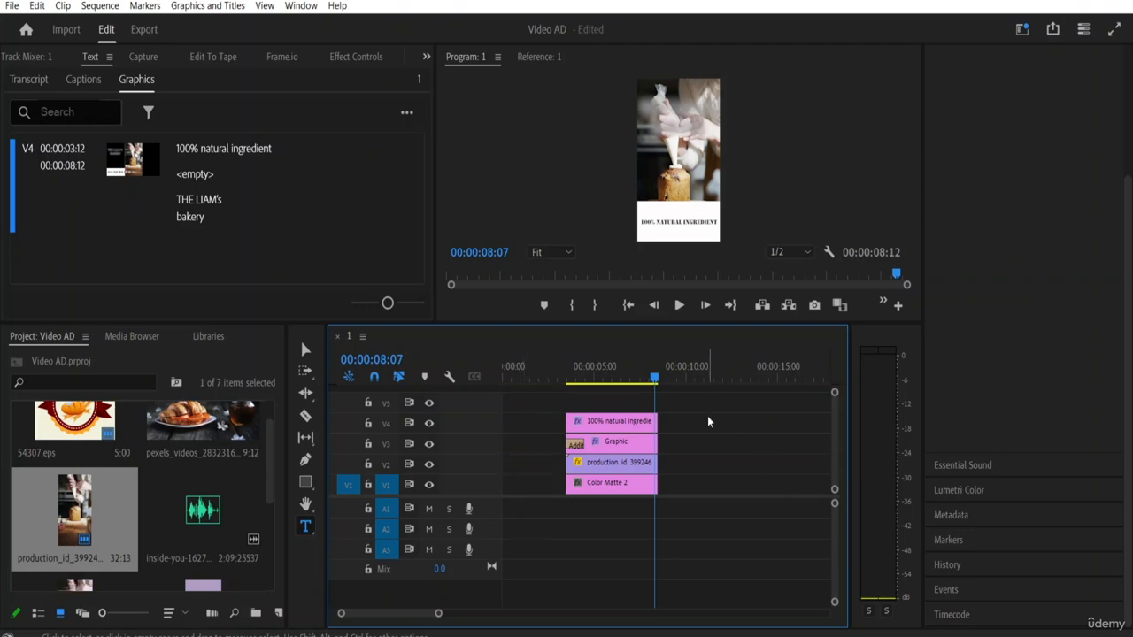
Move the remaining clips on V1 to V4 together to 00:00:00:00 and play the sequence from the start.
{"action": "left_click_drag", "start_coordinate": [530, 418], "coordinate": [623, 538]}
{"action": "left_click_drag", "start_coordinate": [625, 452], "coordinate": [559, 453]}
{"action": "left_click_drag", "start_coordinate": [658, 381], "coordinate": [501, 382]}
{"action": "key", "text": "space"}
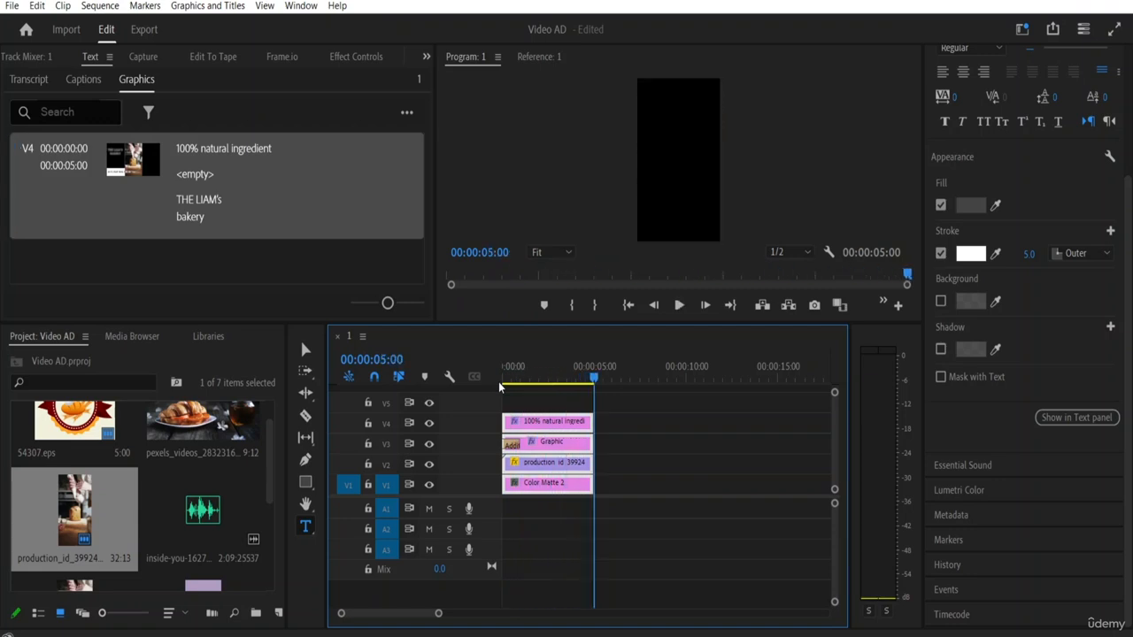
{"action": "key", "text": "space"}
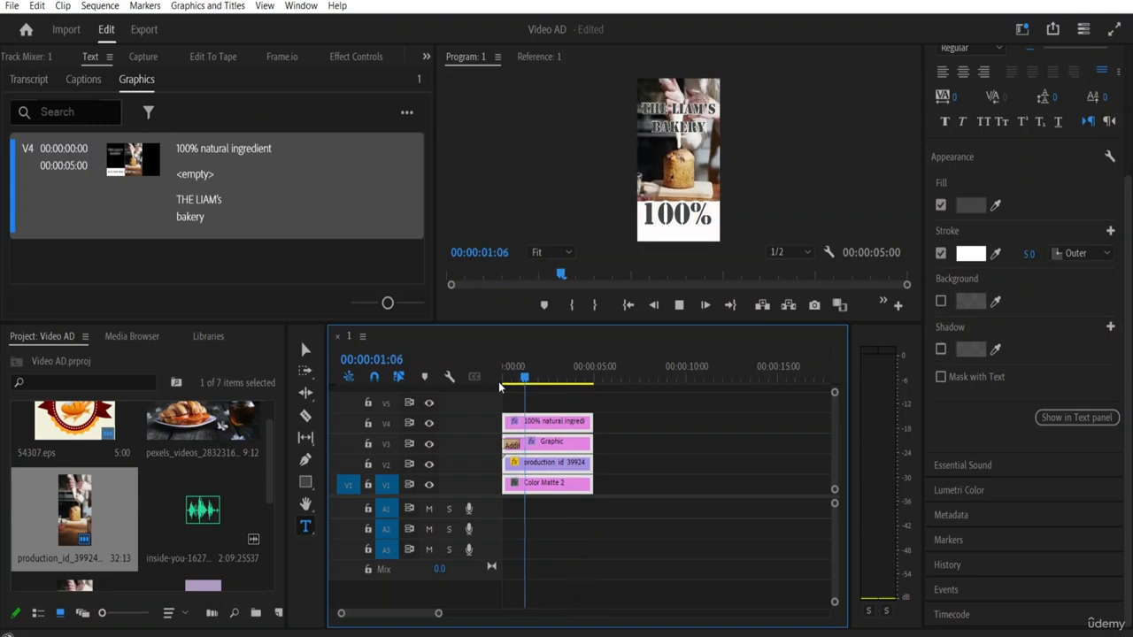